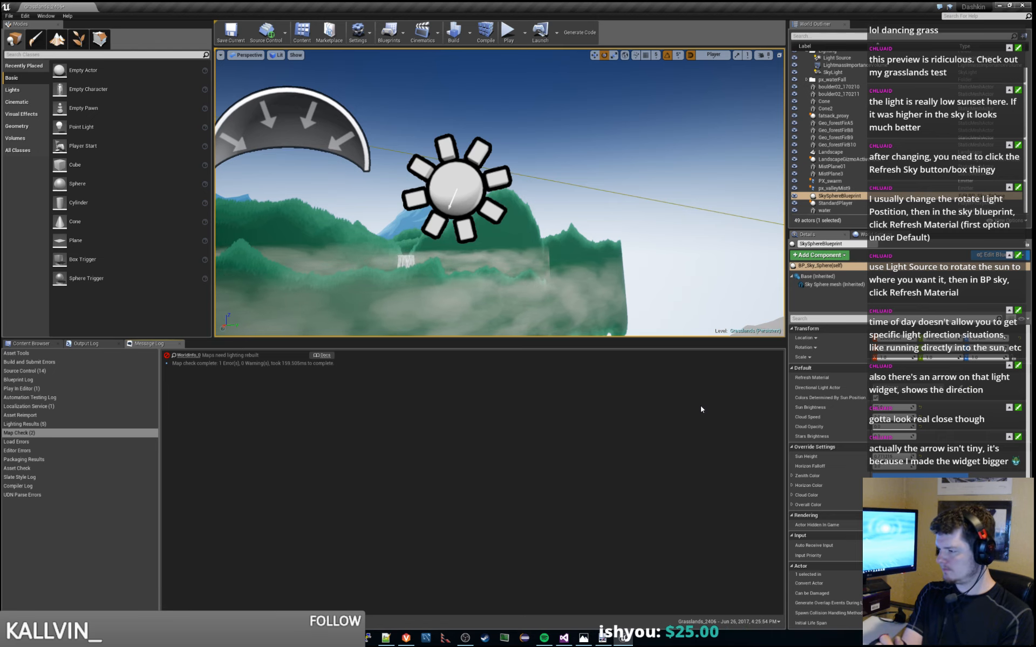
Step: Examine the level's sky, surroundings and flower-covered grass hill up close
{"action": "right_click_drag", "start_coordinate": [679, 89], "coordinate": [539, 177]}
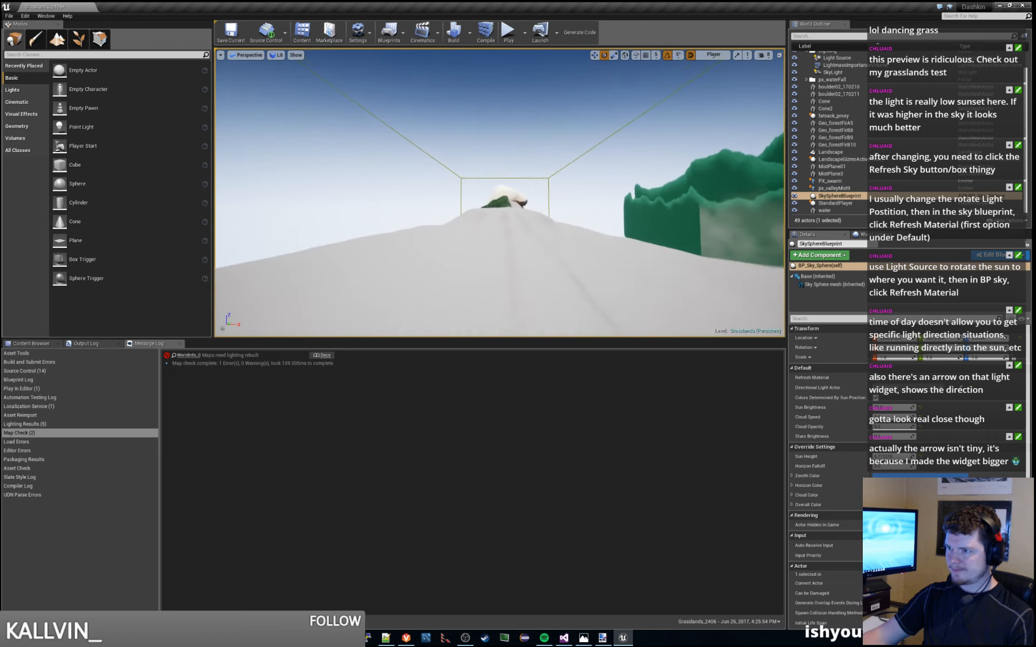
{"action": "mouse_move", "coordinate": [539, 177]}
{"action": "right_mouse_down"}
{"action": "mouse_move", "coordinate": [631, 175]}
{"action": "mouse_move", "coordinate": [548, 170]}
{"action": "mouse_move", "coordinate": [548, 189]}
{"action": "mouse_move", "coordinate": [609, 186]}
{"action": "mouse_move", "coordinate": [550, 181]}
{"action": "mouse_move", "coordinate": [550, 191]}
{"action": "right_mouse_up"}
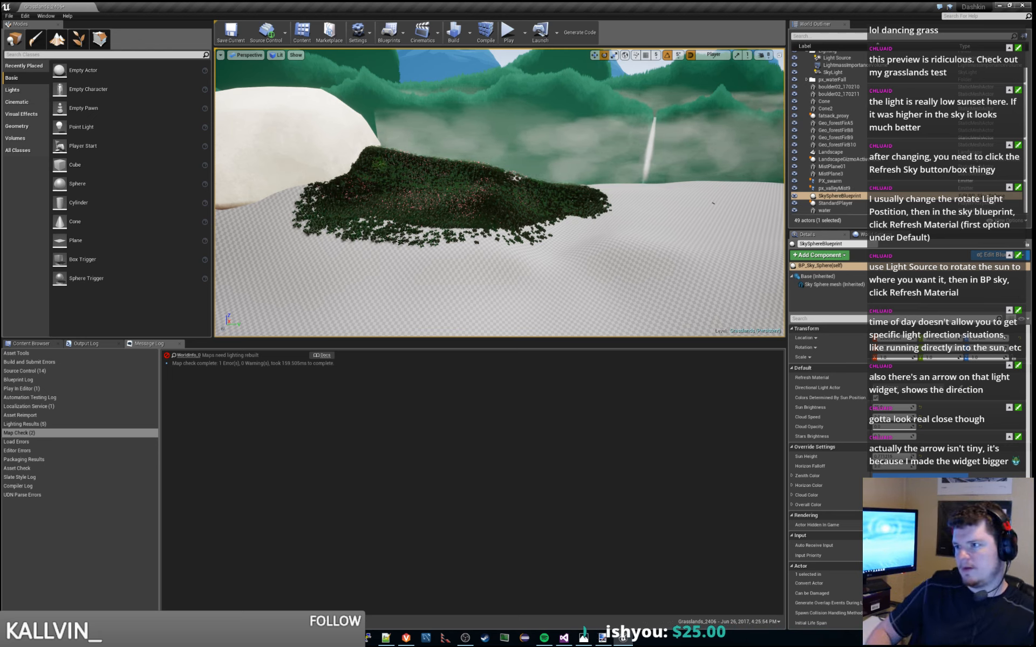
{"action": "key", "text": "w"}
{"action": "right_click_drag", "start_coordinate": [713, 203], "coordinate": [718, 277]}
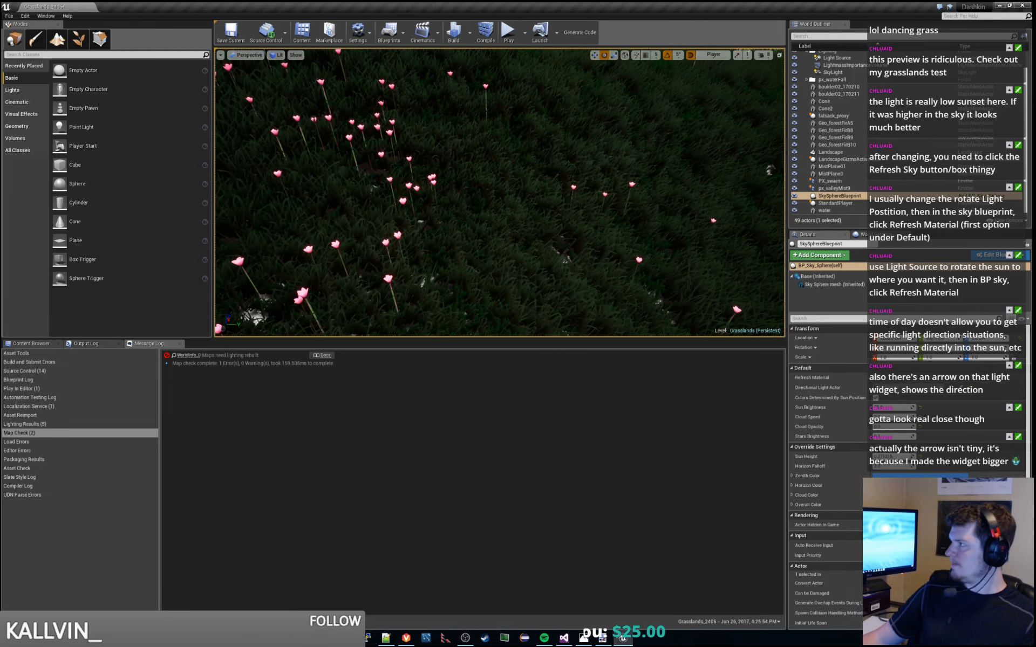
Step: Compare the level's grass hill and boulder with the night reference image GRL_night-2560.jpg
{"action": "left_click_drag", "start_coordinate": [1035, 178], "coordinate": [471, 131]}
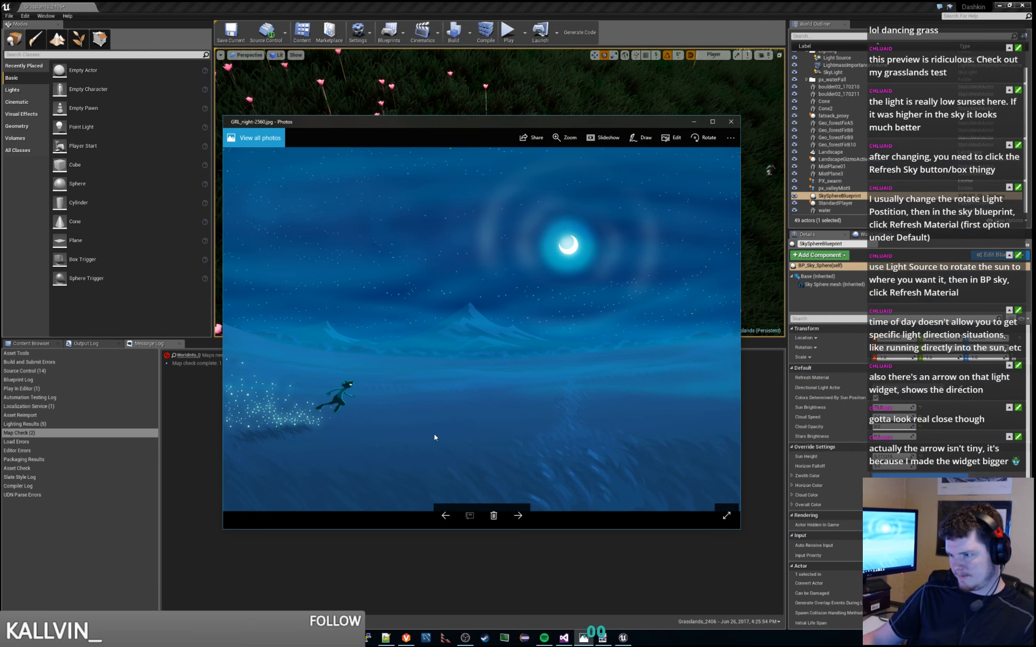
{"action": "left_click_drag", "start_coordinate": [570, 125], "coordinate": [1035, 173]}
{"action": "right_click_drag", "start_coordinate": [519, 269], "coordinate": [456, 186]}
{"action": "key", "text": "s"}
{"action": "key", "text": "s"}
{"action": "key", "text": "w"}
{"action": "key", "text": "s"}
{"action": "key", "text": "w"}
{"action": "key", "text": "s"}
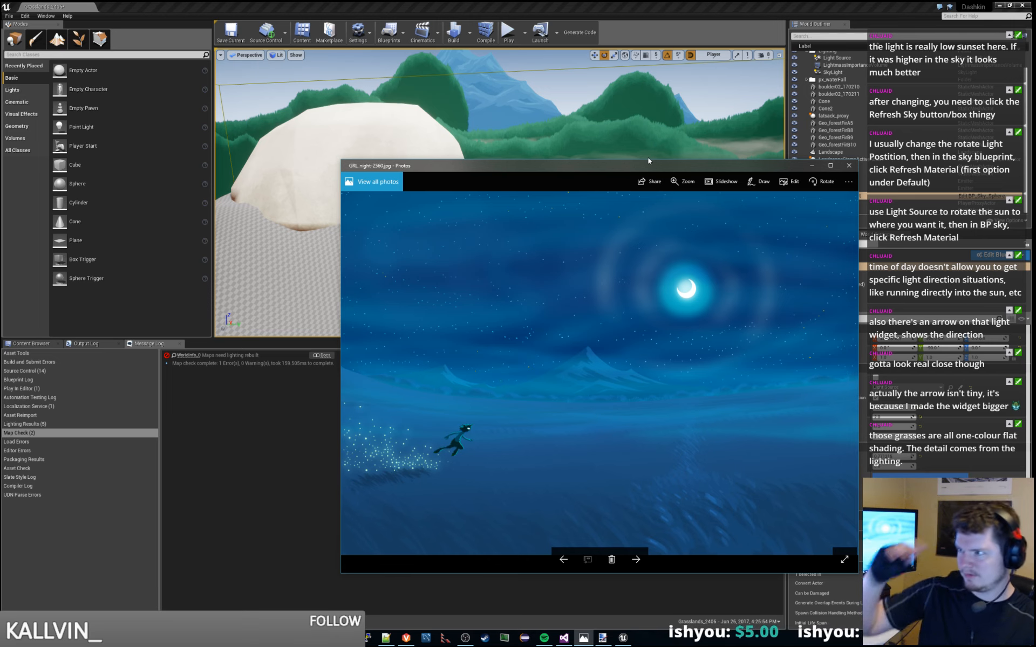
{"action": "left_click_drag", "start_coordinate": [626, 167], "coordinate": [697, 169]}
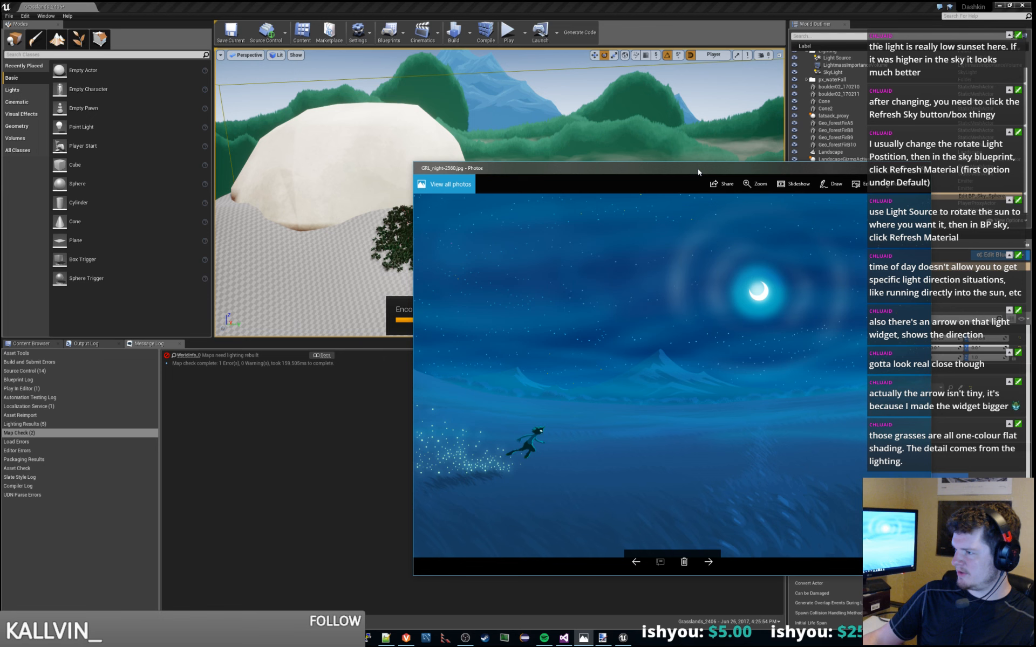
{"action": "left_click_drag", "start_coordinate": [698, 172], "coordinate": [1035, 171]}
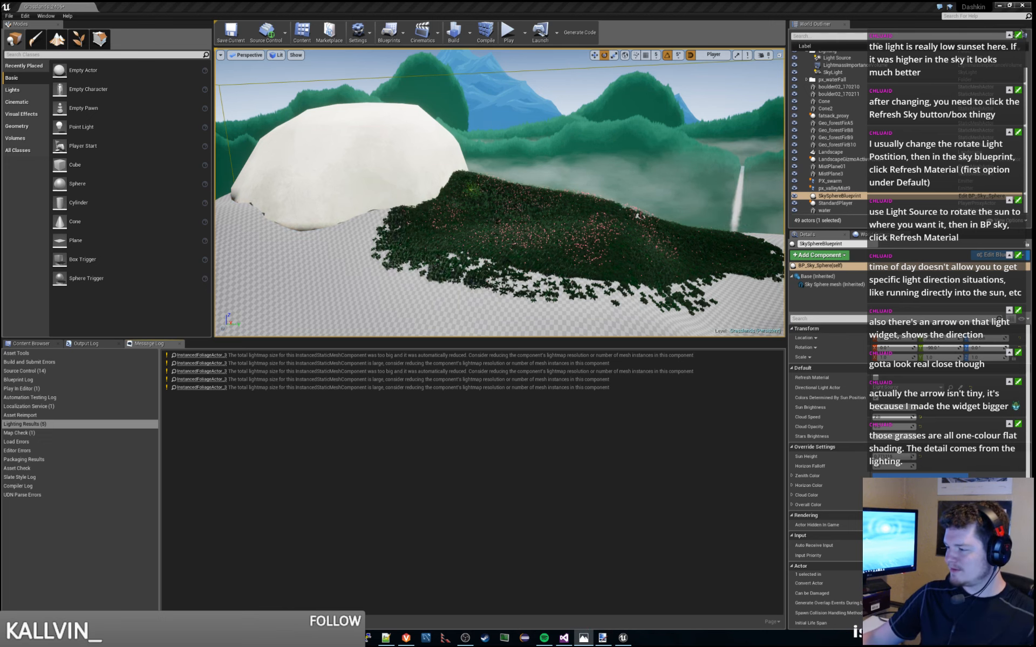
Step: Play-test the level in the viewport and inspect the grass and flowers on the hill from near and far
{"action": "left_click", "coordinate": [507, 31]}
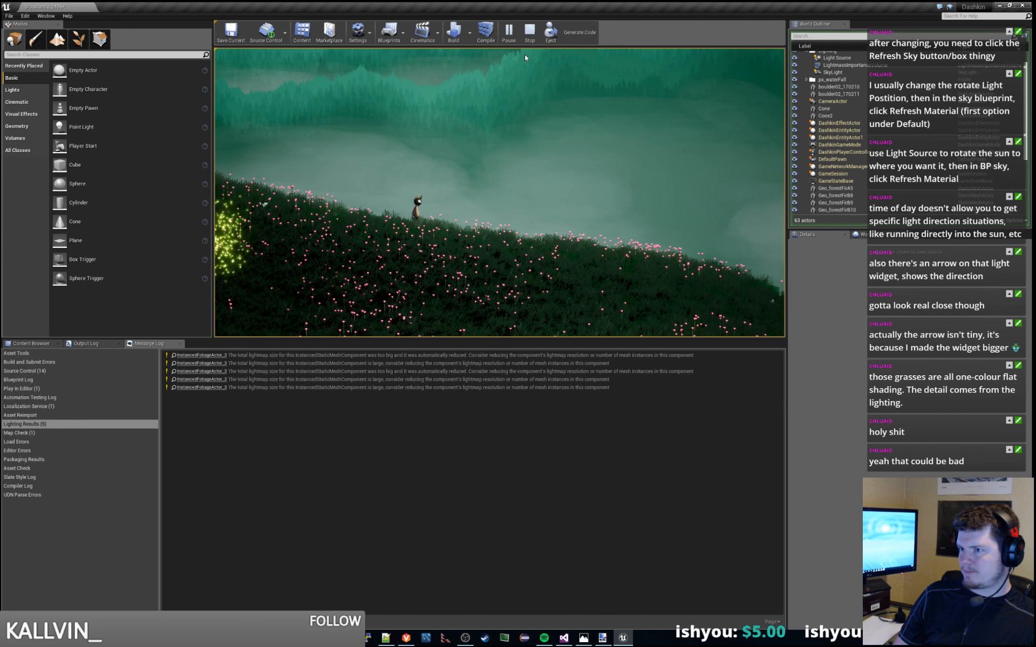
{"action": "key", "text": "Escape"}
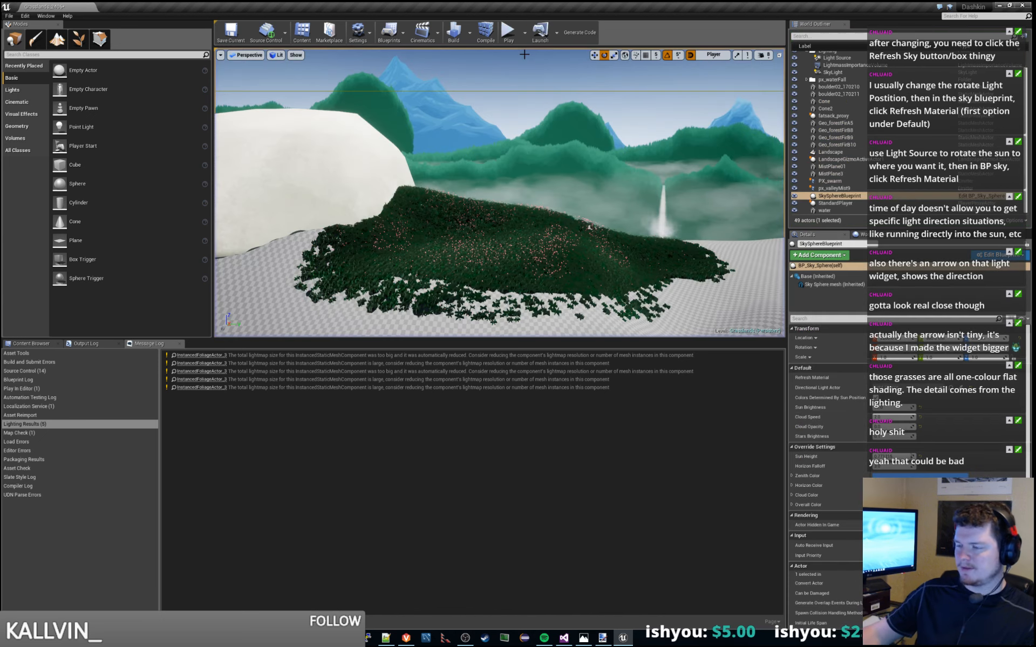
{"action": "right_click_drag", "start_coordinate": [469, 300], "coordinate": [448, 330]}
{"action": "key", "text": "s"}
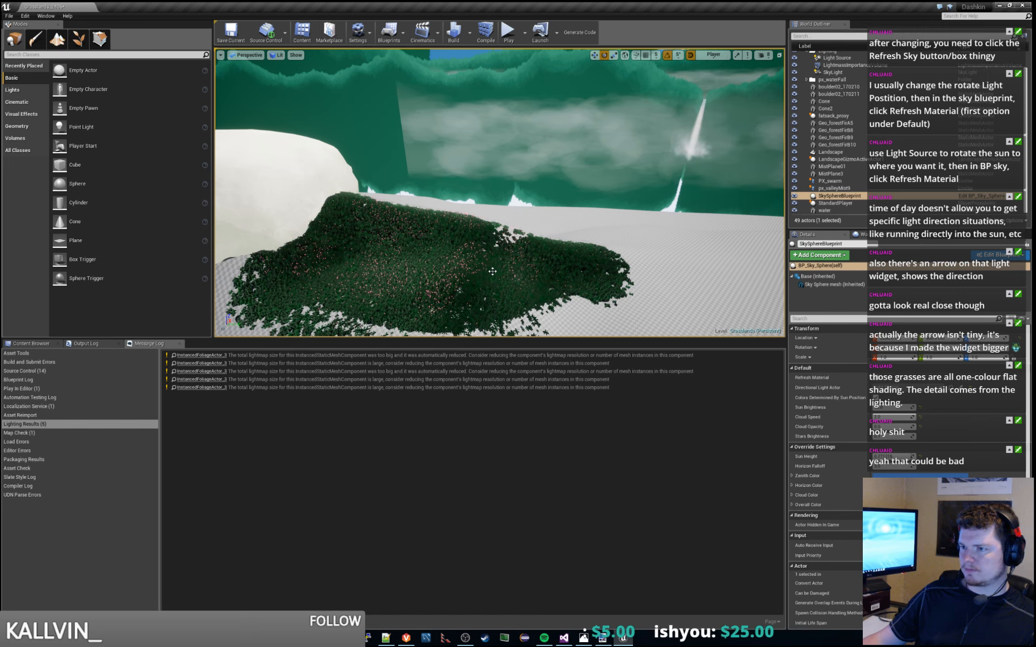
{"action": "key", "text": "w"}
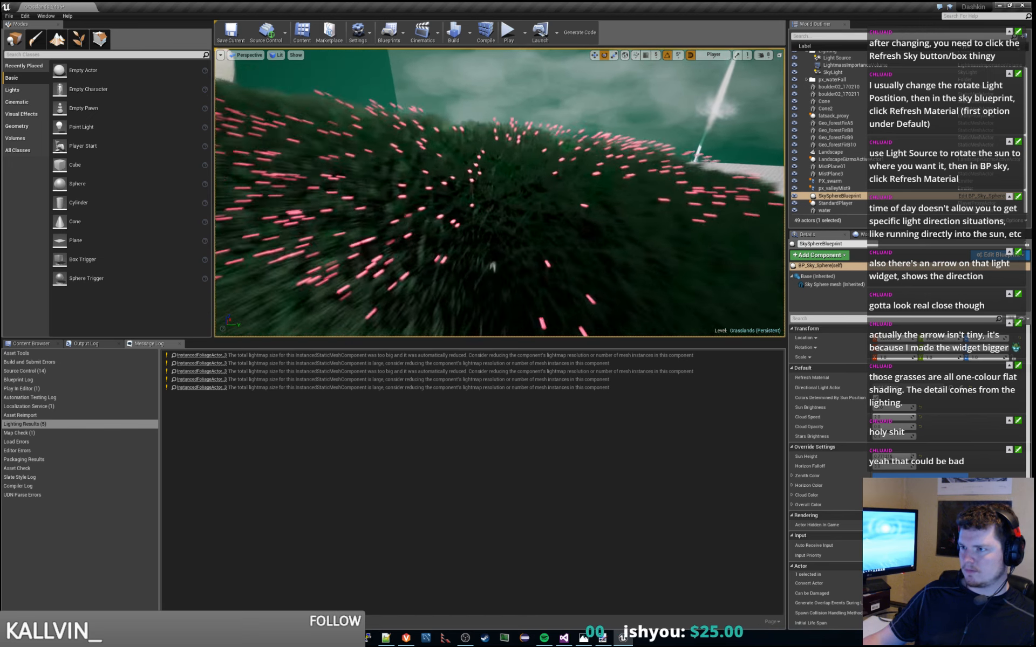
{"action": "key", "text": "s"}
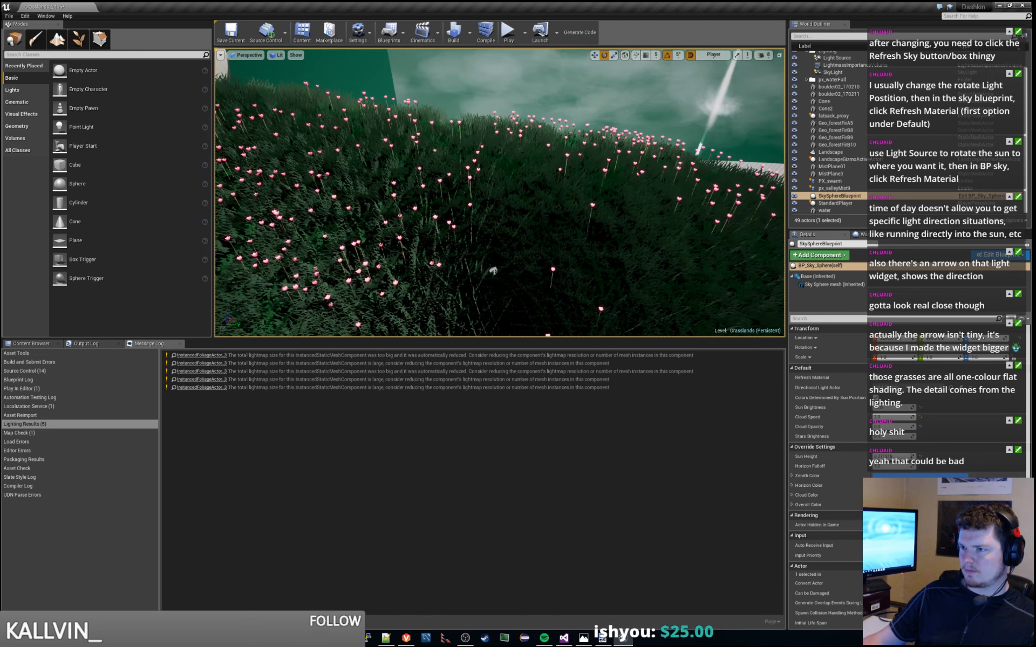
{"action": "key", "text": "s"}
{"action": "key", "text": "s"}
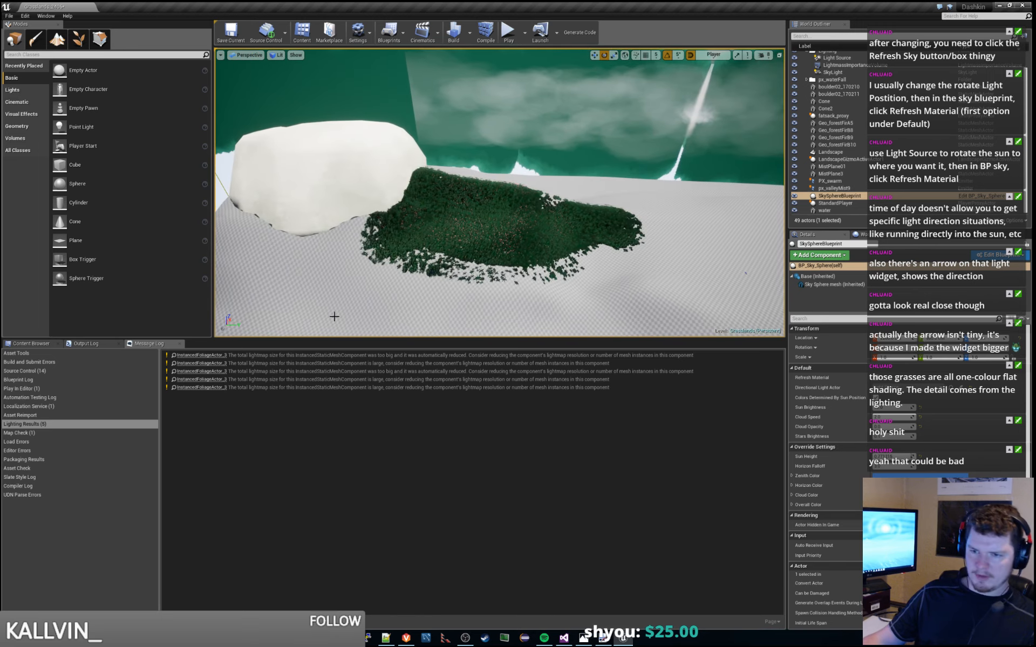
Step: Open the Grasslands_At_Night level from the Visuals folder without saving the pending content
{"action": "left_click", "coordinate": [38, 345]}
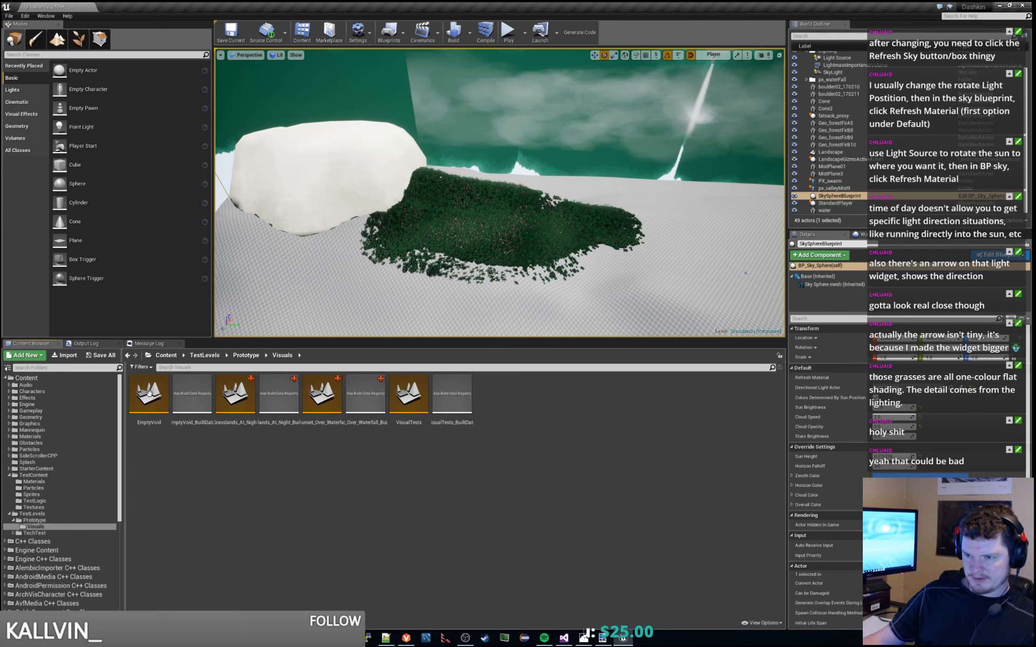
{"action": "double_click", "coordinate": [235, 396]}
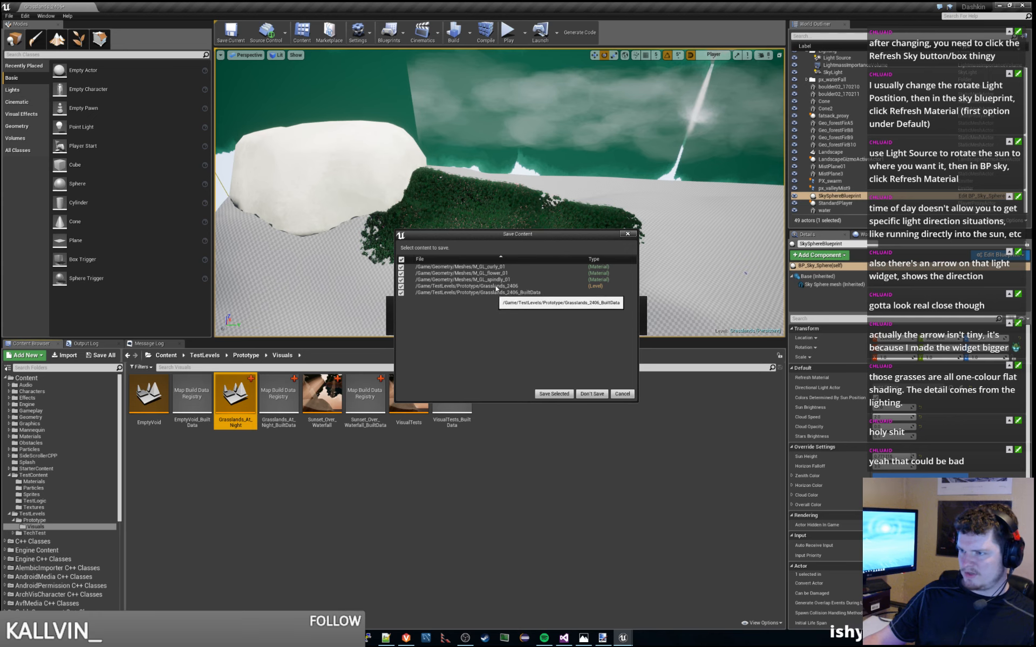
{"action": "left_click", "coordinate": [592, 394]}
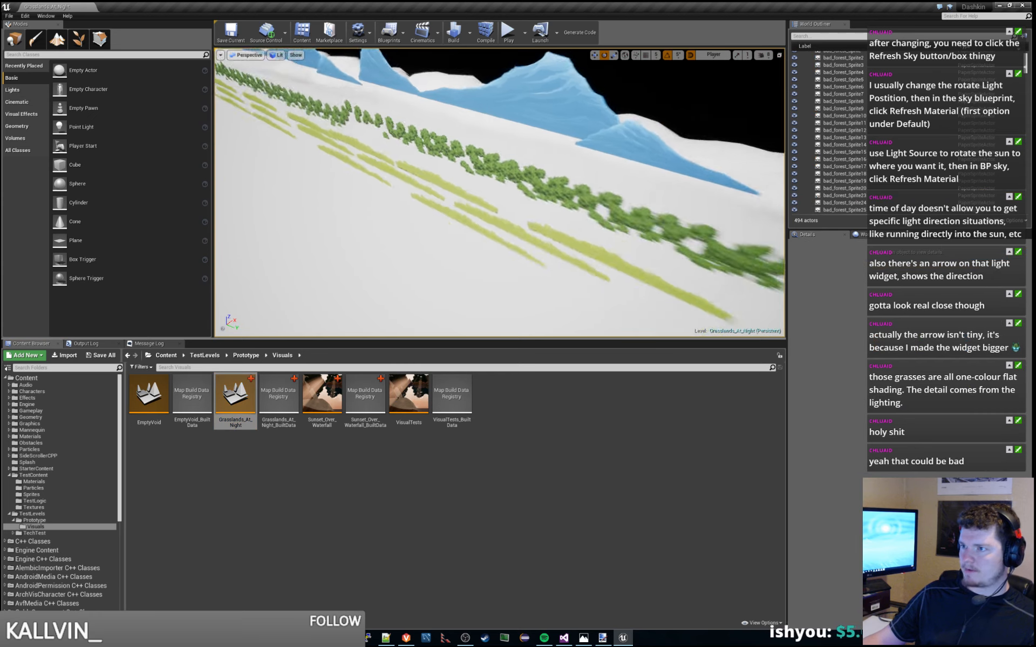
{"action": "left_click", "coordinate": [408, 642]}
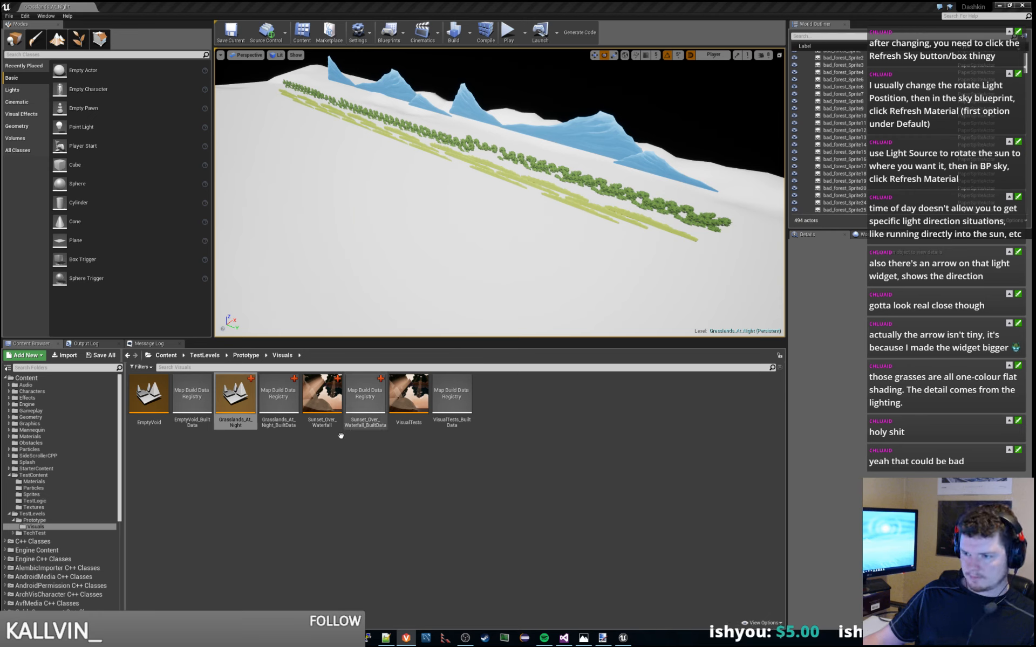
{"action": "double_click", "coordinate": [324, 402]}
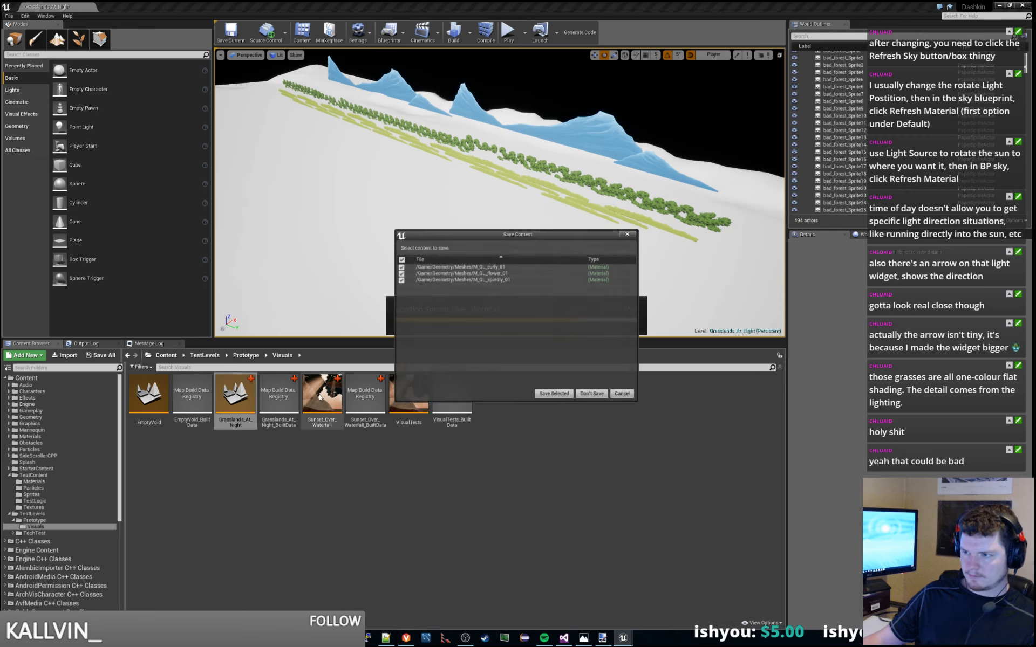
{"action": "left_click", "coordinate": [612, 393]}
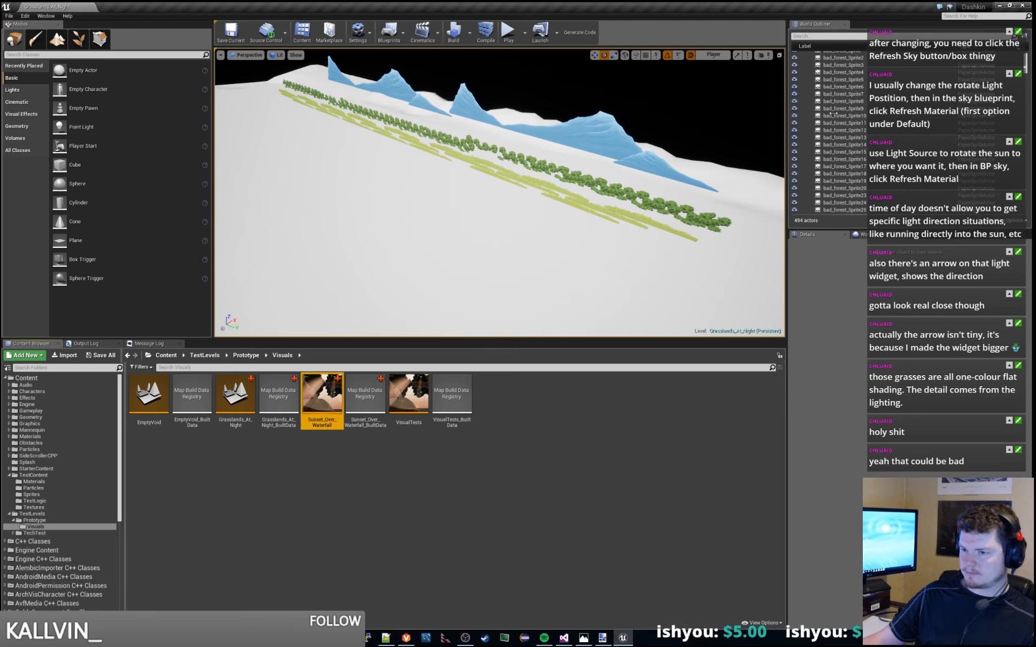
Step: Close the editor without saving the modified materials and relaunch the Dashkin project with the Visual Studio debugger
{"action": "left_click", "coordinate": [1024, 6]}
{"action": "left_click", "coordinate": [584, 395]}
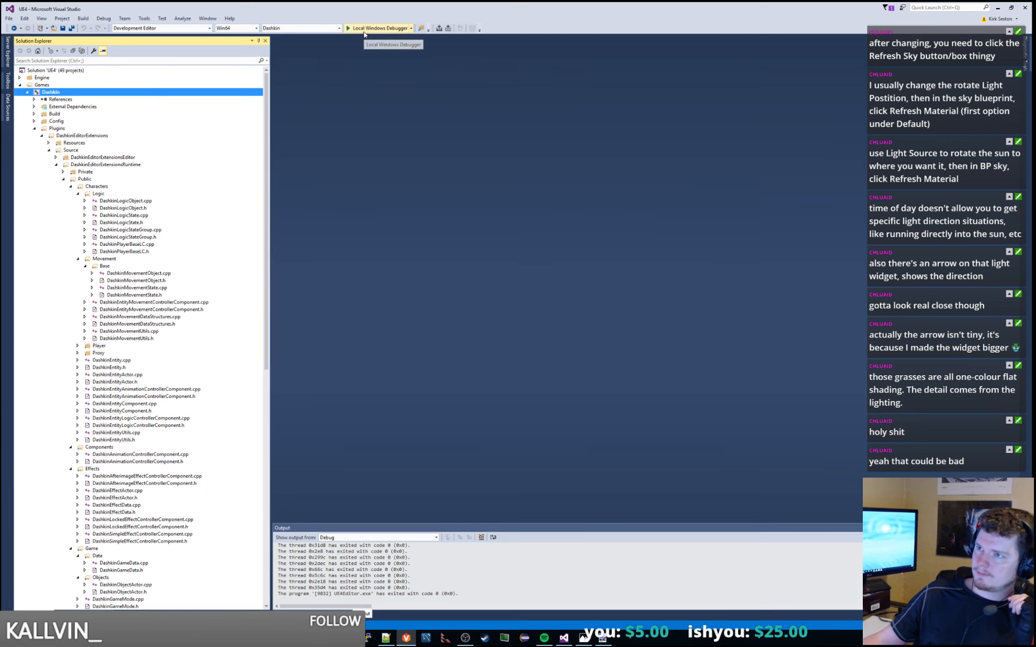
{"action": "key", "text": "F5"}
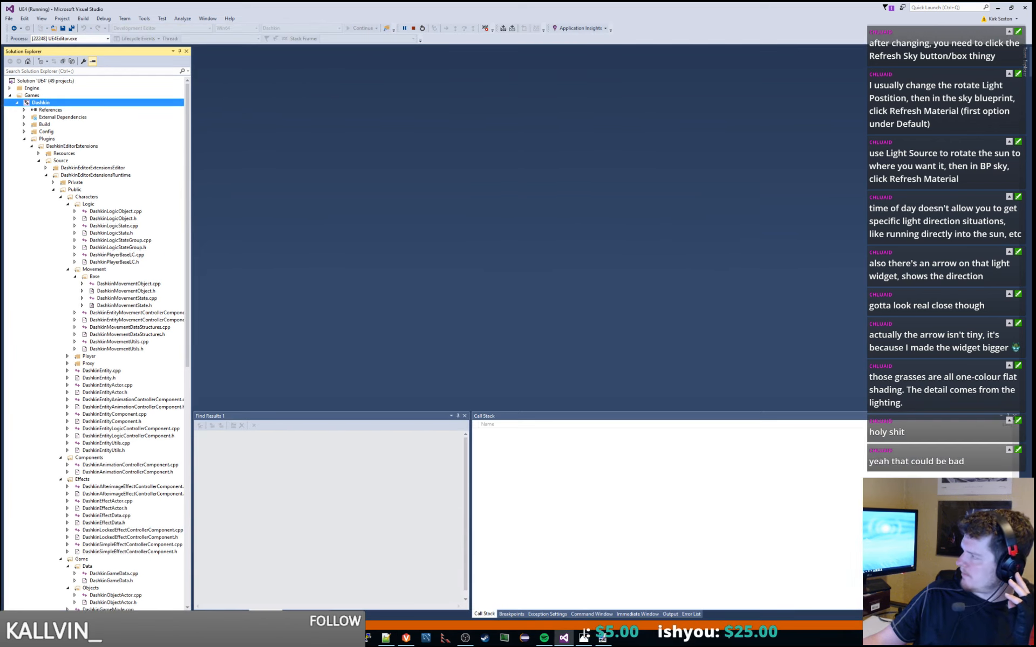
Step: Switch to Perforce P4V and expand the default pending changelist to review its files
{"action": "key", "text": "alt+Tab"}
{"action": "left_click_drag", "start_coordinate": [627, 135], "coordinate": [605, 136]}
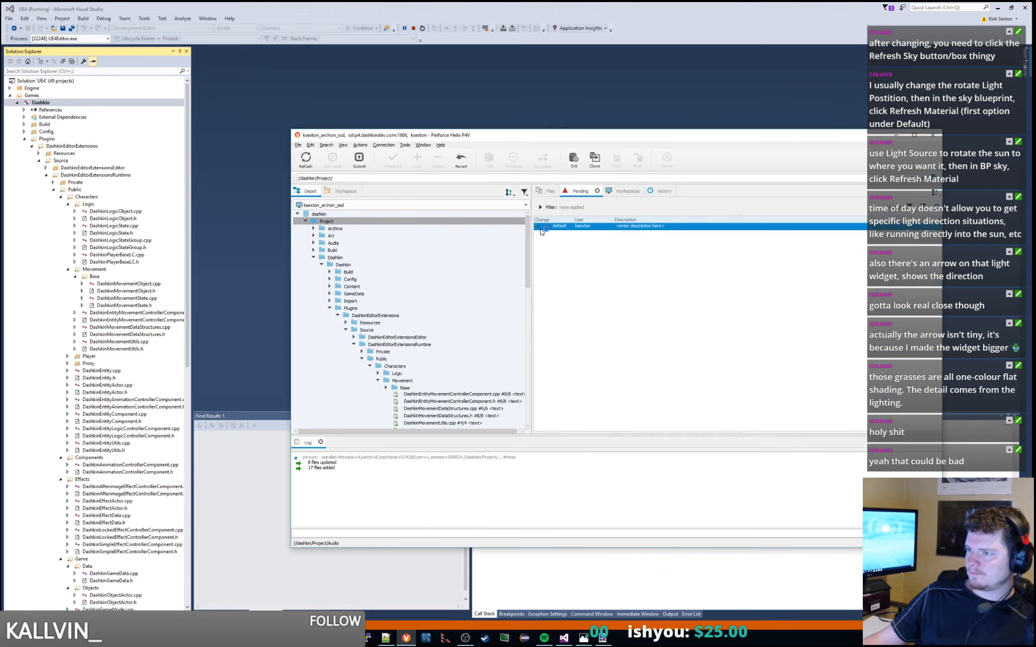
{"action": "left_click", "coordinate": [540, 229]}
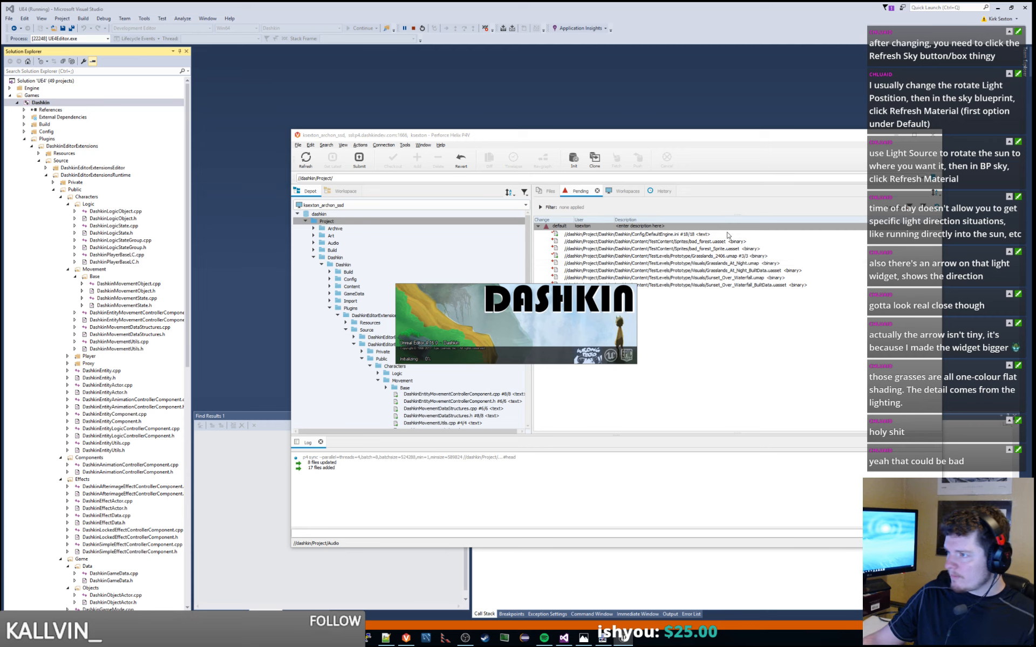
{"action": "left_click_drag", "start_coordinate": [702, 135], "coordinate": [813, 136]}
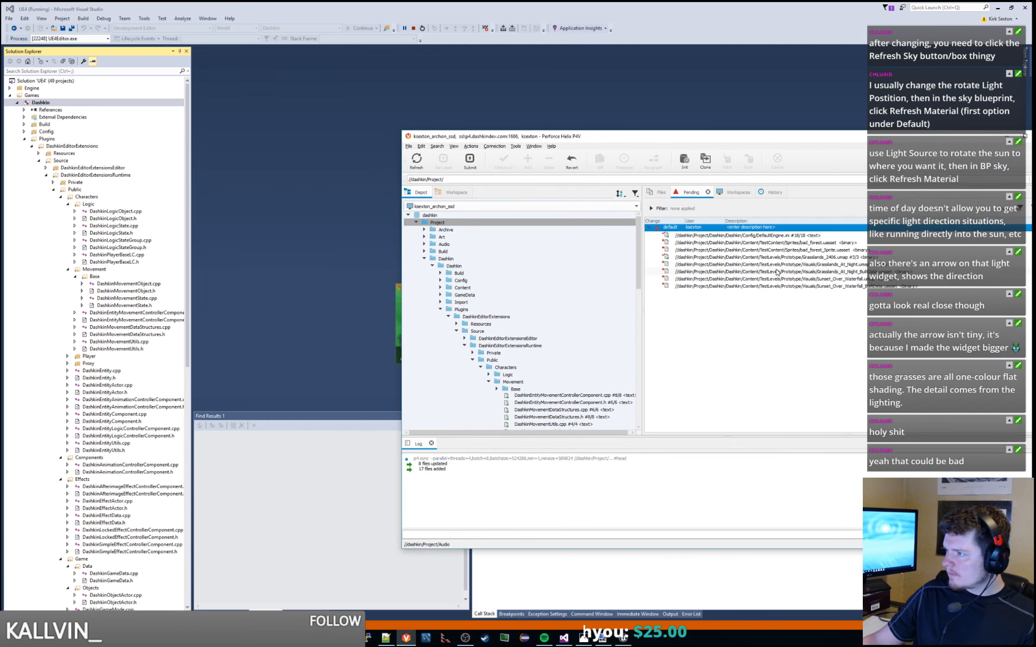
{"action": "left_click", "coordinate": [835, 279]}
{"action": "left_click", "coordinate": [787, 243]}
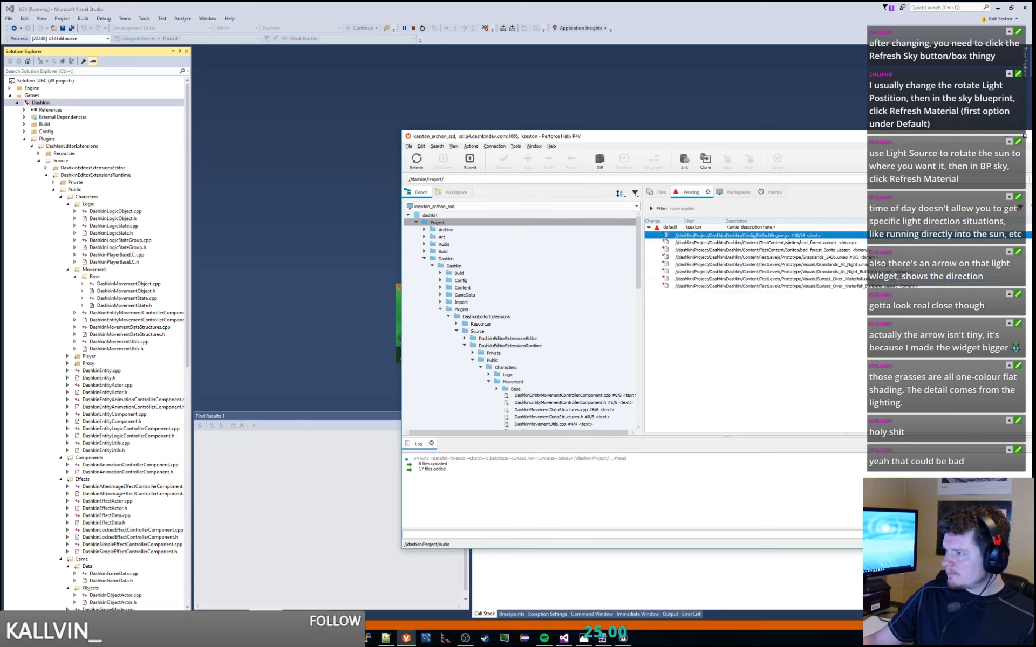
{"action": "left_click", "coordinate": [819, 257]}
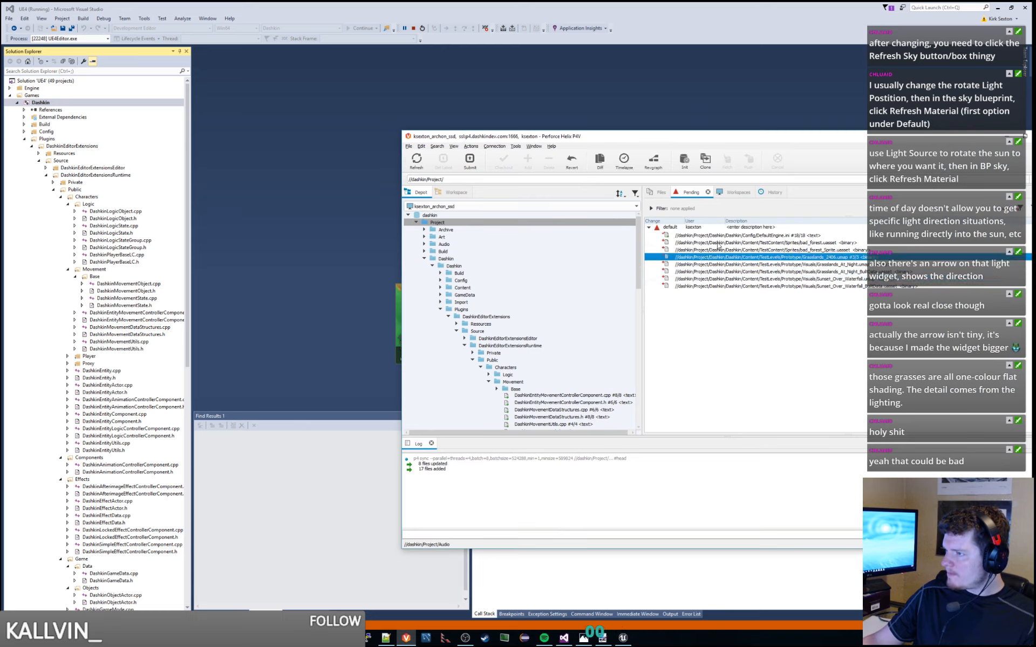
Step: Revert Grasslands_2406.umap in the default pending changelist and clear the Perforce window out of the way
{"action": "right_click", "coordinate": [691, 231]}
{"action": "left_click", "coordinate": [768, 311]}
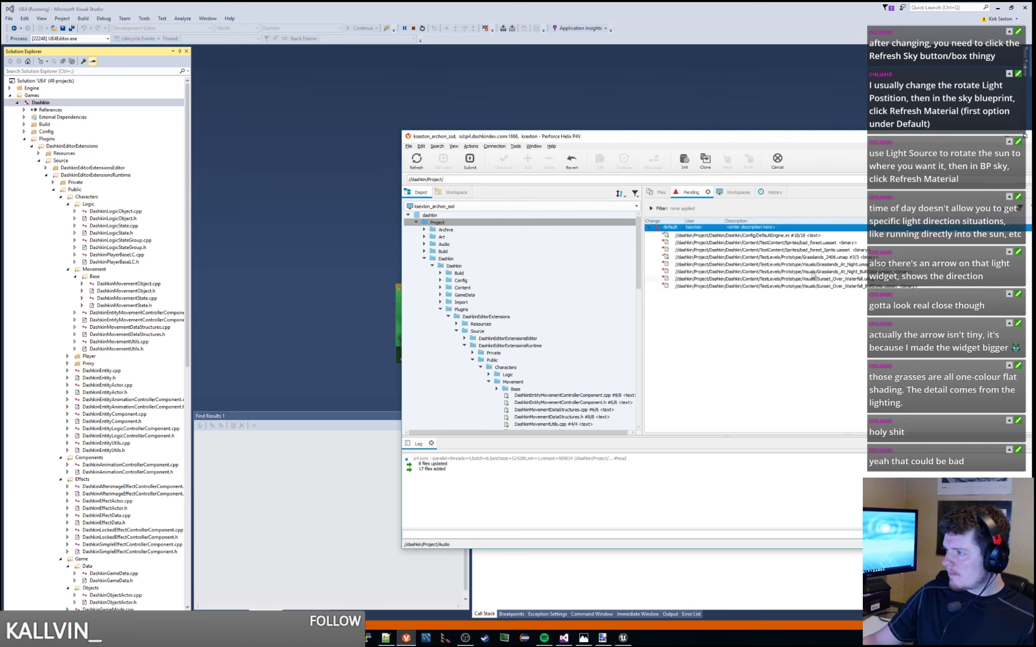
{"action": "left_click", "coordinate": [823, 259]}
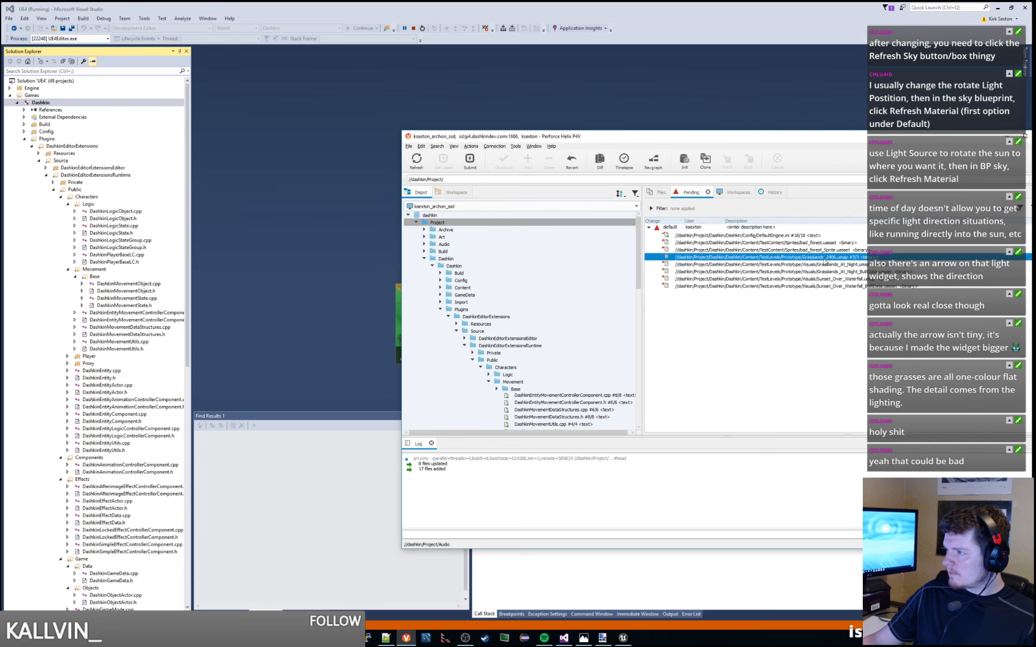
{"action": "right_click", "coordinate": [798, 258]}
{"action": "left_click", "coordinate": [813, 304]}
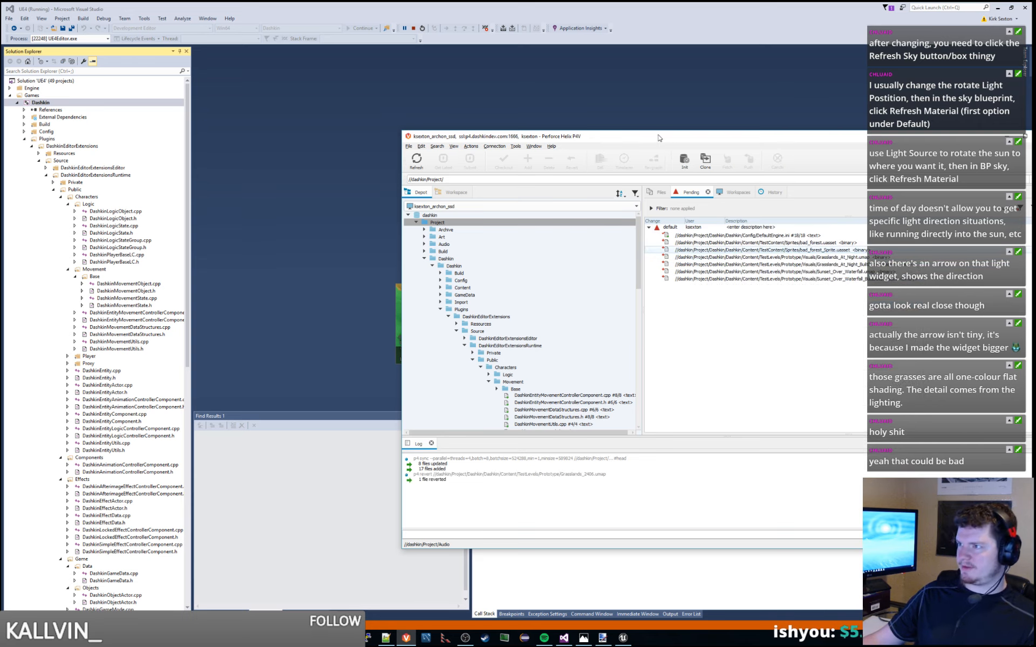
{"action": "left_click_drag", "start_coordinate": [658, 139], "coordinate": [1035, 170]}
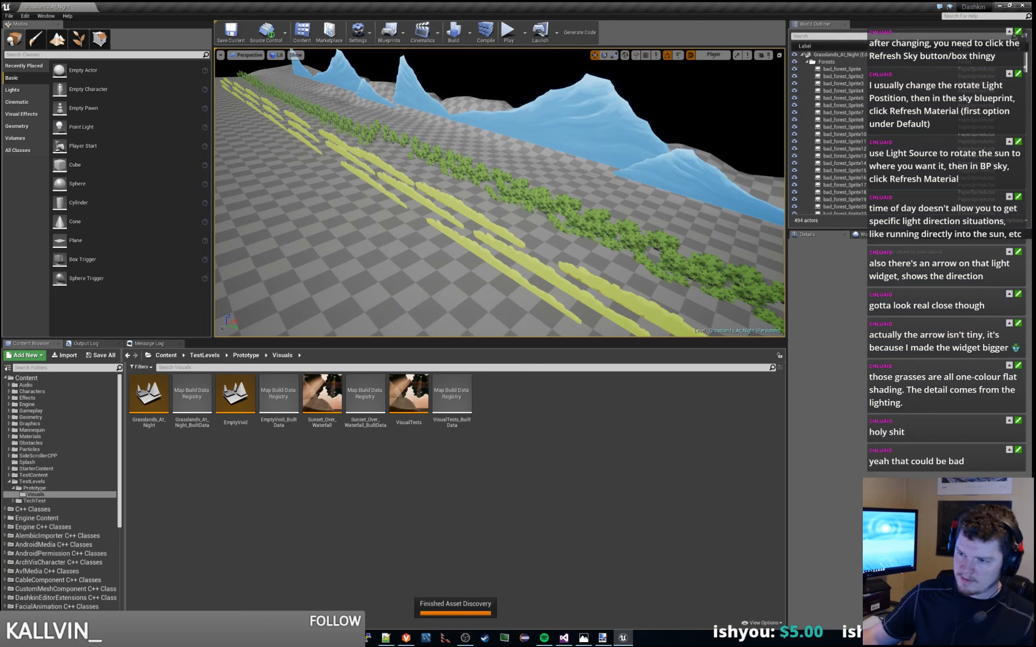
Step: Activate foliage painting mode over the bare terrain of Grasslands_At_Night and check the available foliage types
{"action": "key", "text": "s"}
{"action": "mouse_move", "coordinate": [473, 139]}
{"action": "right_mouse_down"}
{"action": "mouse_move", "coordinate": [507, 168]}
{"action": "mouse_move", "coordinate": [448, 170]}
{"action": "mouse_move", "coordinate": [453, 227]}
{"action": "mouse_move", "coordinate": [477, 221]}
{"action": "mouse_move", "coordinate": [481, 160]}
{"action": "right_mouse_up"}
{"action": "key", "text": "w"}
{"action": "left_click", "coordinate": [78, 39]}
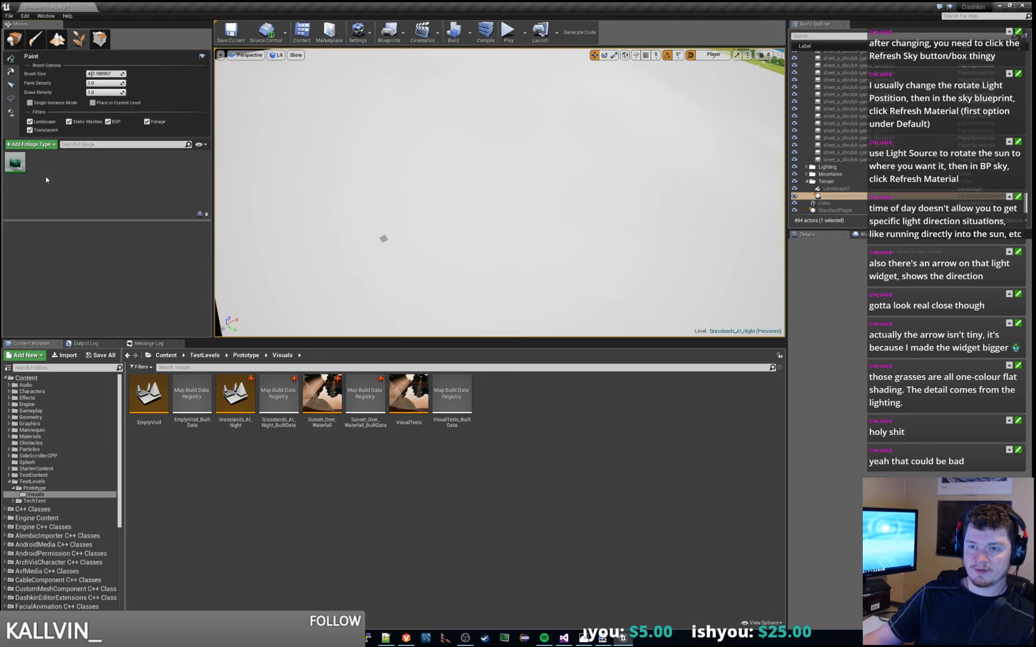
{"action": "left_click", "coordinate": [54, 145]}
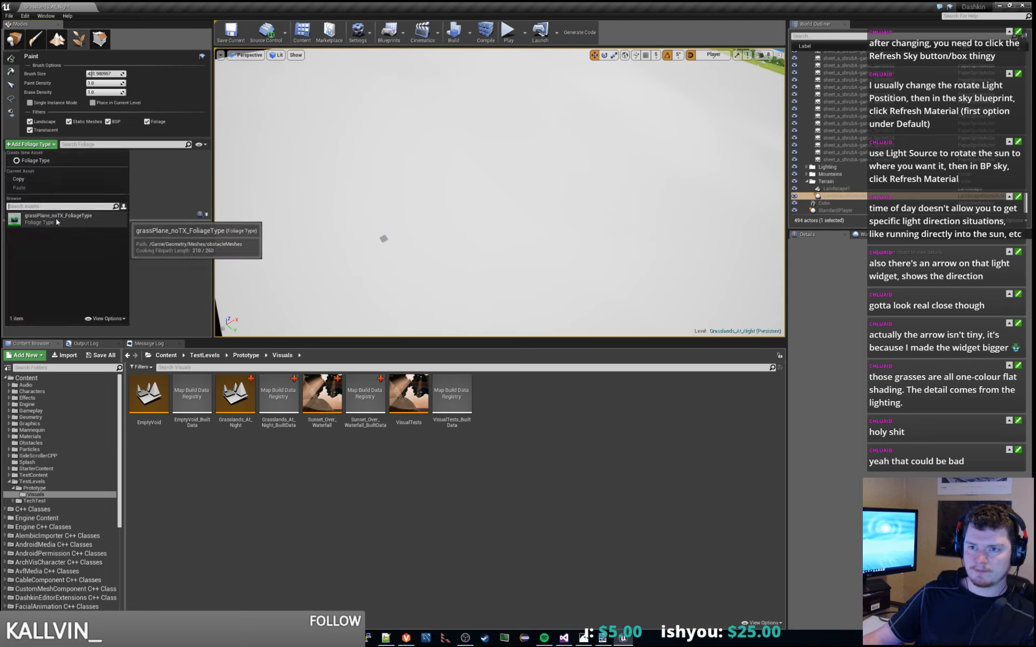
{"action": "left_click", "coordinate": [149, 287]}
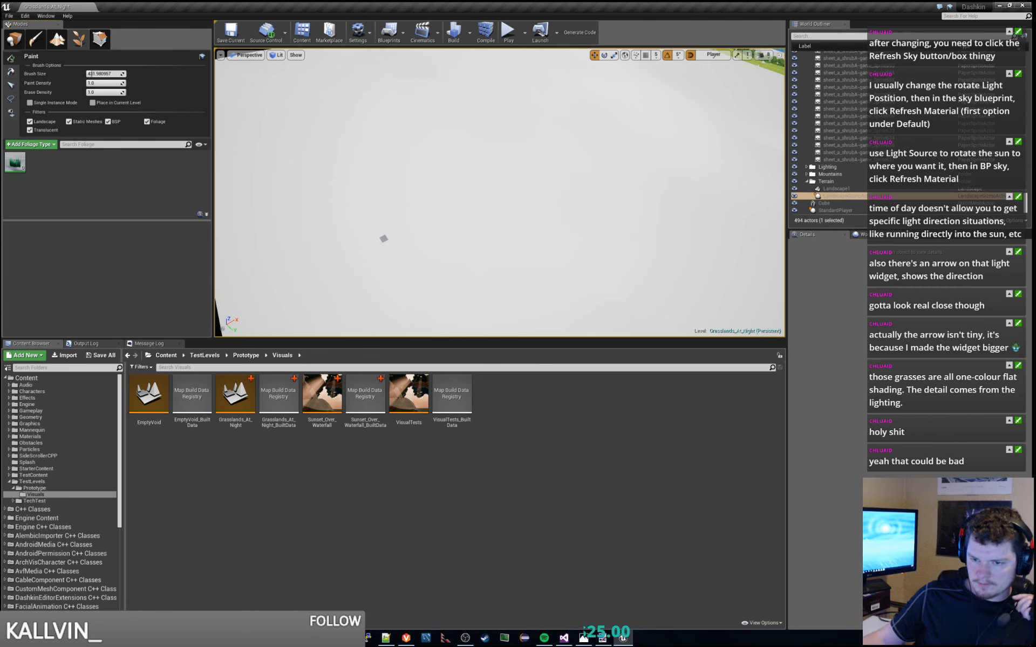
Step: Browse to the Geometry/Meshes content folder to show its mesh assets
{"action": "left_click", "coordinate": [27, 417]}
{"action": "left_click", "coordinate": [9, 417]}
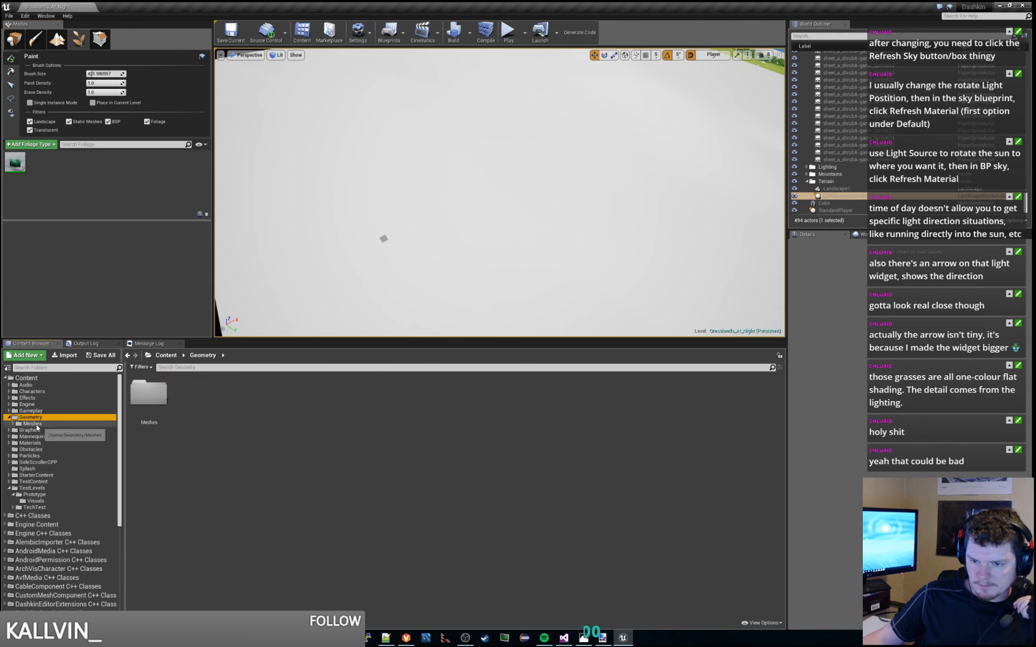
{"action": "left_click", "coordinate": [33, 424]}
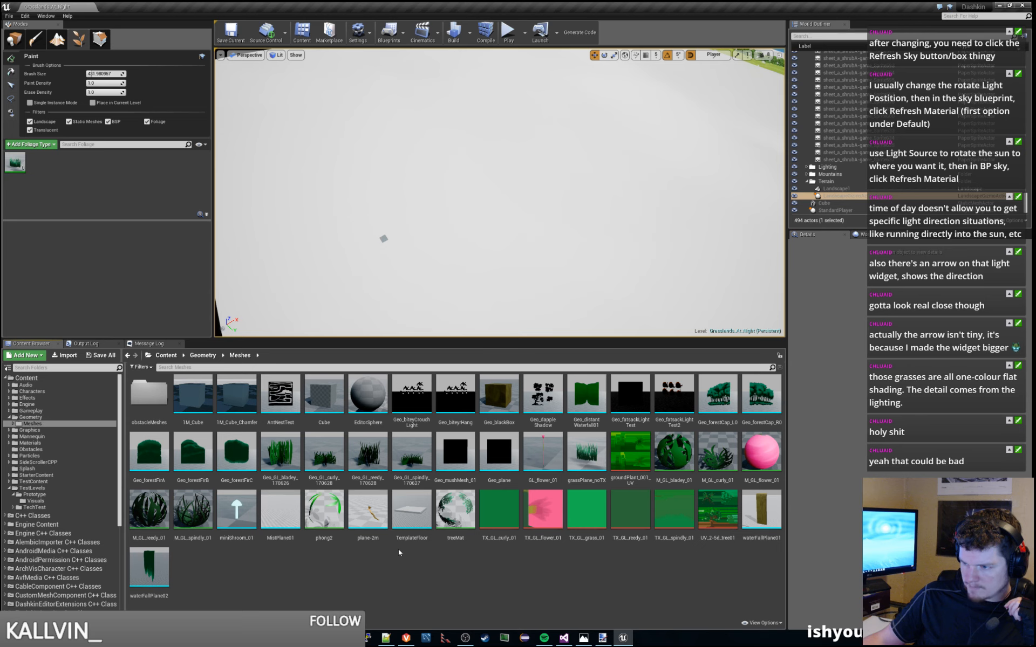
Step: Add the Geo_GL_reedy_170628 mesh as a foliage type and remove the grassPlane_noTX foliage type from the palette
{"action": "left_click", "coordinate": [376, 459]}
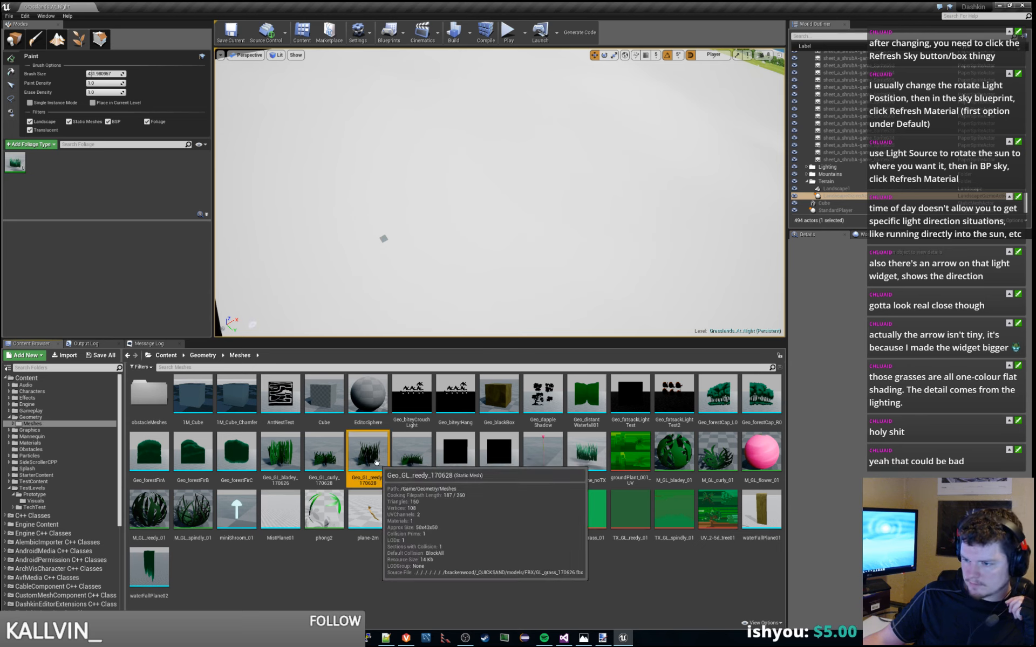
{"action": "left_click_drag", "start_coordinate": [376, 461], "coordinate": [100, 206]}
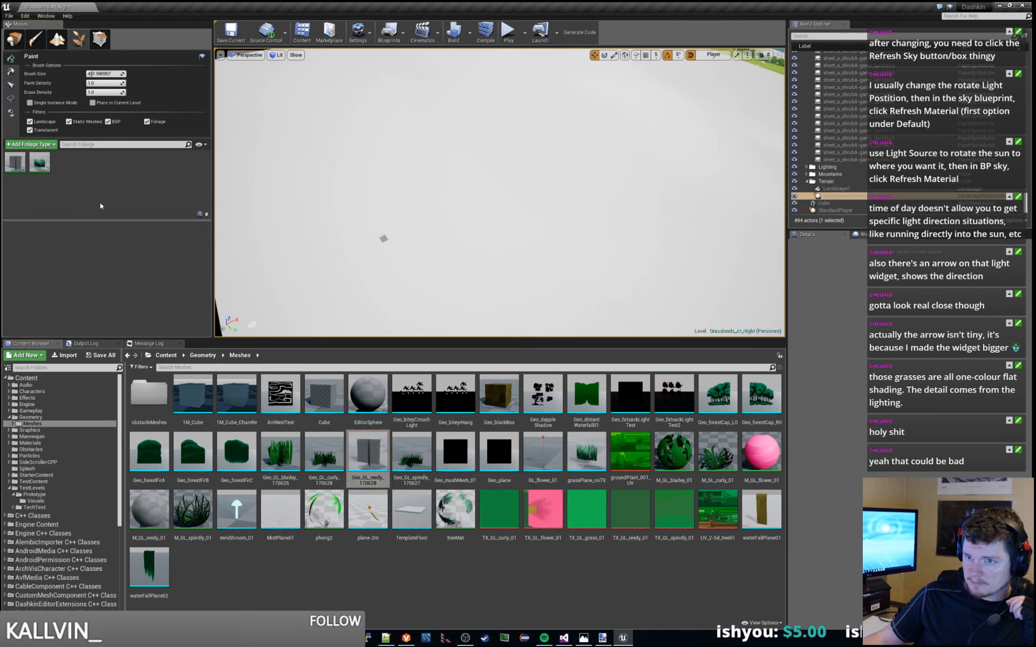
{"action": "left_click", "coordinate": [42, 163]}
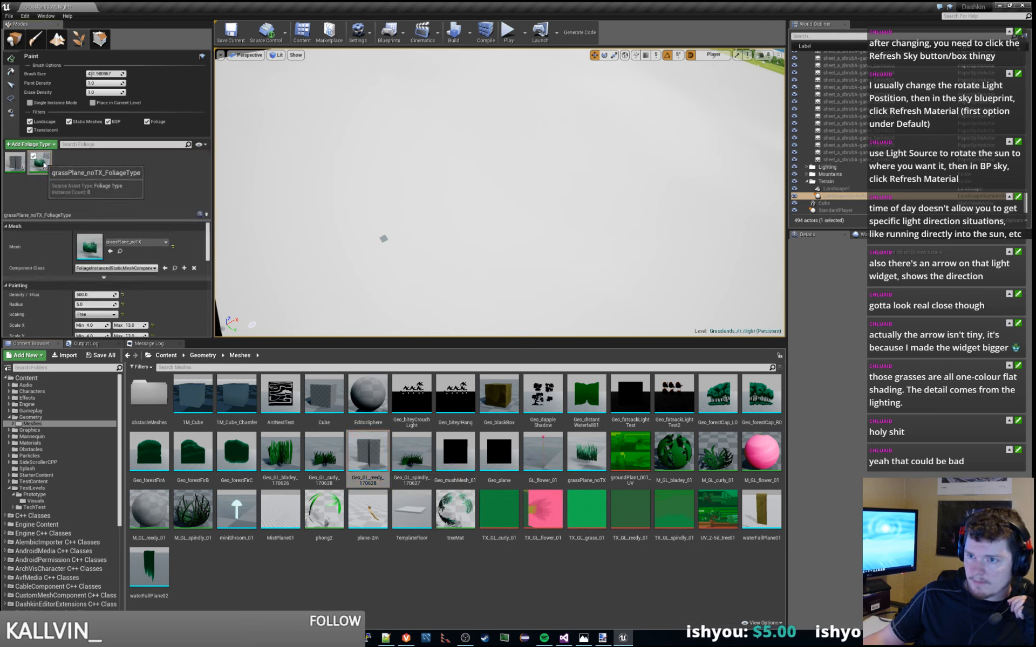
{"action": "right_click", "coordinate": [43, 164]}
{"action": "left_click", "coordinate": [63, 194]}
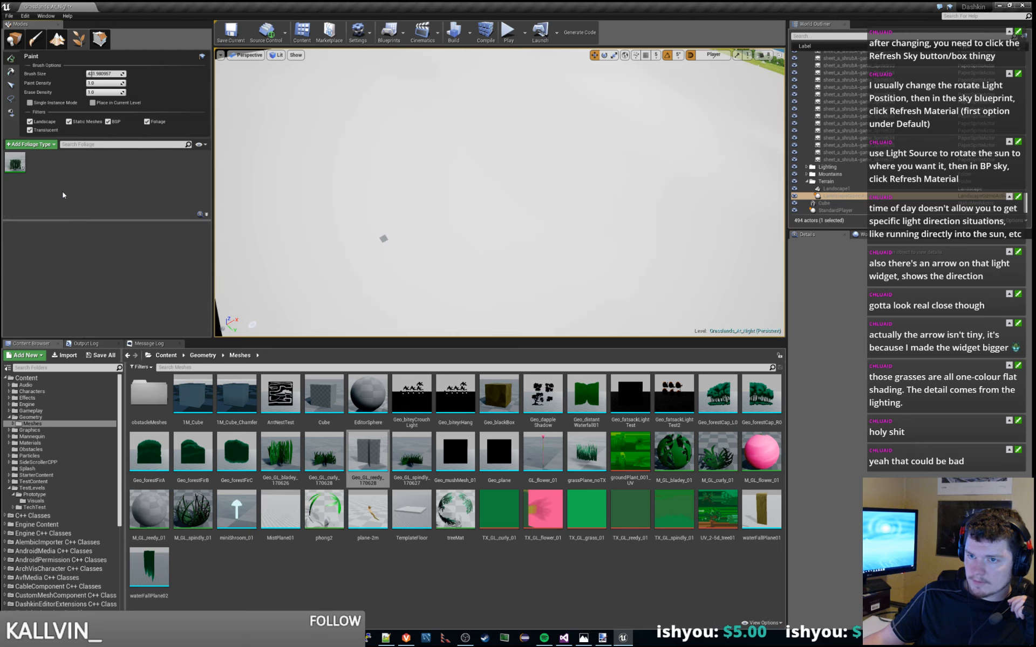
Step: Check the reedy grass foliage settings, then paint a patch of it over the cube with the brush size raised to 8192
{"action": "left_click", "coordinate": [15, 164]}
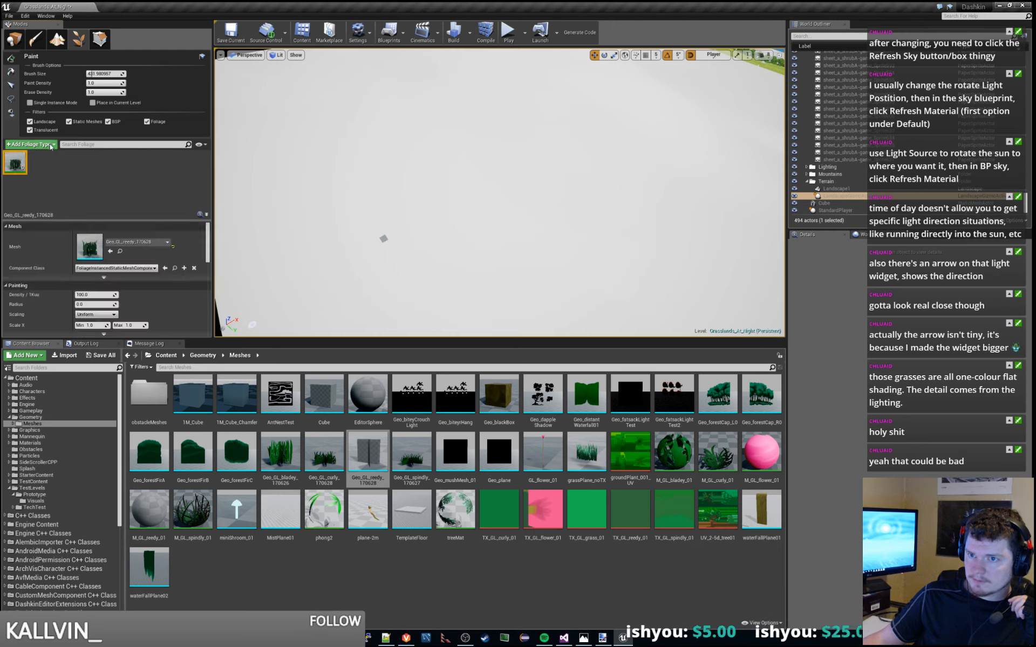
{"action": "left_click_drag", "start_coordinate": [208, 241], "coordinate": [207, 244]}
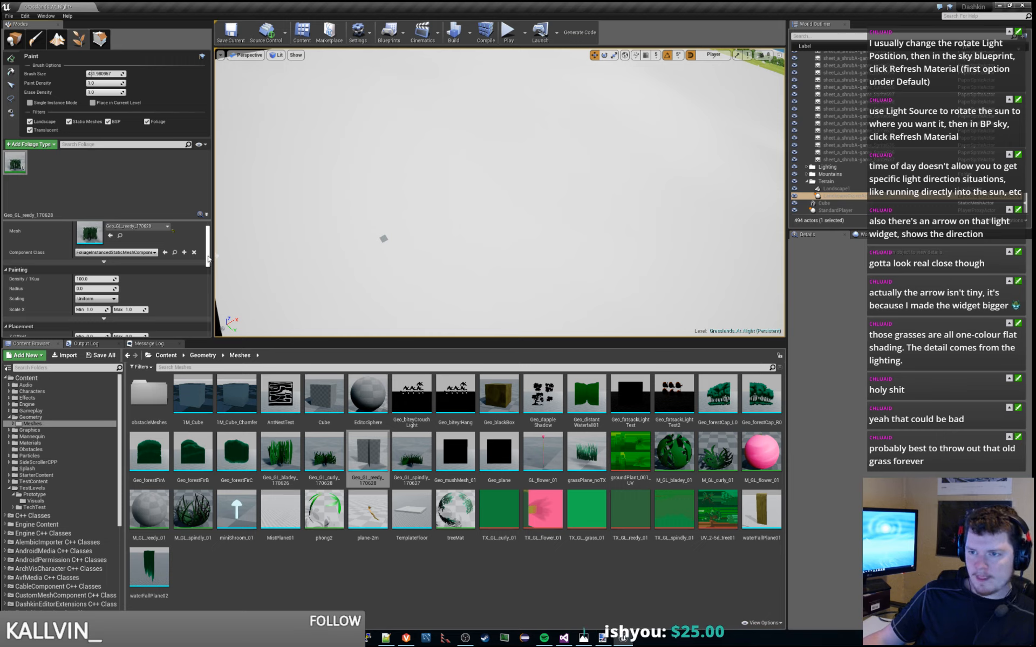
{"action": "left_click_drag", "start_coordinate": [208, 257], "coordinate": [201, 304]}
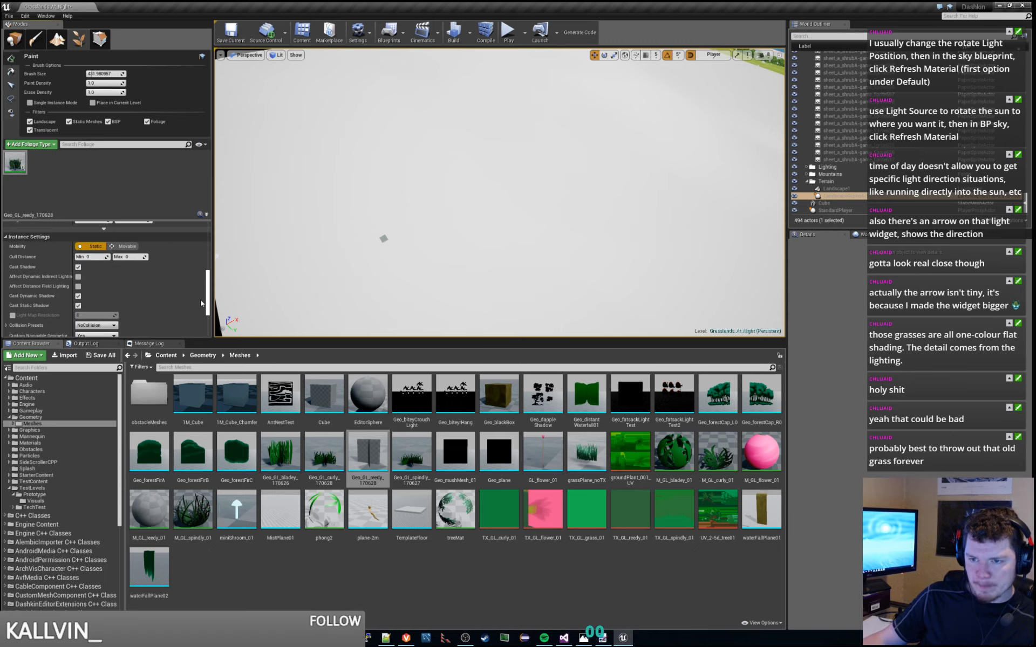
{"action": "left_click_drag", "start_coordinate": [200, 303], "coordinate": [195, 332]}
{"action": "scroll", "coordinate": [195, 332], "scroll_direction": "up", "scroll_amount": 10}
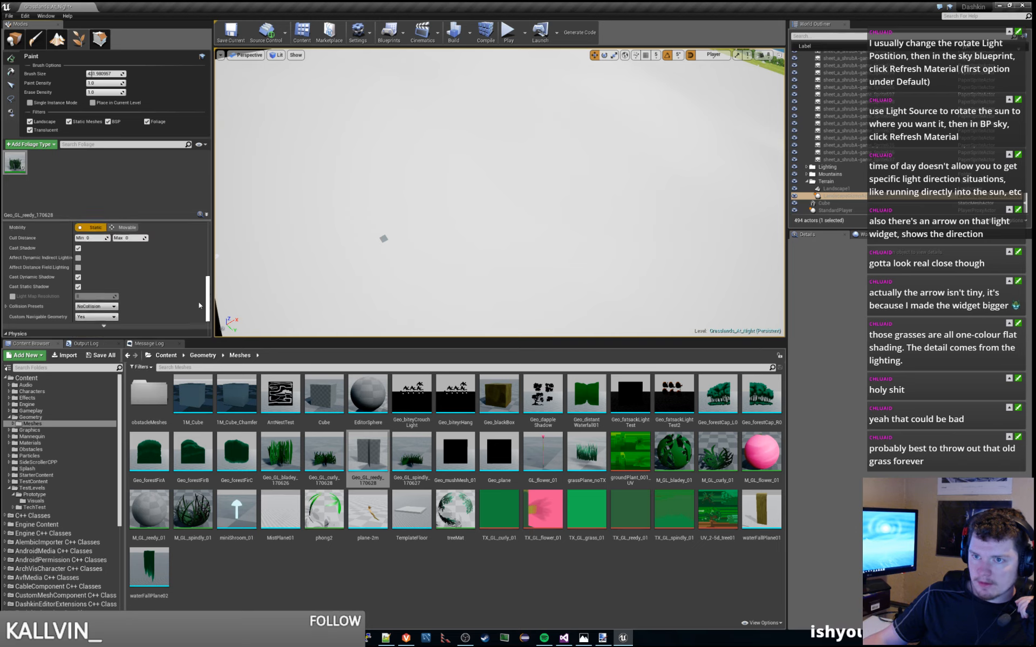
{"action": "left_click_drag", "start_coordinate": [108, 74], "coordinate": [183, 74]}
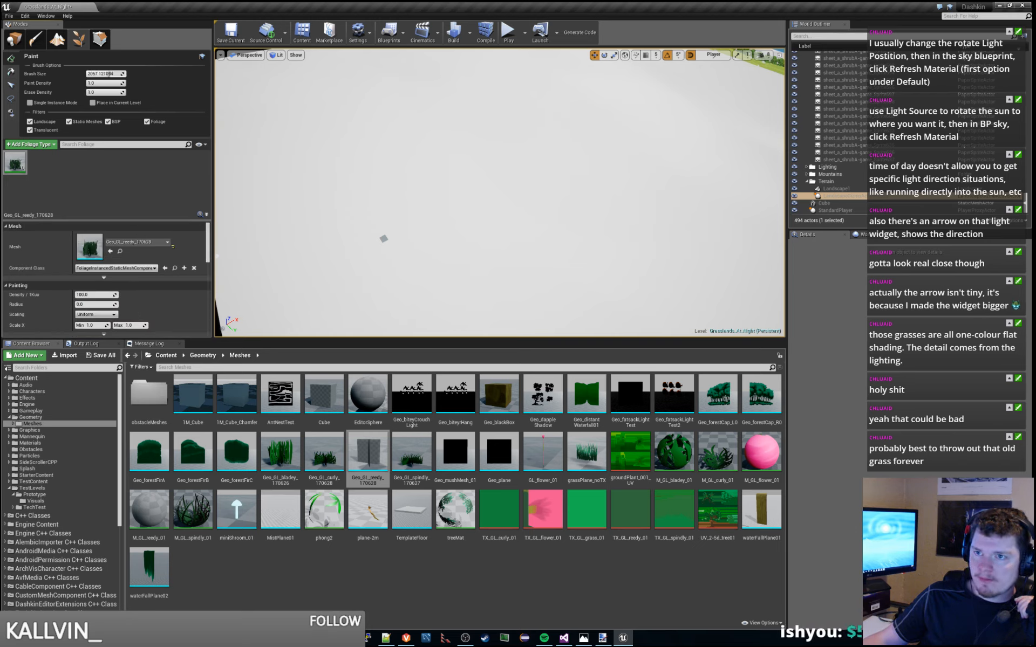
{"action": "left_click", "coordinate": [397, 249]}
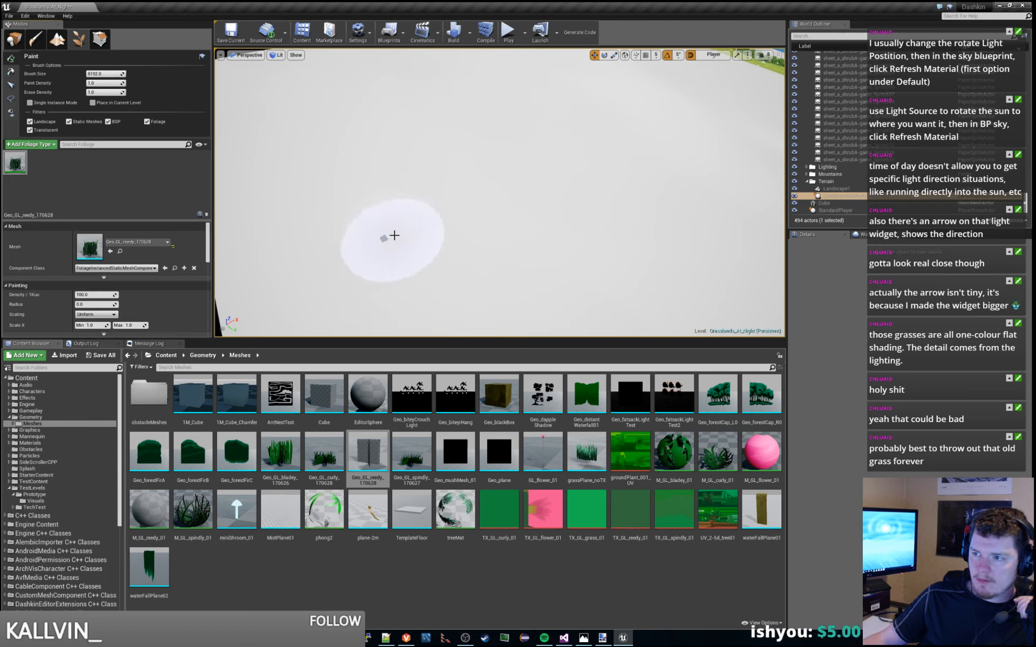
Step: Playtest the level by running the character through the painted grass and onto the grass-covered block, then end the session
{"action": "left_click", "coordinate": [508, 34]}
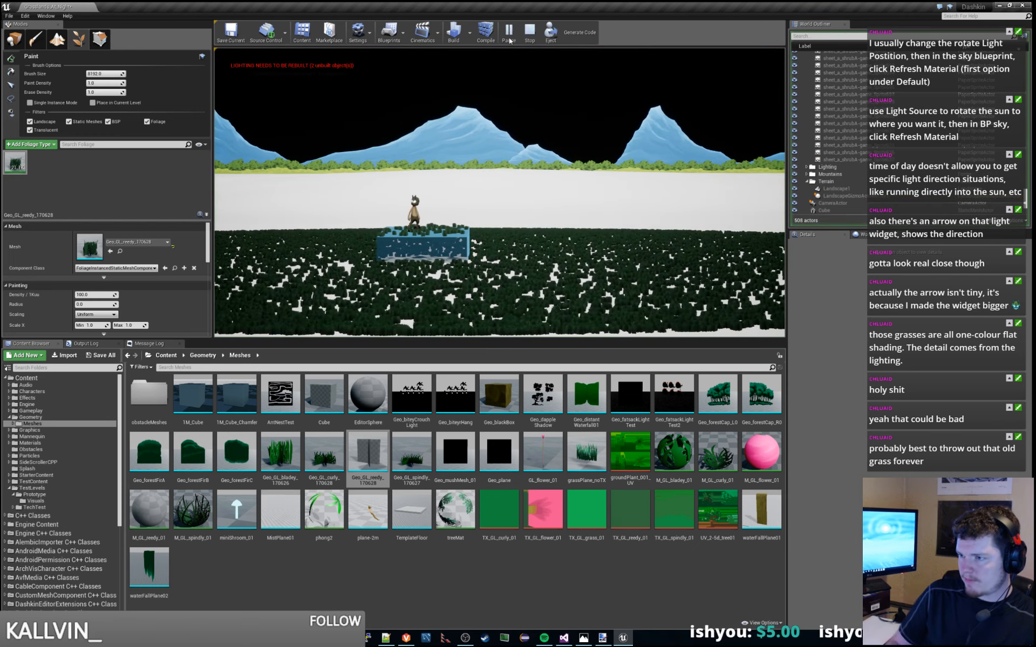
{"action": "key", "text": "d"}
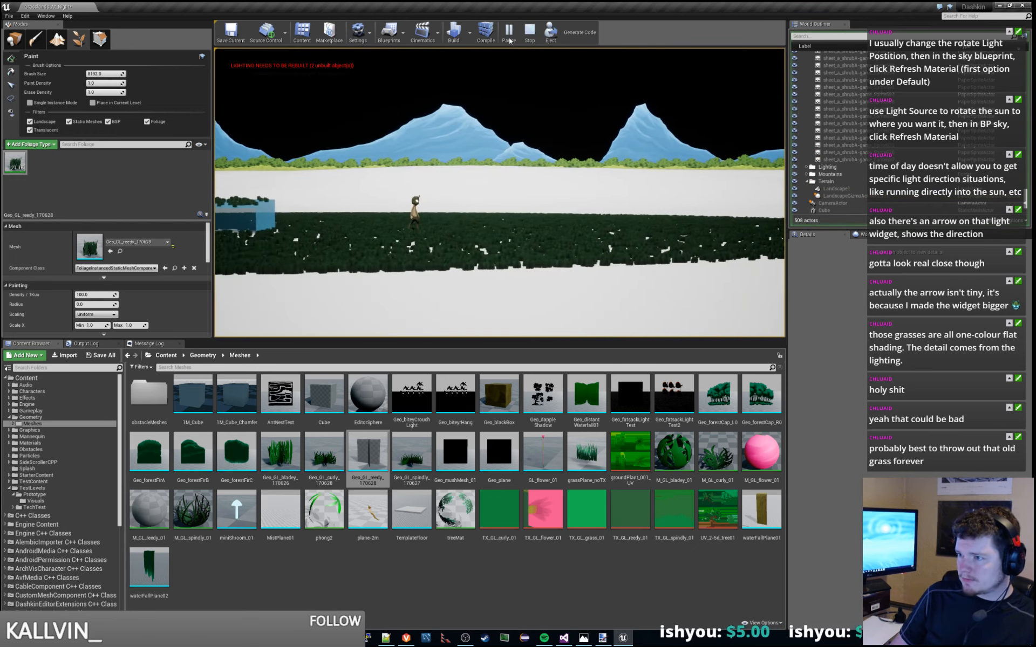
{"action": "key", "text": "d"}
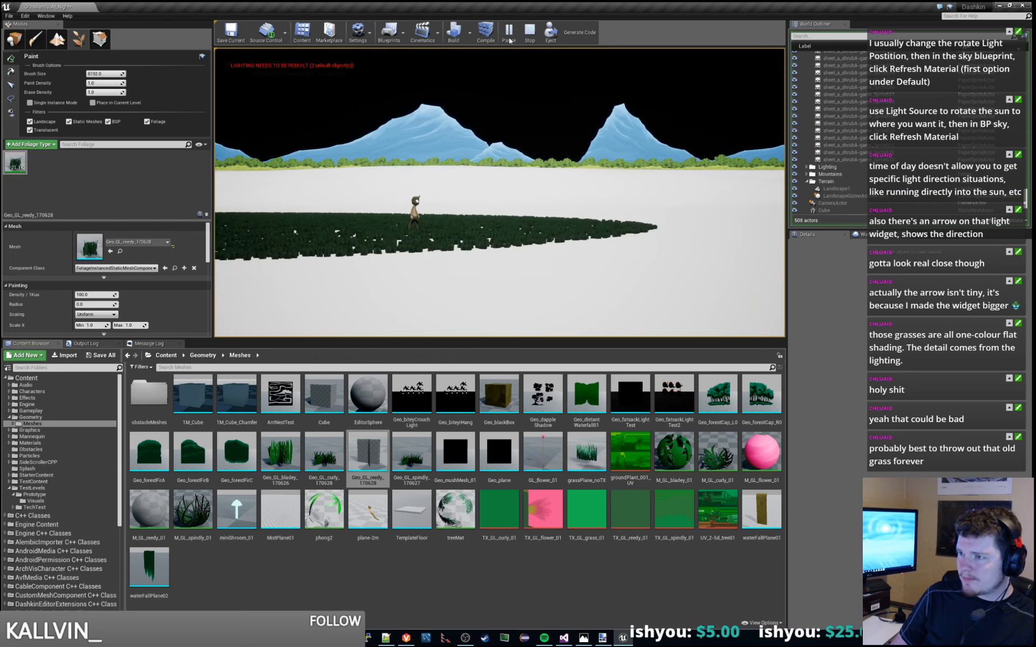
{"action": "key", "text": "a"}
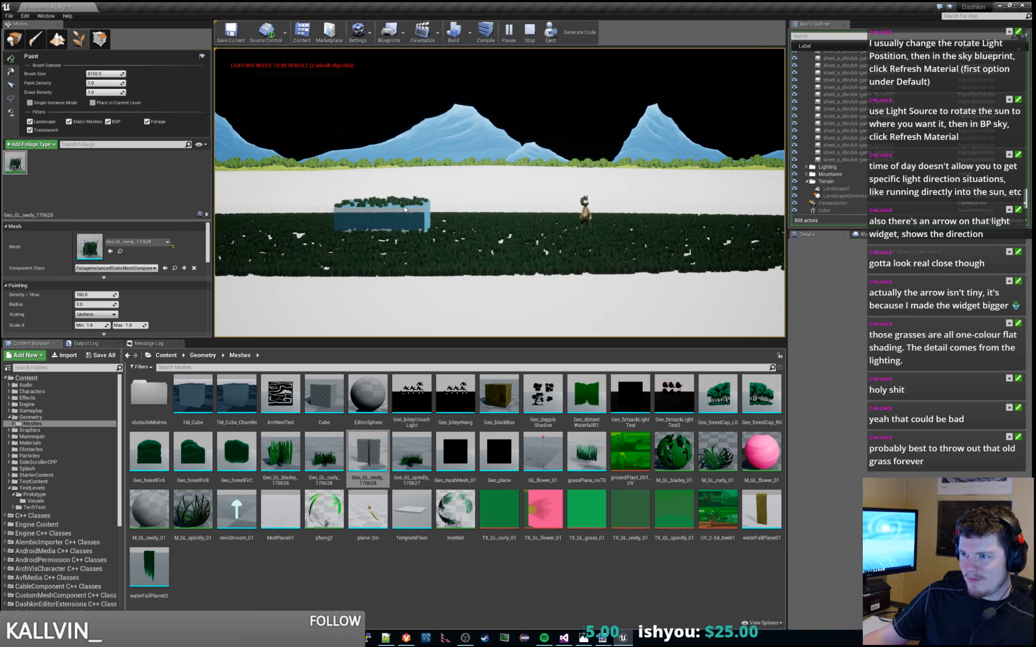
{"action": "key", "text": "a"}
{"action": "key", "text": "space"}
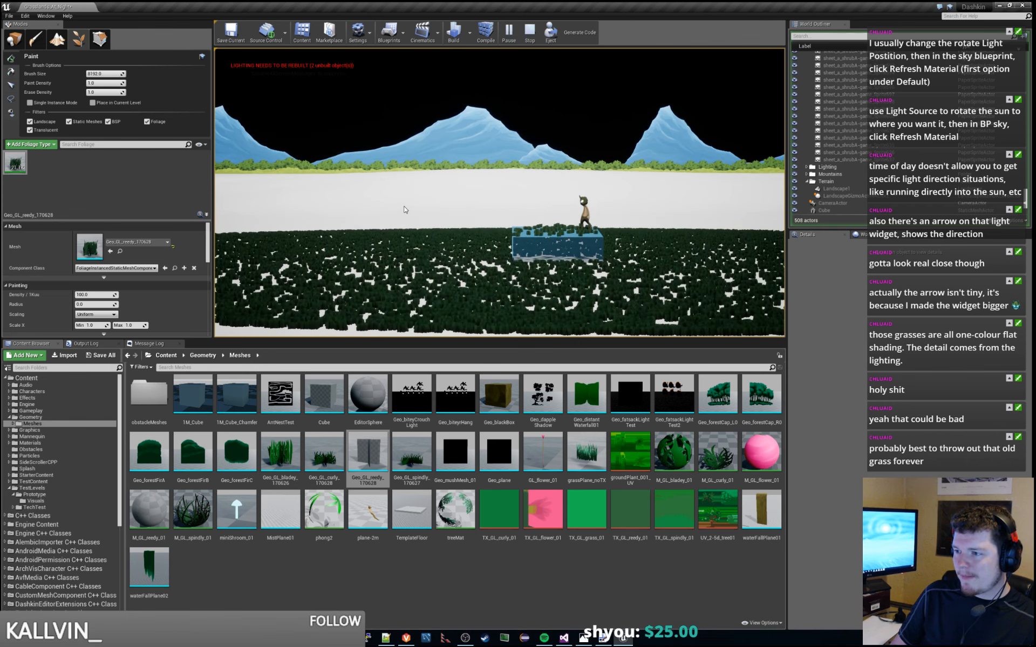
{"action": "key", "text": "Escape"}
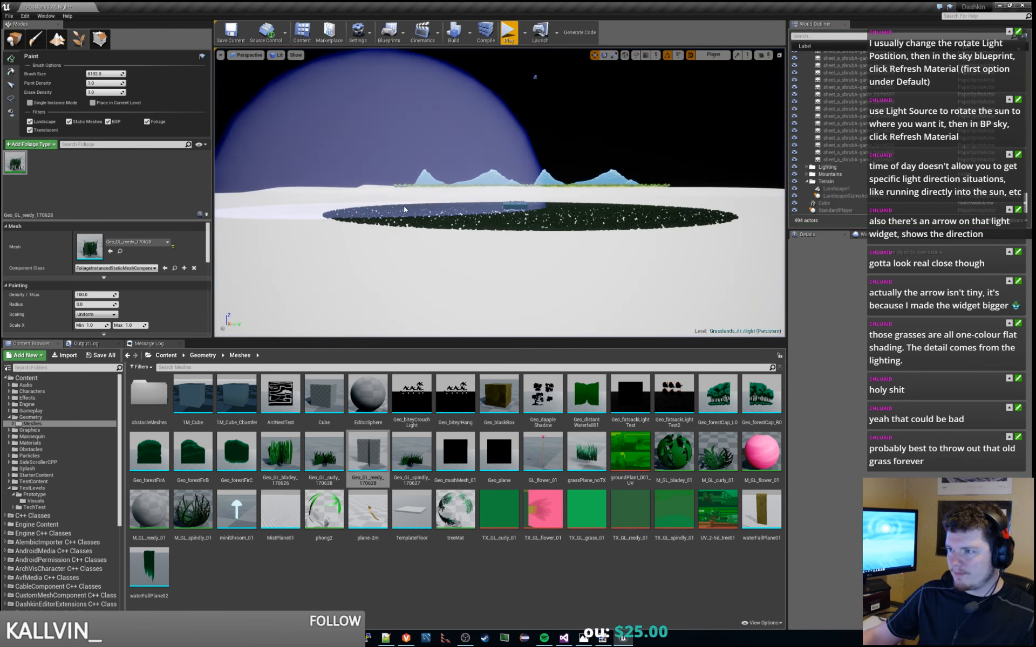
Step: Try repainting the reedy grass patch centred on the cube and, after undoing that, shifted further to one side
{"action": "right_click_drag", "start_coordinate": [510, 239], "coordinate": [494, 306]}
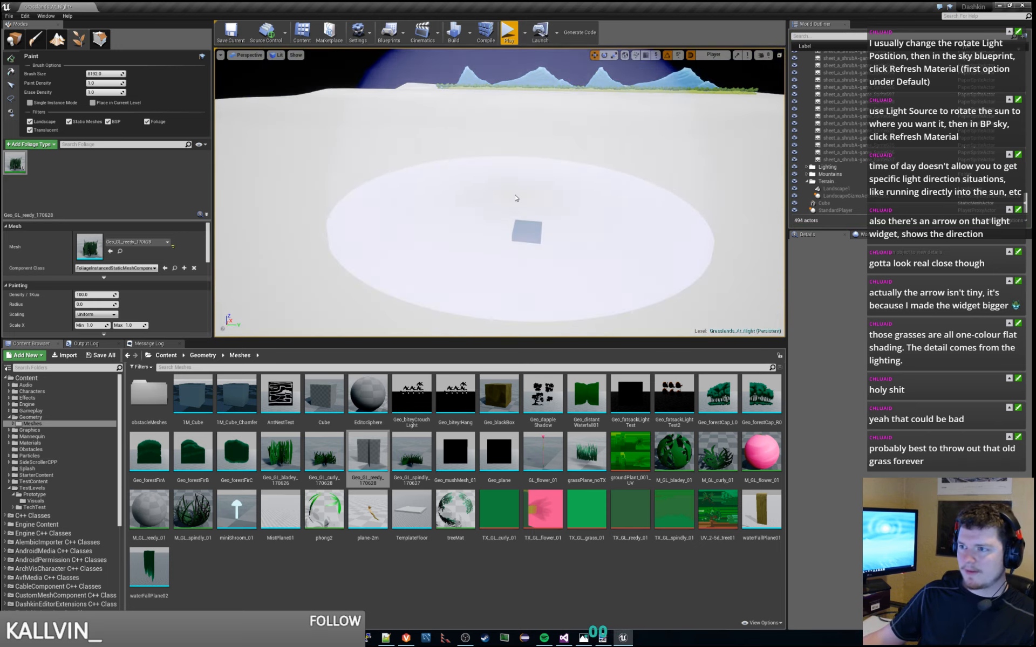
{"action": "left_click", "coordinate": [515, 198]}
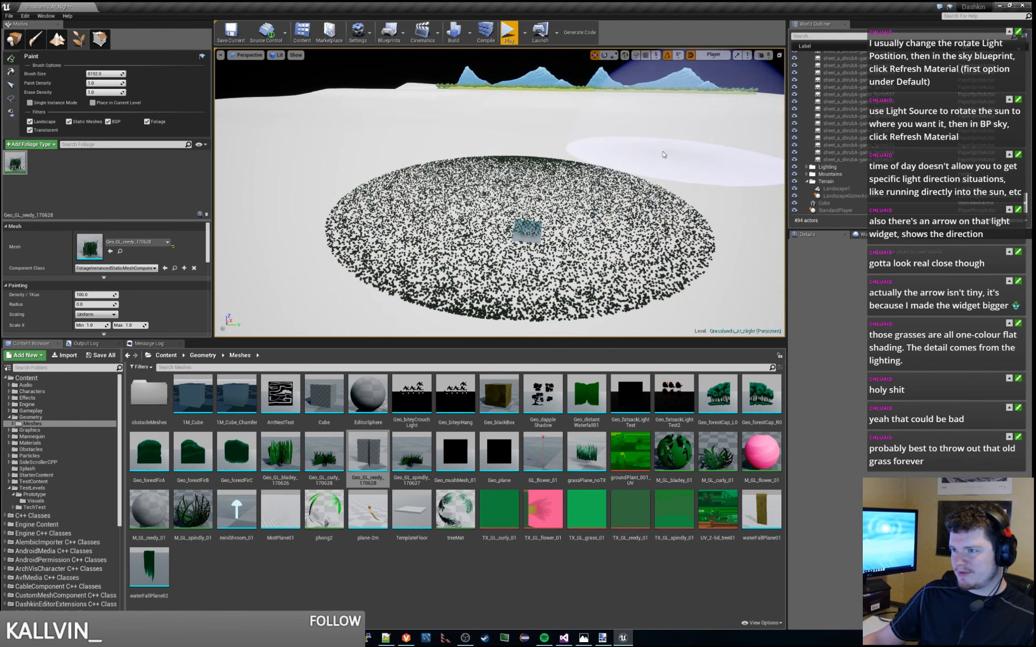
{"action": "key", "text": "ctrl+z"}
{"action": "left_click", "coordinate": [625, 212]}
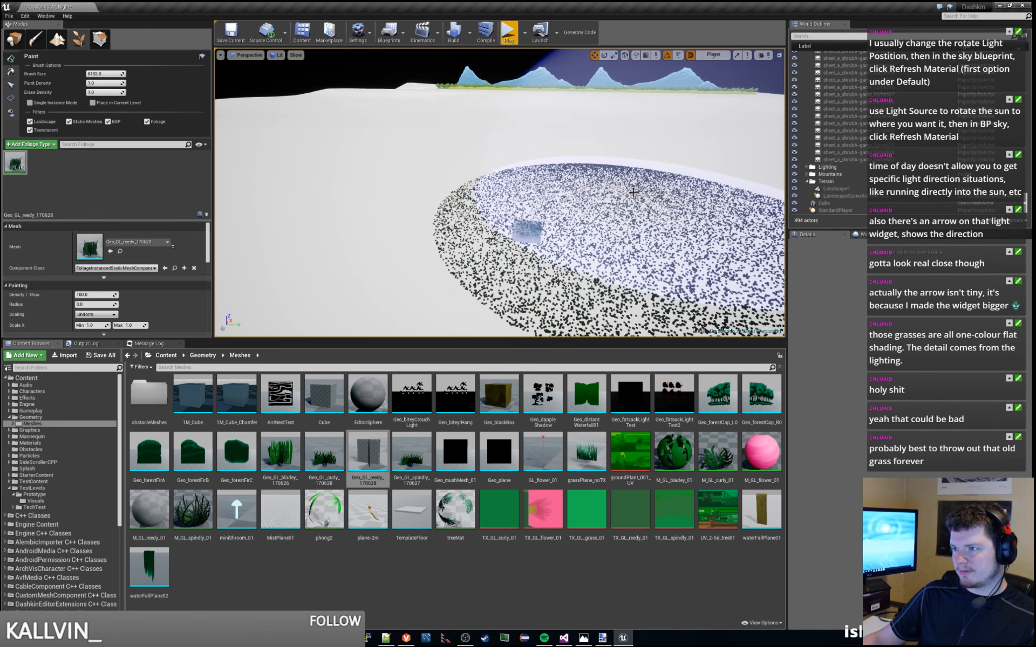
{"action": "key", "text": "s"}
{"action": "mouse_move", "coordinate": [633, 193]}
{"action": "right_mouse_down"}
{"action": "mouse_move", "coordinate": [717, 167]}
{"action": "mouse_move", "coordinate": [744, 216]}
{"action": "mouse_move", "coordinate": [675, 221]}
{"action": "mouse_move", "coordinate": [669, 173]}
{"action": "right_mouse_up"}
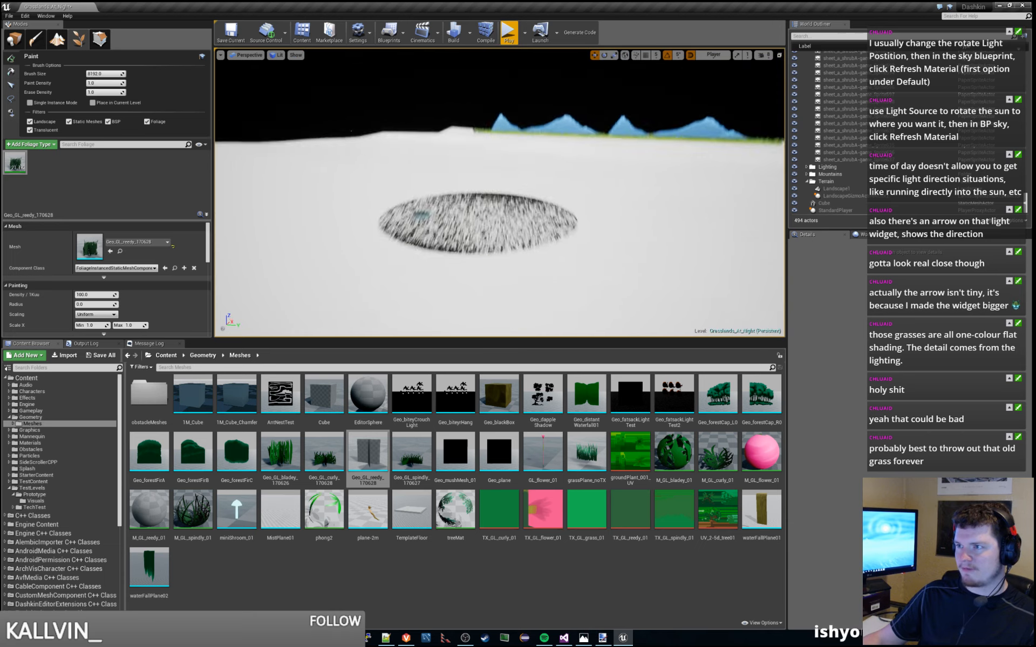
Step: Look over the terrain near the distant mountains and return to the area around the cube
{"action": "right_click_drag", "start_coordinate": [534, 302], "coordinate": [582, 239]}
{"action": "key", "text": "w"}
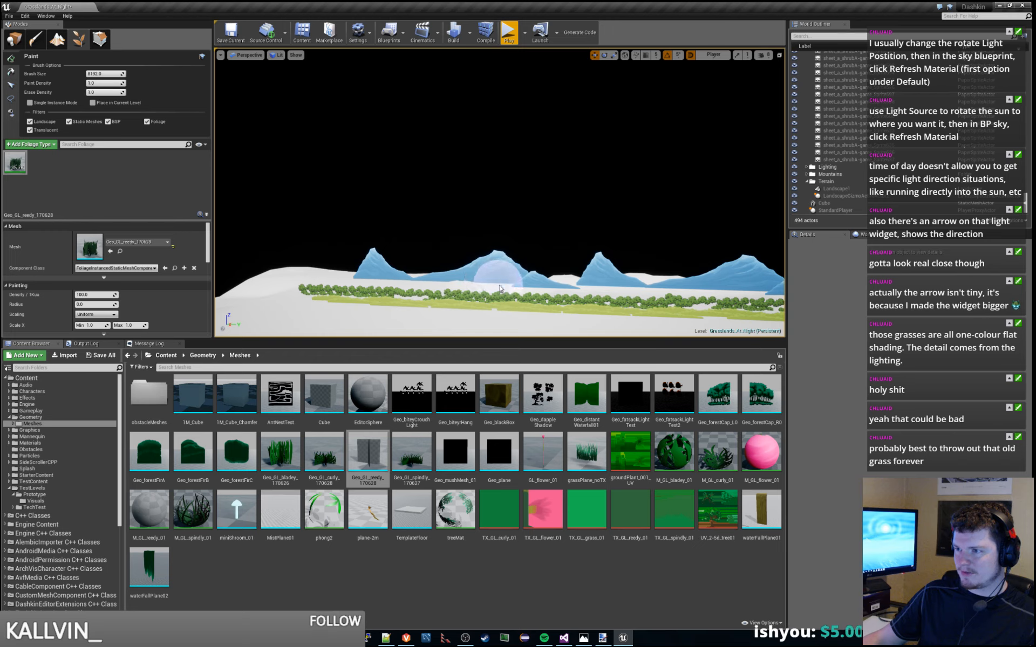
{"action": "key", "text": "w"}
{"action": "right_click_drag", "start_coordinate": [516, 280], "coordinate": [516, 333]}
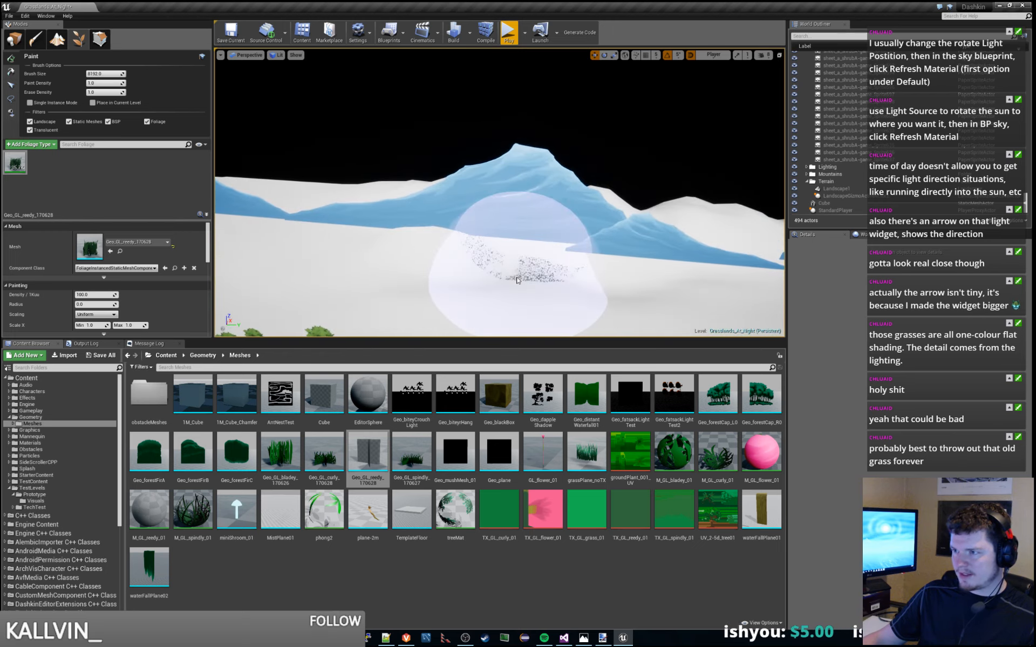
{"action": "mouse_move", "coordinate": [516, 278]}
{"action": "right_mouse_down"}
{"action": "mouse_move", "coordinate": [410, 286]}
{"action": "mouse_move", "coordinate": [324, 270]}
{"action": "mouse_move", "coordinate": [340, 265]}
{"action": "mouse_move", "coordinate": [356, 286]}
{"action": "right_mouse_up"}
{"action": "key", "text": "w"}
{"action": "key", "text": "w"}
{"action": "mouse_move", "coordinate": [512, 275]}
{"action": "right_mouse_down"}
{"action": "mouse_move", "coordinate": [561, 313]}
{"action": "mouse_move", "coordinate": [637, 327]}
{"action": "mouse_move", "coordinate": [652, 270]}
{"action": "mouse_move", "coordinate": [604, 329]}
{"action": "mouse_move", "coordinate": [620, 333]}
{"action": "right_mouse_up"}
{"action": "key", "text": "a"}
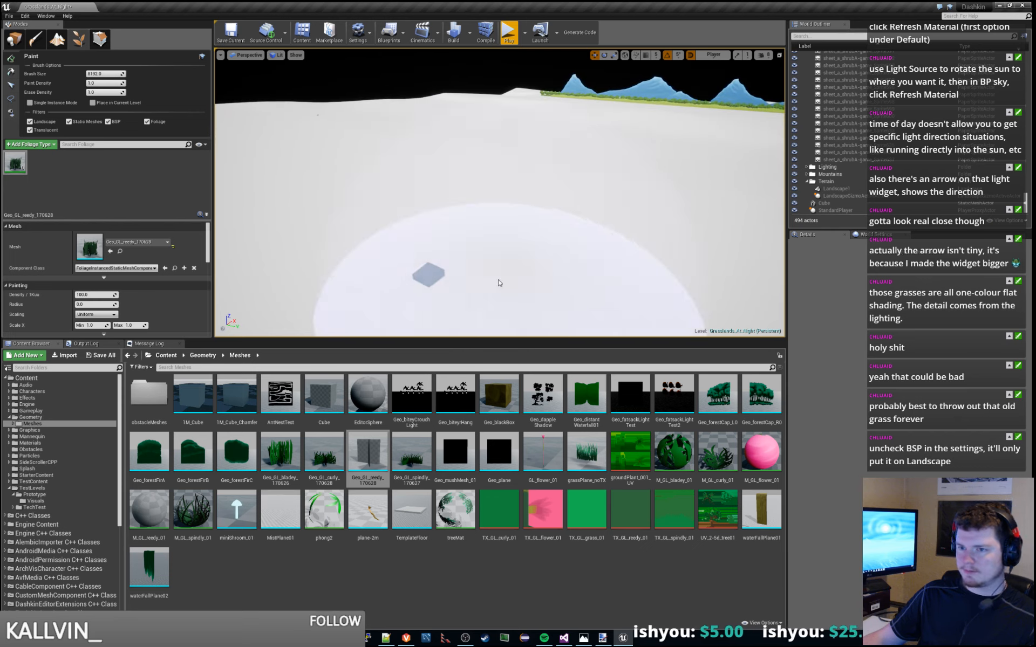
Step: Paint reedy grass over the cube with the foliage Scale X minimum and maximum set to 2 and preview it in play mode
{"action": "scroll", "coordinate": [105, 295], "scroll_direction": "down", "scroll_amount": 3}
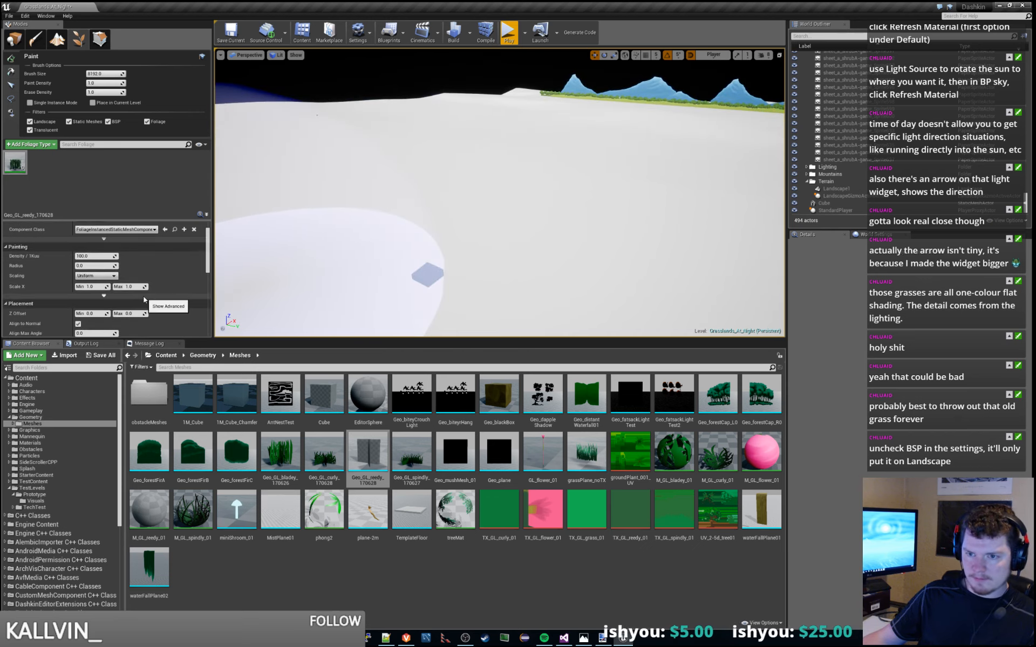
{"action": "left_click", "coordinate": [110, 298]}
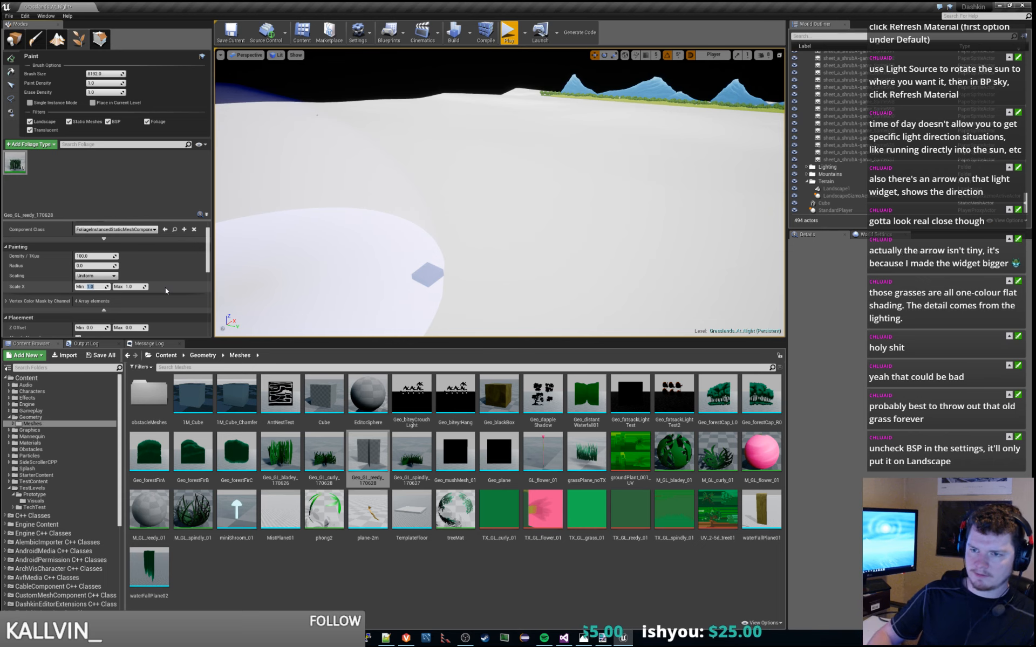
{"action": "type", "text": "2"}
{"action": "key", "text": "Tab"}
{"action": "left_click", "coordinate": [360, 251]}
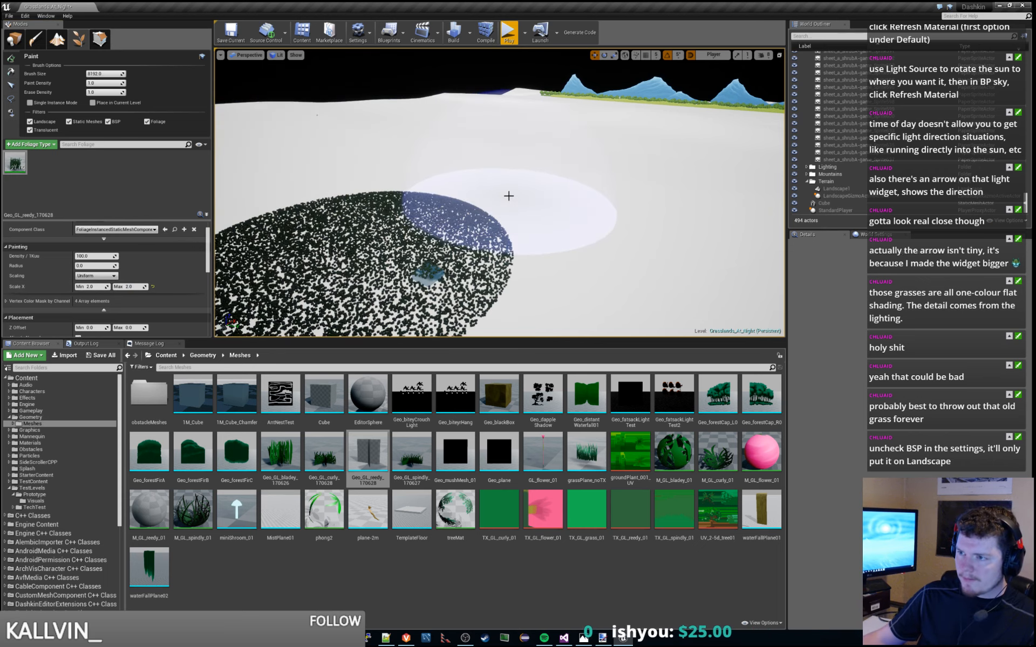
{"action": "left_click", "coordinate": [507, 35]}
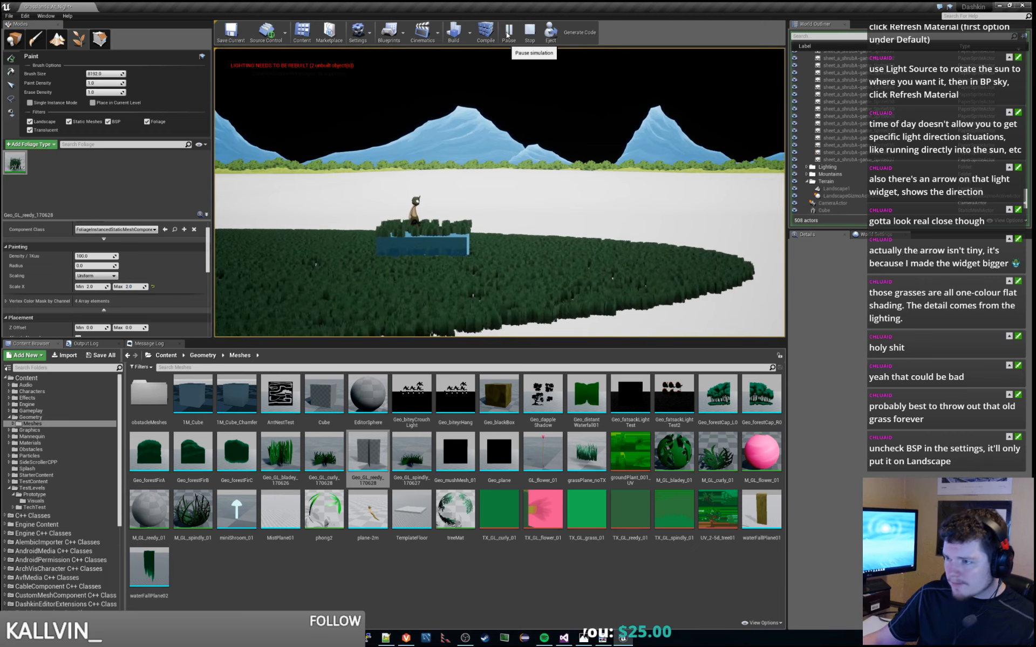
{"action": "key", "text": "Escape"}
Step: Try reedy grass Scale X values of 3 and then 10 for both minimum and maximum
{"action": "left_click", "coordinate": [92, 286]}
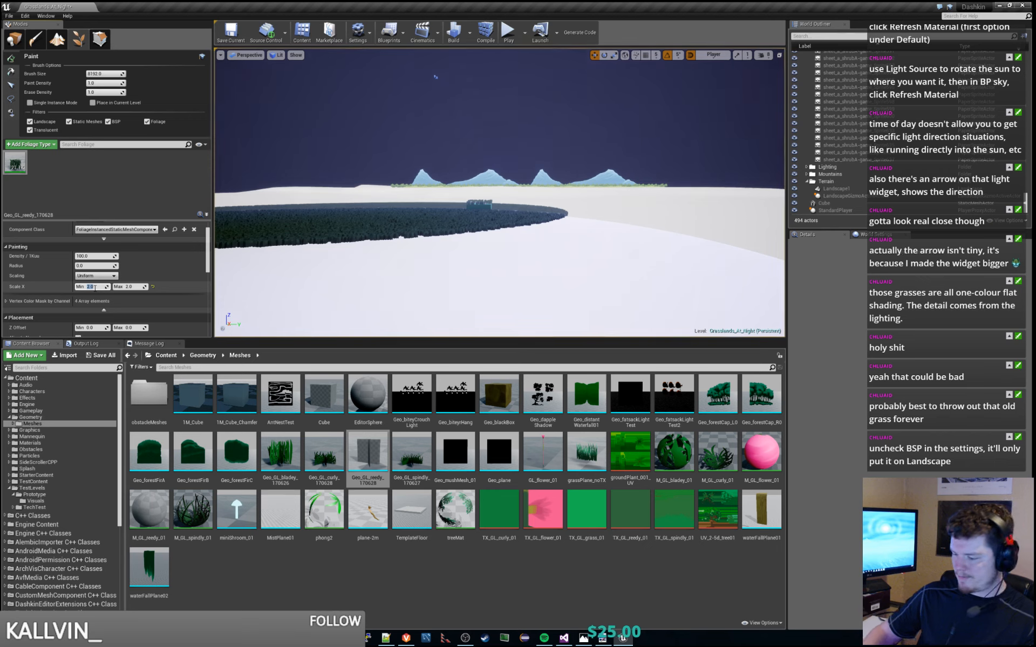
{"action": "type", "text": "3"}
{"action": "key", "text": "Tab"}
{"action": "type", "text": "3"}
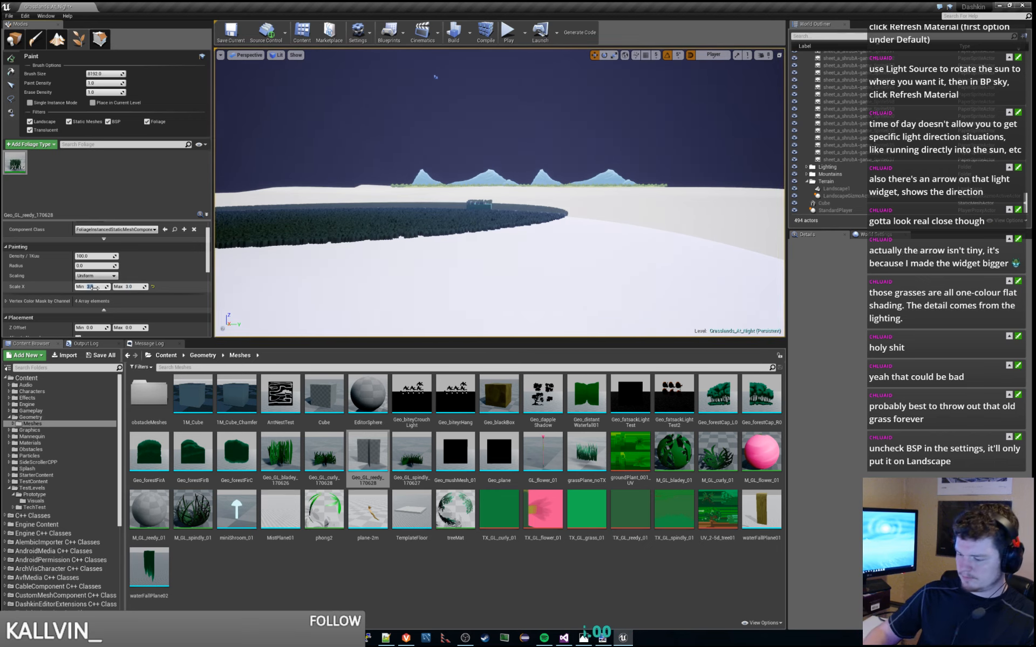
{"action": "type", "text": "1"}
{"action": "type", "text": "10"}
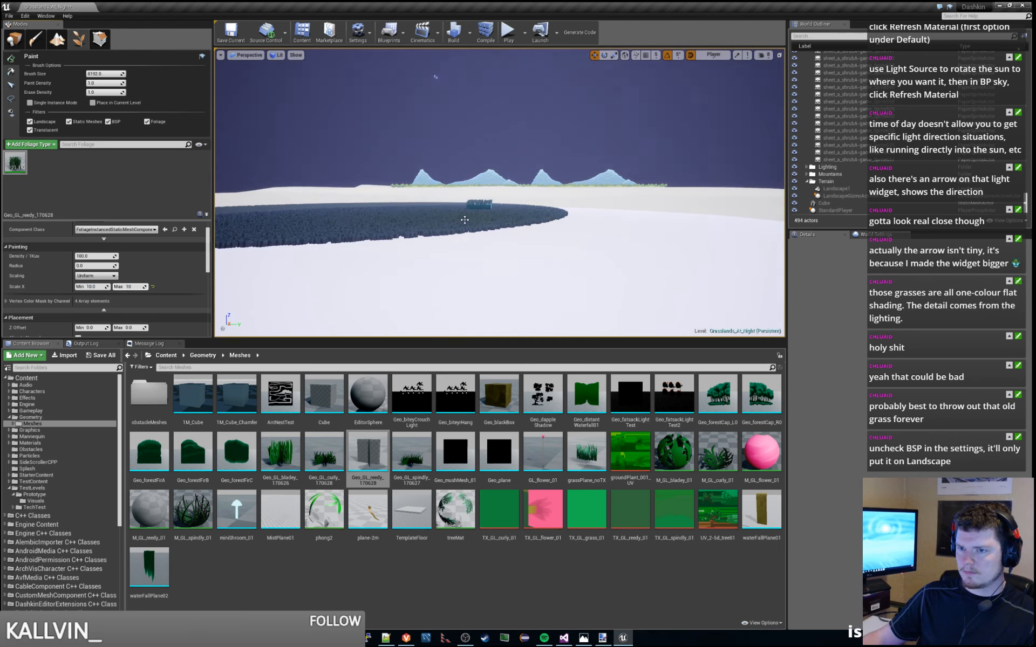
{"action": "left_click", "coordinate": [465, 220]}
Step: Undo the latest Scale X edits and the last painted grass patch
{"action": "key", "text": "ctrl+z"}
{"action": "key", "text": "ctrl+z"}
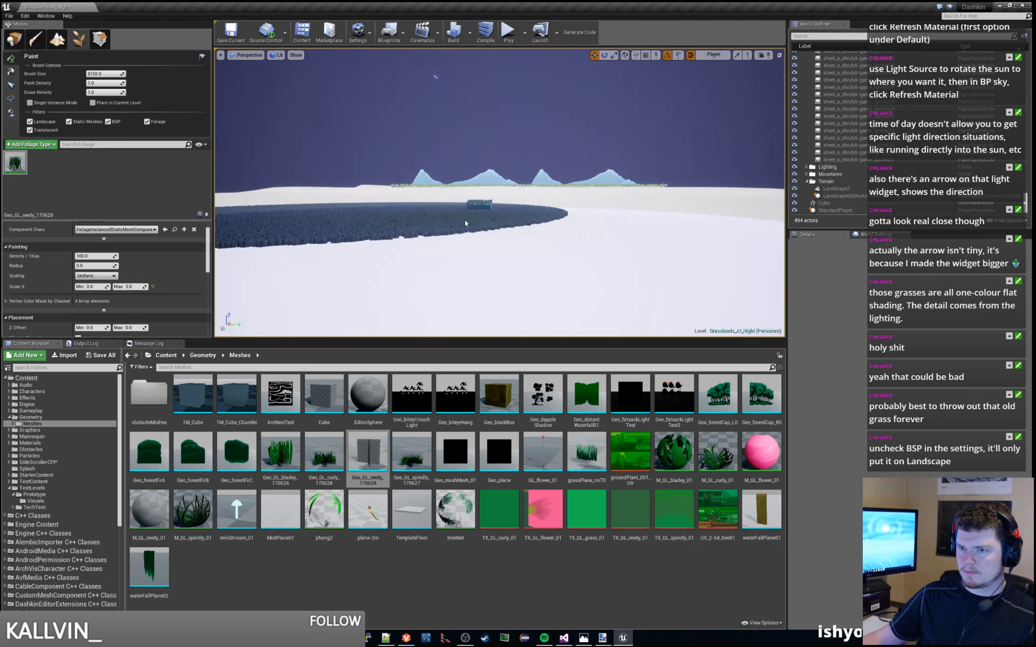
{"action": "key", "text": "ctrl+z"}
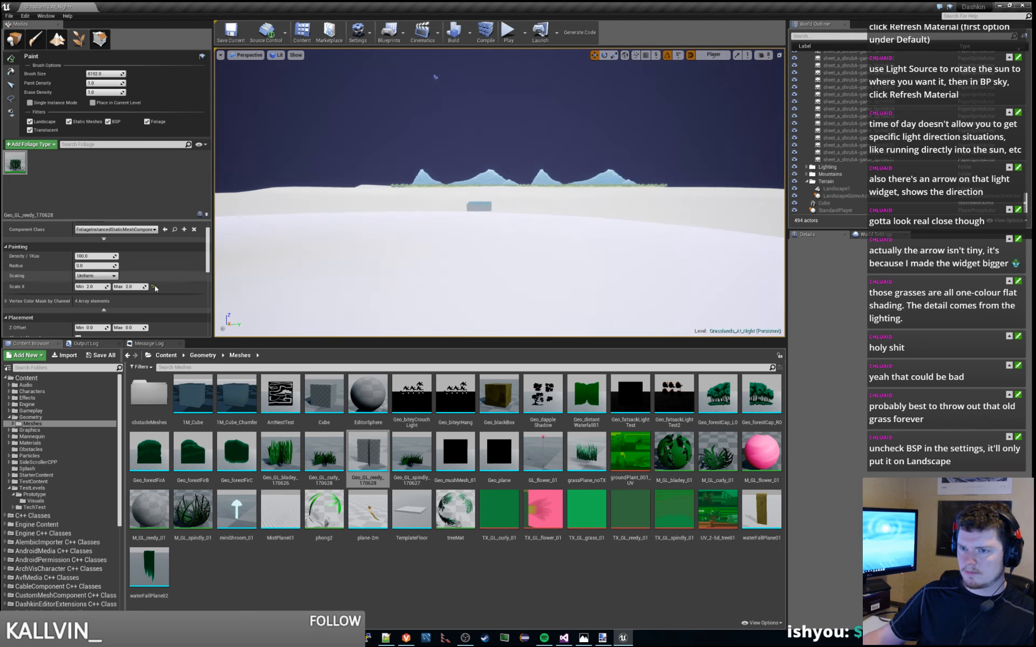
Step: Paint reedy grass around the cube with Scale X minimum and maximum set to 10 and start a play preview
{"action": "left_click", "coordinate": [91, 287]}
{"action": "type", "text": "10"}
{"action": "key", "text": "Tab"}
{"action": "type", "text": "1"}
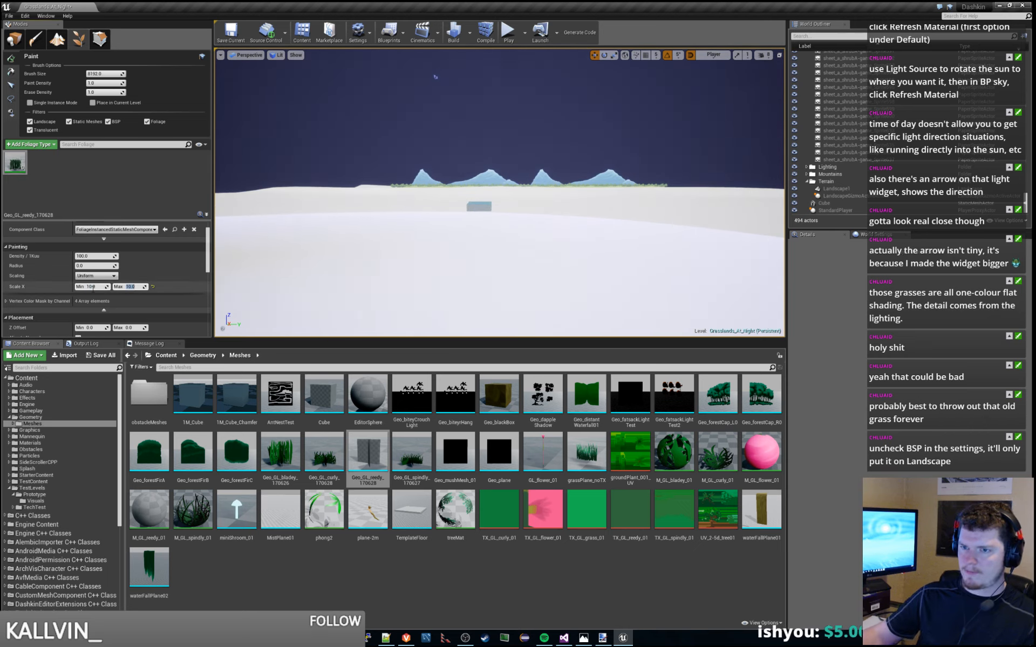
{"action": "left_click", "coordinate": [487, 221]}
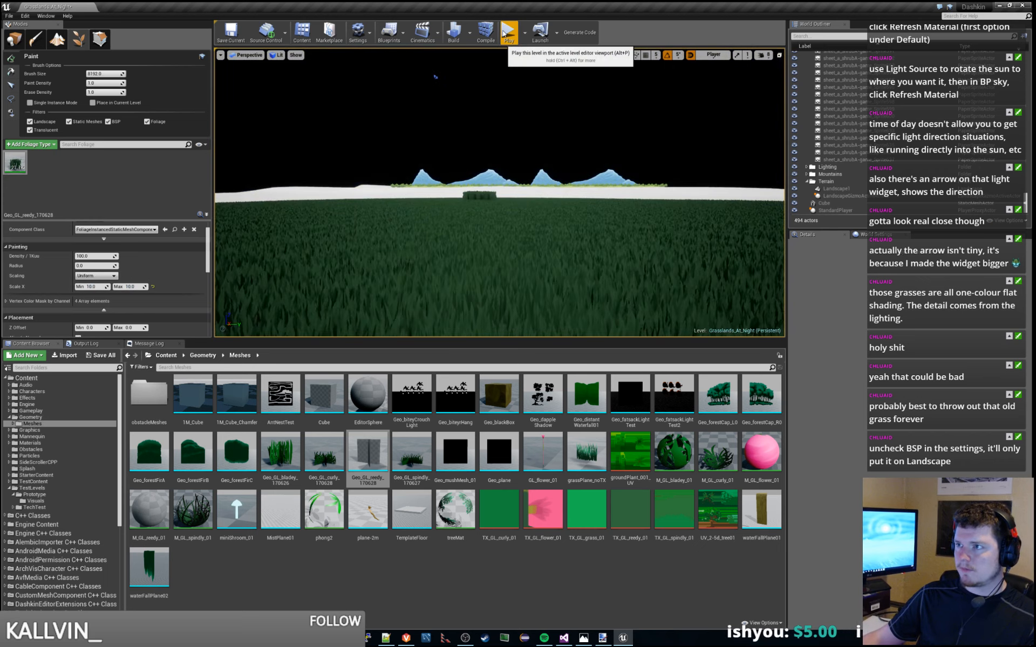
{"action": "left_click", "coordinate": [508, 33]}
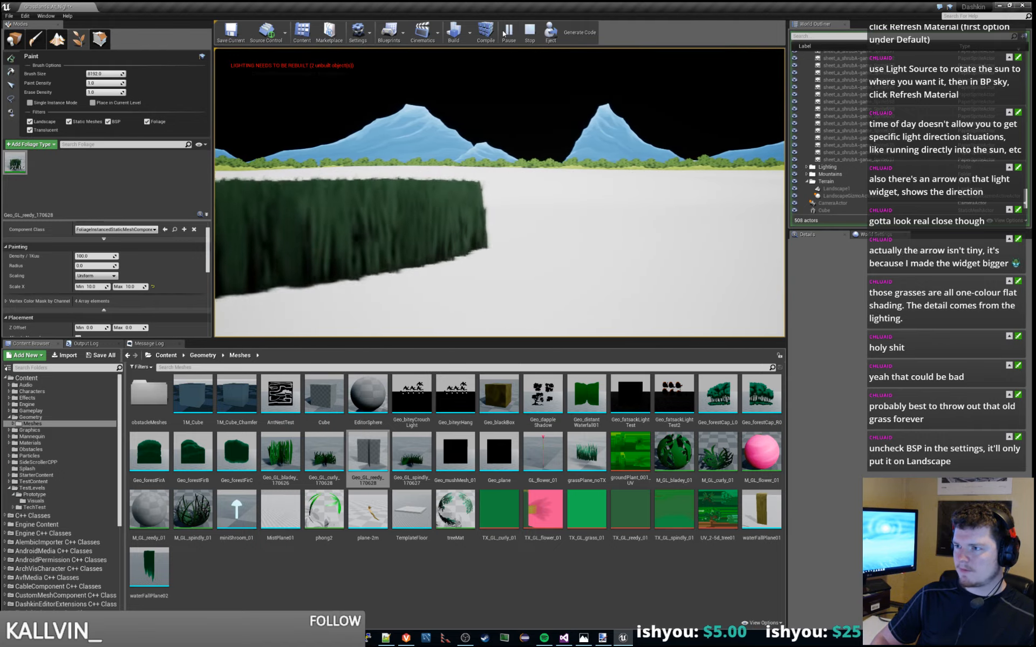
Step: Replace the painted reedy grass with a fresh patch around the cube and run along it in a play preview
{"action": "key", "text": "Escape"}
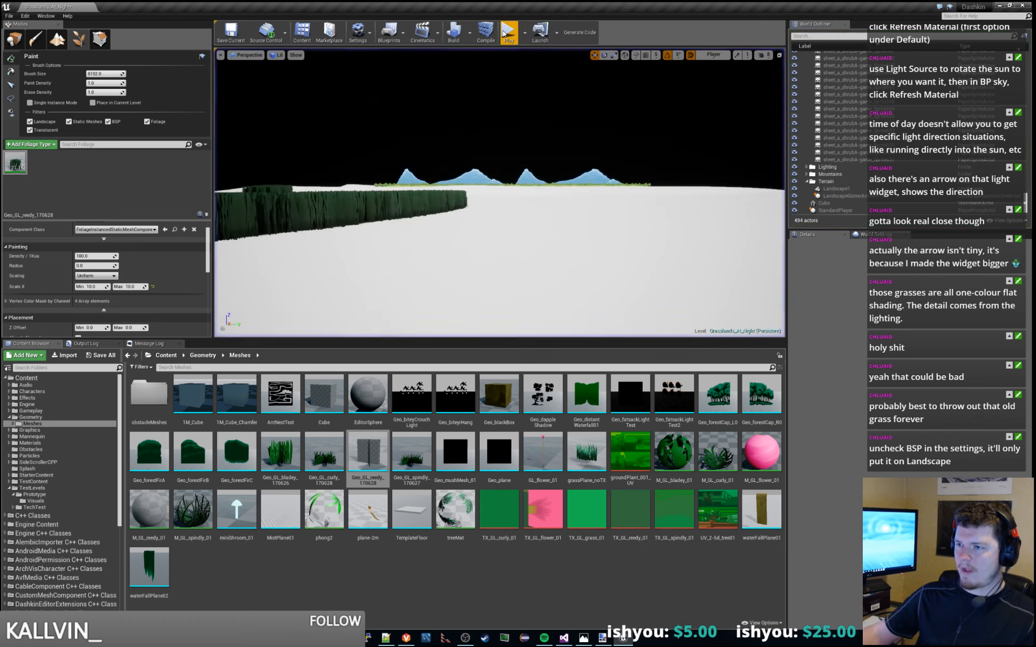
{"action": "key", "text": "ctrl+z"}
{"action": "mouse_move", "coordinate": [527, 118]}
{"action": "right_mouse_down"}
{"action": "mouse_move", "coordinate": [496, 86]}
{"action": "mouse_move", "coordinate": [442, 129]}
{"action": "mouse_move", "coordinate": [334, 173]}
{"action": "mouse_move", "coordinate": [284, 172]}
{"action": "right_mouse_up"}
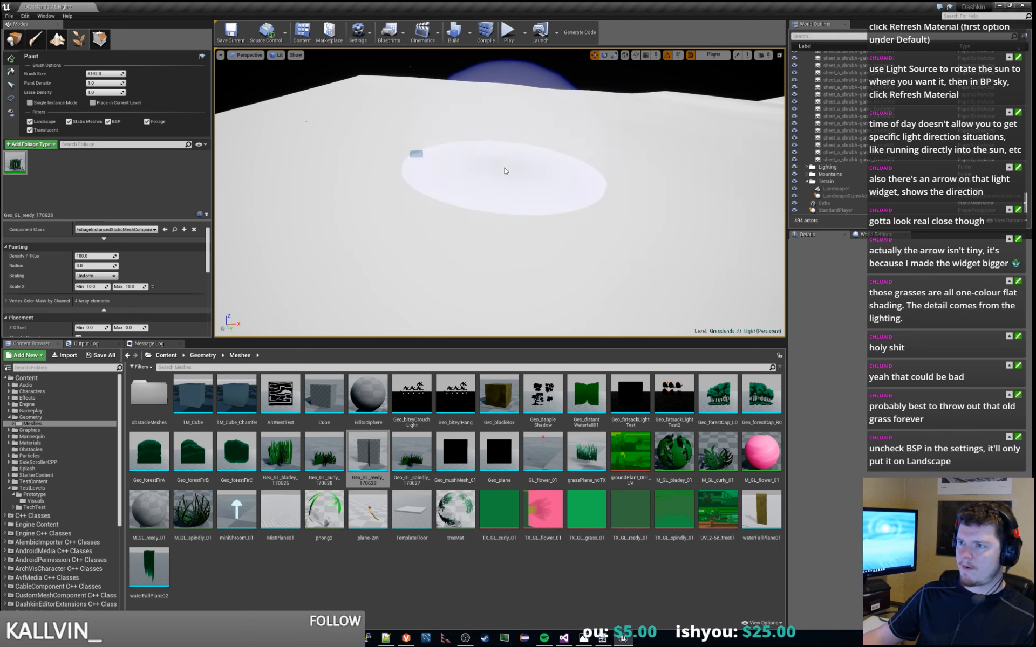
{"action": "left_click", "coordinate": [500, 182]}
{"action": "left_click", "coordinate": [508, 31]}
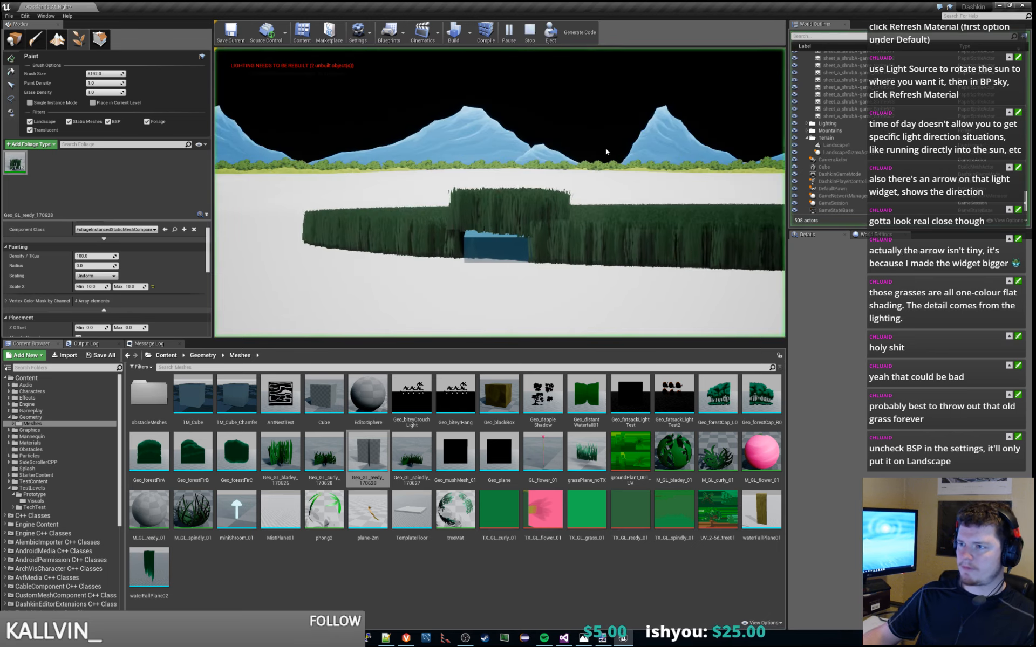
{"action": "key", "text": "d"}
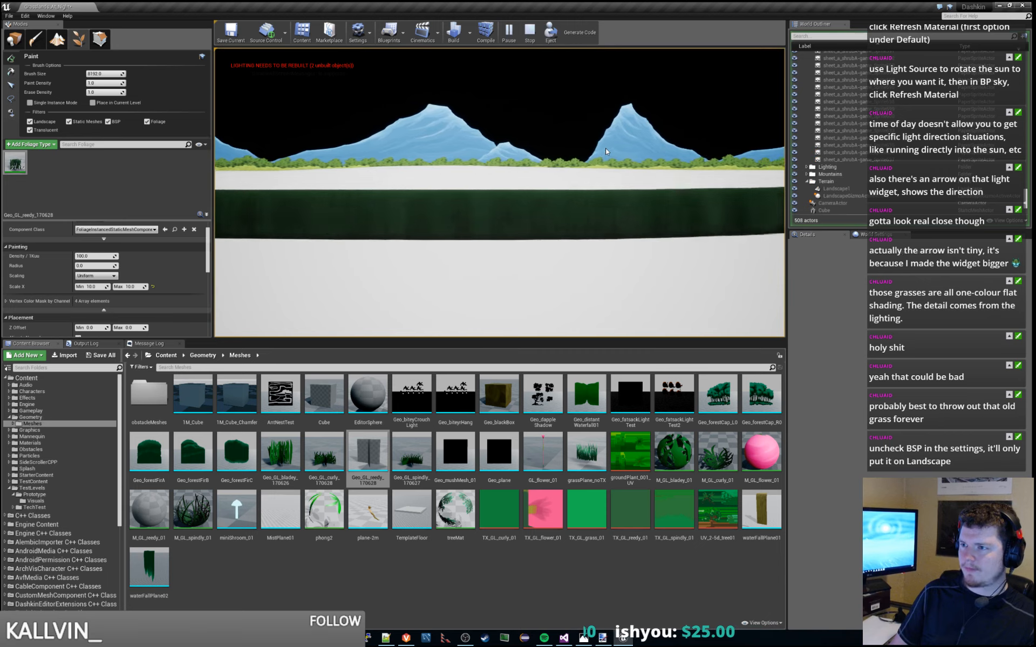
{"action": "key", "text": "d"}
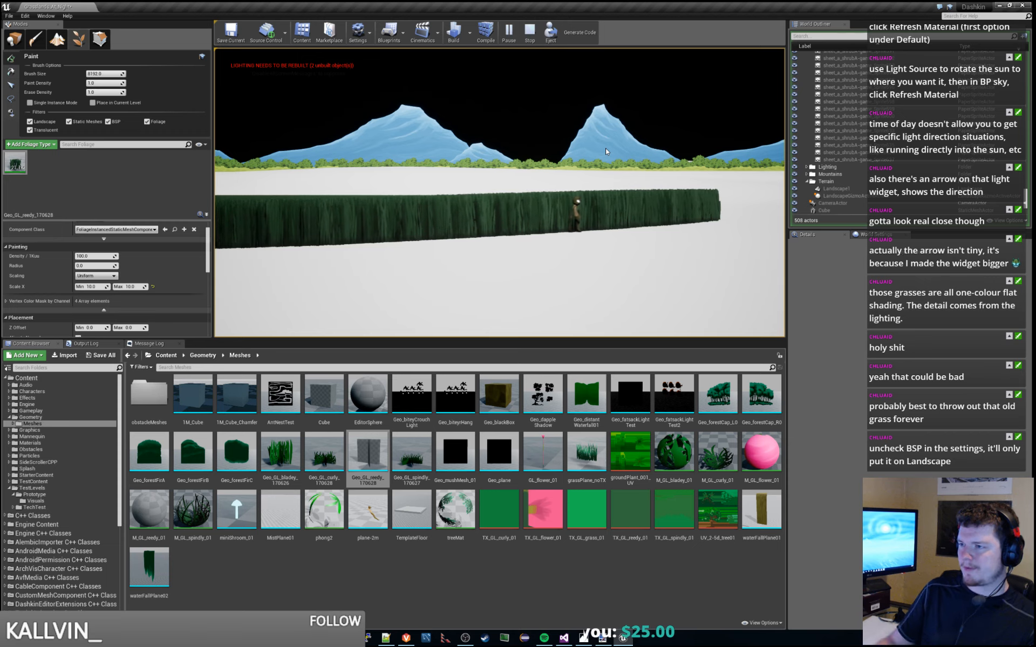
{"action": "key", "text": "Escape"}
Step: Set the reedy grass Scale X minimum and maximum to 5, paint a patch around the cube and preview it in play mode
{"action": "left_click", "coordinate": [91, 286]}
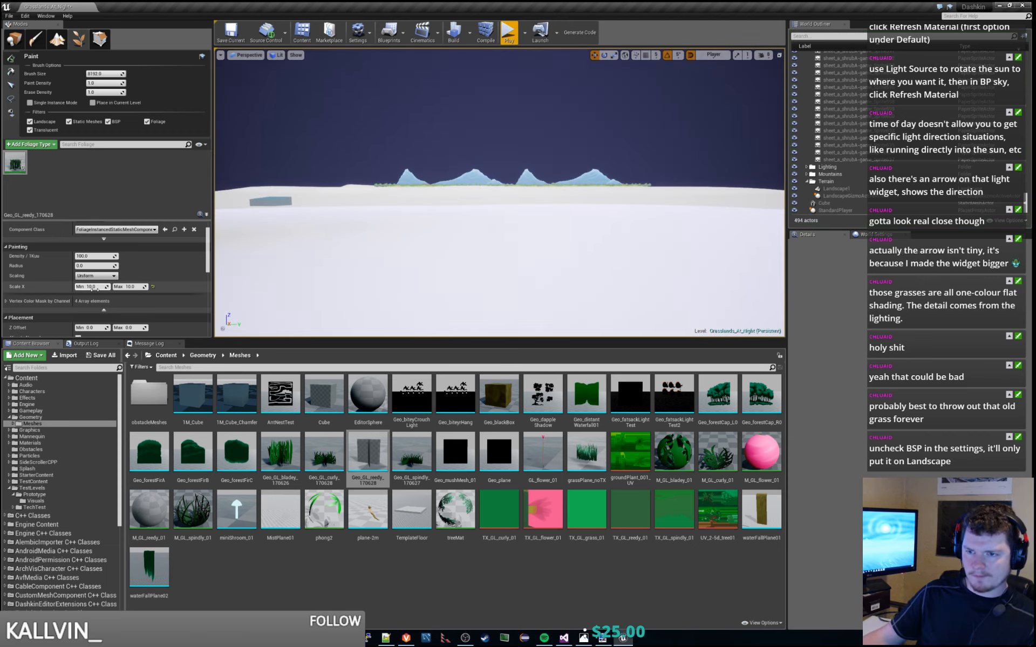
{"action": "type", "text": "5"}
{"action": "key", "text": "Tab"}
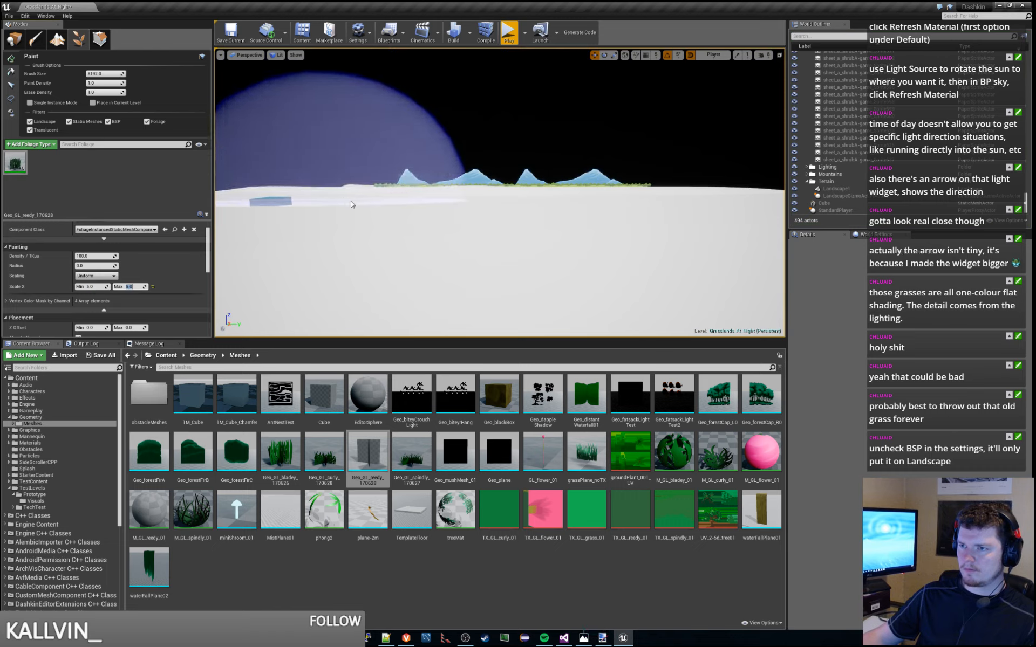
{"action": "left_click", "coordinate": [354, 203]}
{"action": "left_click", "coordinate": [507, 47]}
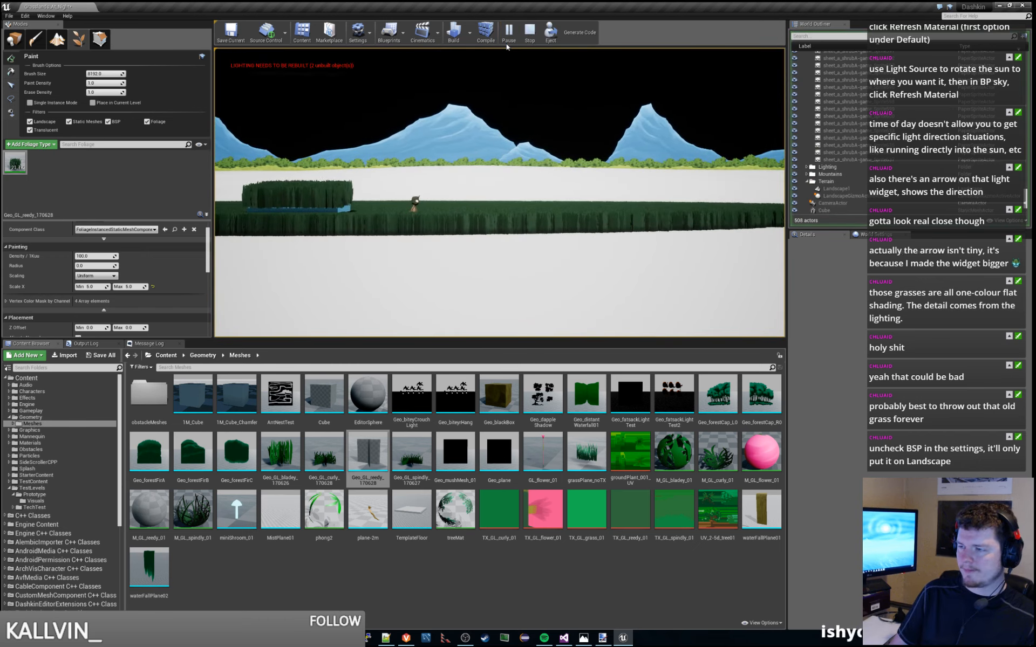
{"action": "key", "text": "d"}
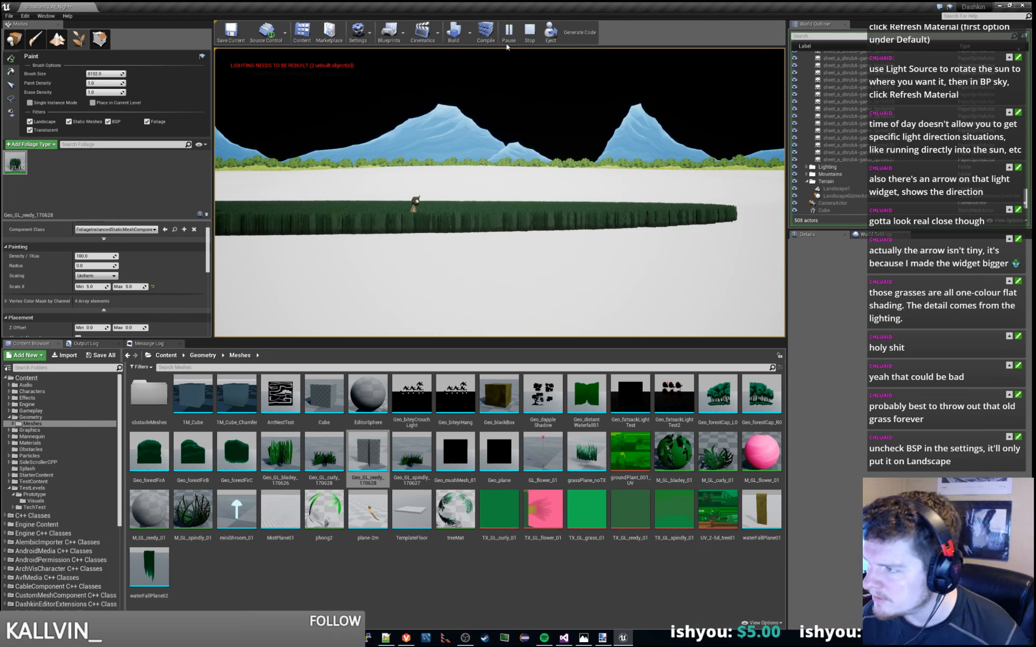
{"action": "key", "text": "Escape"}
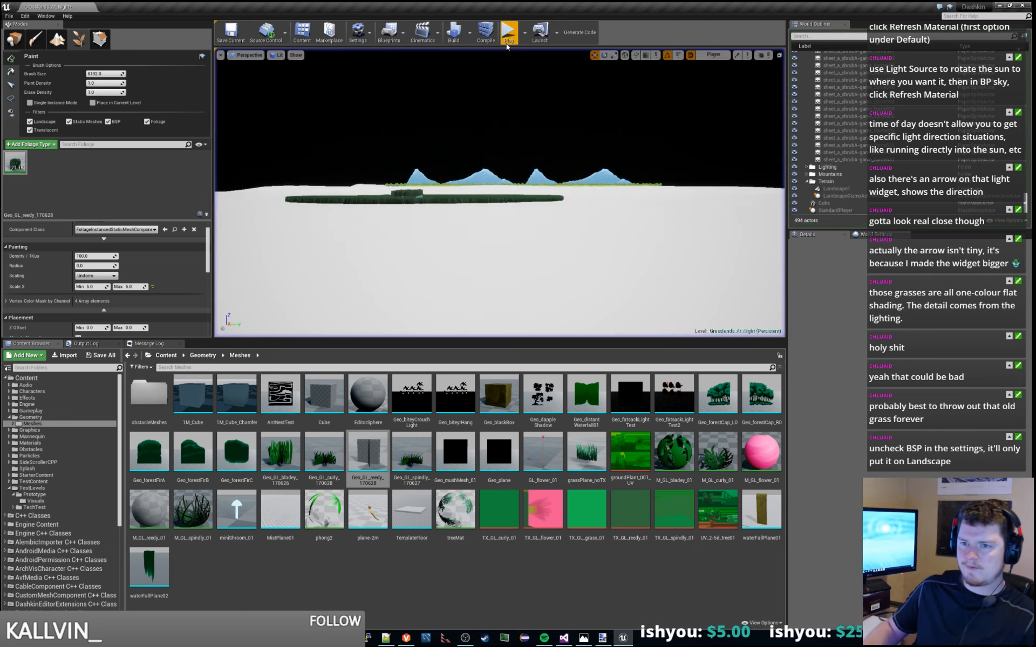
Step: Switch the reedy grass Scaling to Free and set the Scale Y and Scale Z minimum and maximum to 5
{"action": "left_click", "coordinate": [96, 275]}
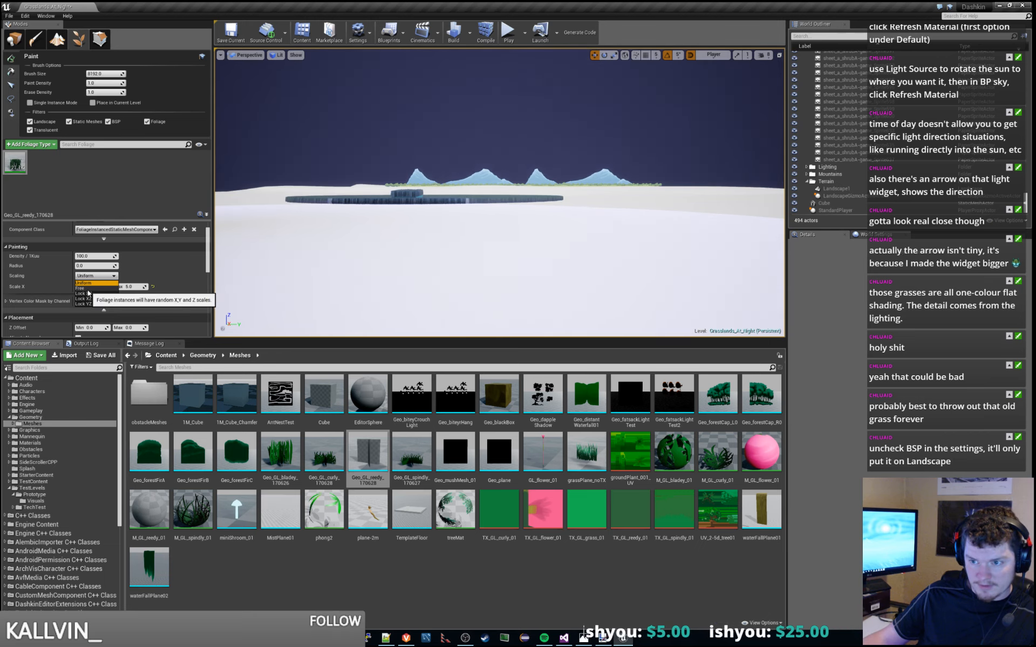
{"action": "left_click", "coordinate": [88, 288]}
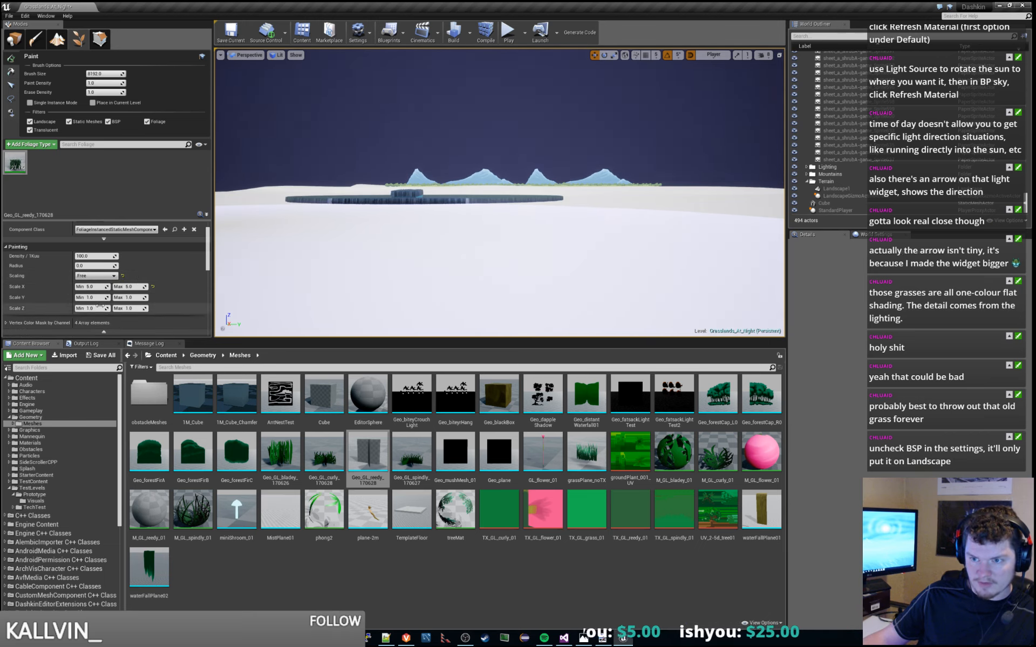
{"action": "left_click", "coordinate": [92, 297]}
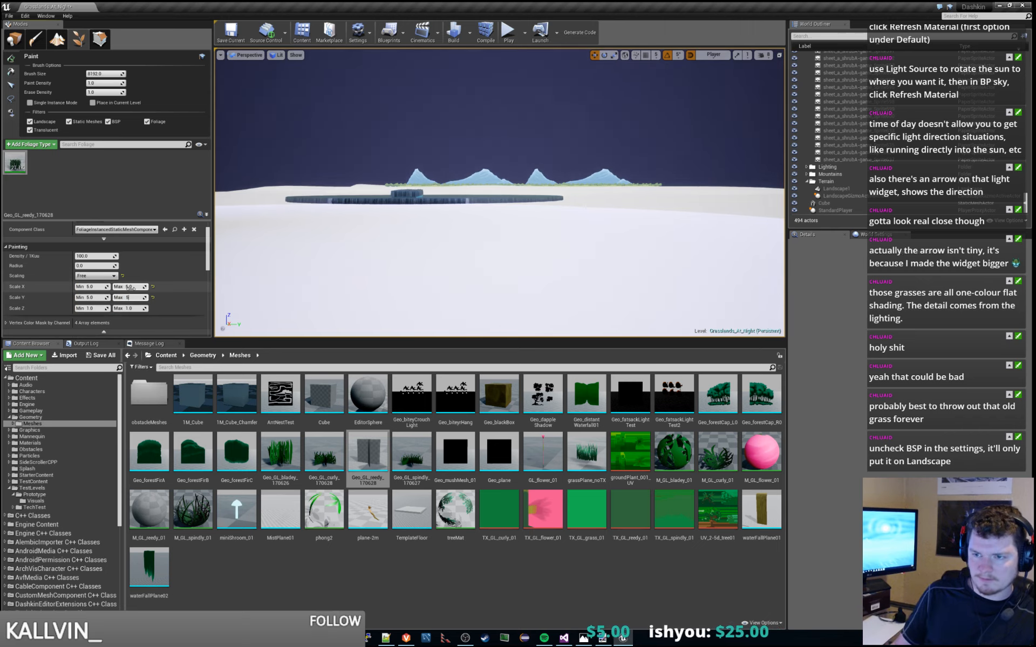
{"action": "key", "text": "Tab"}
{"action": "type", "text": "5"}
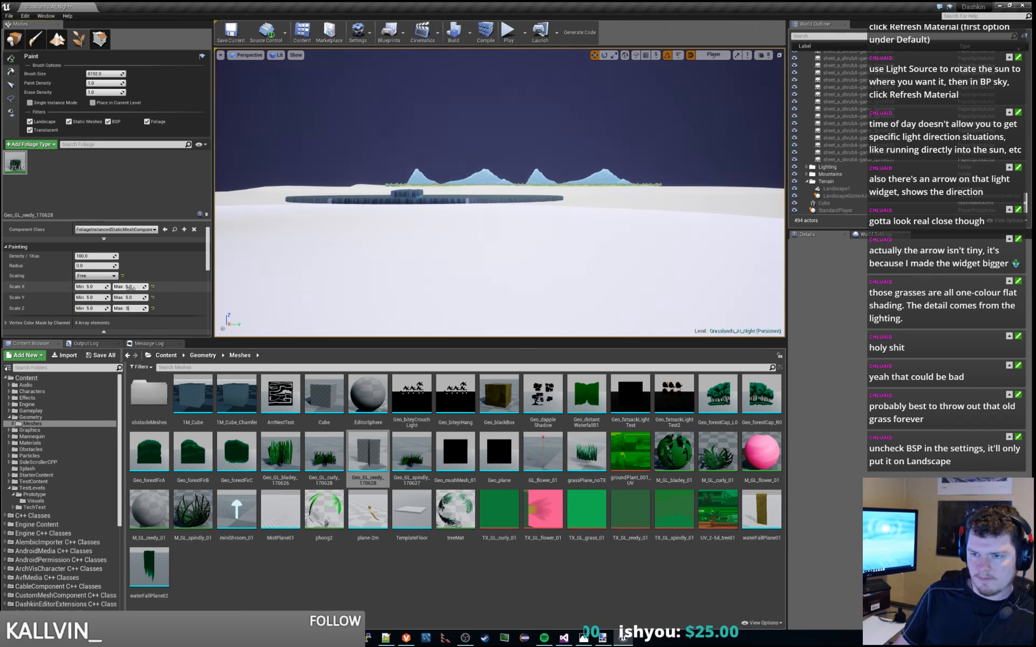
{"action": "key", "text": "Return"}
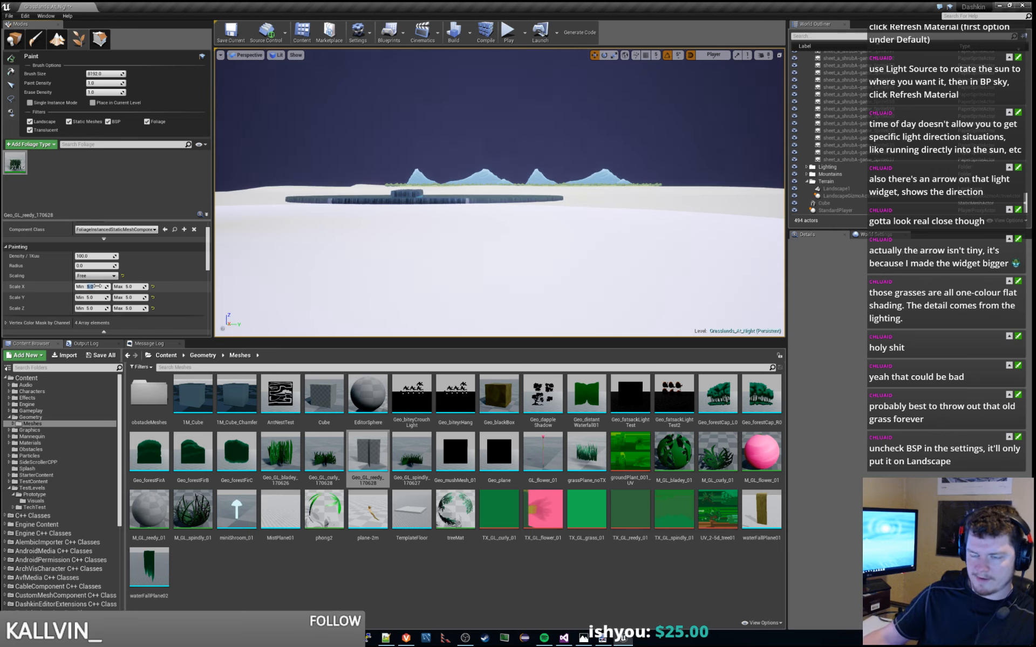
Step: Set Scale X, Y and Z to minimum 2 and maximum 7 and paint reedy grass across the foreground terrain
{"action": "type", "text": "2"}
{"action": "key", "text": "Tab"}
{"action": "type", "text": "7"}
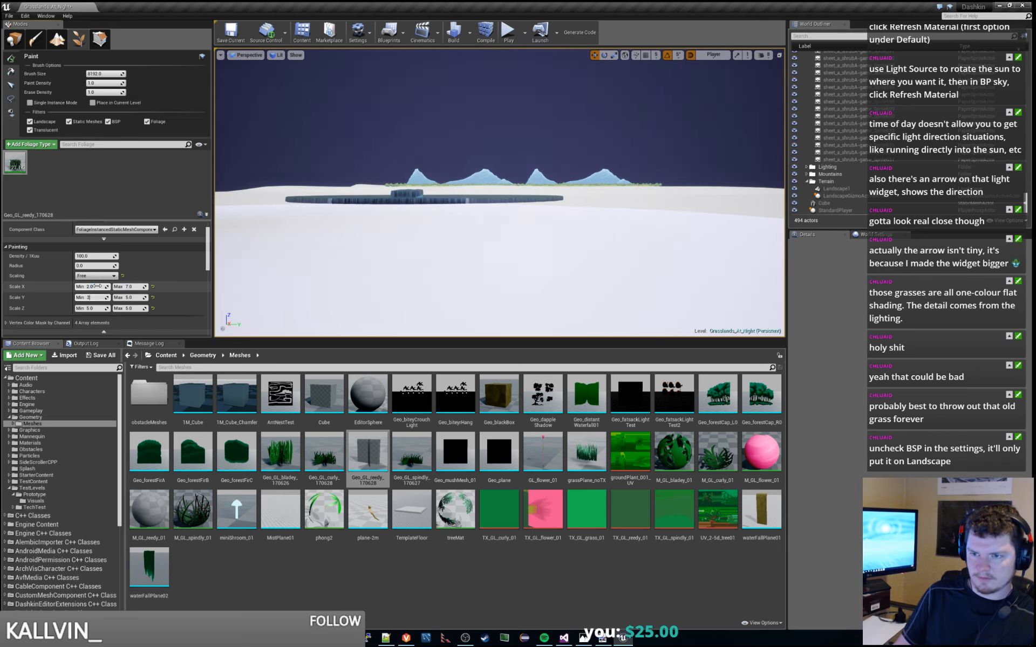
{"action": "key", "text": "Tab"}
{"action": "type", "text": "2"}
{"action": "key", "text": "Tab"}
{"action": "type", "text": "7"}
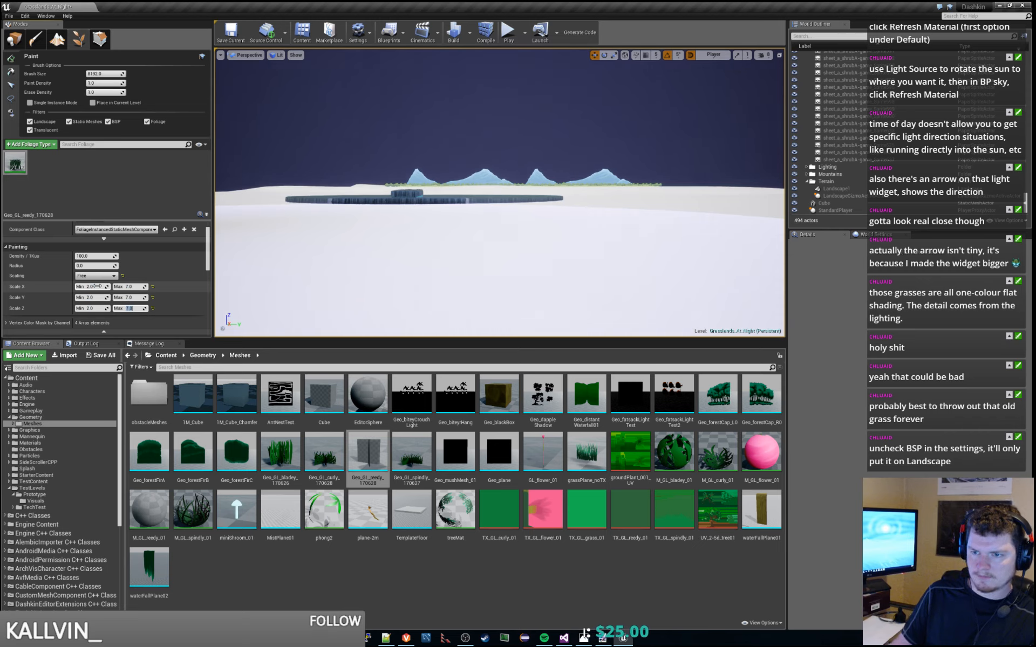
{"action": "key", "text": "Return"}
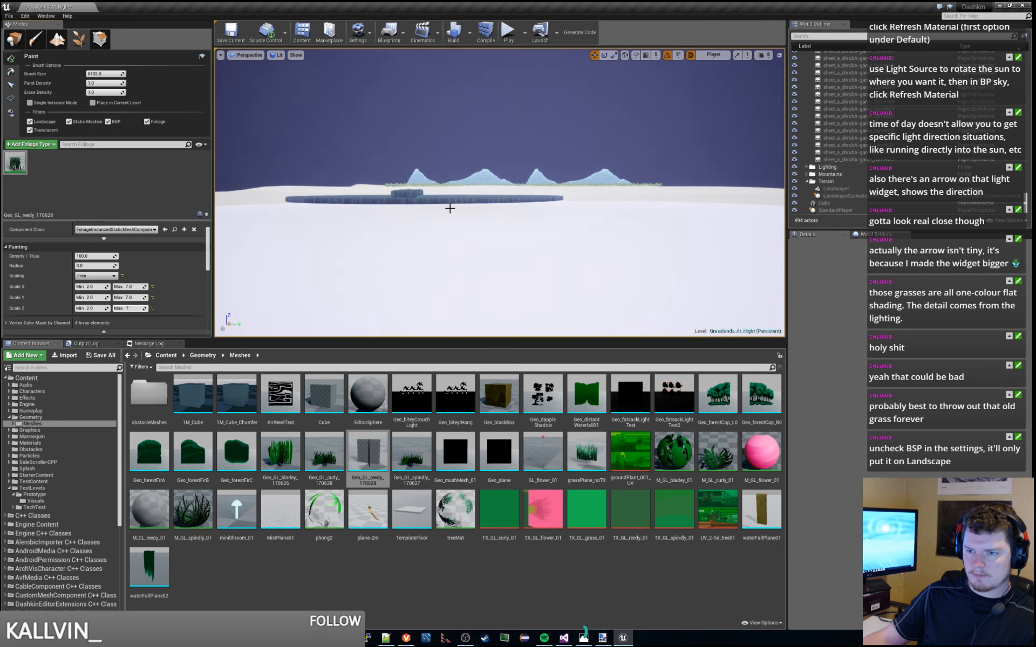
{"action": "left_click", "coordinate": [450, 208]}
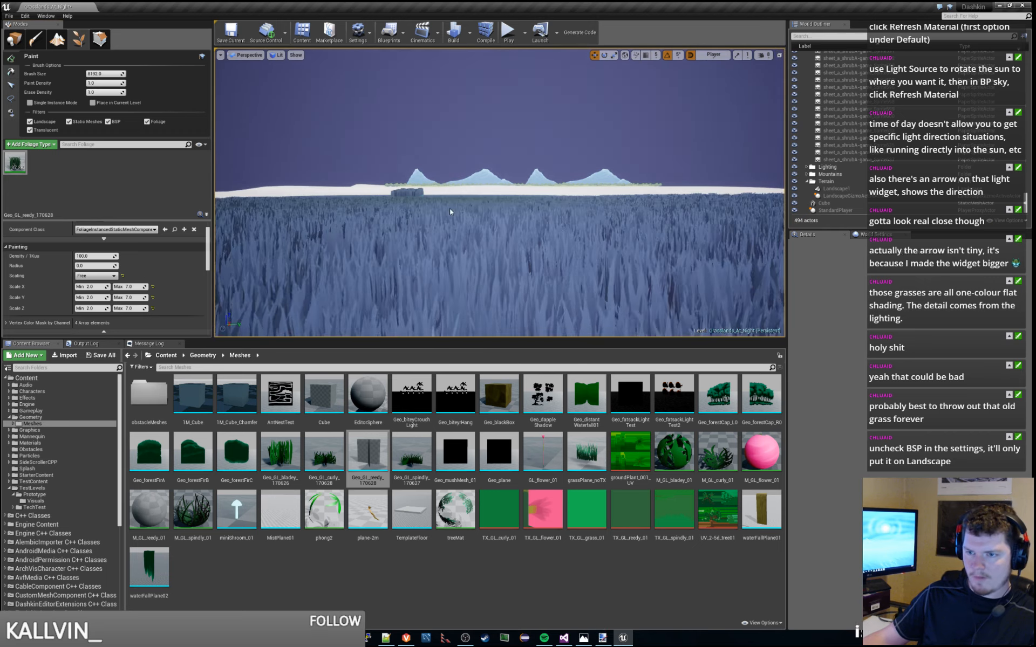
Step: Undo the painted grass patches and the Free scaling edits, keeping uniform Scale X at 5 for minimum and maximum
{"action": "key", "text": "ctrl+z"}
{"action": "key", "text": "ctrl+z"}
{"action": "key", "text": "ctrl+z"}
{"action": "key", "text": "ctrl+z"}
{"action": "key", "text": "ctrl+z"}
{"action": "key", "text": "ctrl+z"}
{"action": "key", "text": "ctrl+z"}
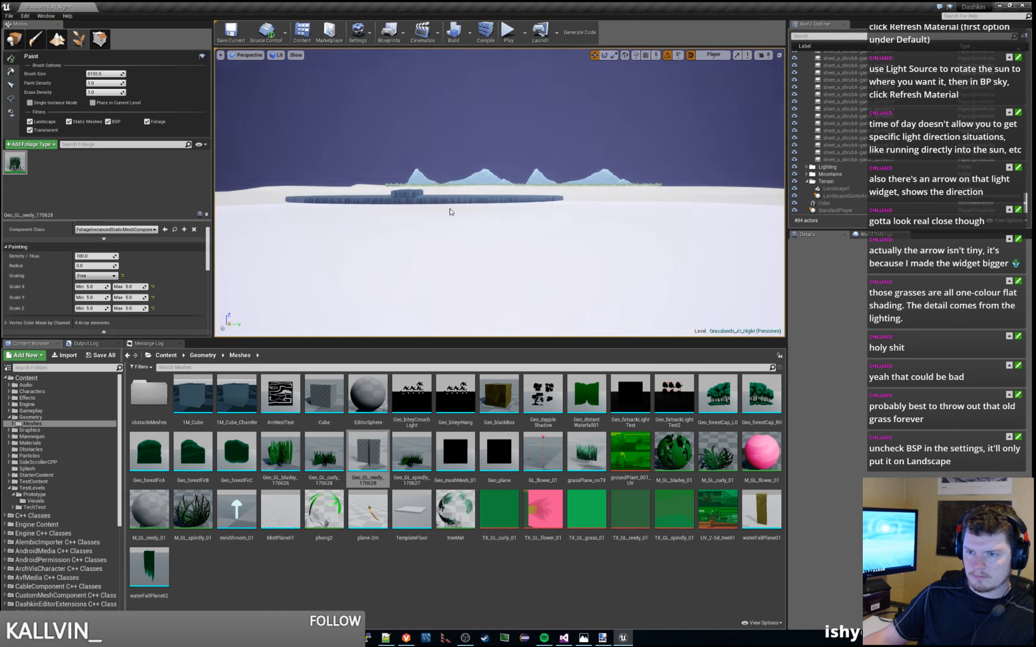
{"action": "key", "text": "ctrl+z"}
{"action": "key", "text": "ctrl+z"}
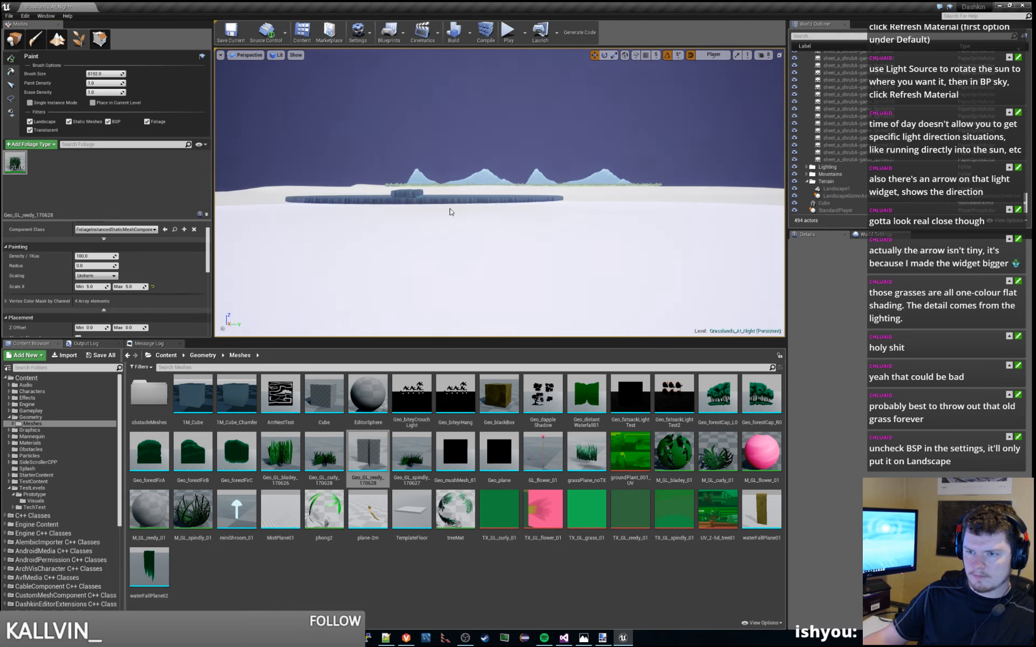
{"action": "key", "text": "ctrl+z"}
{"action": "key", "text": "ctrl+z"}
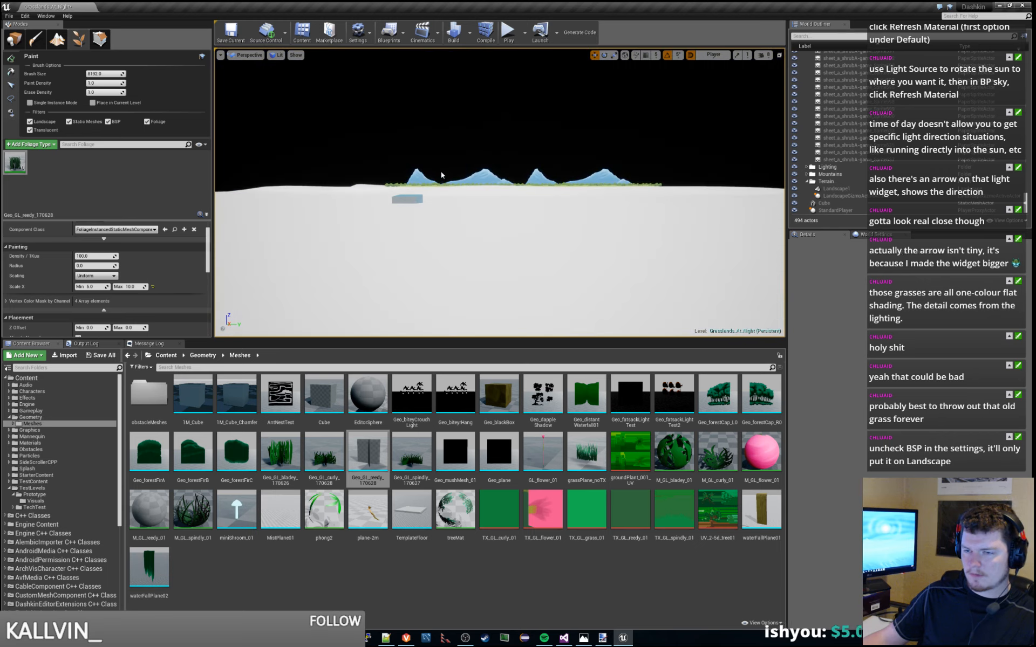
{"action": "key", "text": "ctrl+y"}
{"action": "key", "text": "ctrl+y"}
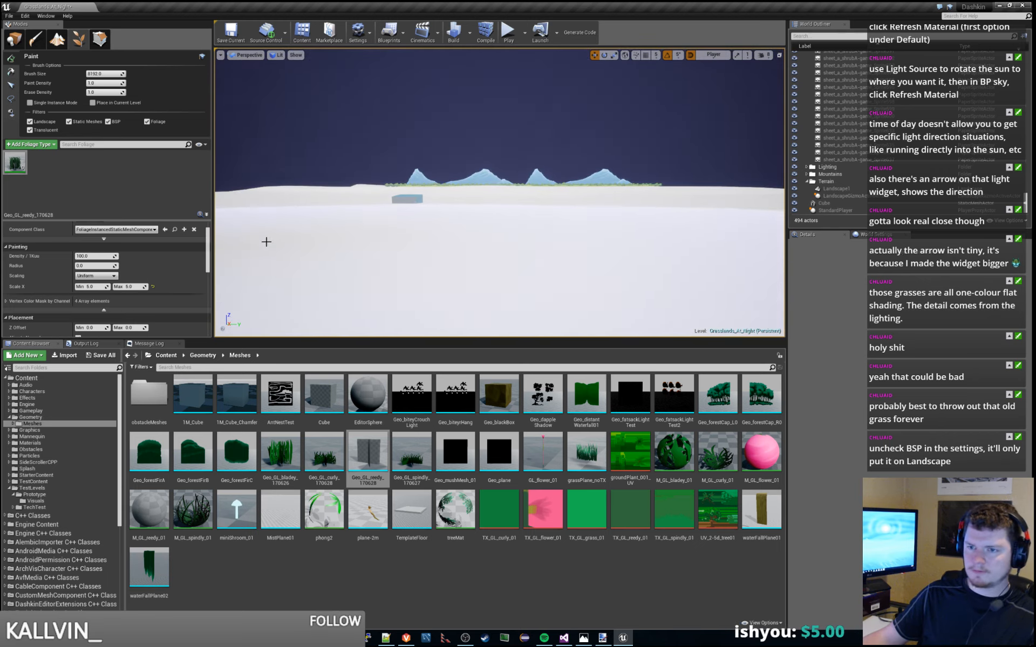
Step: Keep the reedy grass Scaling on Uniform and set Scale X to minimum 2 and maximum 7
{"action": "left_click", "coordinate": [96, 277]}
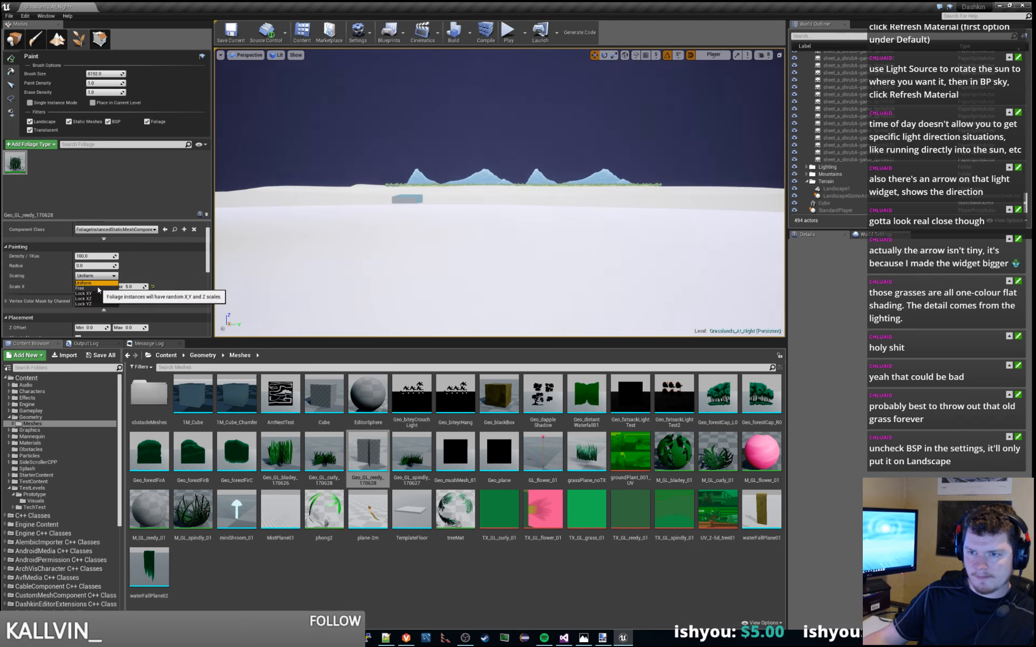
{"action": "left_click", "coordinate": [98, 288]}
{"action": "left_click", "coordinate": [95, 277]}
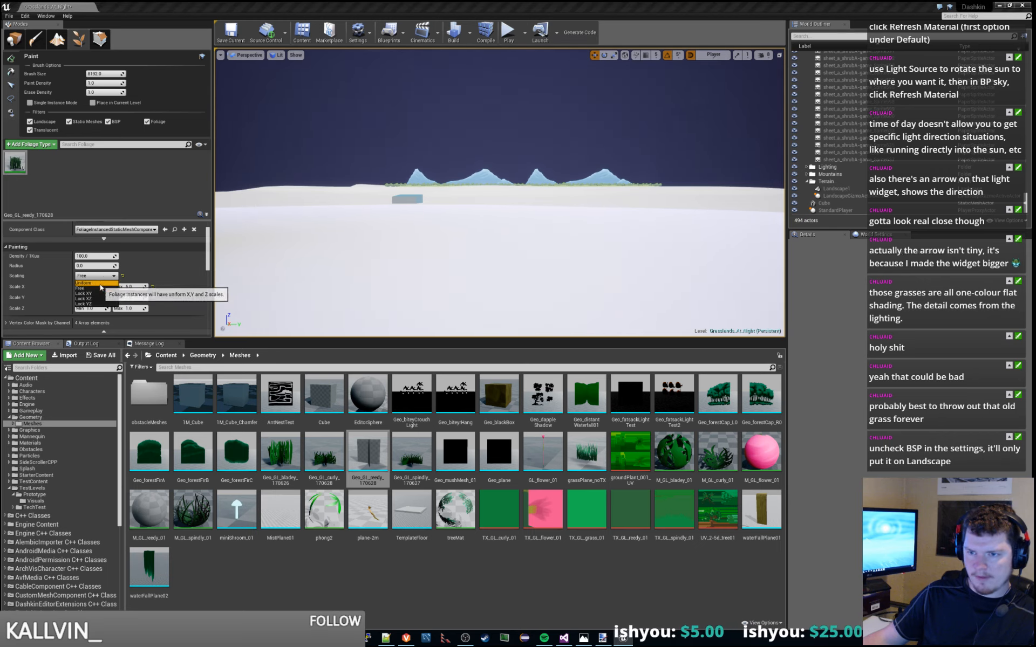
{"action": "left_click", "coordinate": [91, 284]}
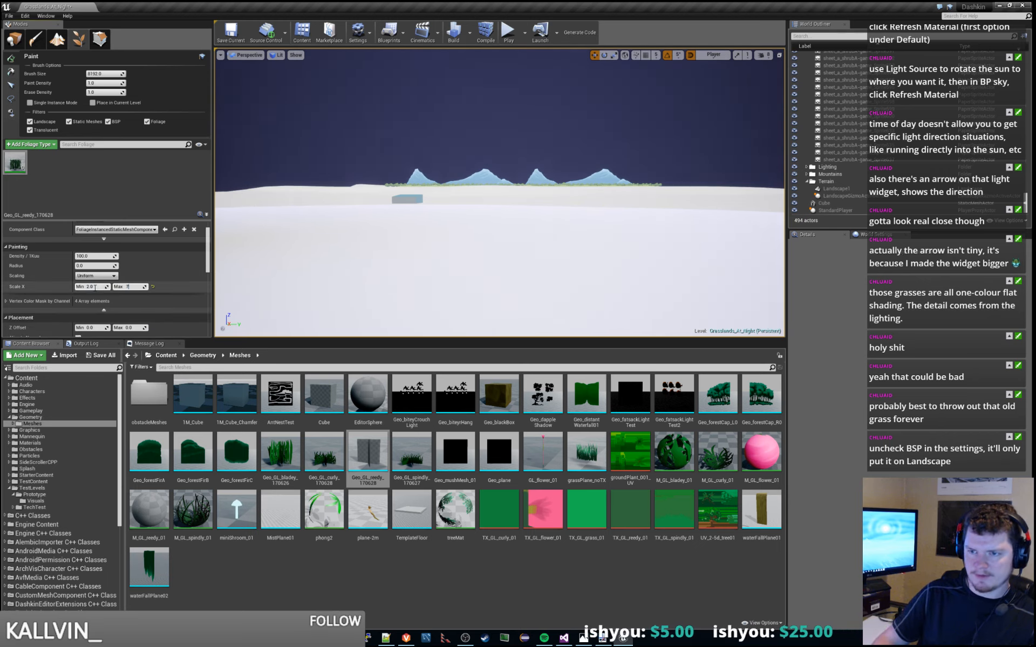
Step: Paint a reedy grass patch around the cube and check its height variation in a play preview
{"action": "right_click_drag", "start_coordinate": [378, 243], "coordinate": [296, 254]}
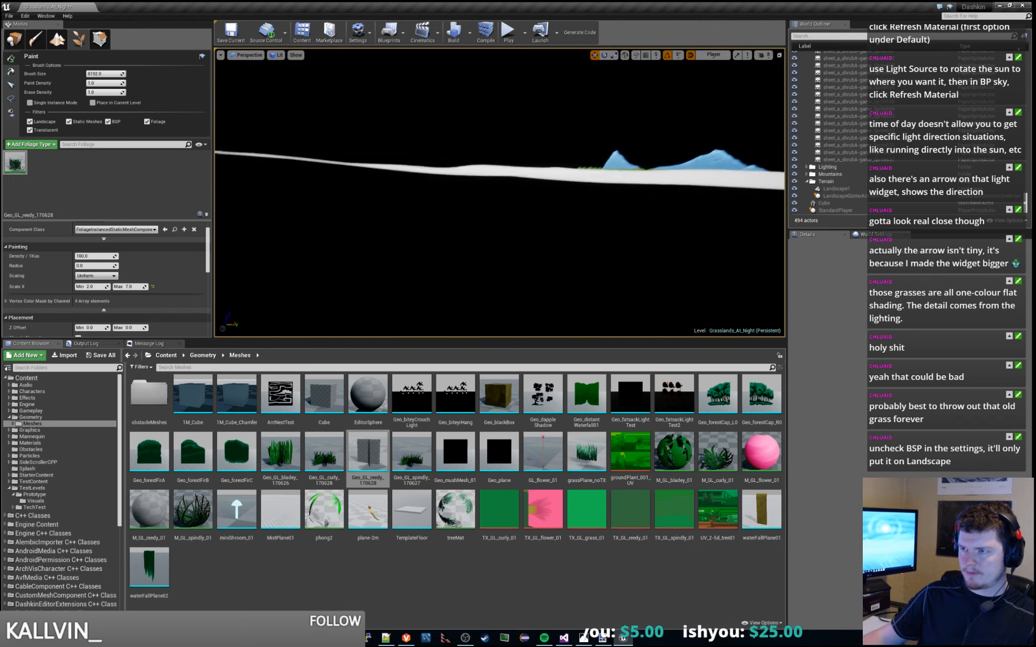
{"action": "mouse_move", "coordinate": [518, 205]}
{"action": "right_mouse_down"}
{"action": "mouse_move", "coordinate": [510, 269]}
{"action": "mouse_move", "coordinate": [518, 205]}
{"action": "right_mouse_up"}
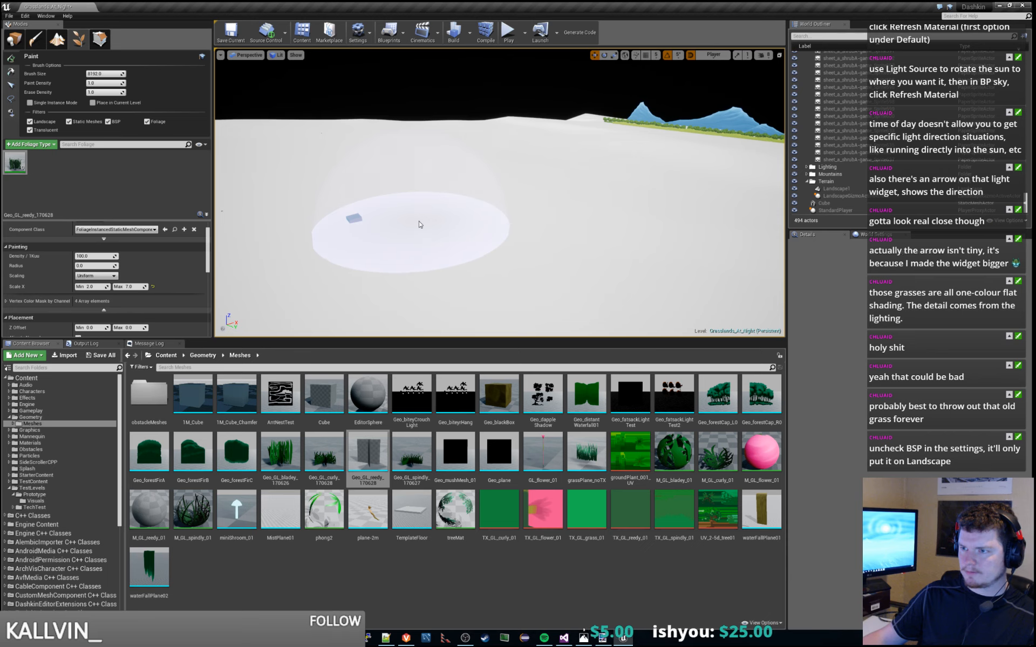
{"action": "left_click", "coordinate": [421, 224]}
{"action": "left_click", "coordinate": [507, 32]}
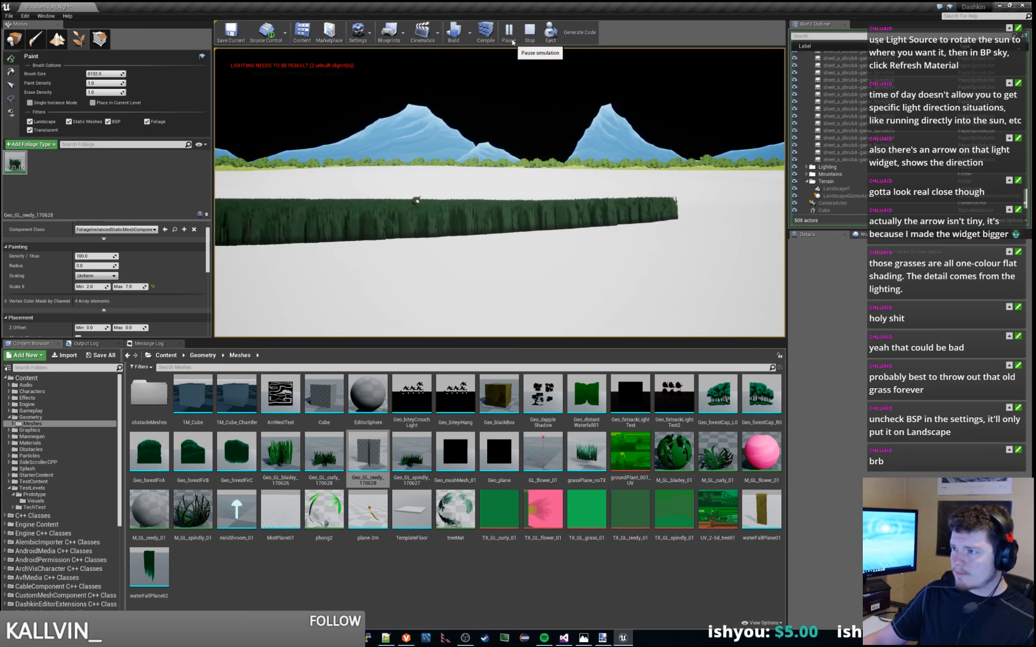
{"action": "key", "text": "Escape"}
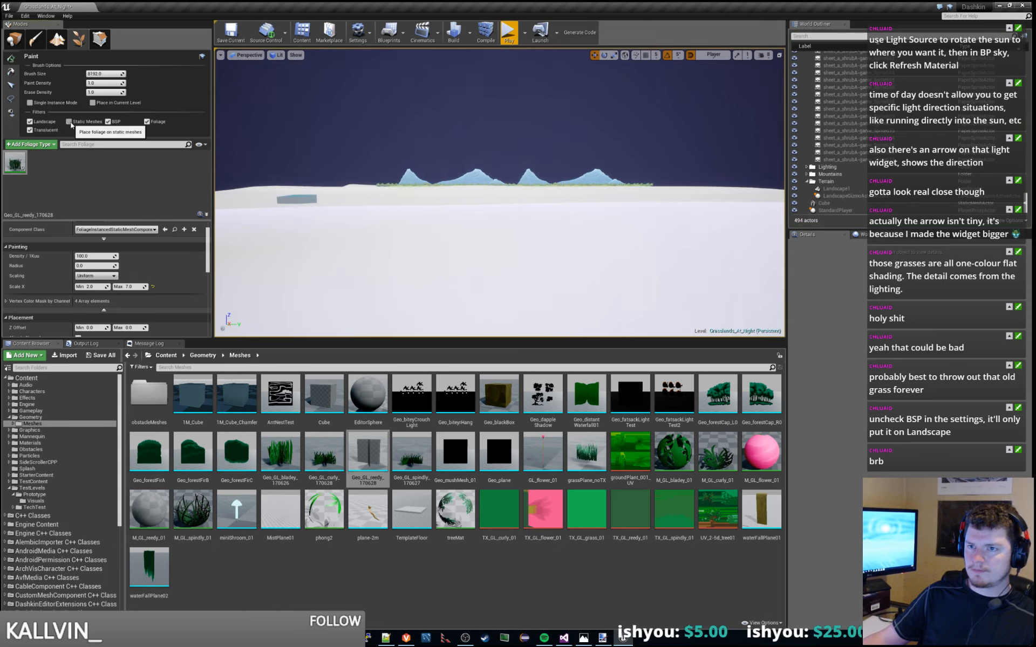
Step: Turn off the Static Meshes, BSP, Foliage and Translucent paint filters so that only Landscape receives foliage
{"action": "left_click", "coordinate": [107, 122]}
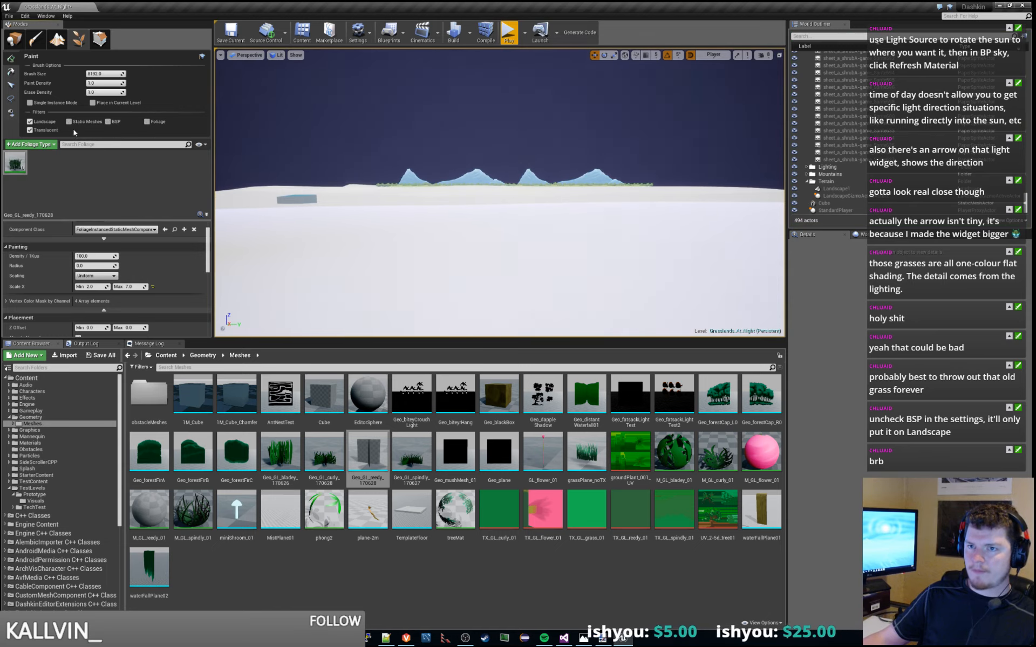
{"action": "left_click", "coordinate": [30, 130]}
Step: Test-paint a reedy grass patch on the landscape around the cube and undo it
{"action": "mouse_move", "coordinate": [377, 150]}
{"action": "right_mouse_down"}
{"action": "mouse_move", "coordinate": [337, 110]}
{"action": "mouse_move", "coordinate": [307, 215]}
{"action": "right_mouse_up"}
{"action": "left_click", "coordinate": [345, 239]}
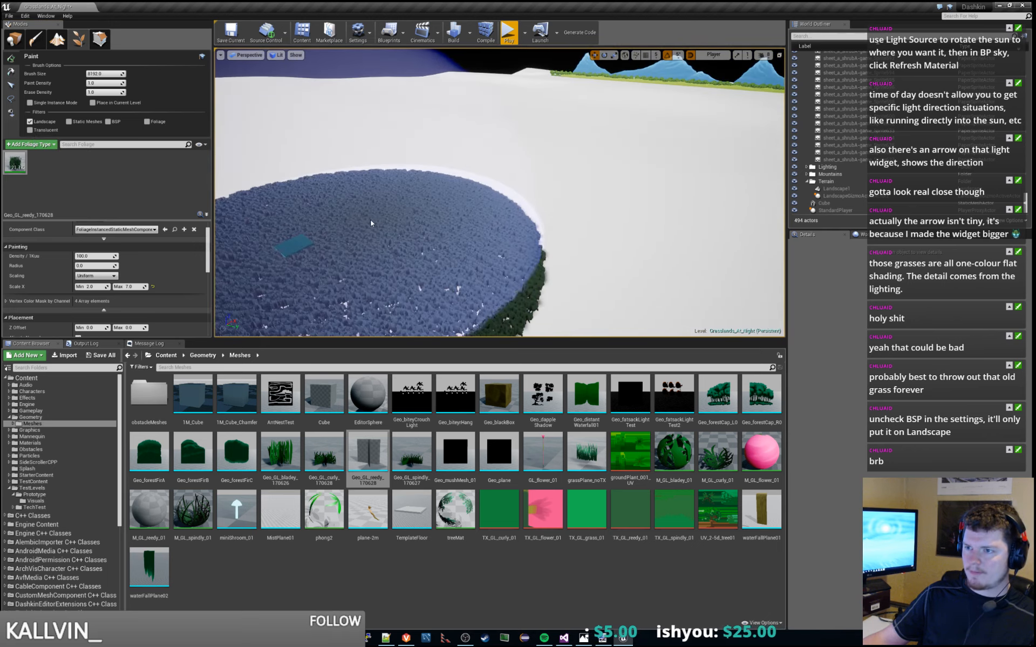
{"action": "key", "text": "s"}
{"action": "mouse_move", "coordinate": [370, 224]}
{"action": "right_mouse_down"}
{"action": "mouse_move", "coordinate": [329, 267]}
{"action": "mouse_move", "coordinate": [351, 273]}
{"action": "right_mouse_up"}
{"action": "key", "text": "ctrl+z"}
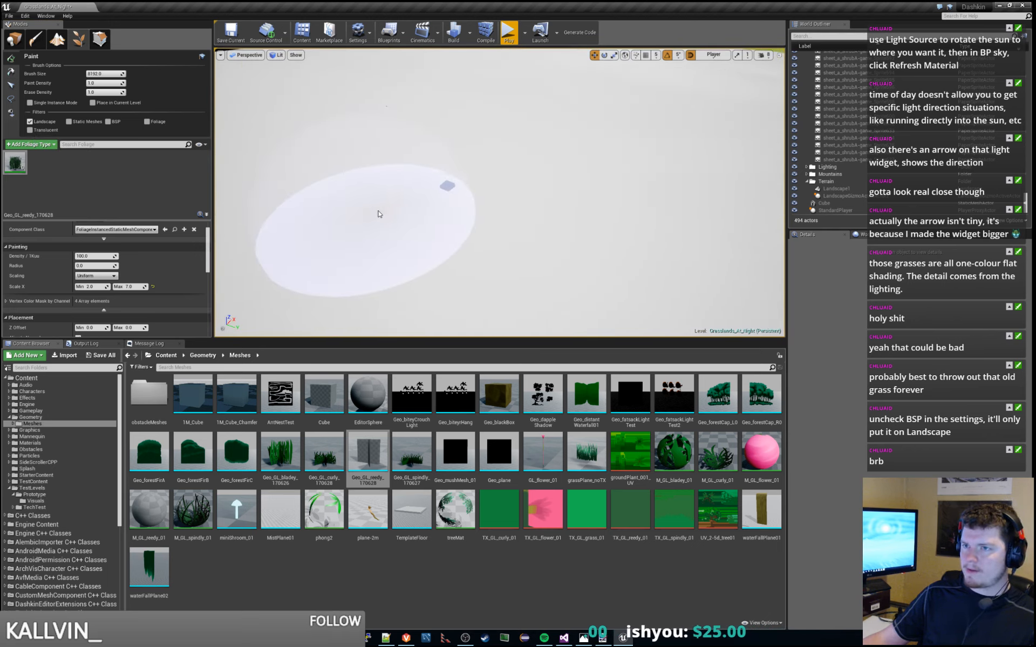
Step: Save the level and review the remaining reedy grass foliage settings down to Scalability
{"action": "key", "text": "ctrl+s"}
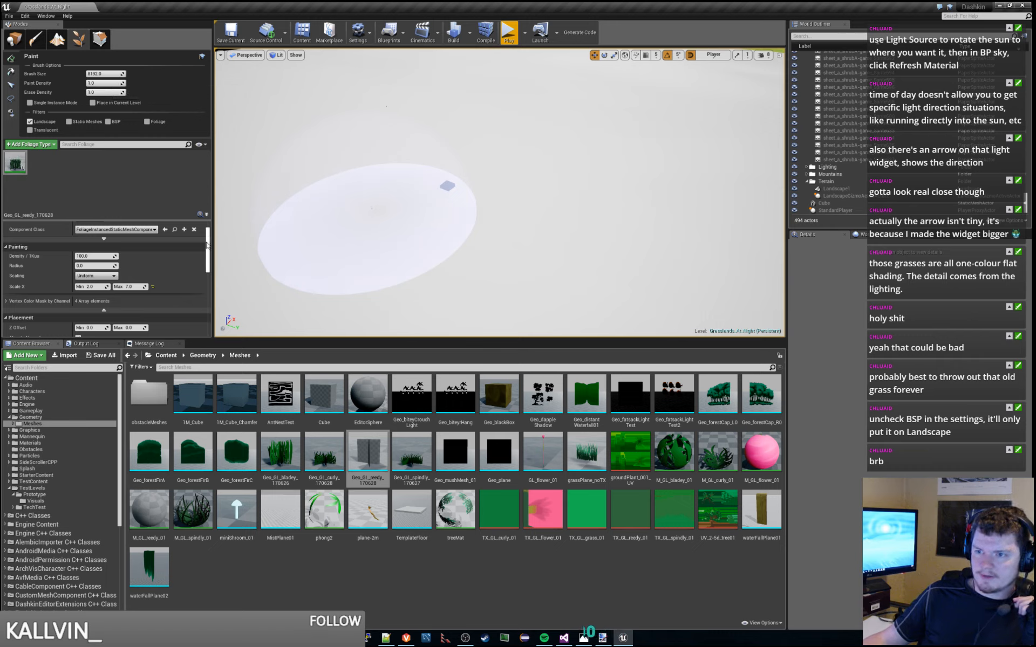
{"action": "left_click_drag", "start_coordinate": [208, 244], "coordinate": [200, 311]}
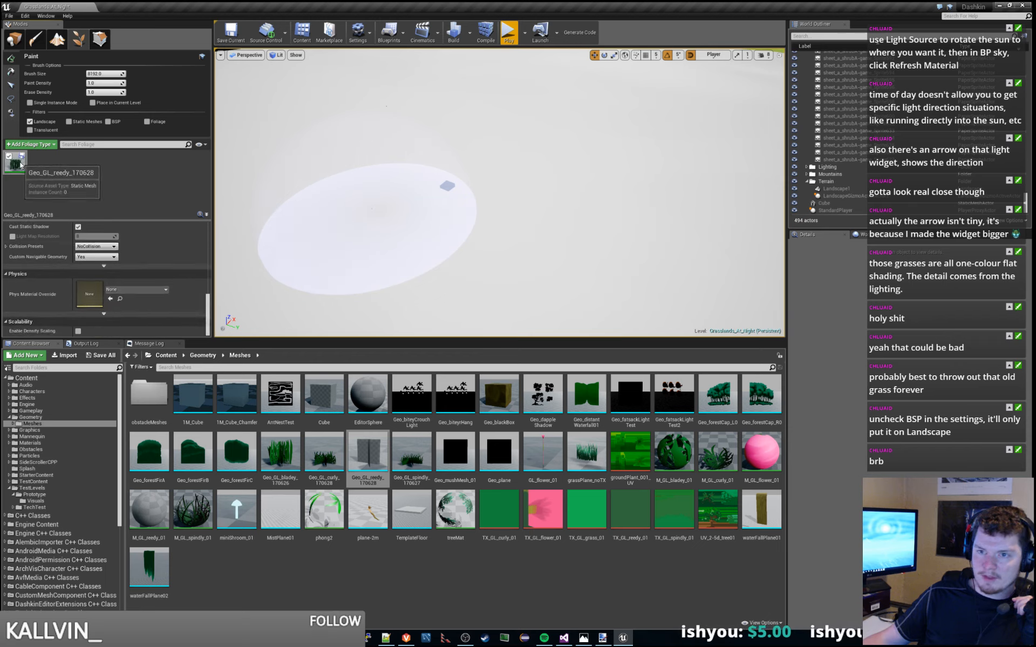
Step: Set the reedy grass density to 1 and paint a sparse patch on the landscape around the cube
{"action": "scroll", "coordinate": [156, 289], "scroll_direction": "up", "scroll_amount": 8}
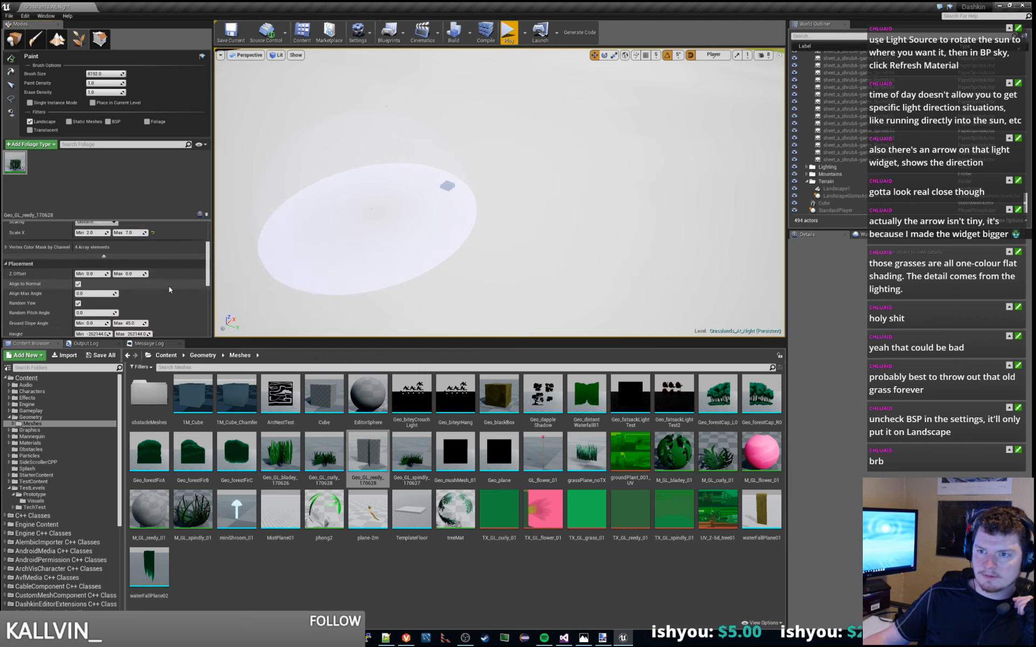
{"action": "scroll", "coordinate": [169, 289], "scroll_direction": "up", "scroll_amount": 5}
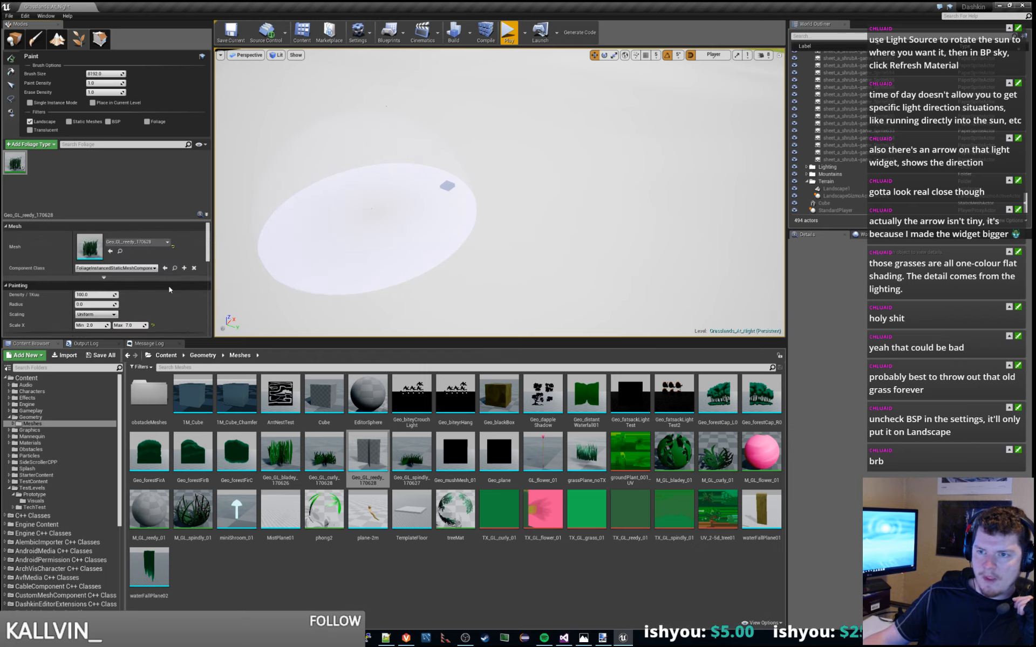
{"action": "left_click", "coordinate": [95, 281]}
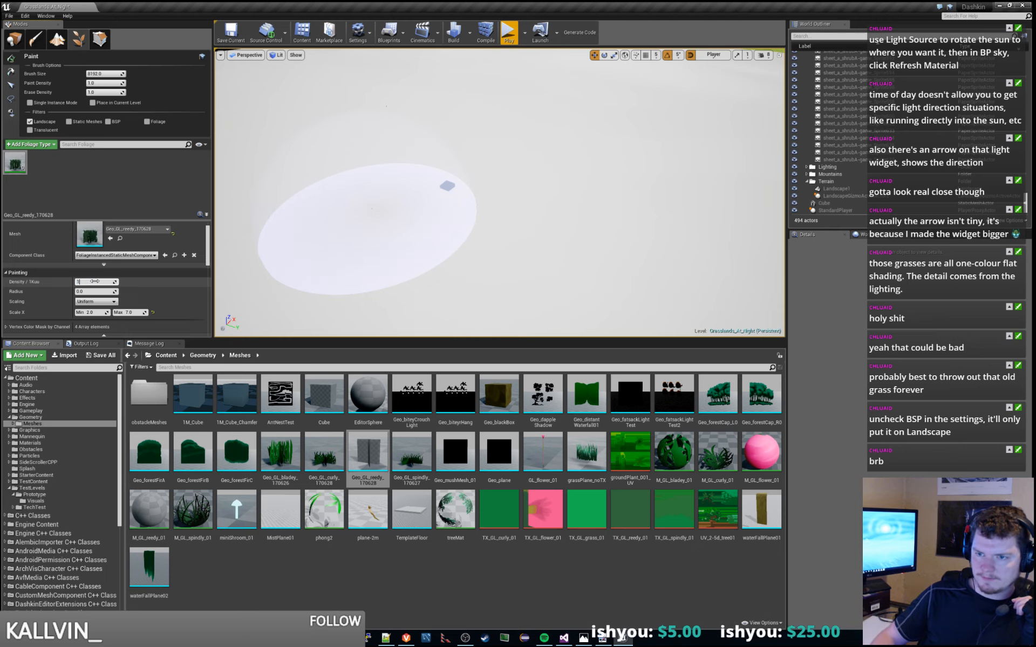
{"action": "left_click", "coordinate": [483, 189]}
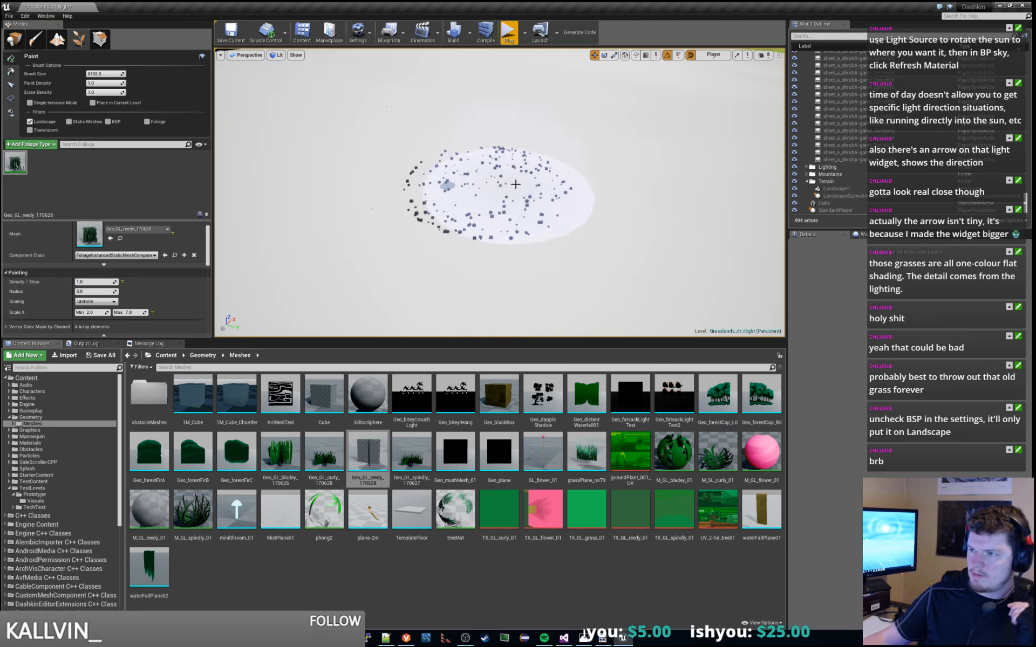
Step: Run the character through the sparse grass patch in a play preview to check its spacing and clump sizes
{"action": "left_click", "coordinate": [507, 36]}
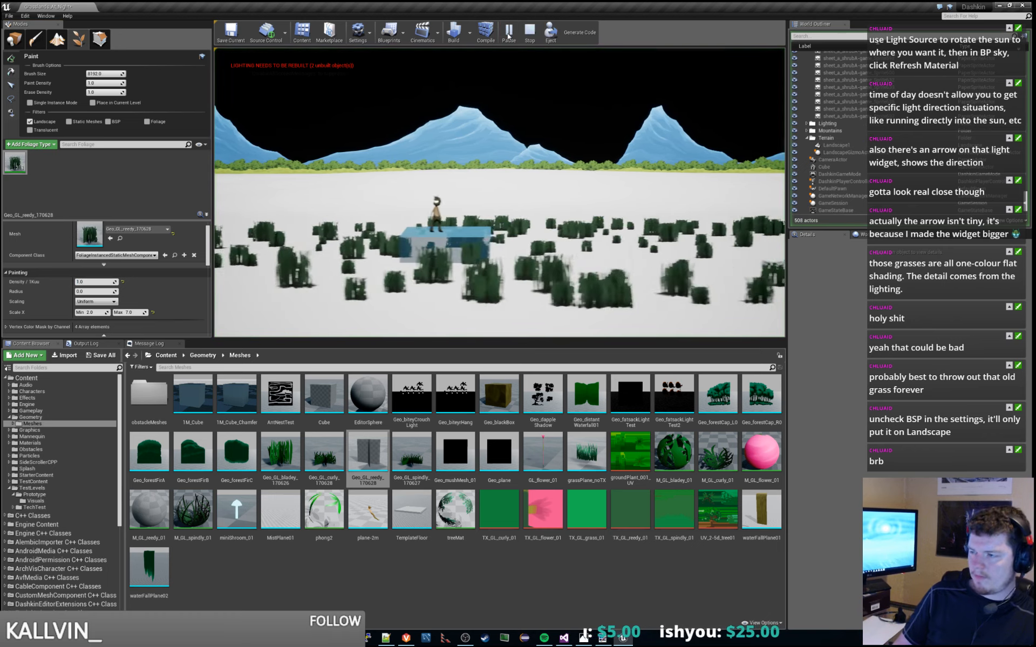
{"action": "key", "text": "d"}
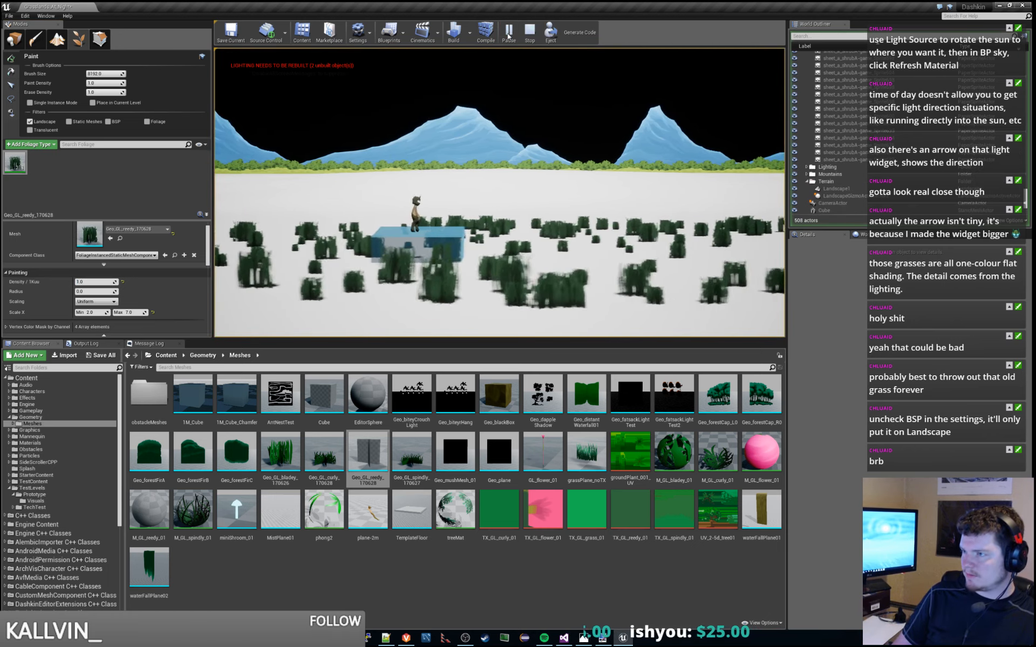
{"action": "key", "text": "d"}
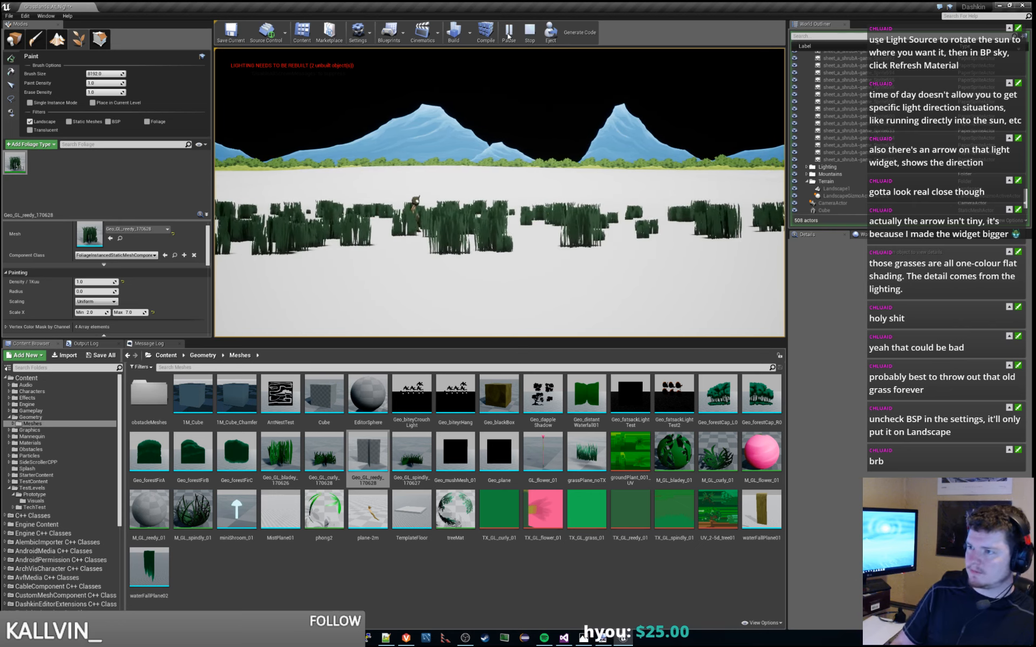
{"action": "key", "text": "d"}
{"action": "key", "text": "d"}
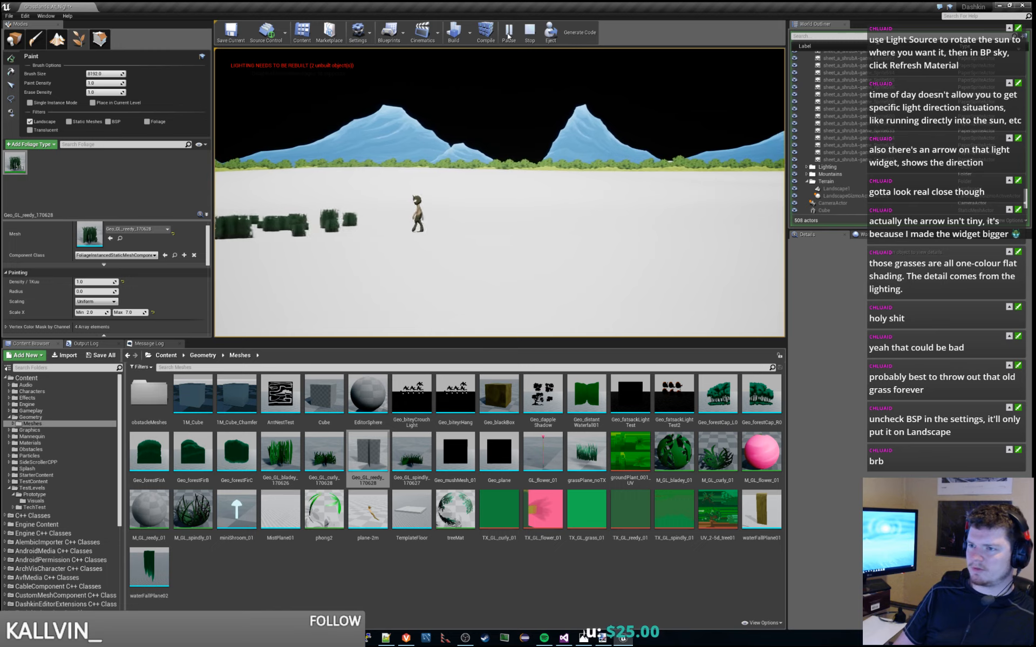
{"action": "key", "text": "d"}
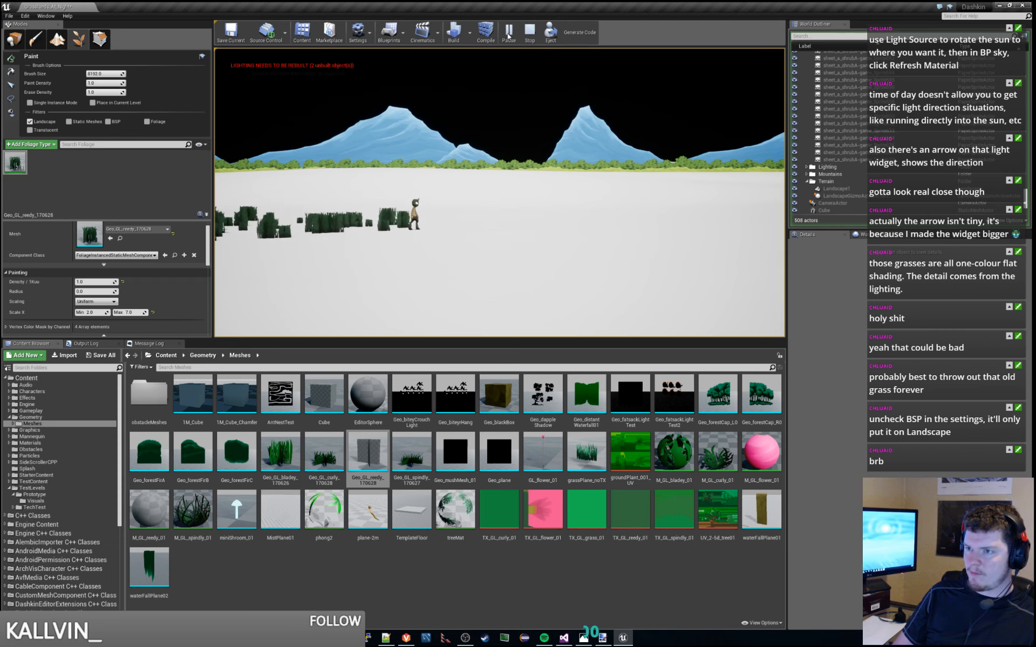
{"action": "key", "text": "a"}
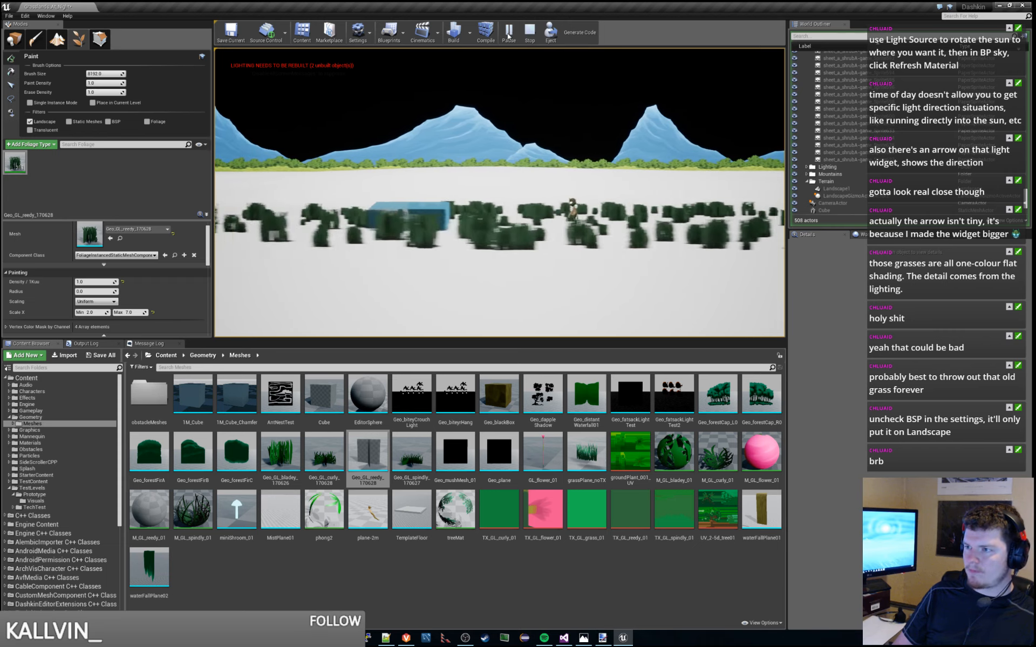
{"action": "key", "text": "Escape"}
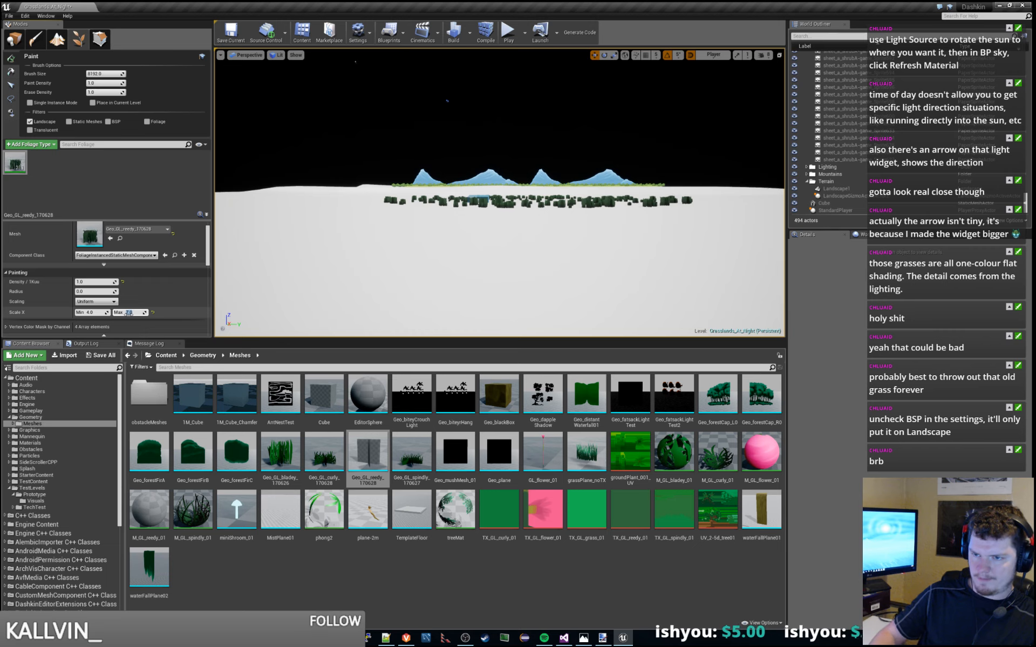
Step: Undo the latest scale range edits and the sparse reedy grass patch around the cube
{"action": "left_click", "coordinate": [332, 233]}
{"action": "key", "text": "ctrl+z"}
{"action": "key", "text": "ctrl+z"}
{"action": "key", "text": "ctrl+z"}
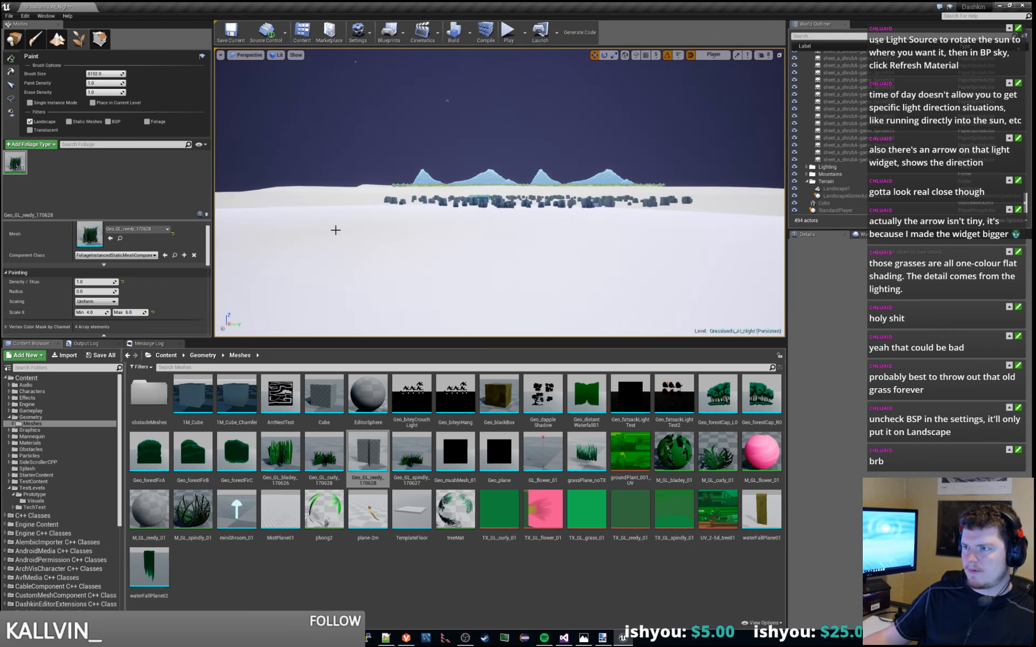
{"action": "key", "text": "ctrl+z"}
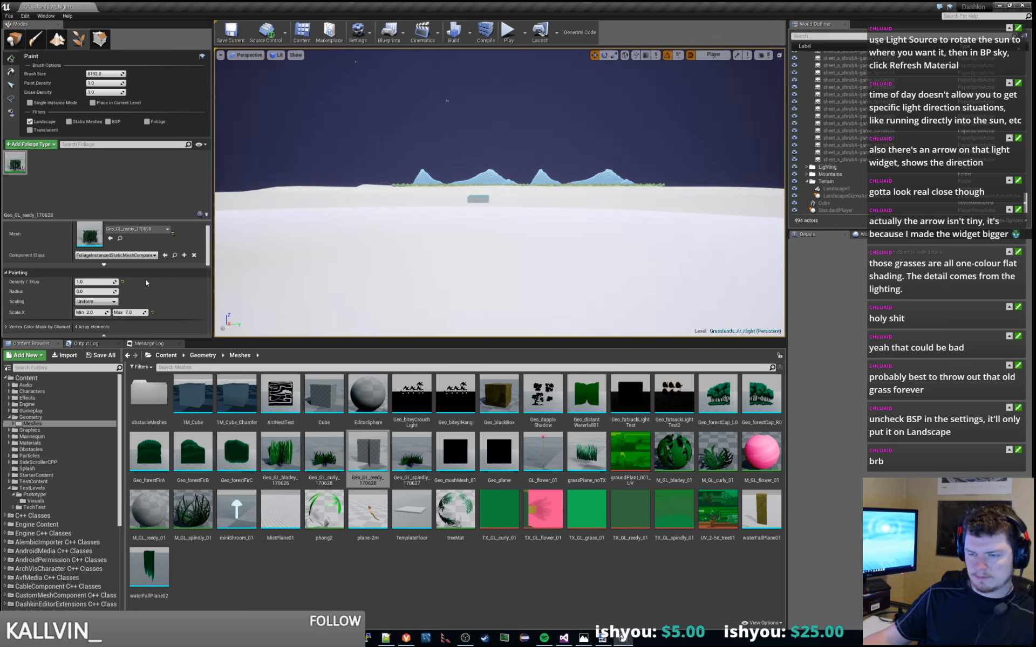
Step: Set the reedy grass Scale X range to a minimum of 3 and a maximum of 6, and its density to 10
{"action": "left_click", "coordinate": [96, 312]}
{"action": "type", "text": "3"}
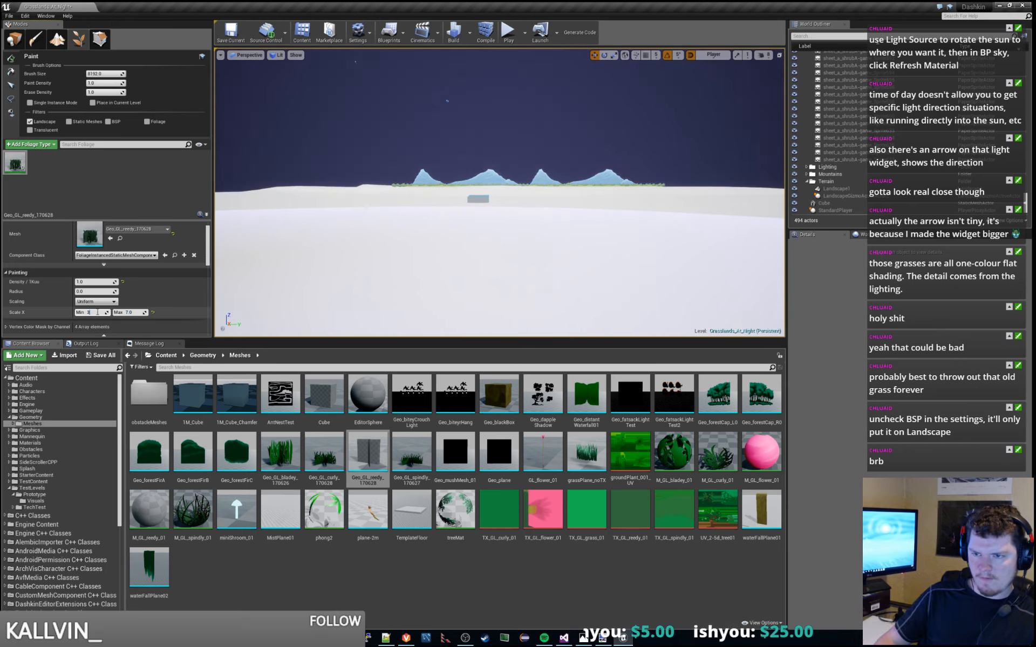
{"action": "key", "text": "Tab"}
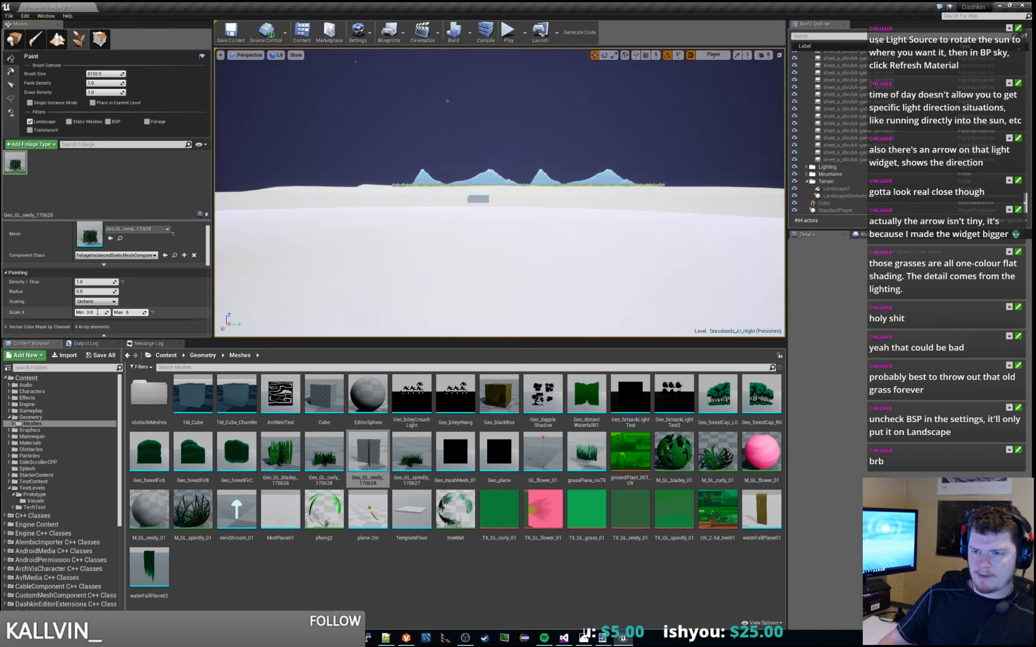
{"action": "type", "text": "6"}
{"action": "left_click", "coordinate": [100, 282]}
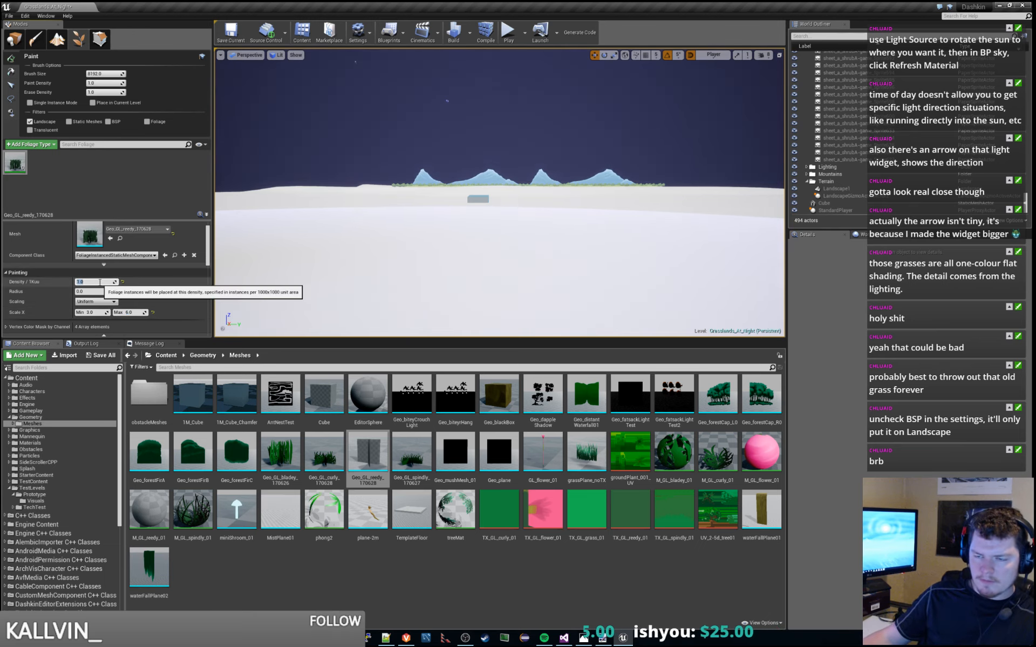
{"action": "key", "text": "ctrl+s"}
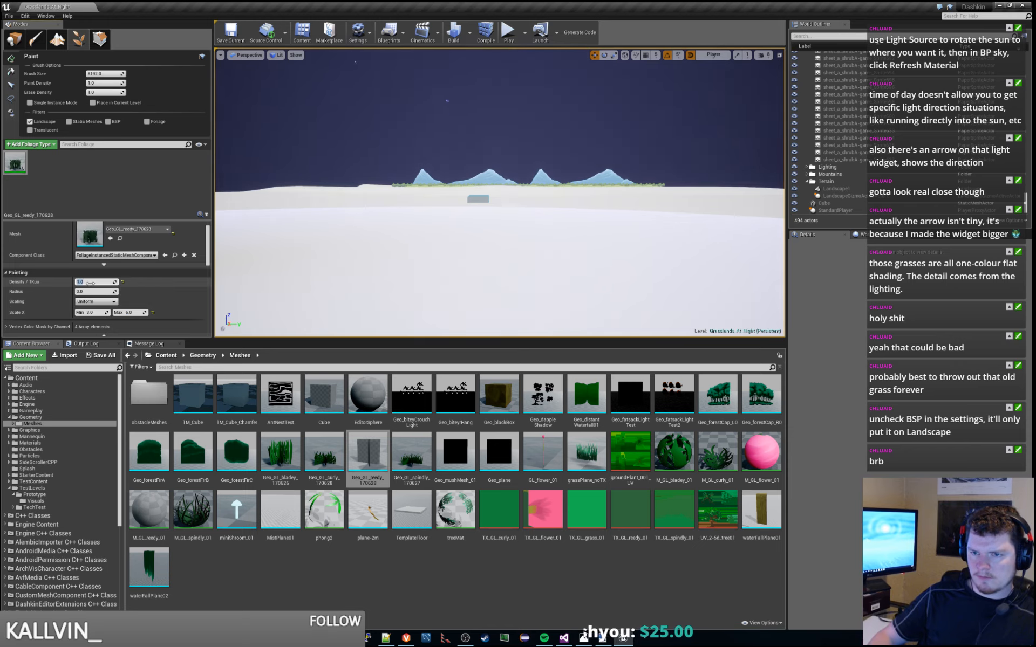
{"action": "type", "text": "10"}
{"action": "key", "text": "Return"}
Step: Test-paint a denser reedy grass patch beside the cube and run the character through it in a play preview to check coverage
{"action": "right_click_drag", "start_coordinate": [425, 201], "coordinate": [305, 307]}
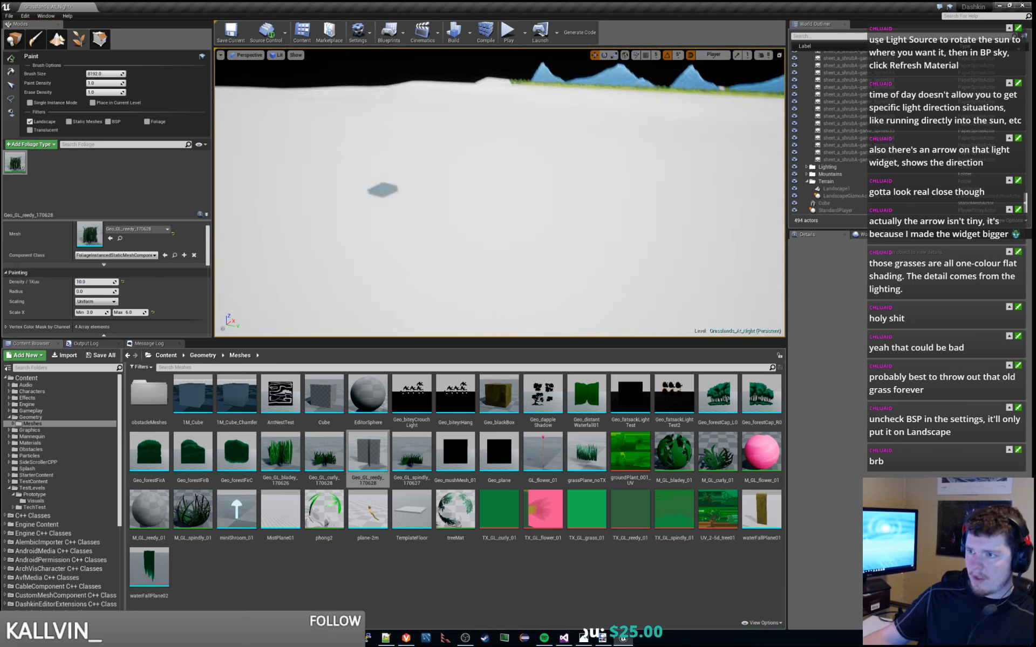
{"action": "left_click", "coordinate": [486, 202]}
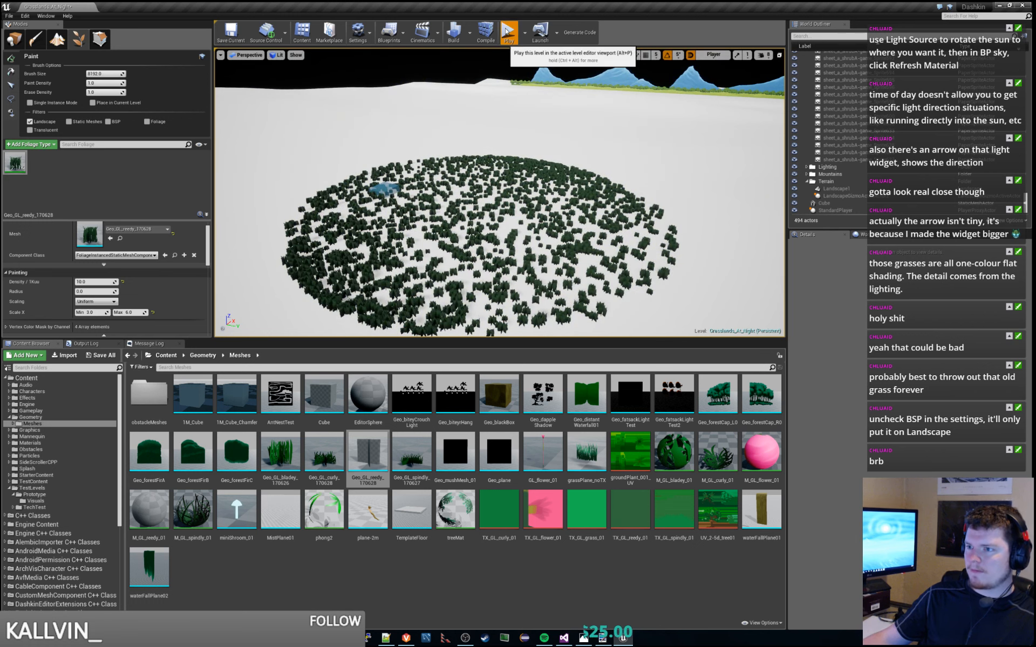
{"action": "left_click", "coordinate": [506, 31]}
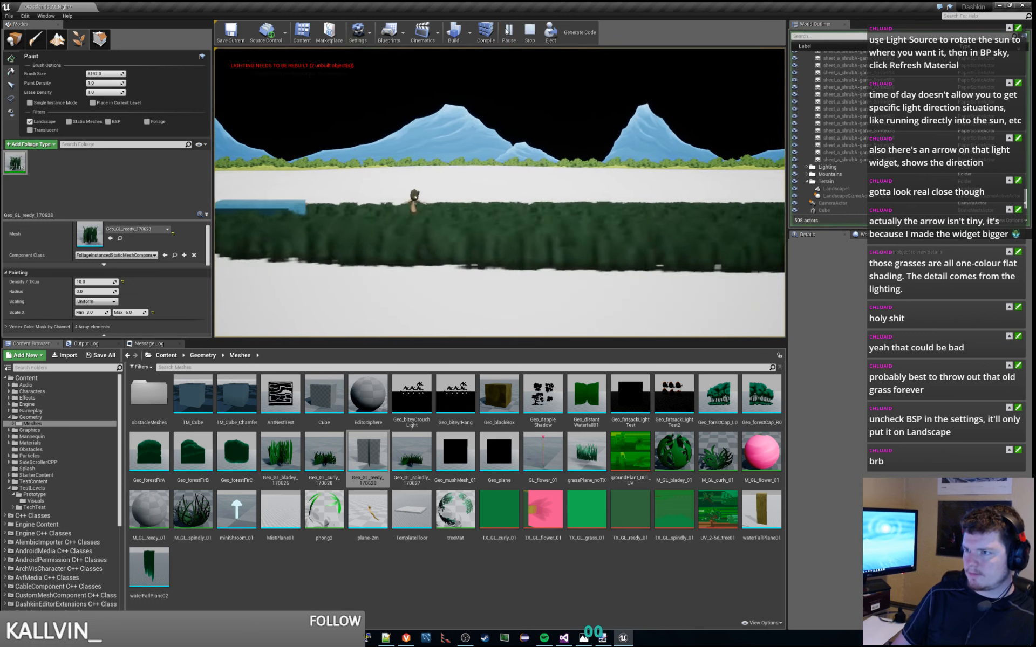
{"action": "key", "text": "d"}
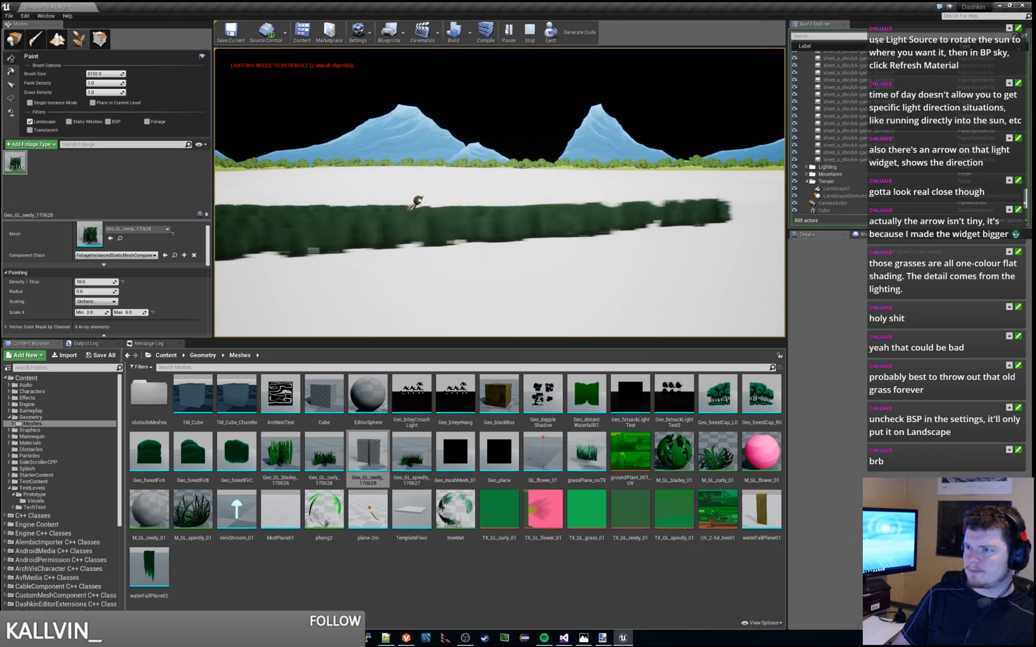
{"action": "key", "text": "d"}
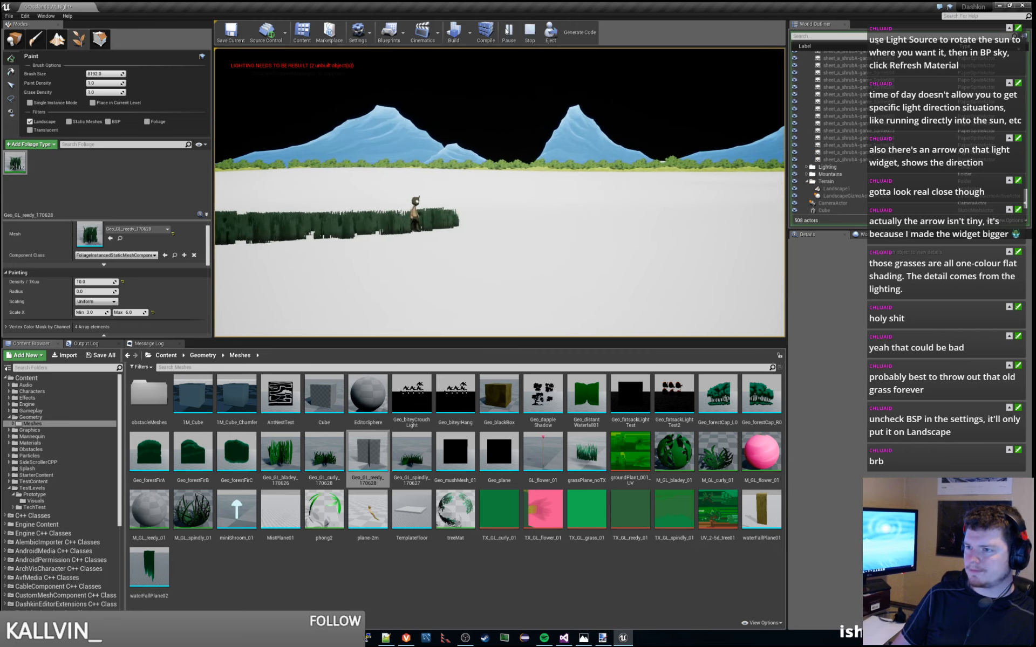
{"action": "key", "text": "a"}
{"action": "key", "text": "space"}
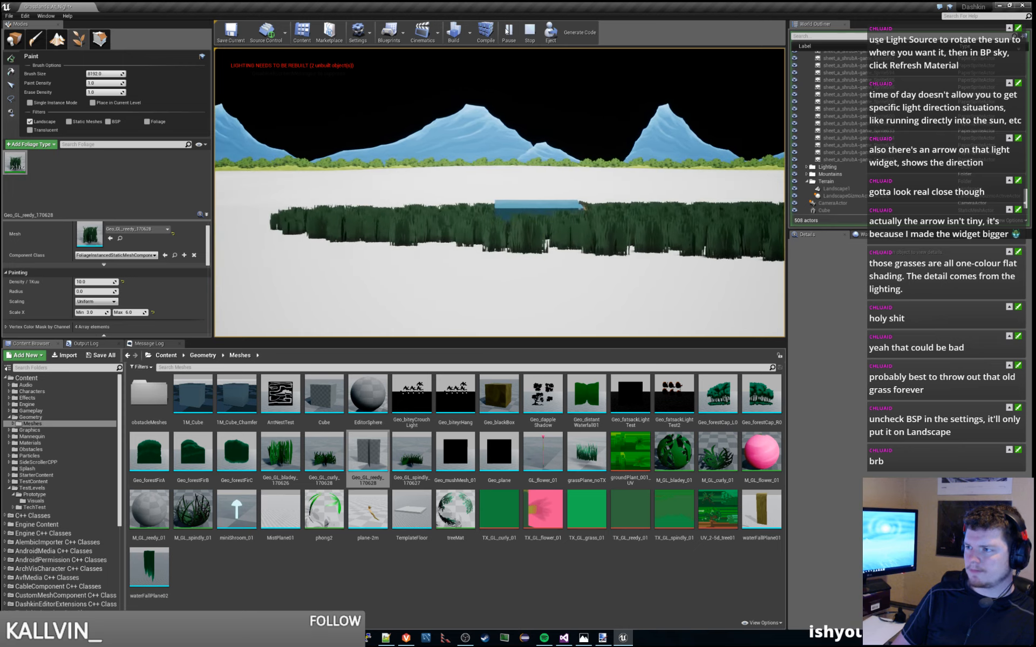
{"action": "key", "text": "a"}
{"action": "key", "text": "space"}
{"action": "key", "text": "d"}
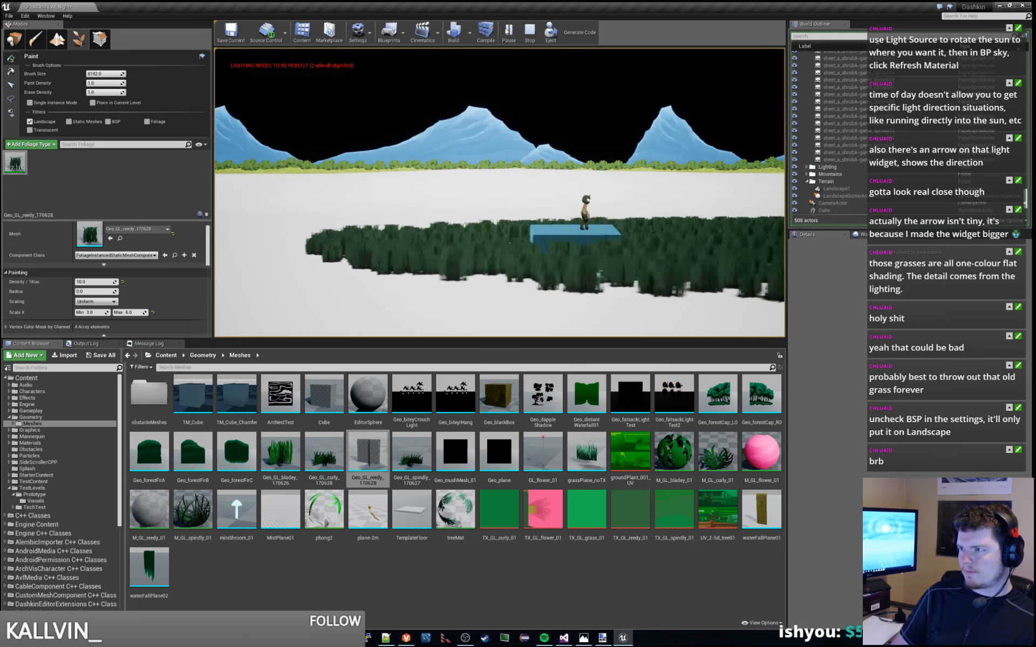
{"action": "key", "text": "d"}
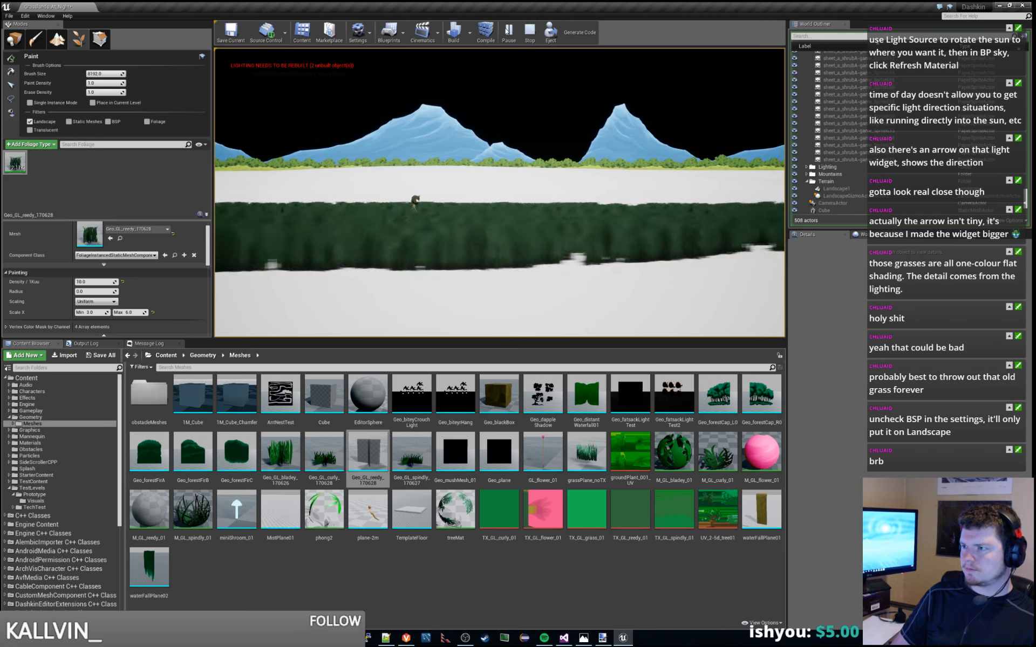
{"action": "key", "text": "d"}
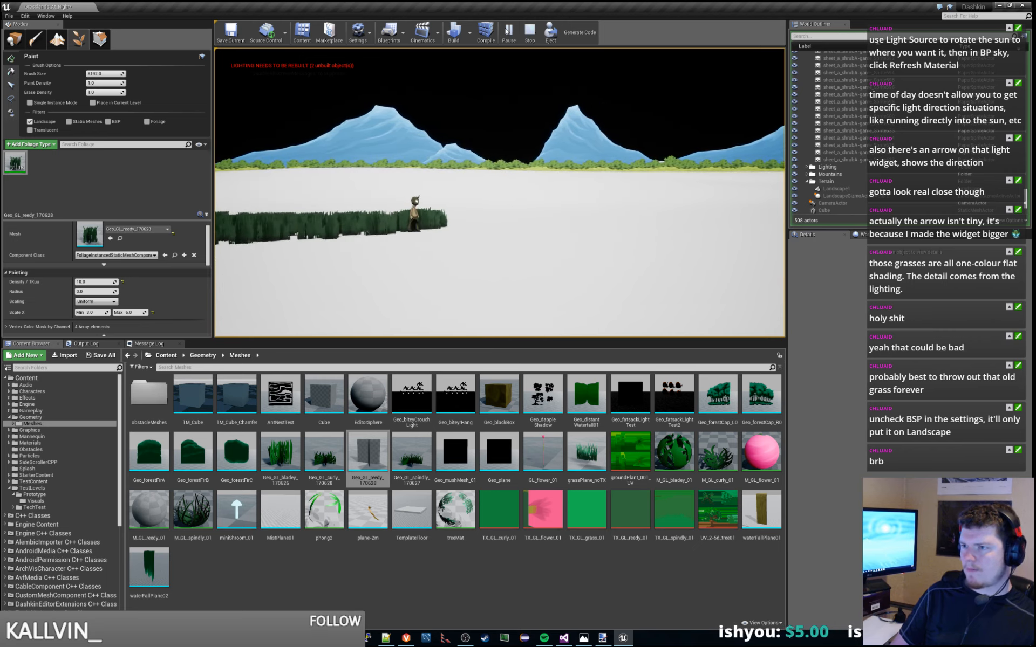
{"action": "key", "text": "Escape"}
Step: Set the foliage brush size to 65536 to cover large parts of the landscape
{"action": "right_click_drag", "start_coordinate": [384, 143], "coordinate": [366, 213]}
{"action": "key", "text": "s"}
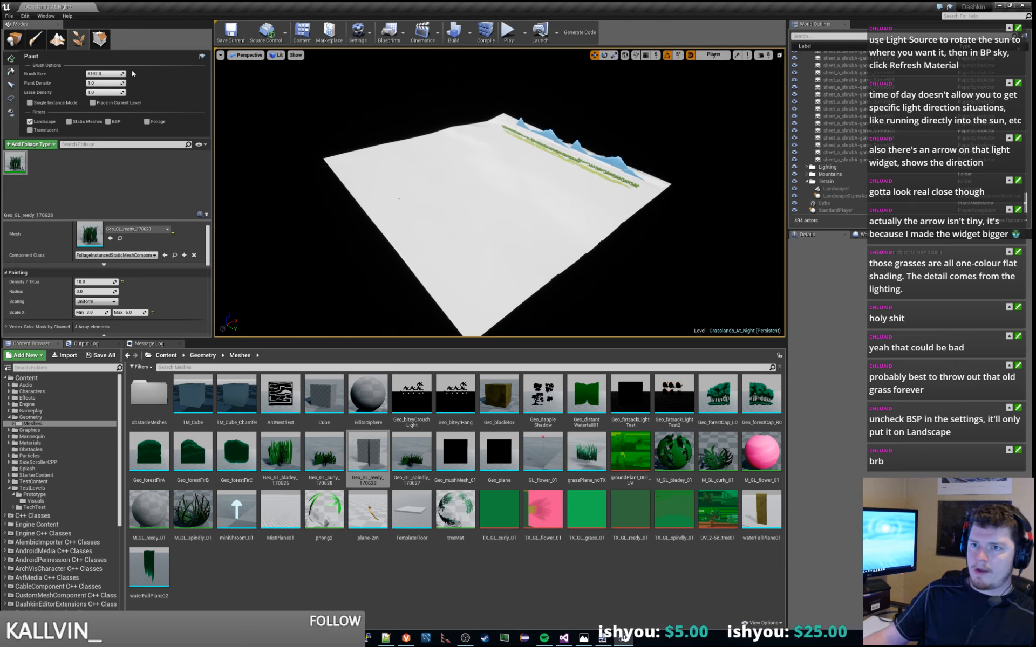
{"action": "left_click", "coordinate": [109, 73]}
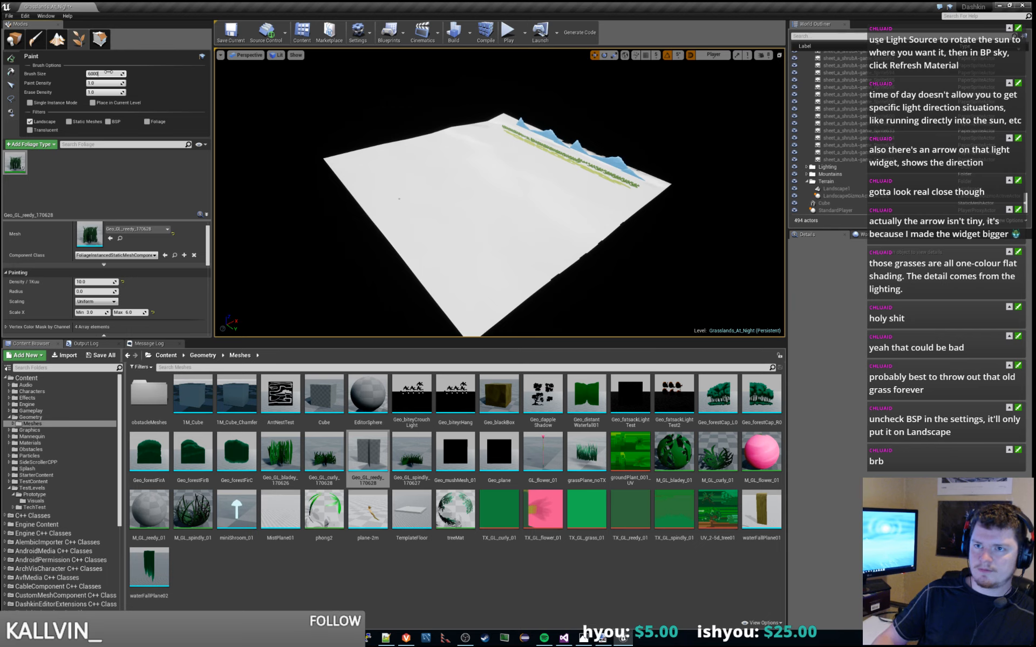
{"action": "key", "text": "Return"}
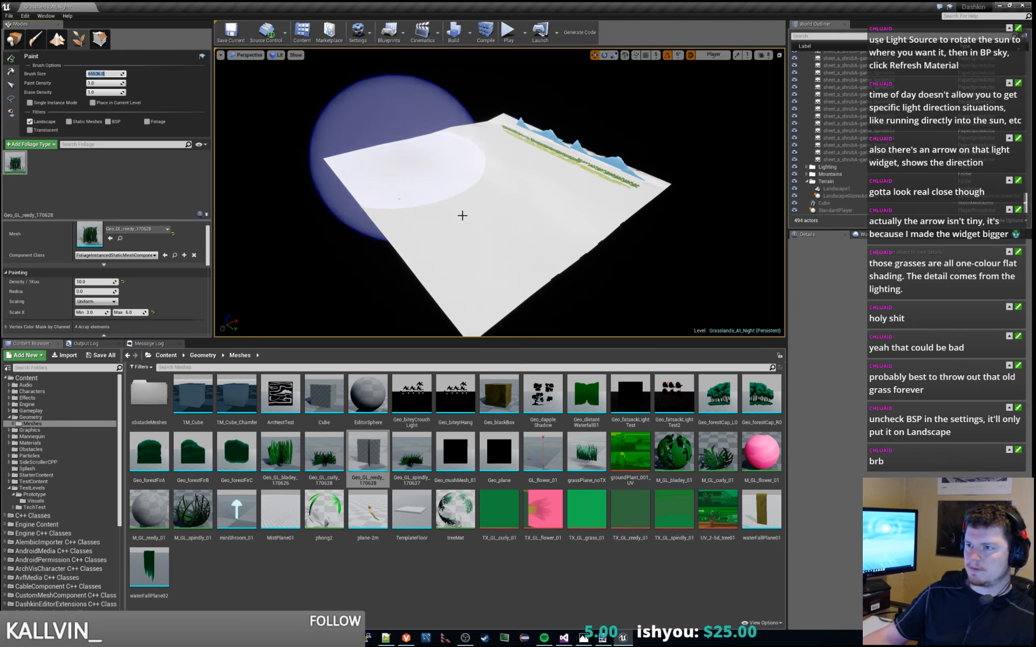
Step: Try to paint reedy grass across the whole landscape with the enlarged brush
{"action": "left_click", "coordinate": [472, 227]}
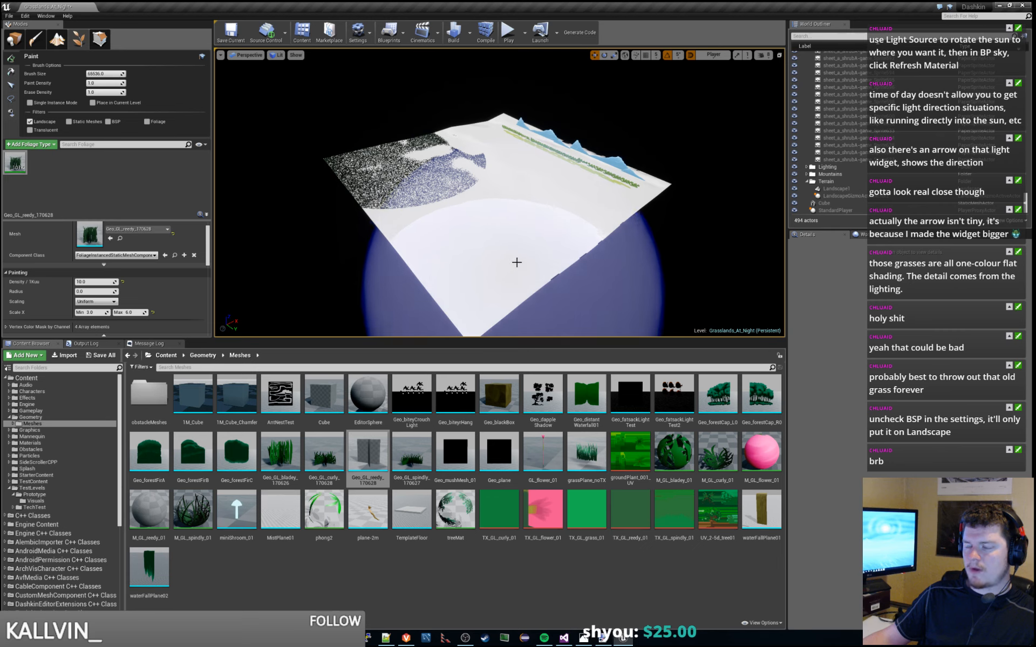
{"action": "mouse_move", "coordinate": [491, 220]}
{"action": "right_mouse_down"}
{"action": "mouse_move", "coordinate": [456, 189]}
{"action": "mouse_move", "coordinate": [470, 178]}
{"action": "mouse_move", "coordinate": [471, 188]}
{"action": "mouse_move", "coordinate": [487, 190]}
{"action": "mouse_move", "coordinate": [488, 246]}
{"action": "mouse_move", "coordinate": [524, 278]}
{"action": "mouse_move", "coordinate": [523, 319]}
{"action": "mouse_move", "coordinate": [477, 263]}
{"action": "right_mouse_up"}
{"action": "key", "text": "w"}
{"action": "key", "text": "s"}
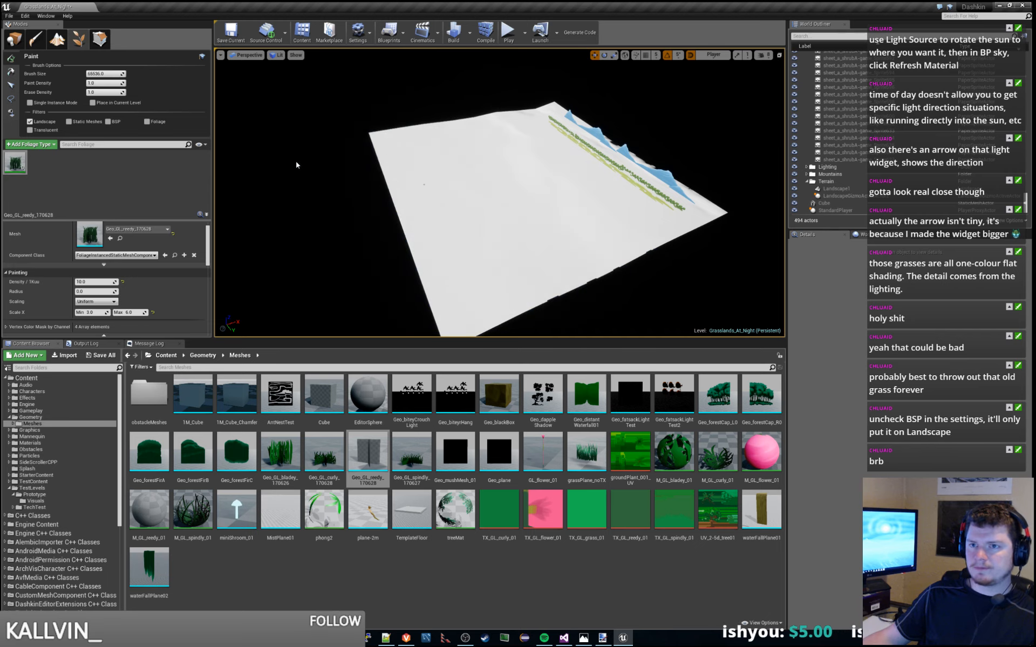
Step: Try the foliage Fill tool with reedy grass on the landscape, testing its Foliage, Static Meshes and BSP filters
{"action": "left_click", "coordinate": [9, 86]}
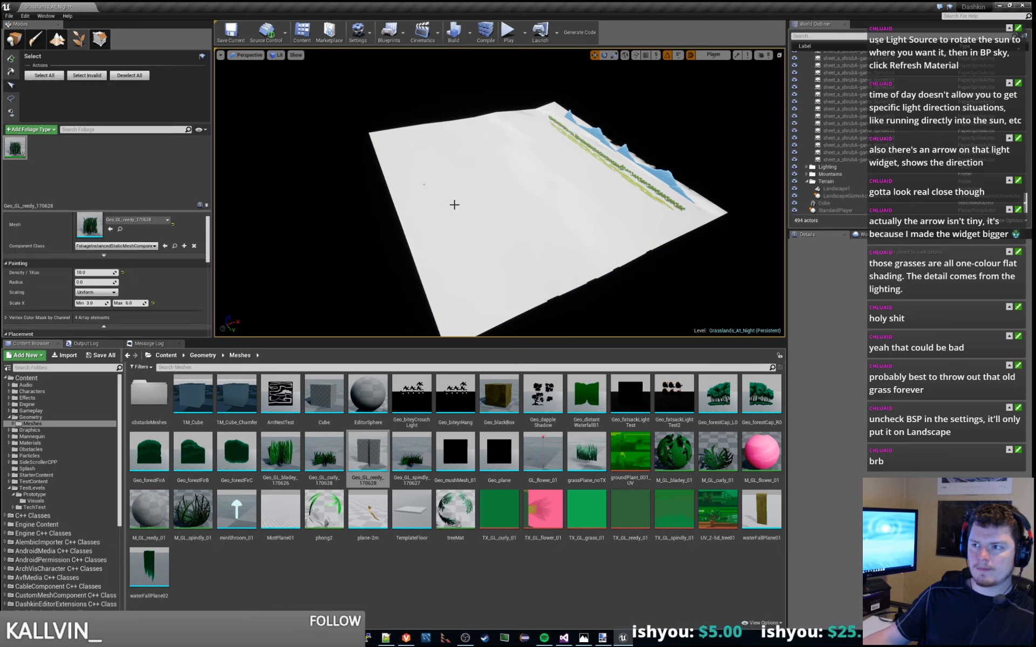
{"action": "right_click_drag", "start_coordinate": [455, 204], "coordinate": [469, 184]}
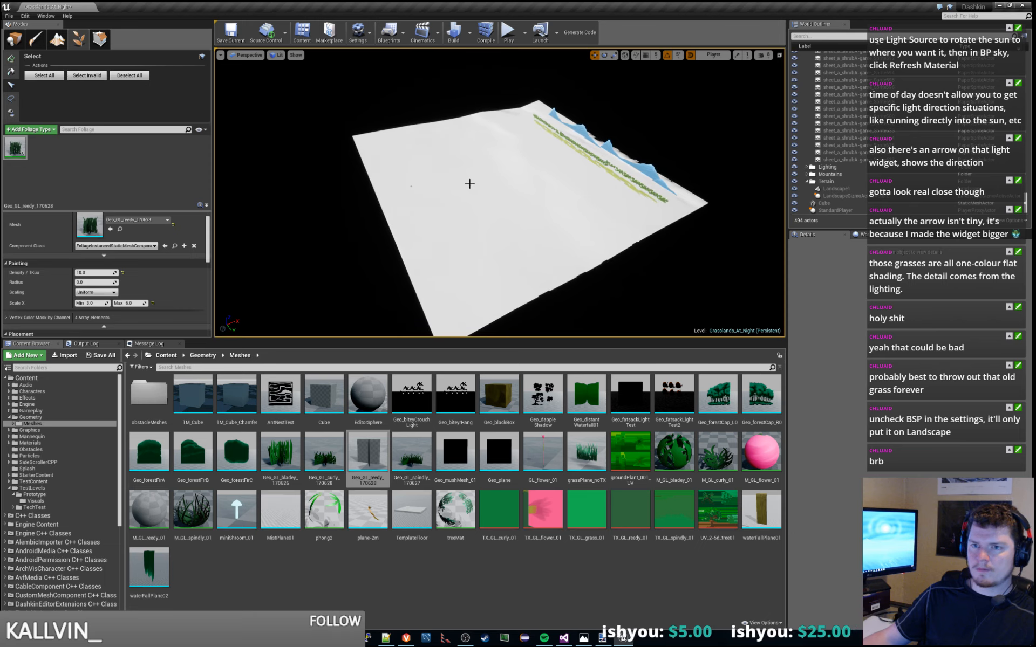
{"action": "left_click", "coordinate": [11, 99]}
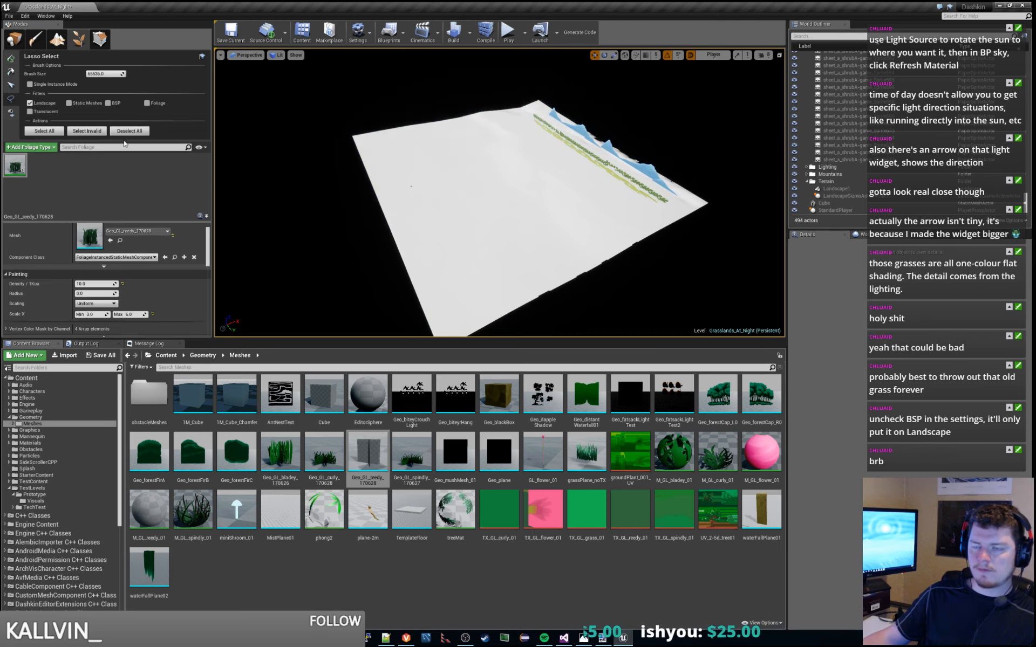
{"action": "left_click", "coordinate": [11, 113]}
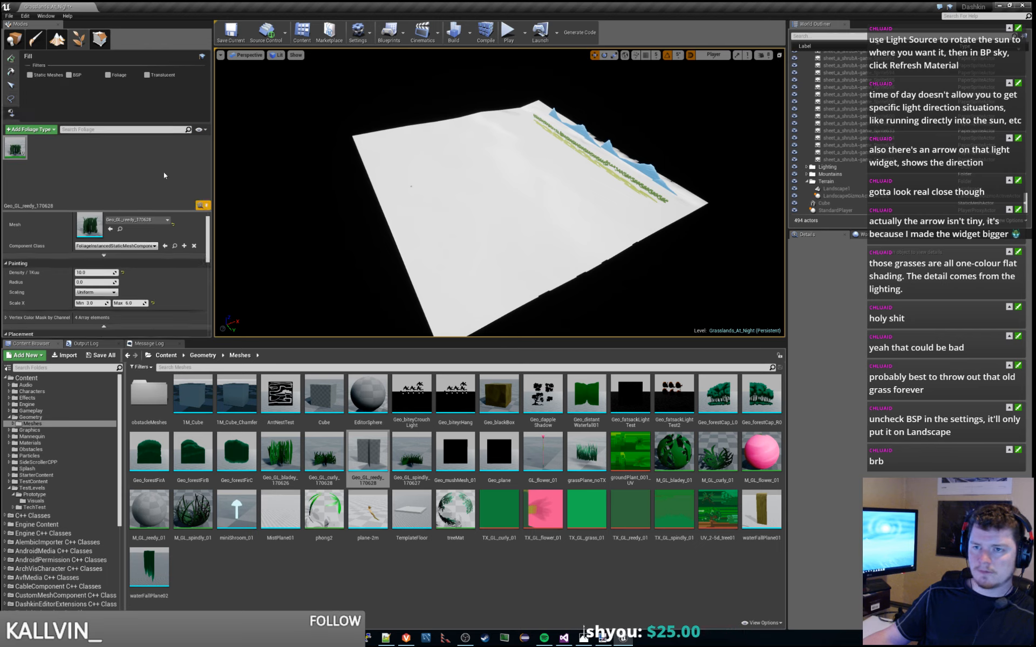
{"action": "left_click", "coordinate": [108, 75]}
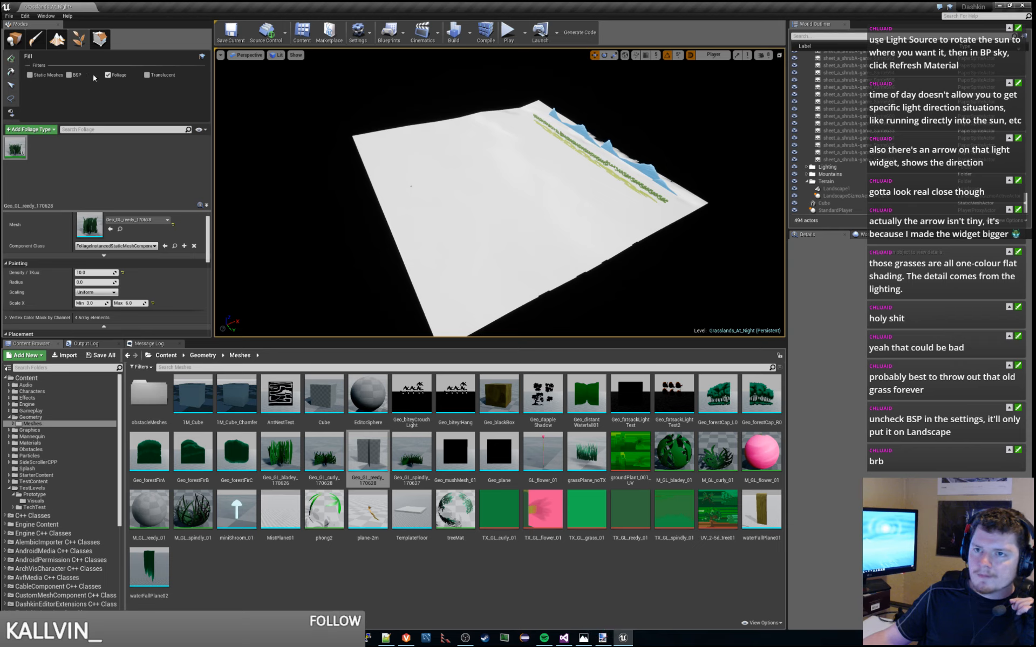
{"action": "left_click", "coordinate": [108, 75]}
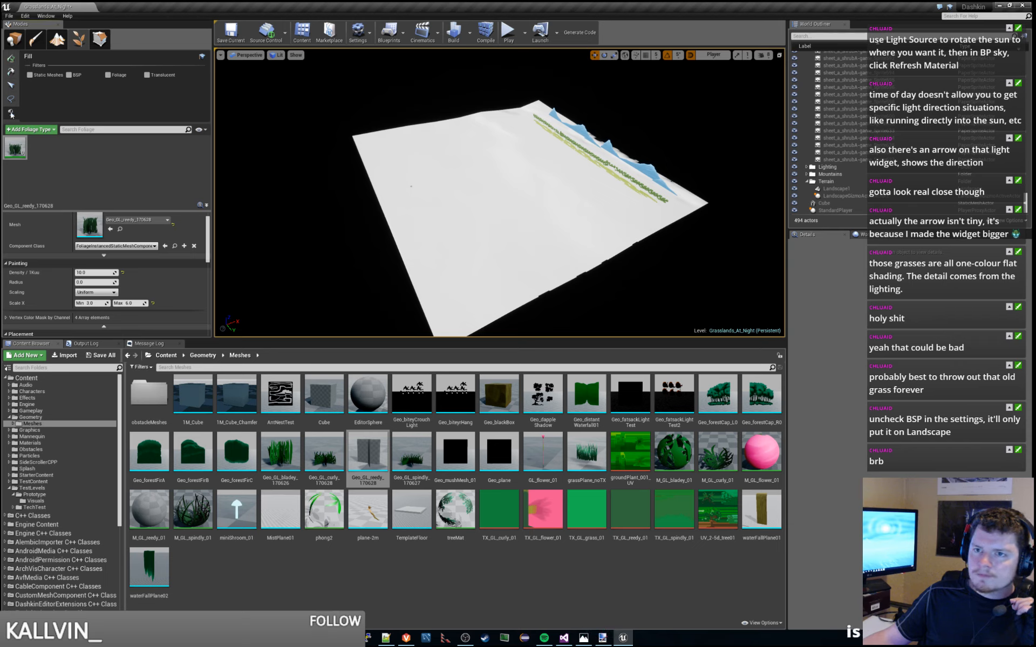
{"action": "left_click", "coordinate": [21, 150]}
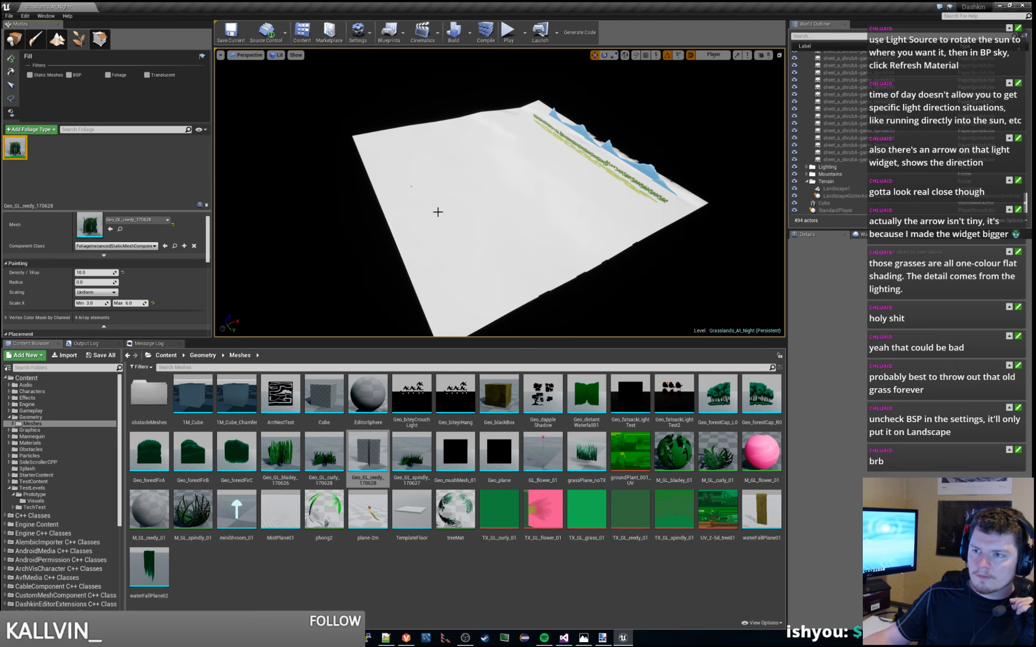
{"action": "right_click_drag", "start_coordinate": [421, 163], "coordinate": [475, 163]}
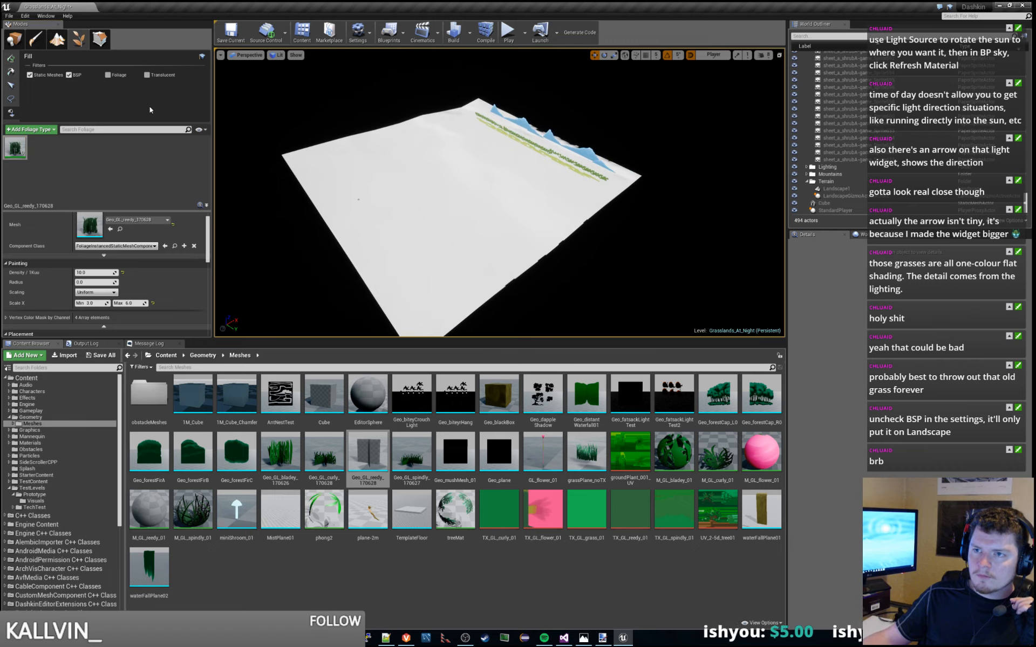
{"action": "left_click", "coordinate": [68, 75]}
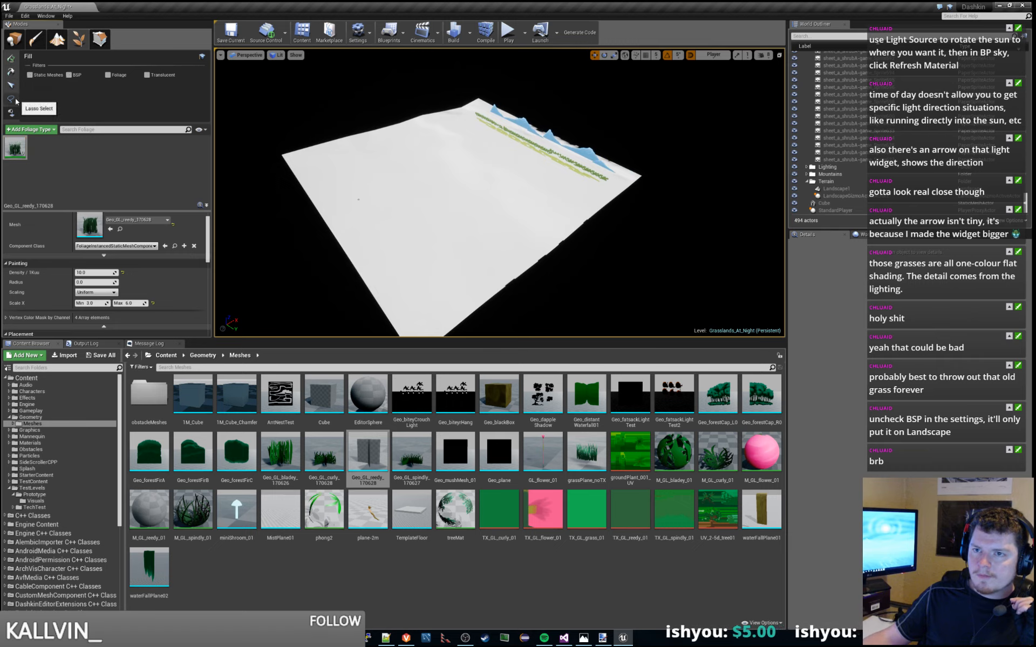
Step: Check the foliage Reapply options, the Landscape sculpting tools and the editing commands, and return to the foliage Paint tool
{"action": "left_click", "coordinate": [11, 73]}
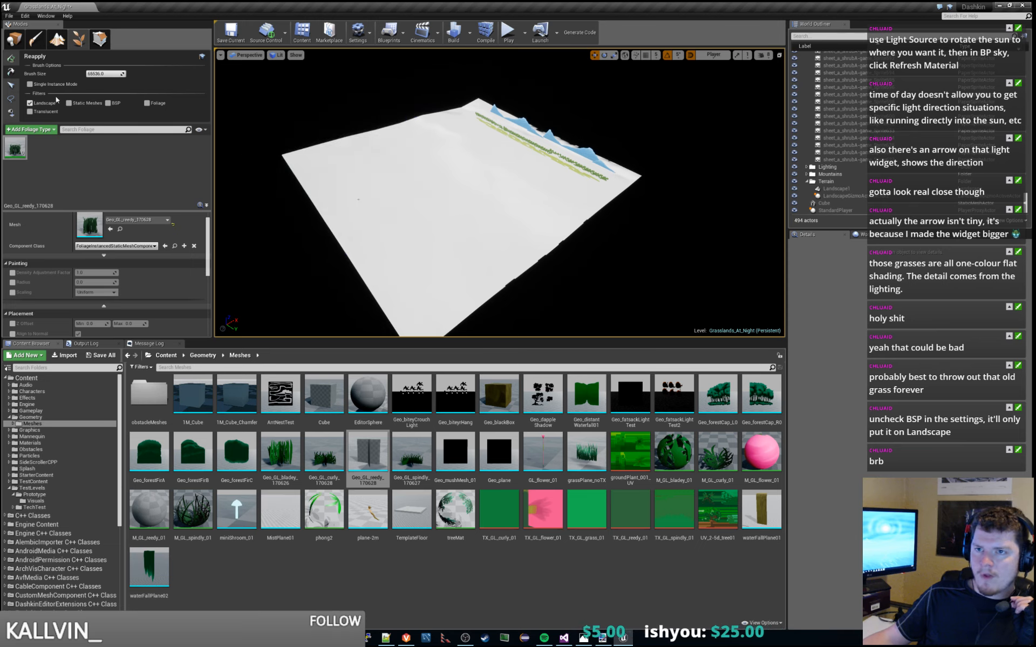
{"action": "left_click", "coordinate": [12, 60]}
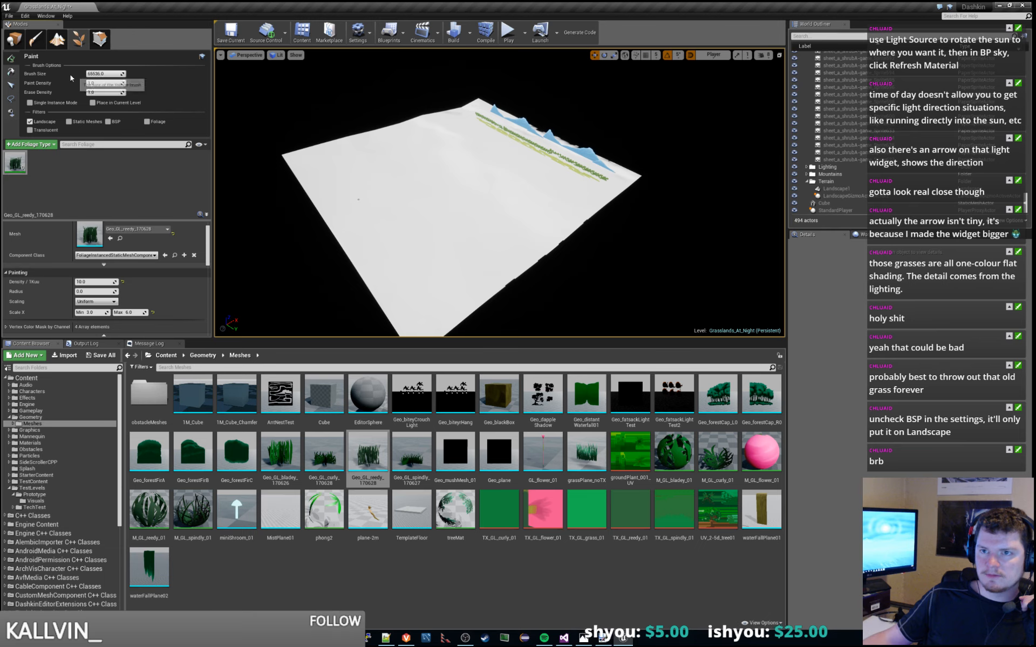
{"action": "left_click", "coordinate": [57, 38]}
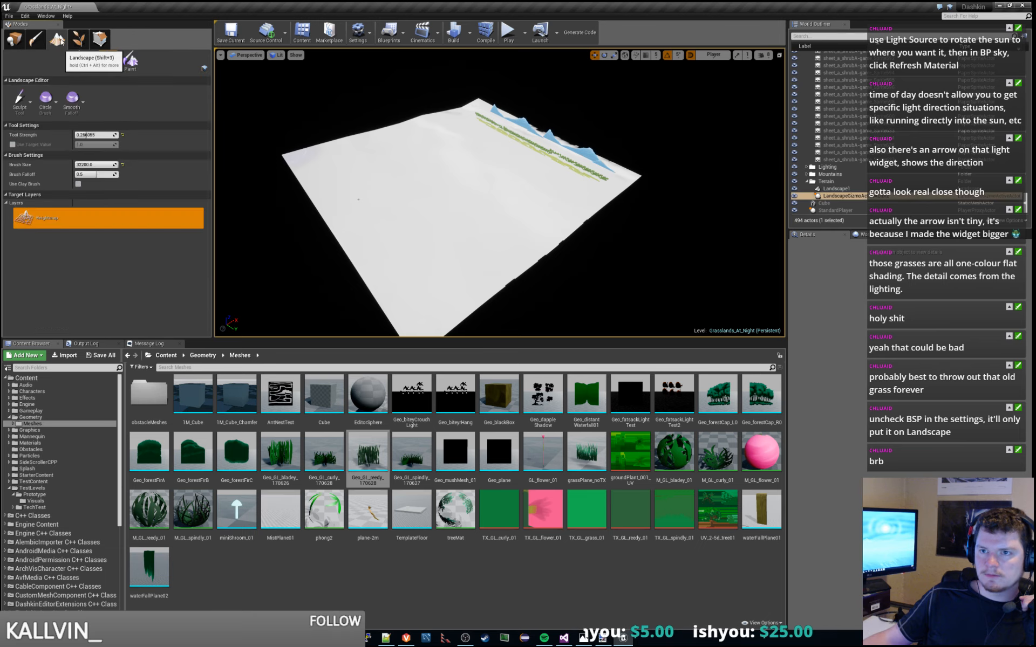
{"action": "left_click", "coordinate": [85, 39]}
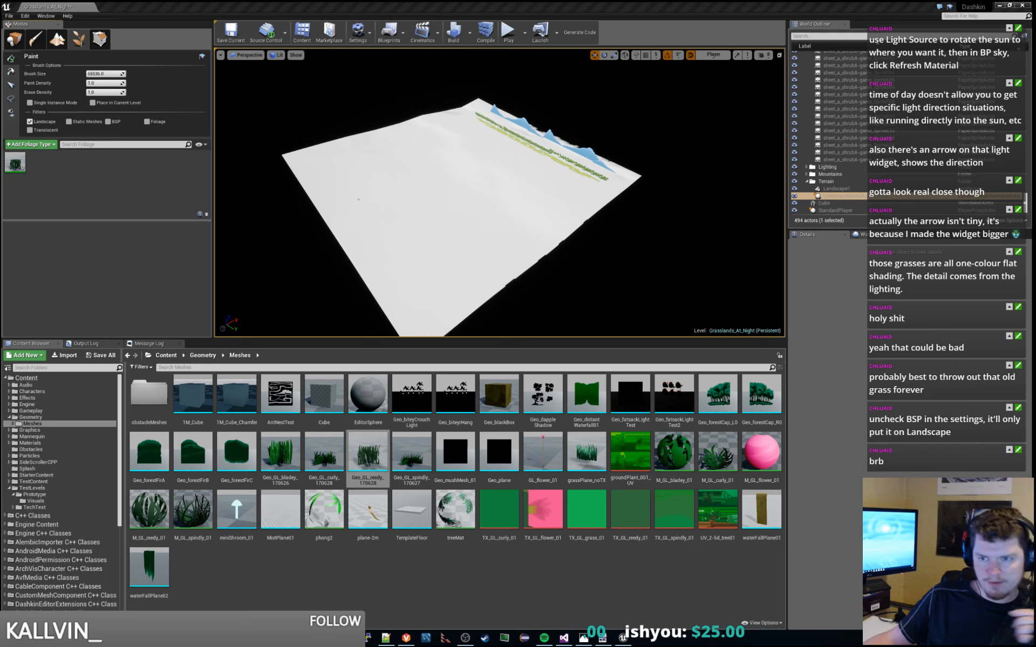
{"action": "left_click", "coordinate": [10, 16]}
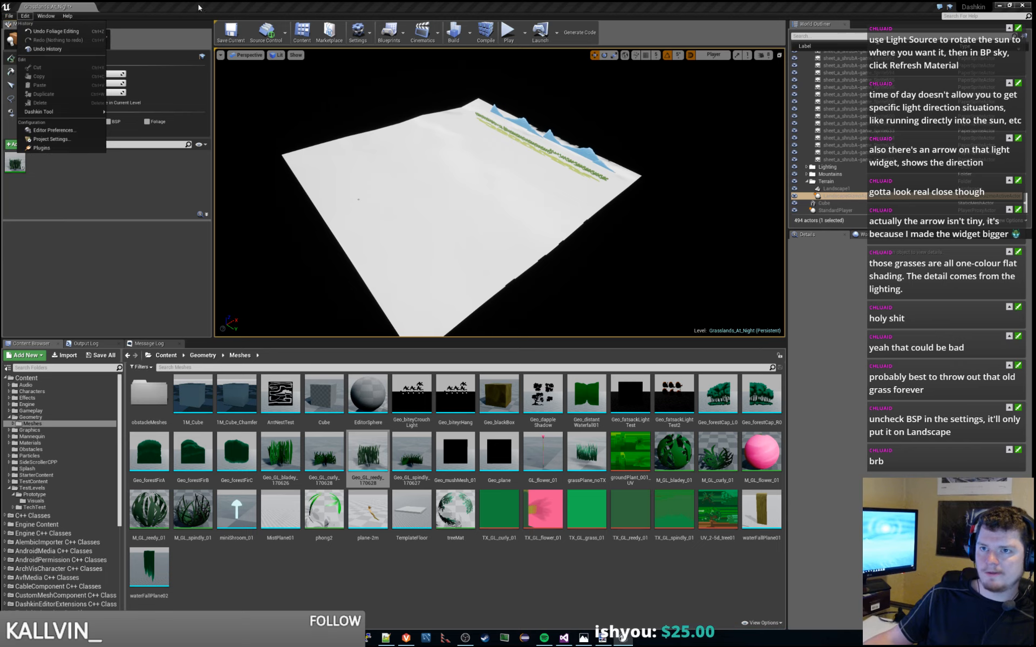
{"action": "left_click", "coordinate": [199, 7]}
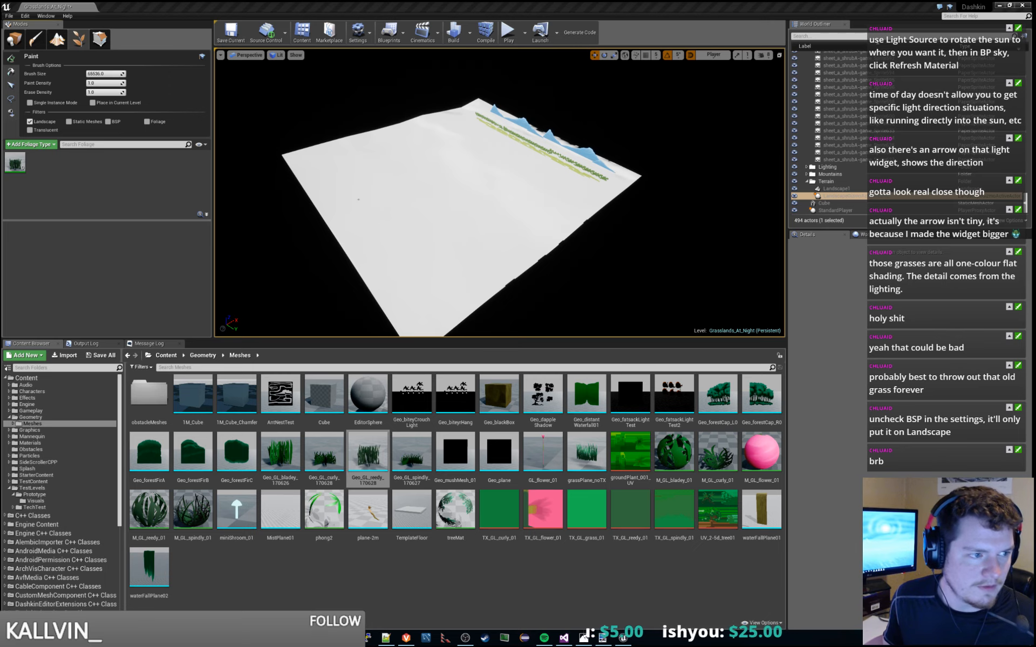
Step: Switch to the browser and read the Unreal Engine forum thread on painting foliage across a large map for landscape-filling methods
{"action": "left_click_drag", "start_coordinate": [0, 7], "coordinate": [485, 0]}
{"action": "scroll", "coordinate": [391, 166], "scroll_direction": "up", "scroll_amount": 3}
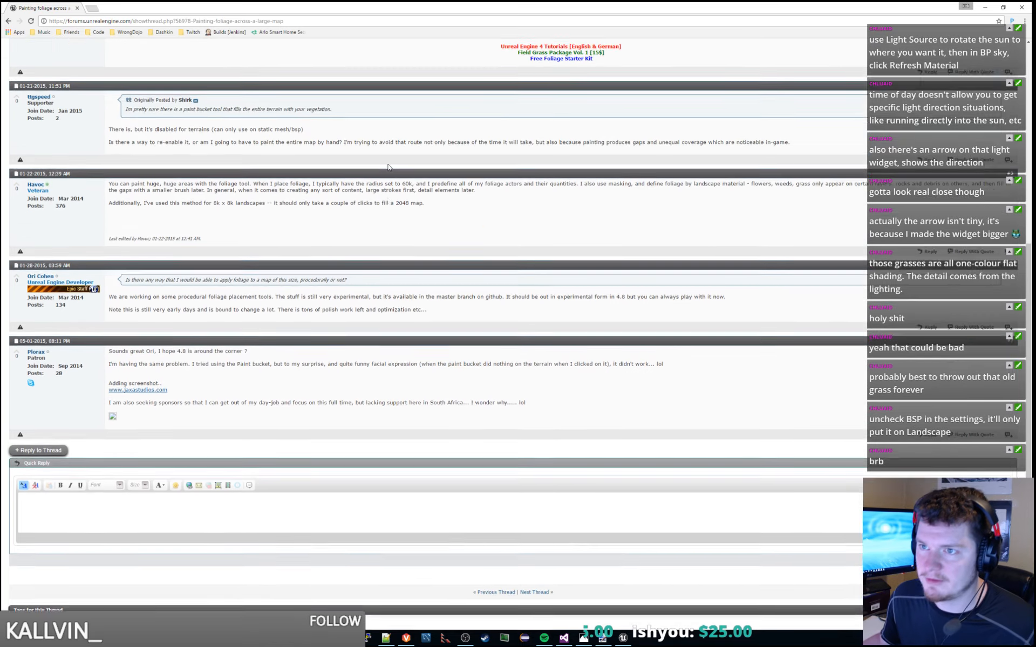
{"action": "left_click_drag", "start_coordinate": [174, 214], "coordinate": [473, 243]}
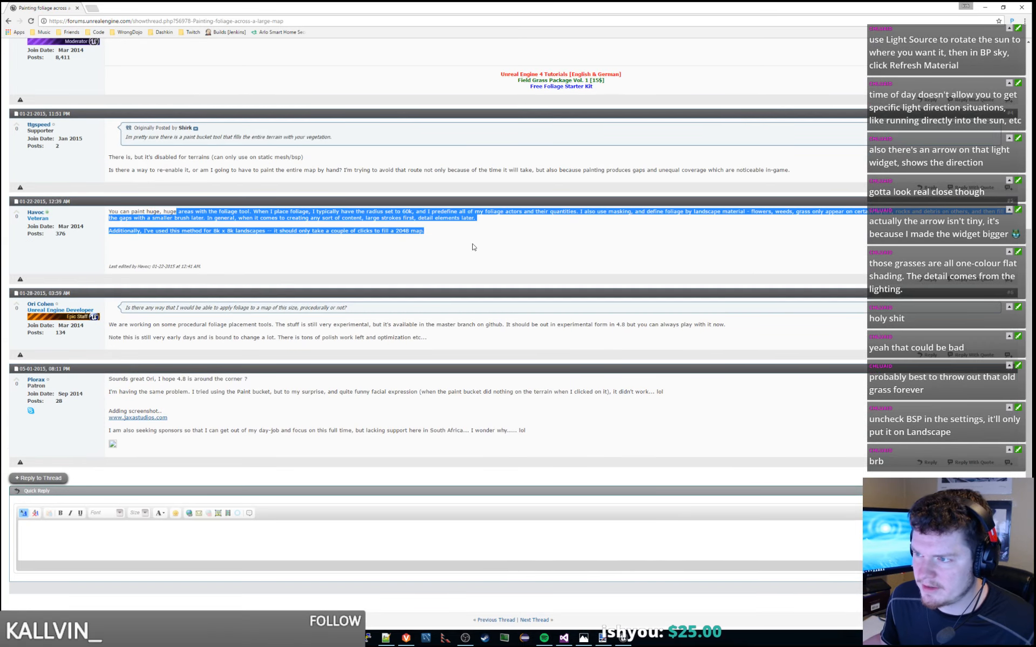
{"action": "left_click", "coordinate": [474, 247]}
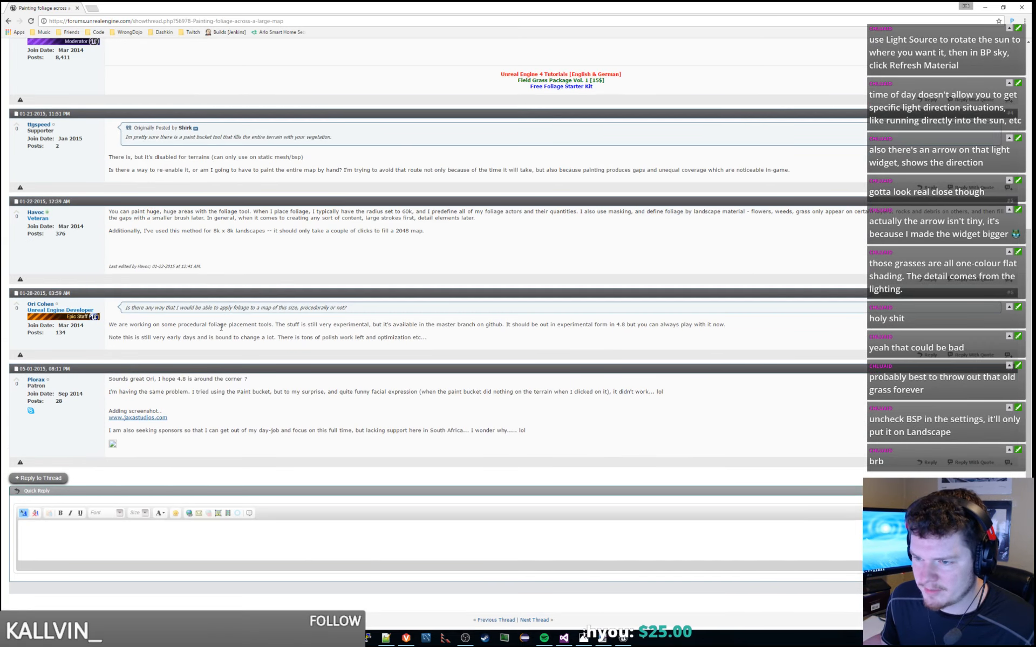
{"action": "left_click_drag", "start_coordinate": [220, 324], "coordinate": [527, 343]}
{"action": "left_click_drag", "start_coordinate": [521, 211], "coordinate": [534, 221]}
{"action": "left_click", "coordinate": [542, 235]}
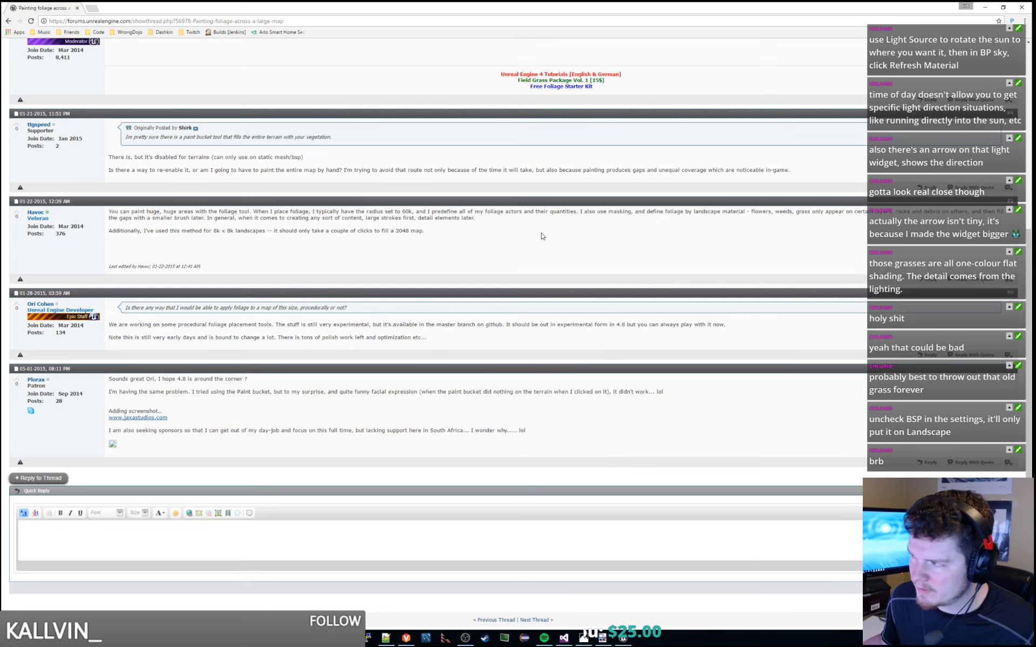
{"action": "triple_click", "coordinate": [542, 236]}
{"action": "left_click", "coordinate": [473, 270]}
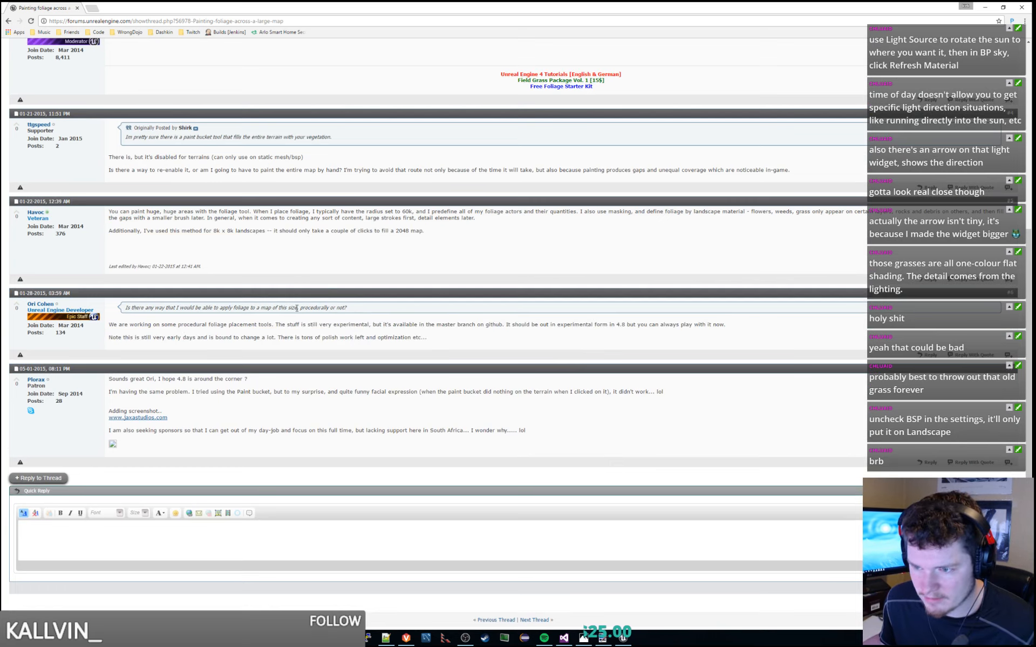
{"action": "left_click_drag", "start_coordinate": [281, 324], "coordinate": [358, 325]}
{"action": "left_click", "coordinate": [454, 344]}
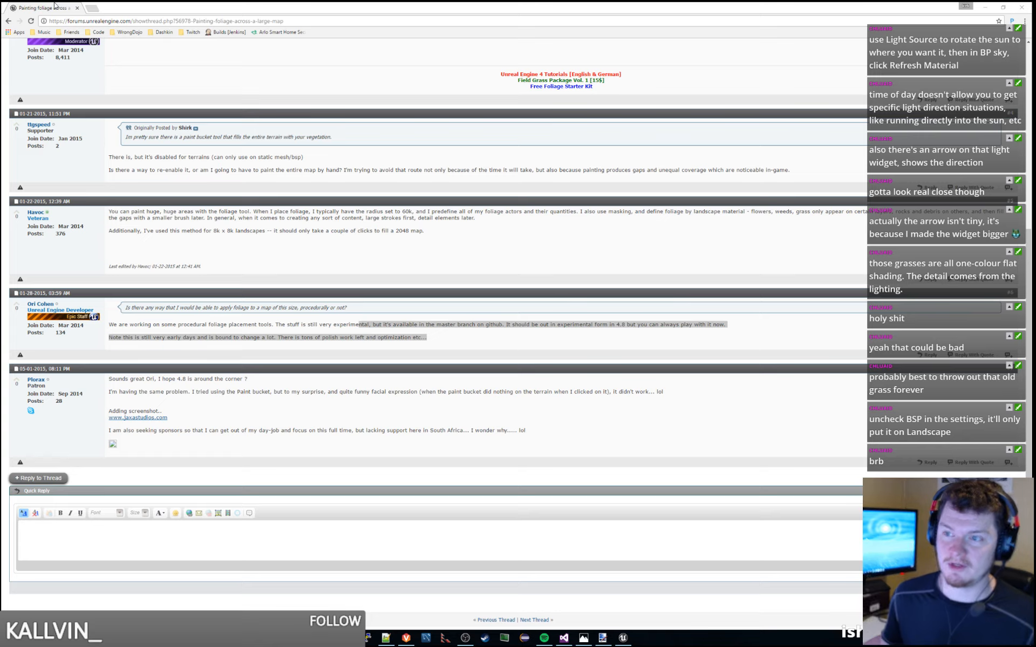
{"action": "left_click_drag", "start_coordinate": [54, 8], "coordinate": [0, 75]}
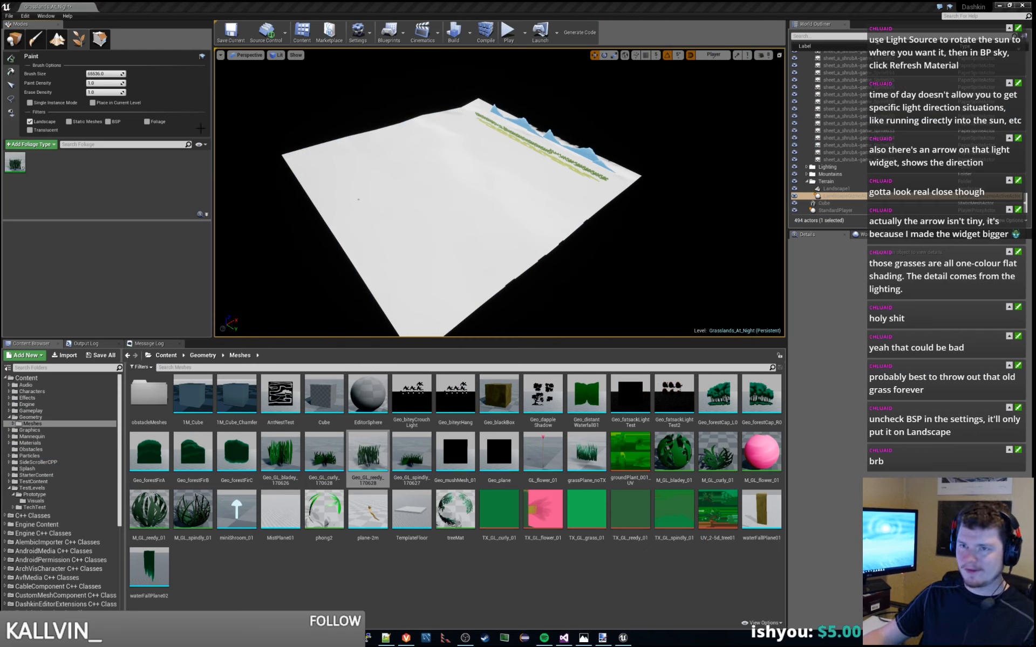
Step: Look through the project-level commands and the Project Settings description page in the Unreal editor, and close the settings
{"action": "left_click", "coordinate": [9, 16]}
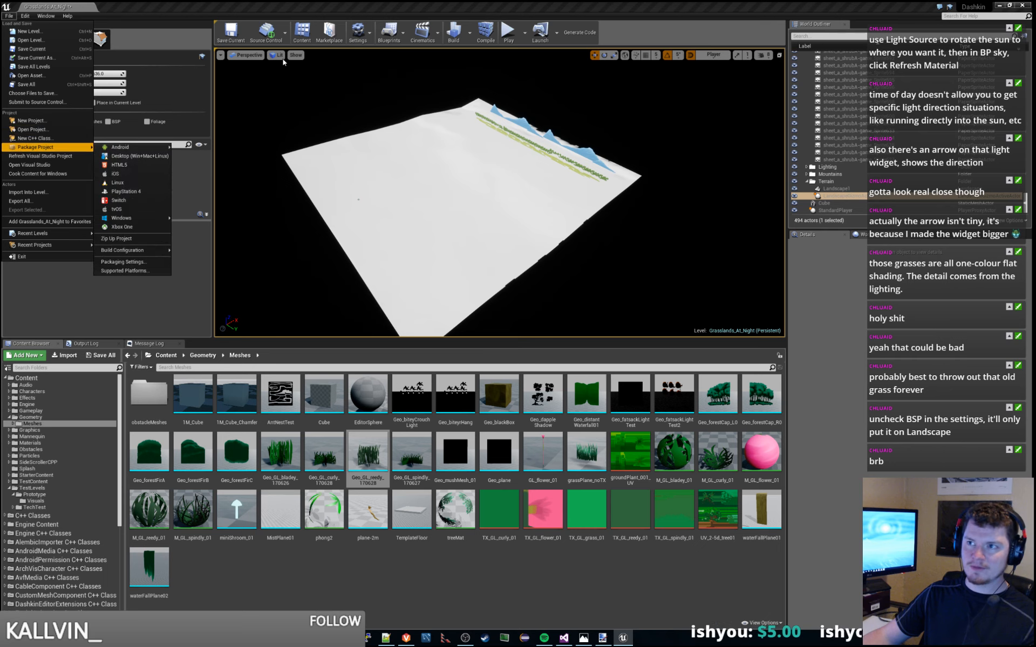
{"action": "left_click", "coordinate": [370, 37]}
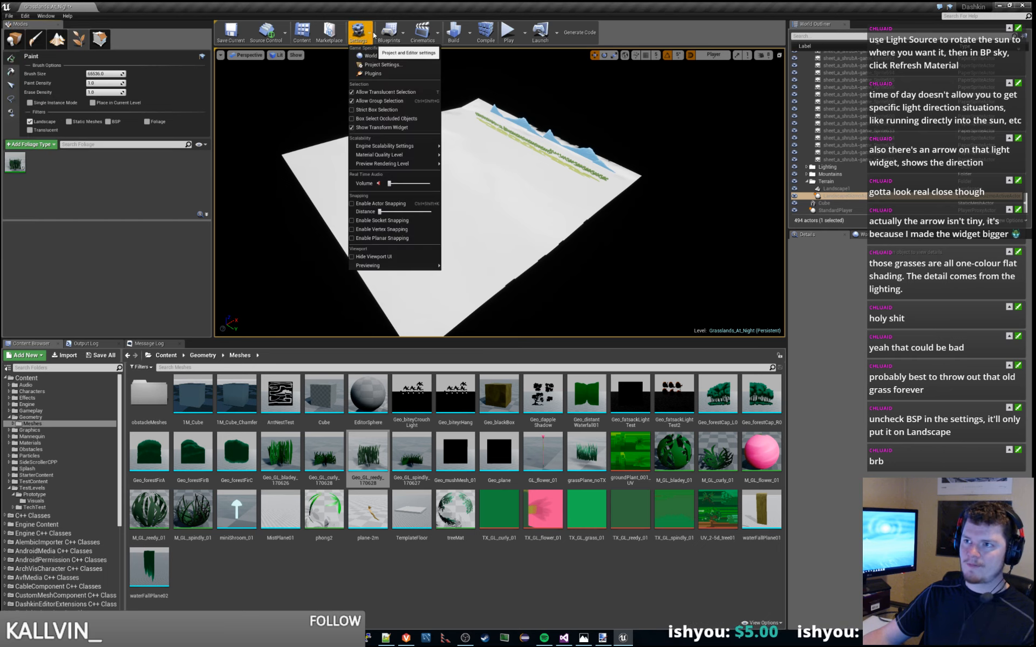
{"action": "left_click", "coordinate": [396, 64]}
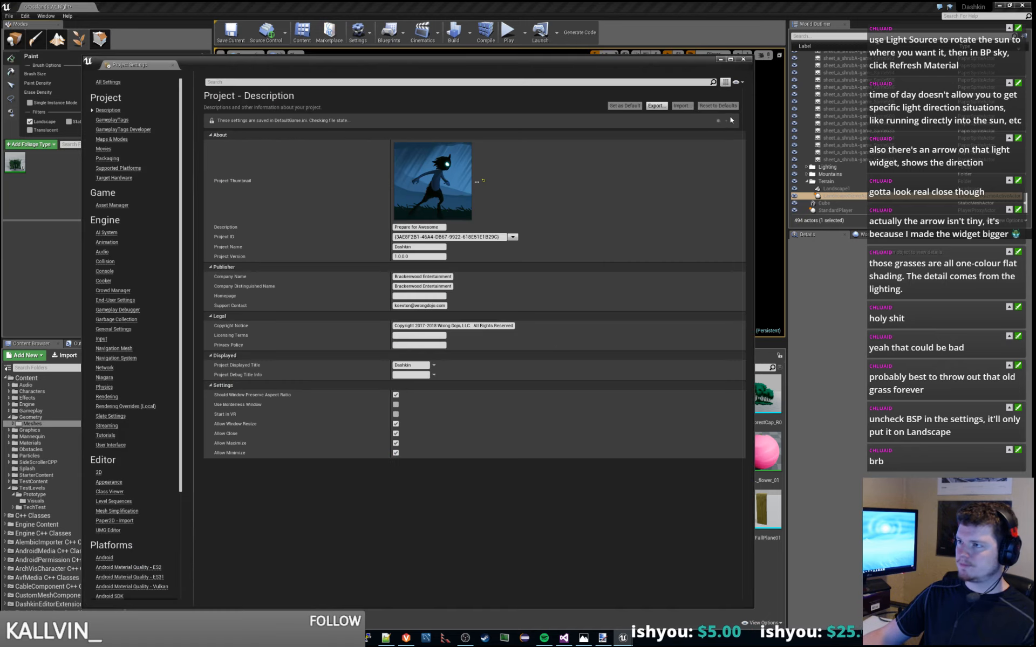
{"action": "left_click", "coordinate": [742, 60]}
Step: Browse the built-in and Editor plugins, search them for "fo" to find foliage tools, and return to the landscape view
{"action": "left_click", "coordinate": [359, 34]}
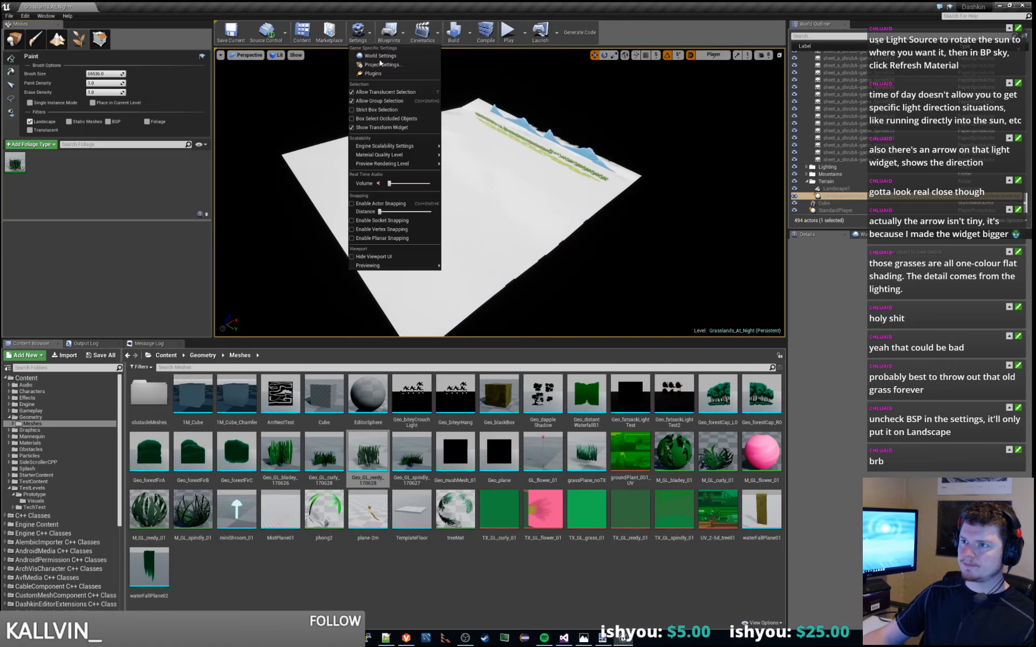
{"action": "left_click", "coordinate": [381, 73]}
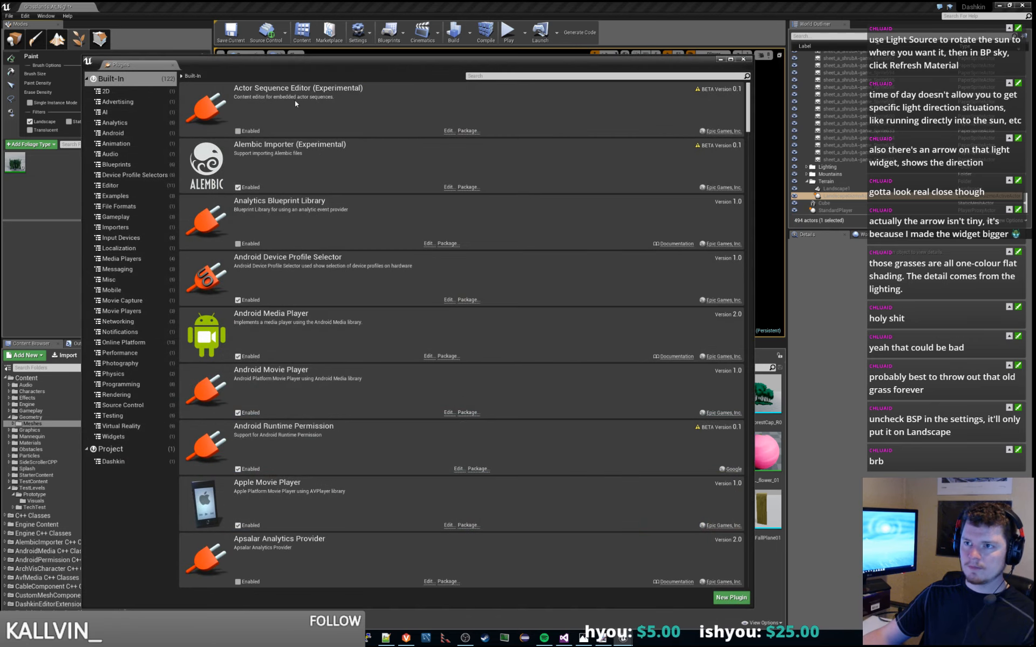
{"action": "scroll", "coordinate": [355, 289], "scroll_direction": "down", "scroll_amount": 8}
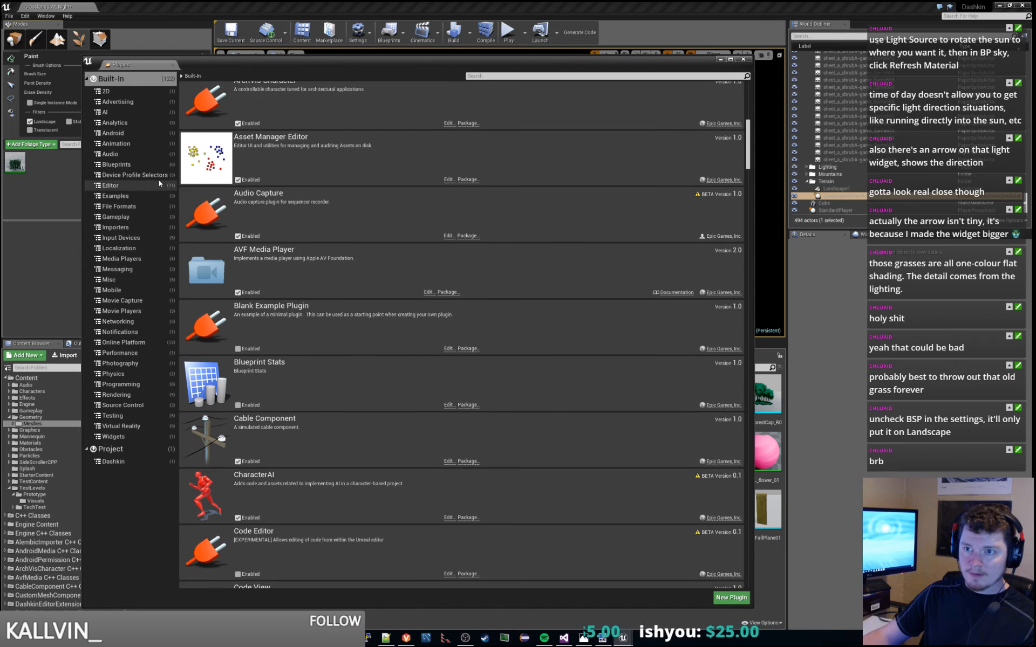
{"action": "left_click", "coordinate": [127, 186]}
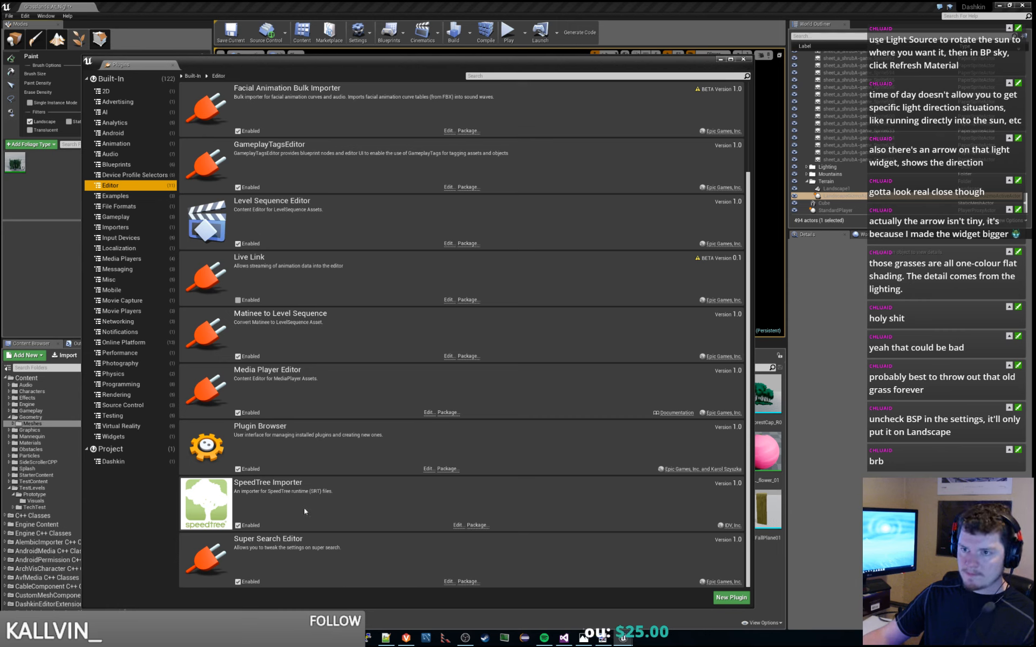
{"action": "left_click", "coordinate": [129, 79]}
{"action": "left_click", "coordinate": [510, 75]}
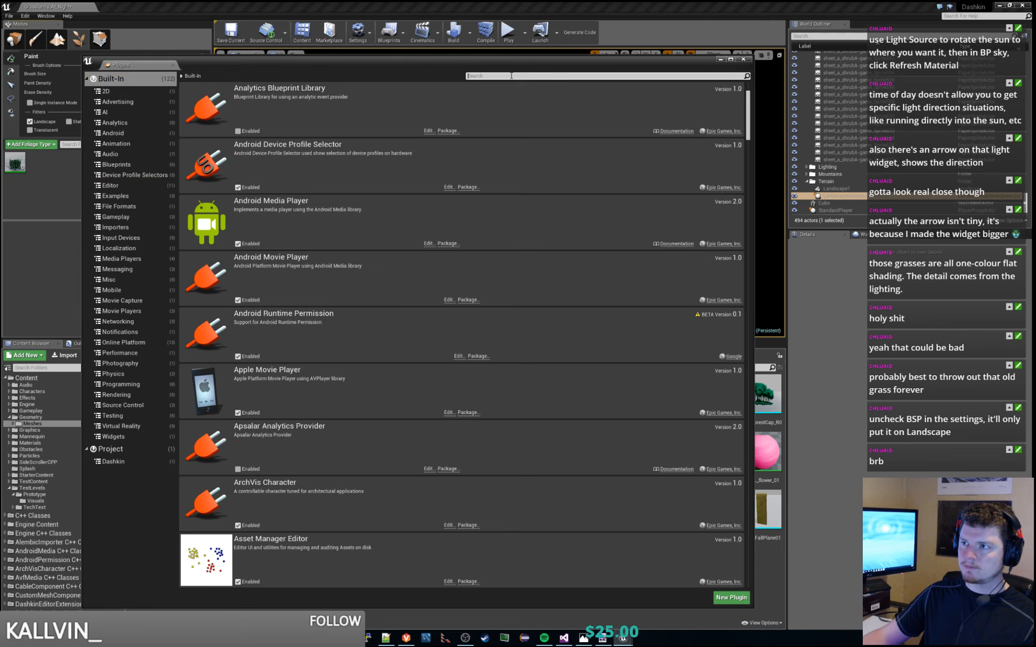
{"action": "type", "text": "fo"}
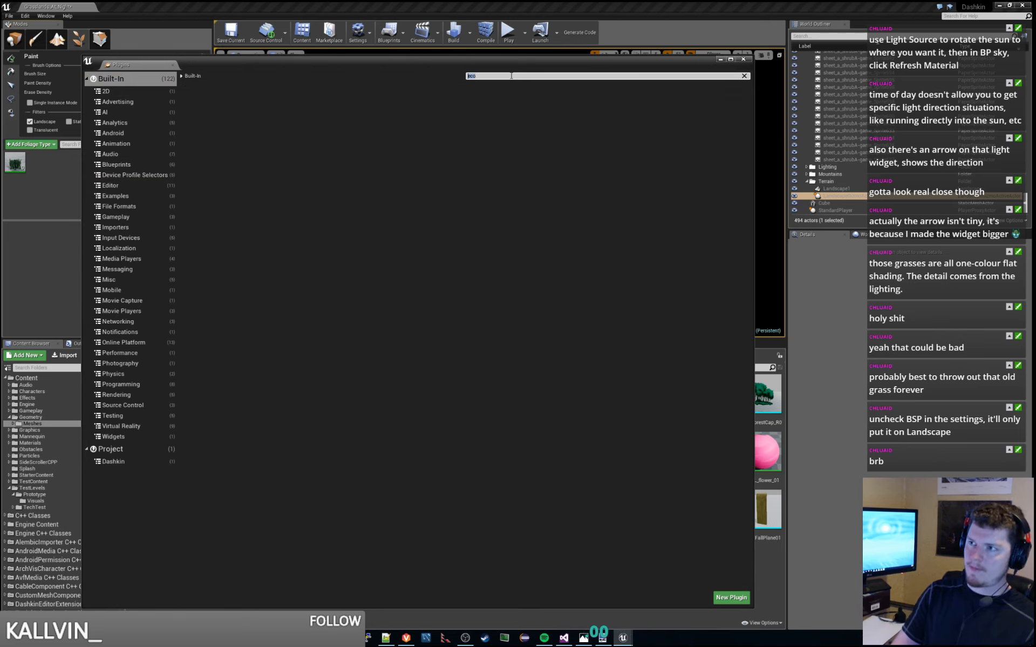
{"action": "type", "text": "l"}
{"action": "key", "text": "BackSpace"}
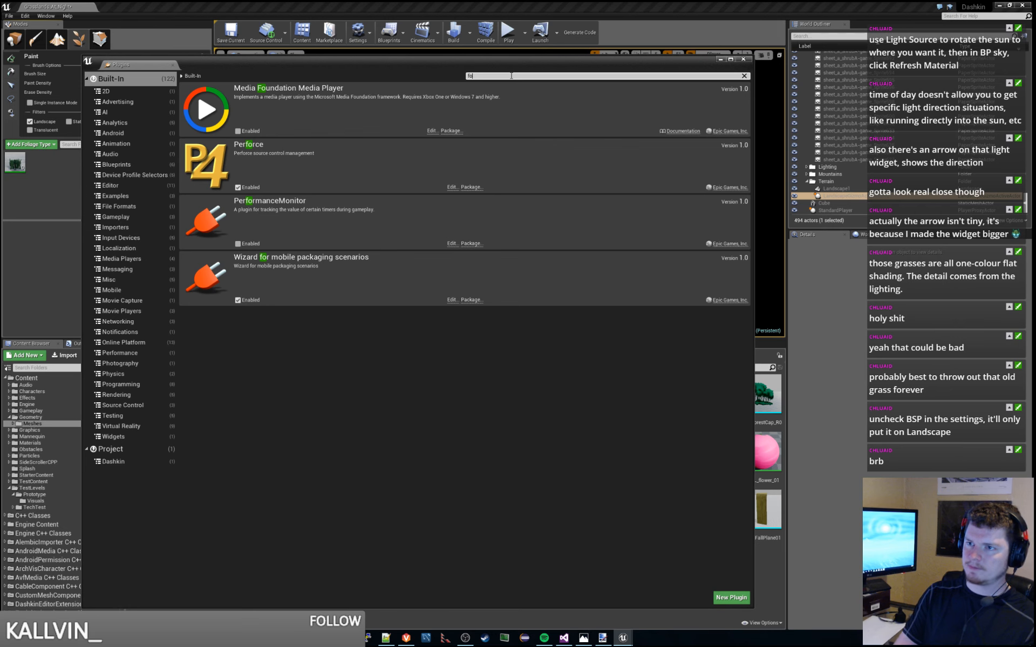
{"action": "key", "text": "BackSpace"}
{"action": "key", "text": "BackSpace"}
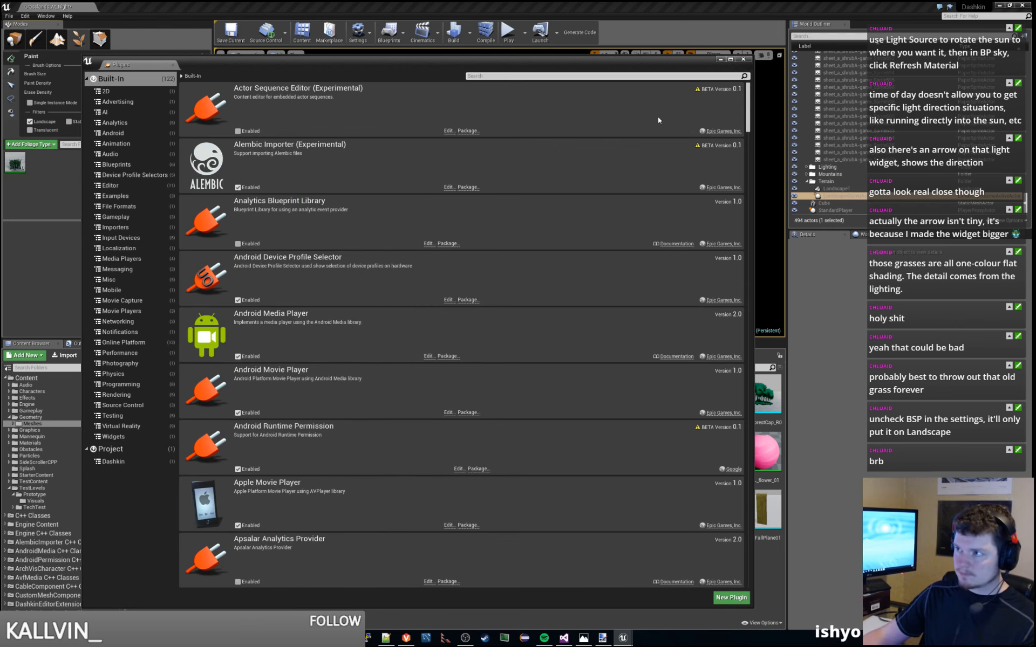
{"action": "left_click", "coordinate": [742, 59]}
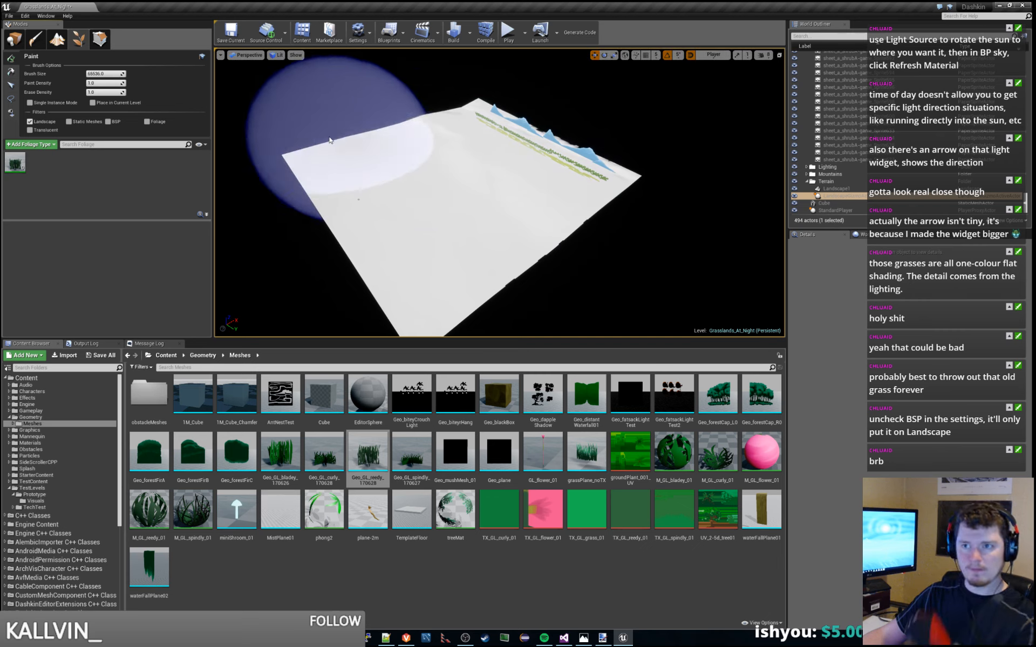
{"action": "right_click_drag", "start_coordinate": [333, 150], "coordinate": [443, 151]}
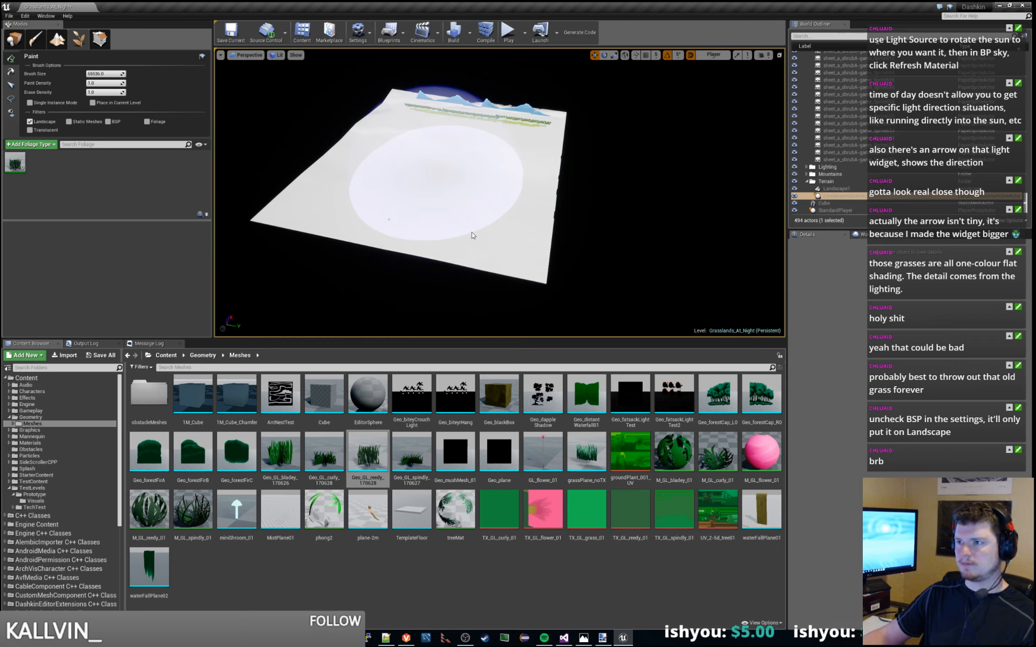
Step: Try painting reedy grass over the middle of the landscape with the 65536 brush, and undo it
{"action": "mouse_move", "coordinate": [472, 235]}
{"action": "left_mouse_down"}
{"action": "mouse_move", "coordinate": [461, 262]}
{"action": "mouse_move", "coordinate": [450, 254]}
{"action": "mouse_move", "coordinate": [440, 179]}
{"action": "left_mouse_up"}
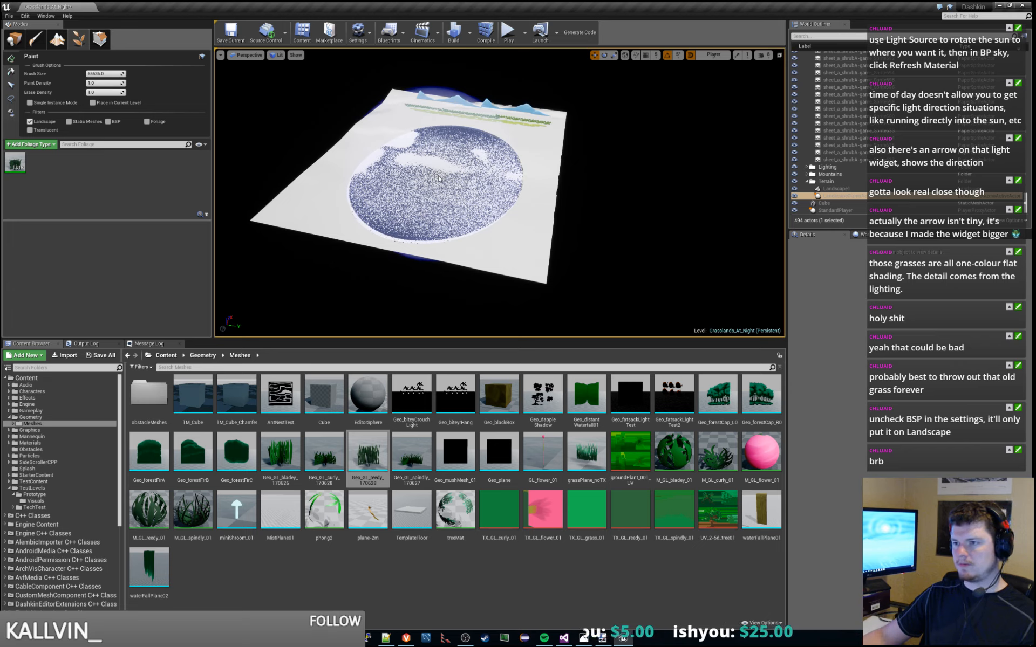
{"action": "left_click", "coordinate": [440, 172]}
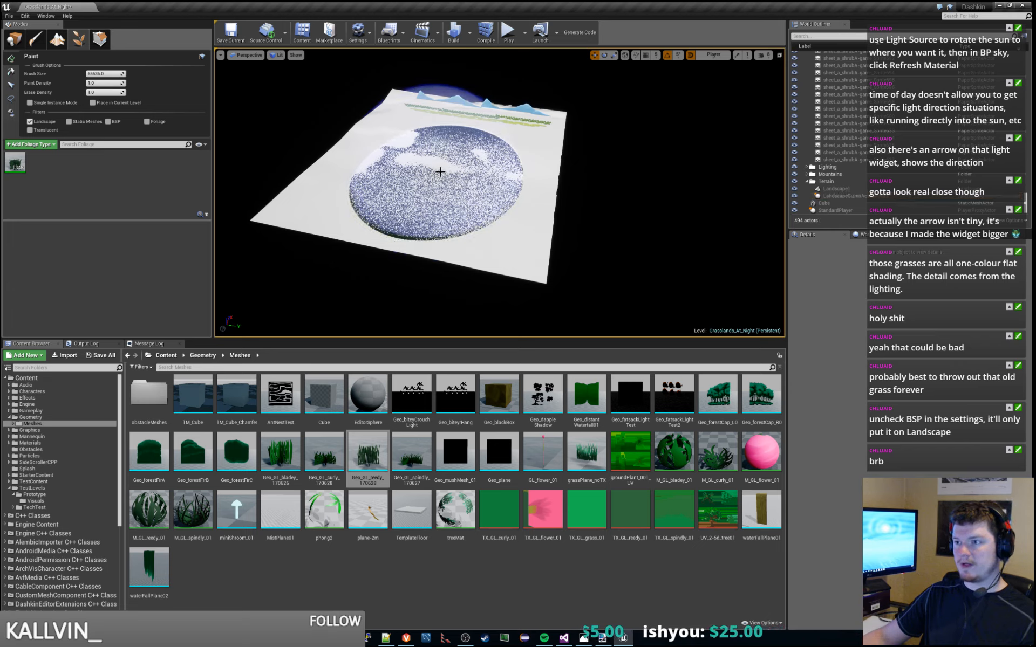
{"action": "key", "text": "ctrl+z"}
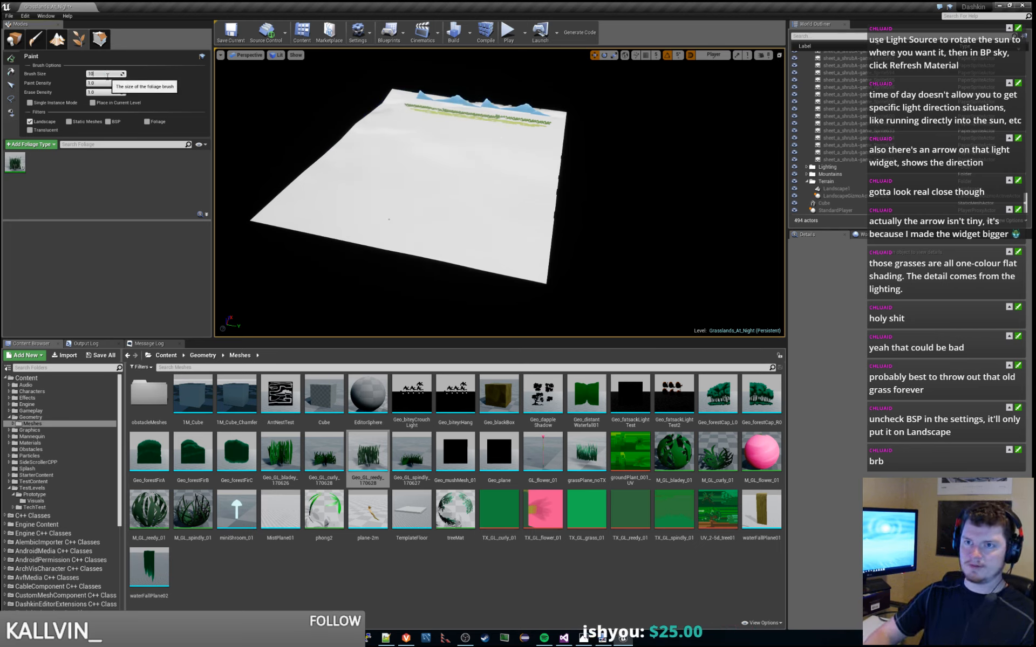
Step: Set the foliage brush size to 1000 and paint a trial strip of reedy grass on the landscape near the cube
{"action": "type", "text": "00"}
{"action": "key", "text": "Return"}
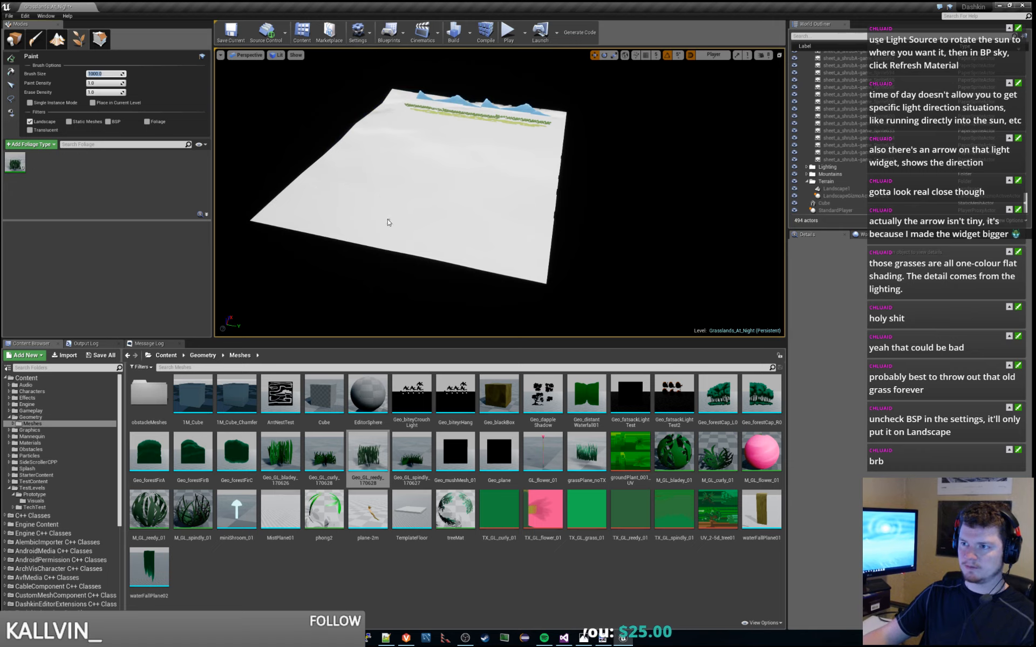
{"action": "right_click_drag", "start_coordinate": [399, 213], "coordinate": [363, 215]}
{"action": "key", "text": "w"}
{"action": "mouse_move", "coordinate": [450, 212]}
{"action": "right_mouse_down"}
{"action": "mouse_move", "coordinate": [434, 223]}
{"action": "mouse_move", "coordinate": [450, 212]}
{"action": "right_mouse_up"}
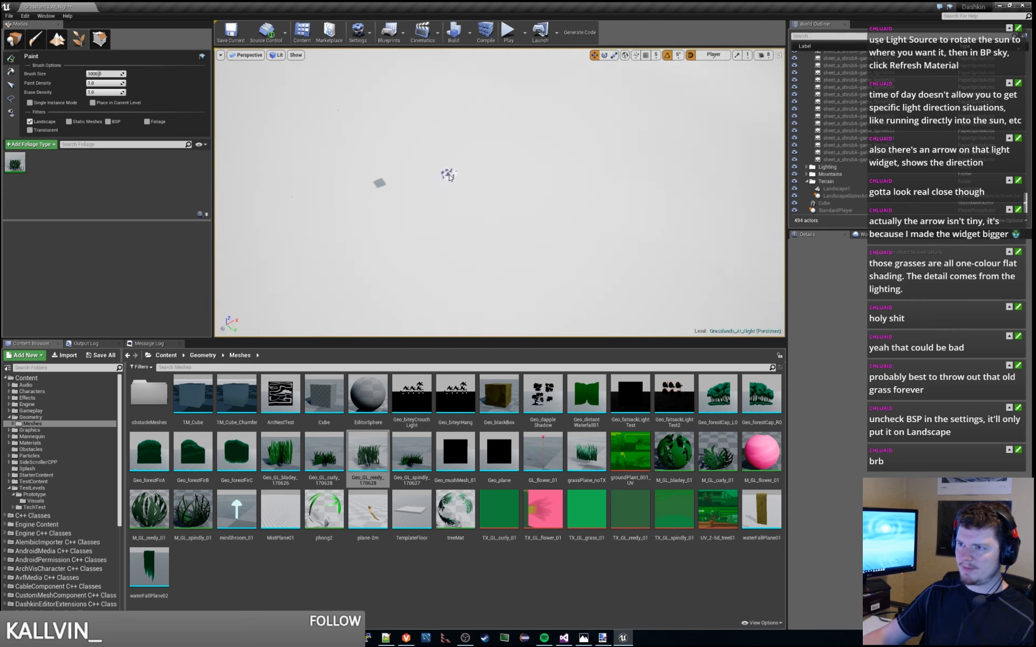
{"action": "left_click_drag", "start_coordinate": [448, 175], "coordinate": [503, 217]}
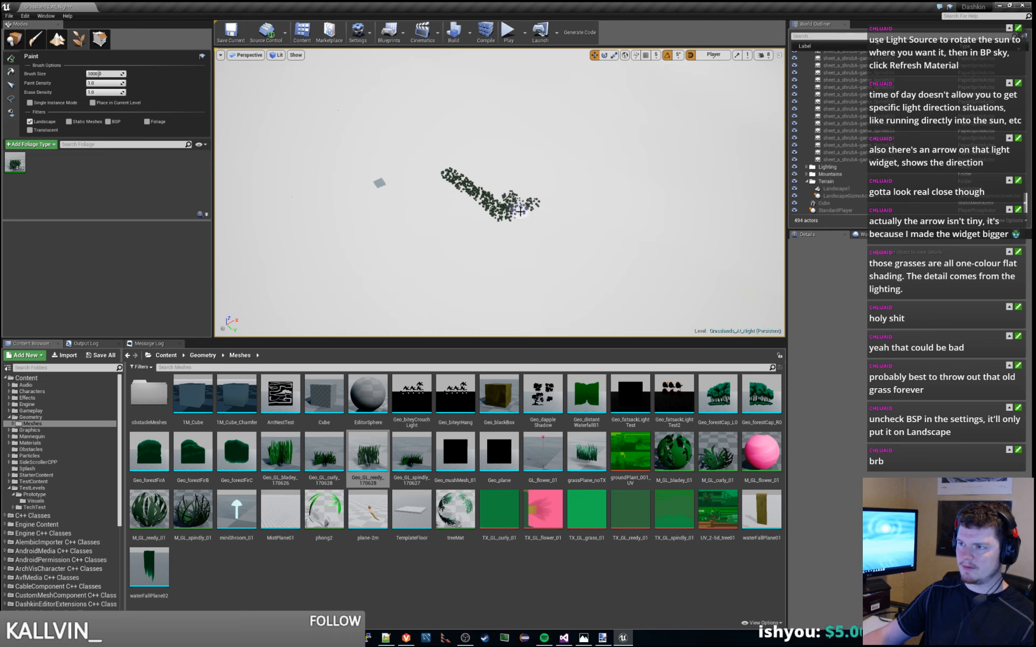
{"action": "mouse_move", "coordinate": [519, 218]}
{"action": "left_mouse_down"}
{"action": "mouse_move", "coordinate": [507, 225]}
{"action": "mouse_move", "coordinate": [519, 221]}
{"action": "mouse_move", "coordinate": [492, 215]}
{"action": "mouse_move", "coordinate": [517, 208]}
{"action": "left_mouse_up"}
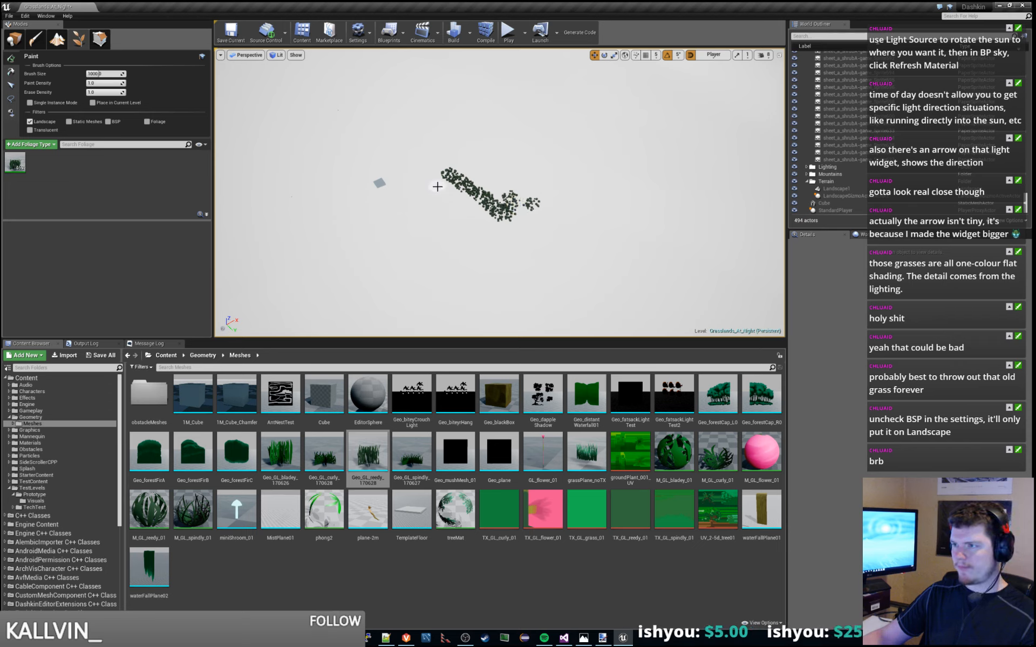
Step: Undo all strokes of the trial grass strip
{"action": "key", "text": "ctrl+z"}
{"action": "key", "text": "ctrl+z"}
{"action": "key", "text": "ctrl+z"}
{"action": "key", "text": "ctrl+z"}
{"action": "key", "text": "ctrl+z"}
{"action": "key", "text": "ctrl+z"}
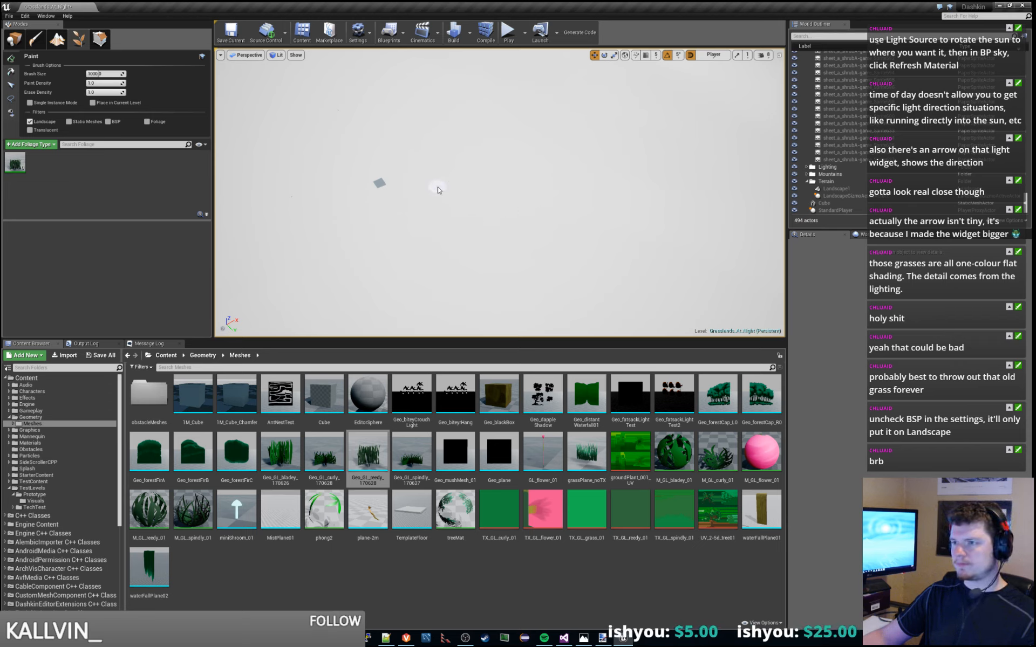
Step: Set the foliage brush size to 65536 and paint reedy grass over the landscape in large overlapping strokes
{"action": "right_click_drag", "start_coordinate": [438, 187], "coordinate": [499, 116]}
{"action": "key", "text": "s"}
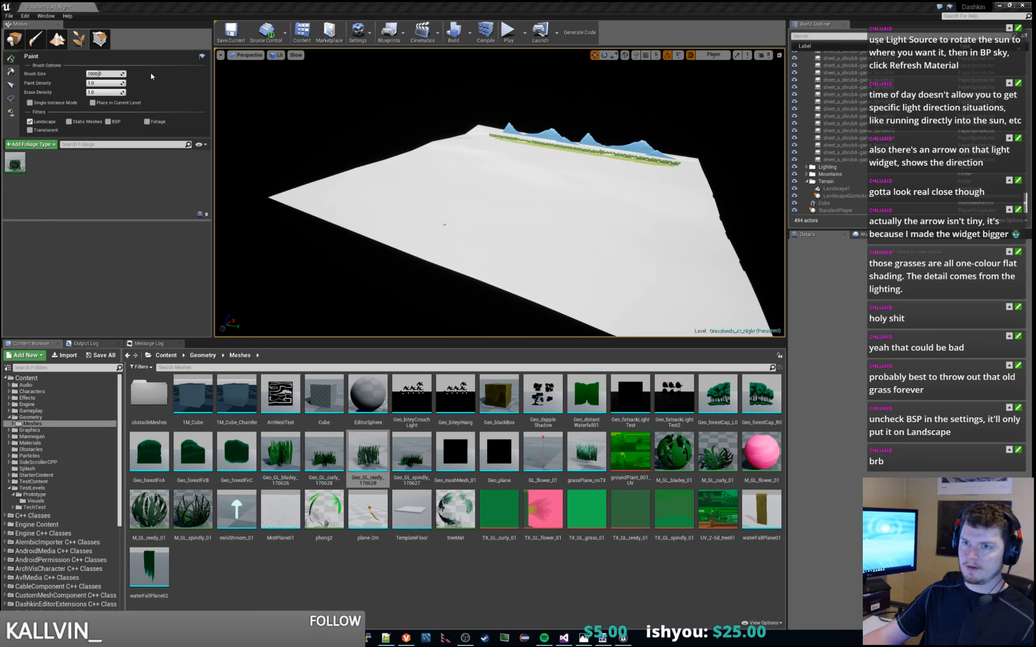
{"action": "left_click", "coordinate": [111, 74]}
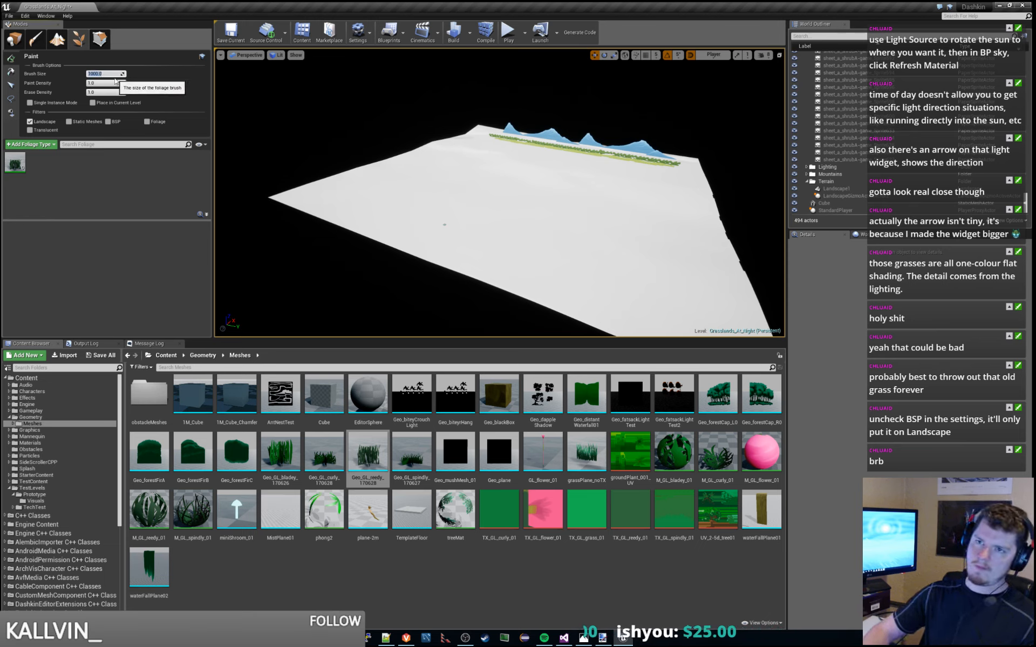
{"action": "type", "text": "6400000"}
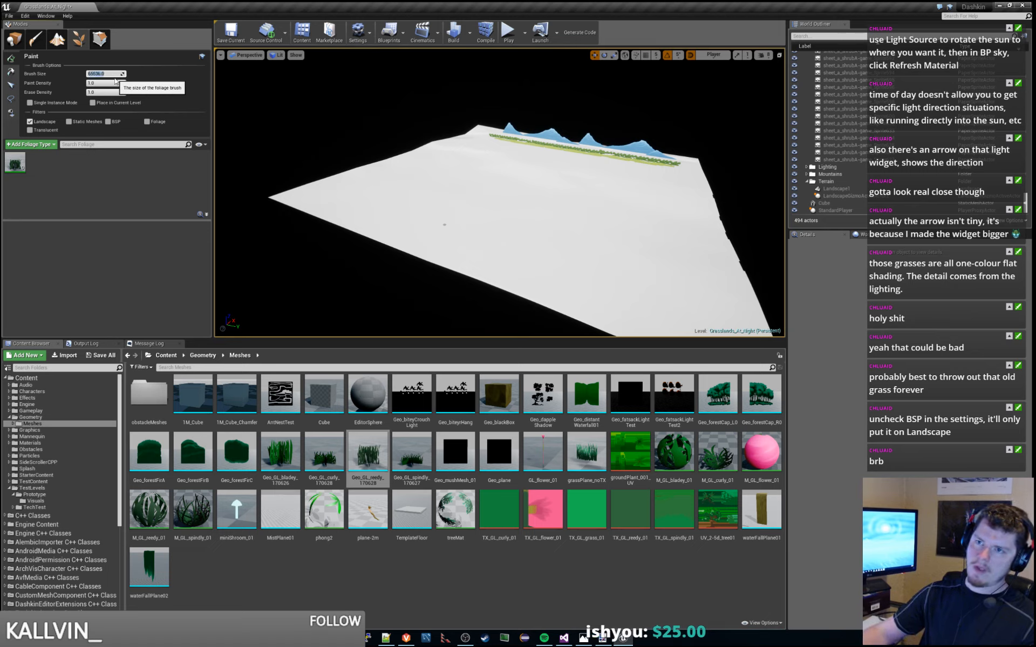
{"action": "key", "text": "Return"}
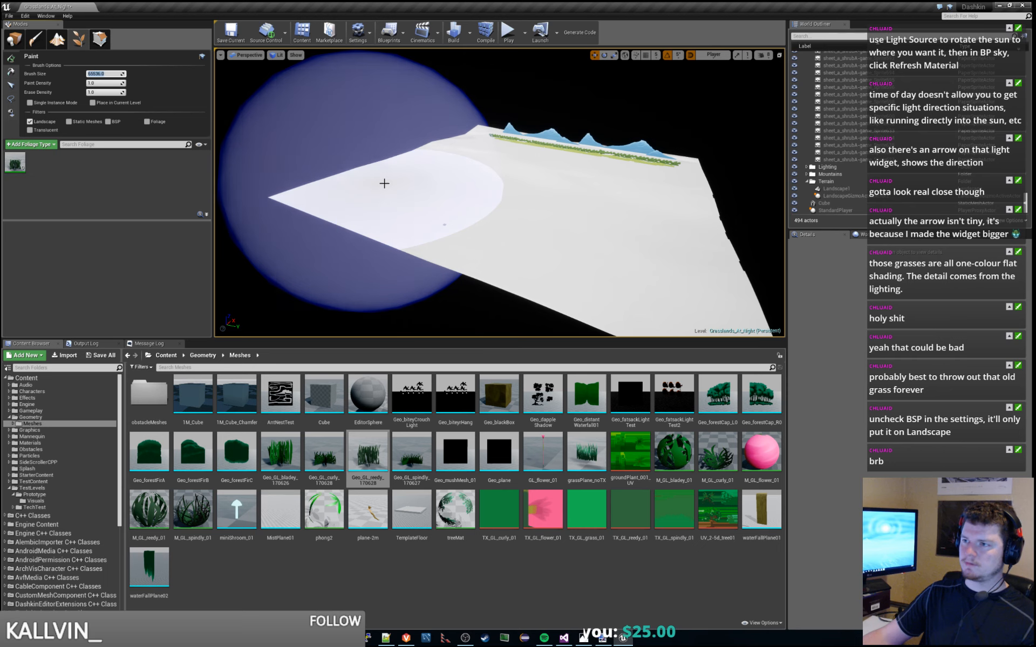
{"action": "left_click_drag", "start_coordinate": [458, 156], "coordinate": [477, 143]}
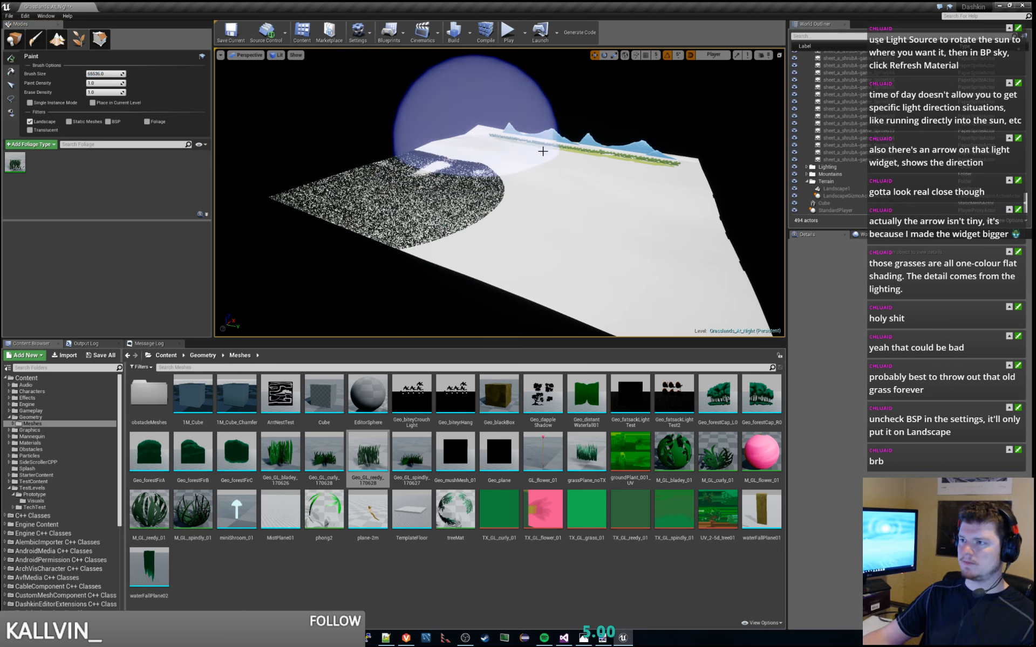
{"action": "mouse_move", "coordinate": [542, 152]}
{"action": "left_mouse_down"}
{"action": "mouse_move", "coordinate": [555, 170]}
{"action": "mouse_move", "coordinate": [536, 224]}
{"action": "mouse_move", "coordinate": [503, 238]}
{"action": "left_mouse_up"}
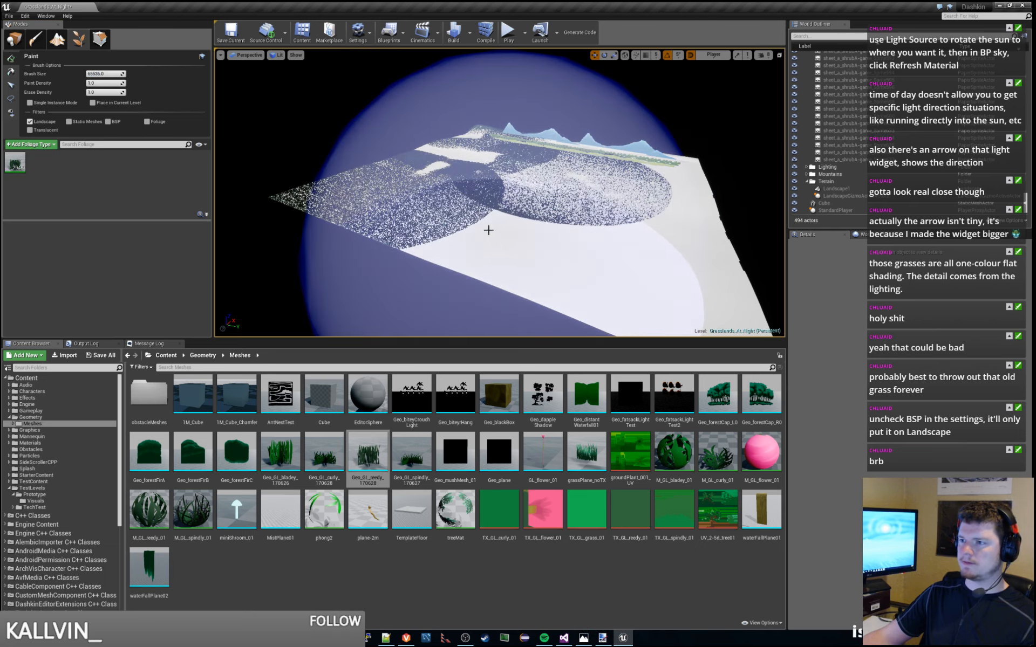
{"action": "right_click_drag", "start_coordinate": [488, 229], "coordinate": [543, 193]}
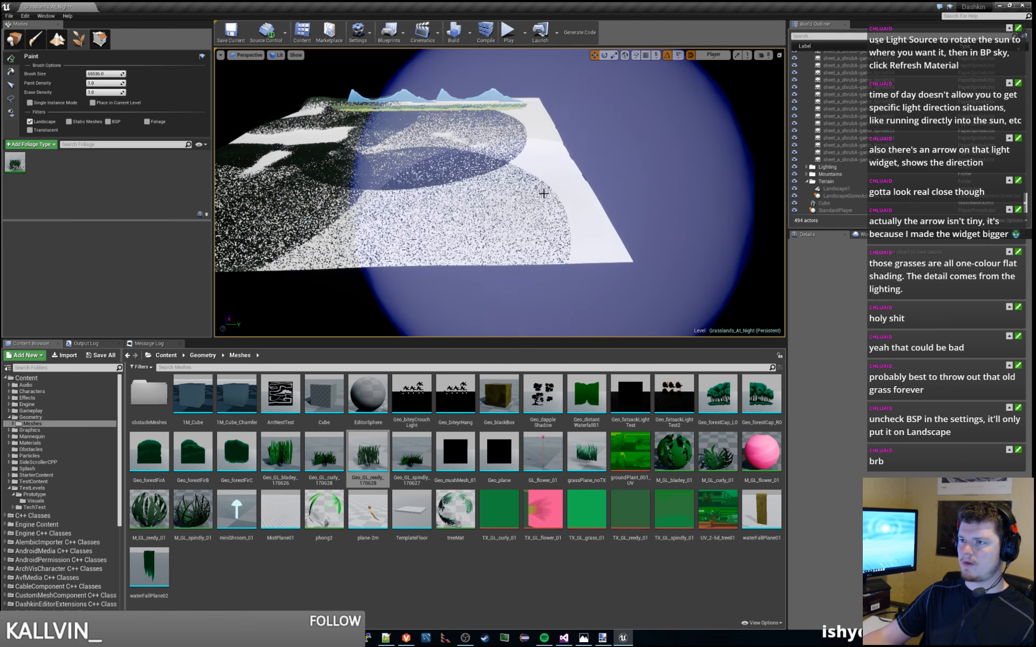
{"action": "mouse_move", "coordinate": [538, 162]}
{"action": "left_mouse_down"}
{"action": "mouse_move", "coordinate": [493, 106]}
{"action": "mouse_move", "coordinate": [429, 104]}
{"action": "left_mouse_up"}
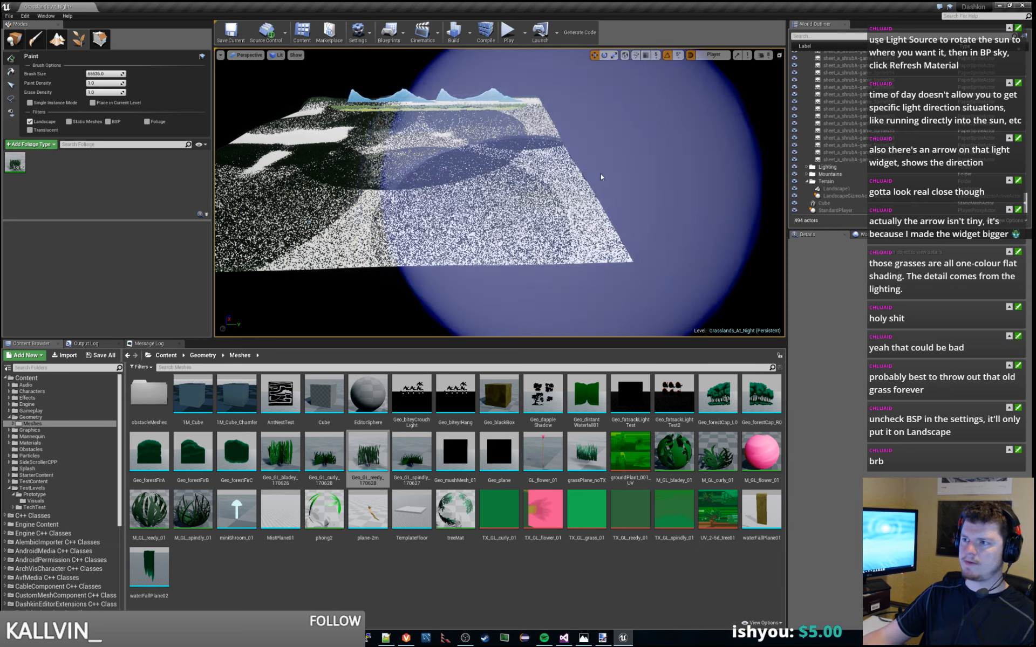
Step: Examine the painted grass up close, in two play tests of the level, and along the landscape's edges for coverage and gaps
{"action": "mouse_move", "coordinate": [600, 177]}
{"action": "right_mouse_down"}
{"action": "mouse_move", "coordinate": [581, 177]}
{"action": "mouse_move", "coordinate": [582, 157]}
{"action": "mouse_move", "coordinate": [526, 161]}
{"action": "mouse_move", "coordinate": [529, 123]}
{"action": "mouse_move", "coordinate": [583, 70]}
{"action": "right_mouse_up"}
{"action": "key", "text": "w"}
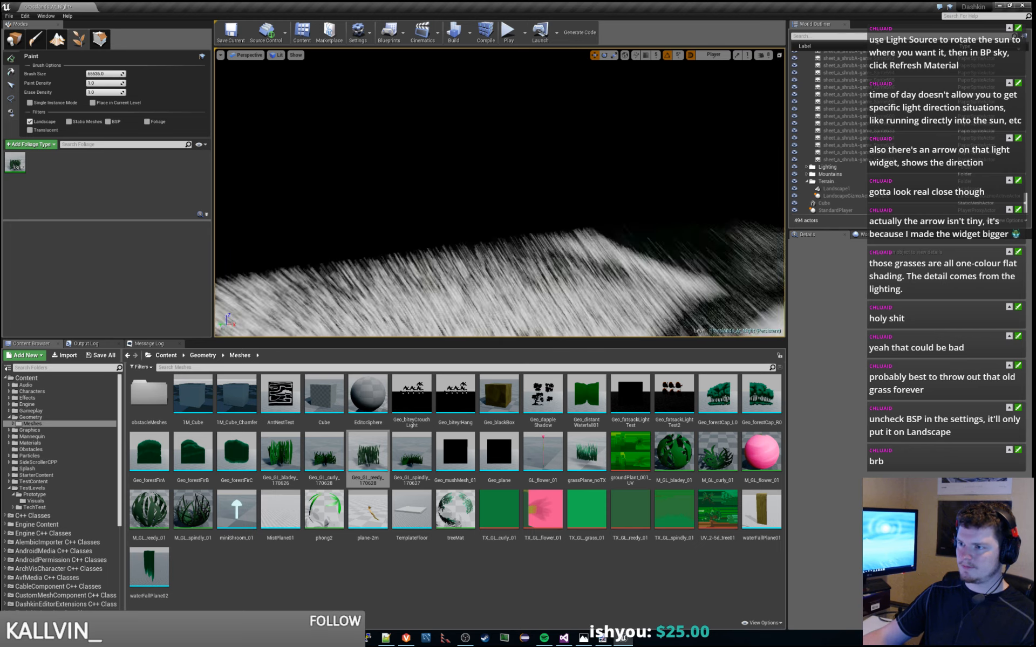
{"action": "right_click_drag", "start_coordinate": [575, 157], "coordinate": [581, 158]}
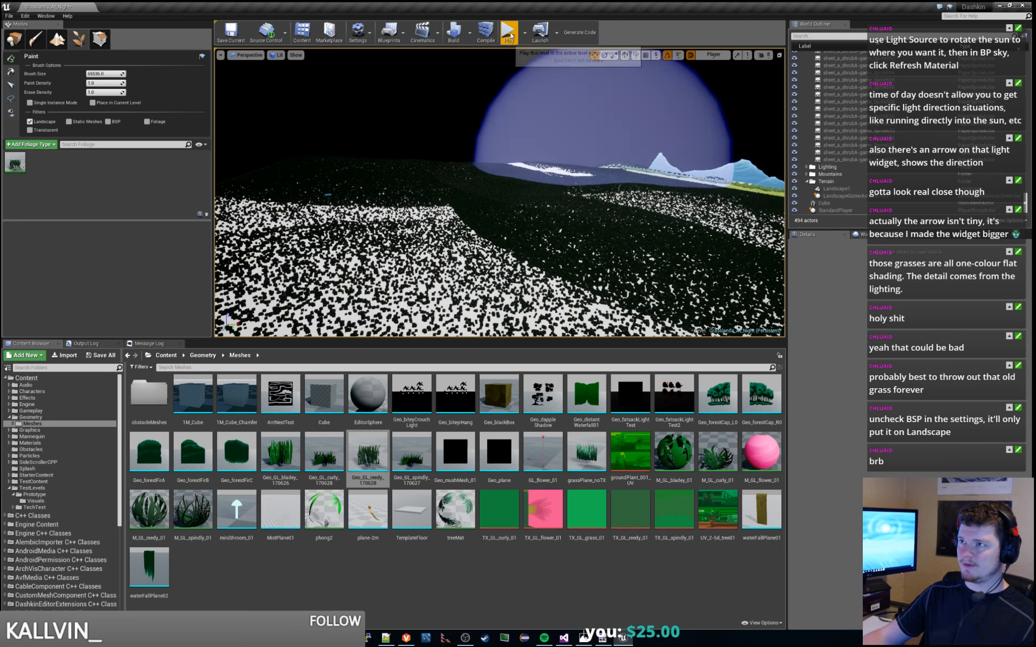
{"action": "left_click", "coordinate": [511, 34]}
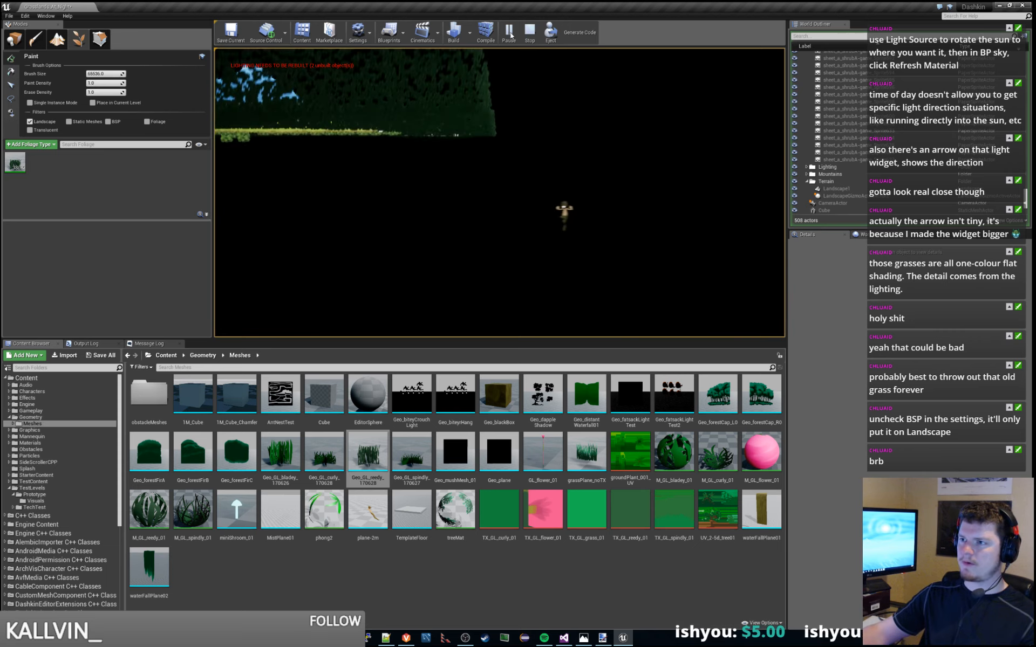
{"action": "key", "text": "Escape"}
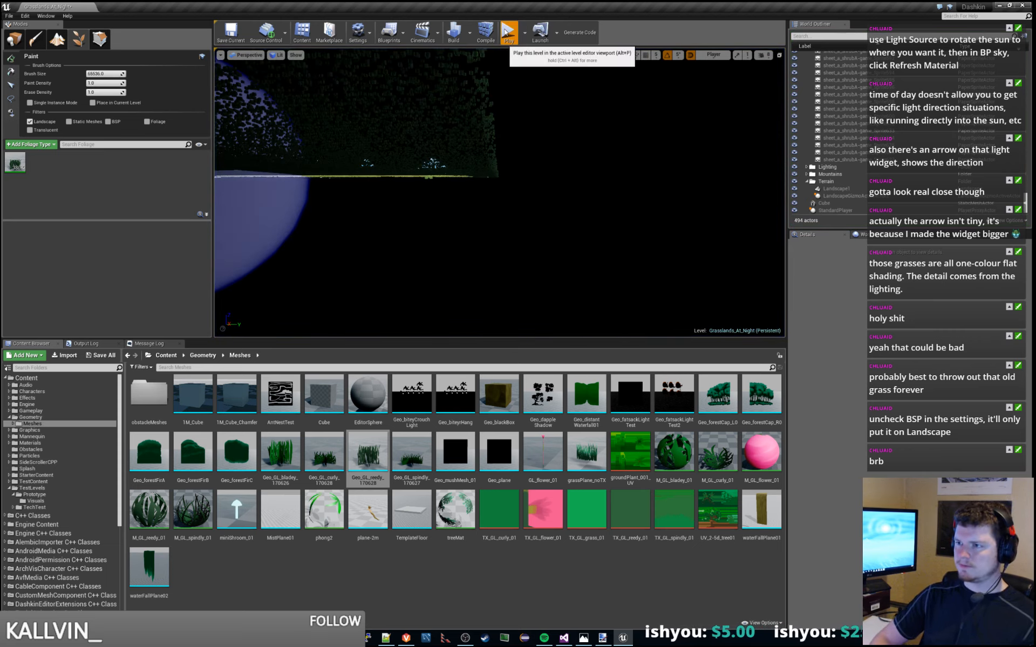
{"action": "left_click", "coordinate": [506, 33]}
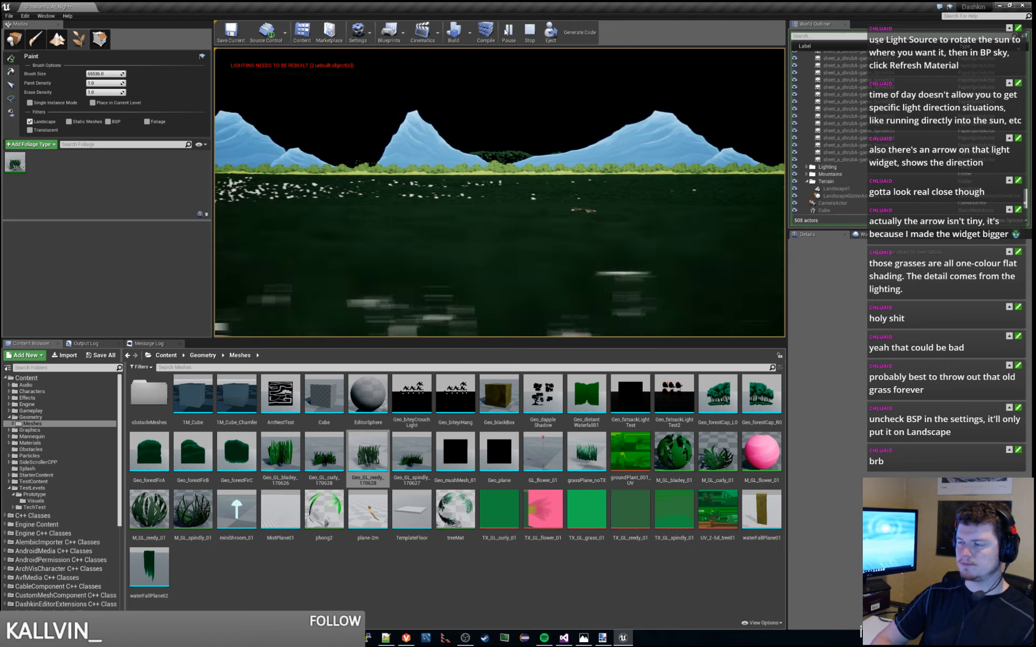
{"action": "key", "text": "Escape"}
{"action": "key", "text": "w"}
{"action": "mouse_move", "coordinate": [499, 193]}
{"action": "right_mouse_down"}
{"action": "mouse_move", "coordinate": [499, 161]}
{"action": "mouse_move", "coordinate": [461, 186]}
{"action": "mouse_move", "coordinate": [546, 222]}
{"action": "mouse_move", "coordinate": [539, 251]}
{"action": "mouse_move", "coordinate": [480, 279]}
{"action": "right_mouse_up"}
{"action": "key", "text": "d"}
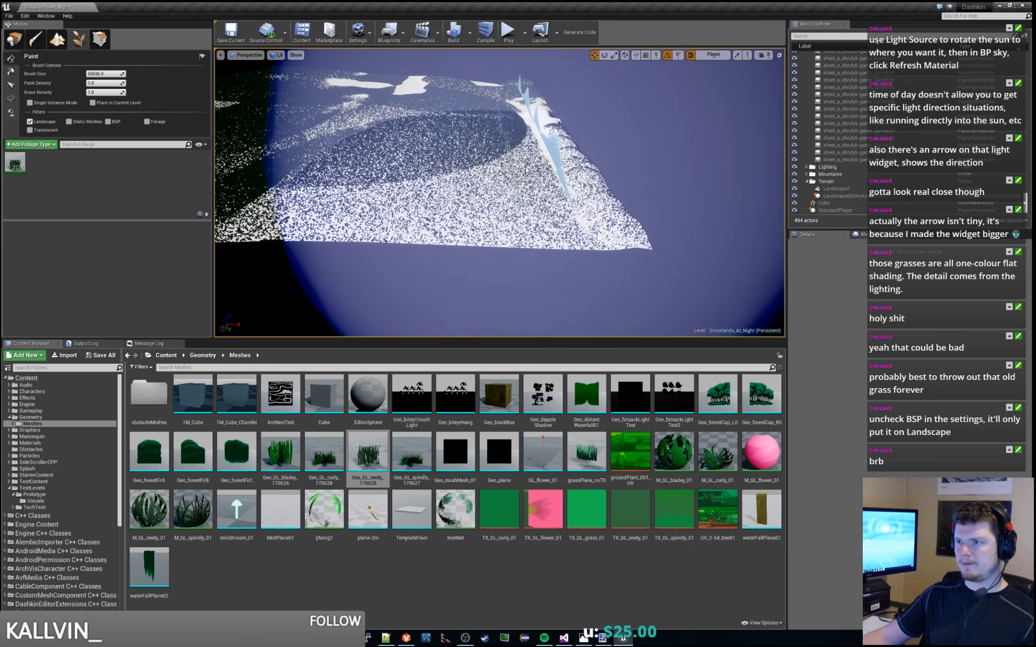
{"action": "right_click_drag", "start_coordinate": [526, 169], "coordinate": [431, 144]}
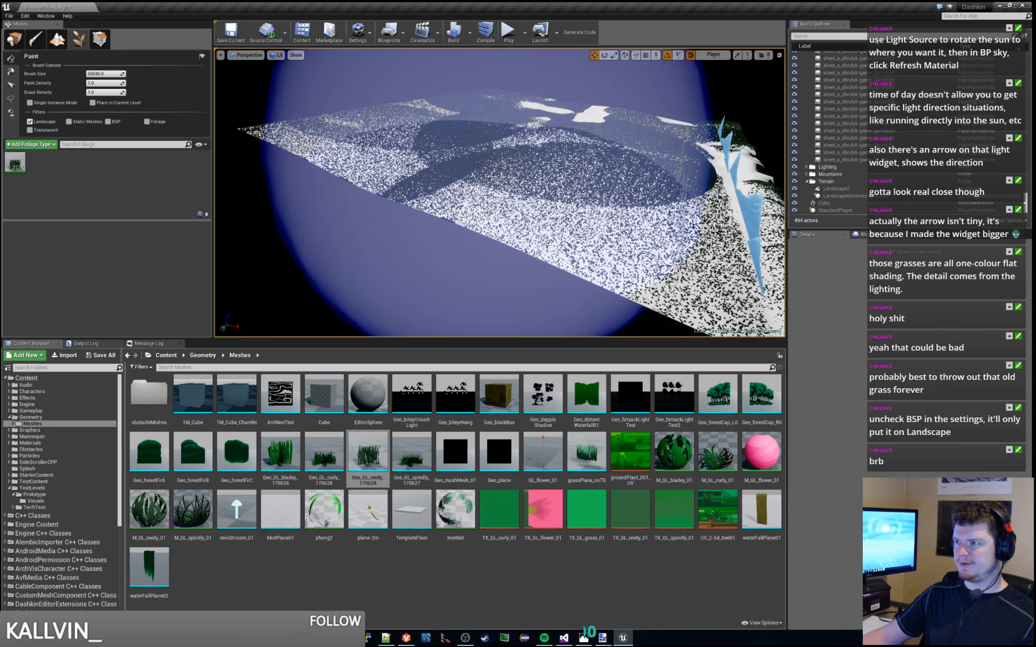
{"action": "right_click_drag", "start_coordinate": [491, 176], "coordinate": [525, 190]}
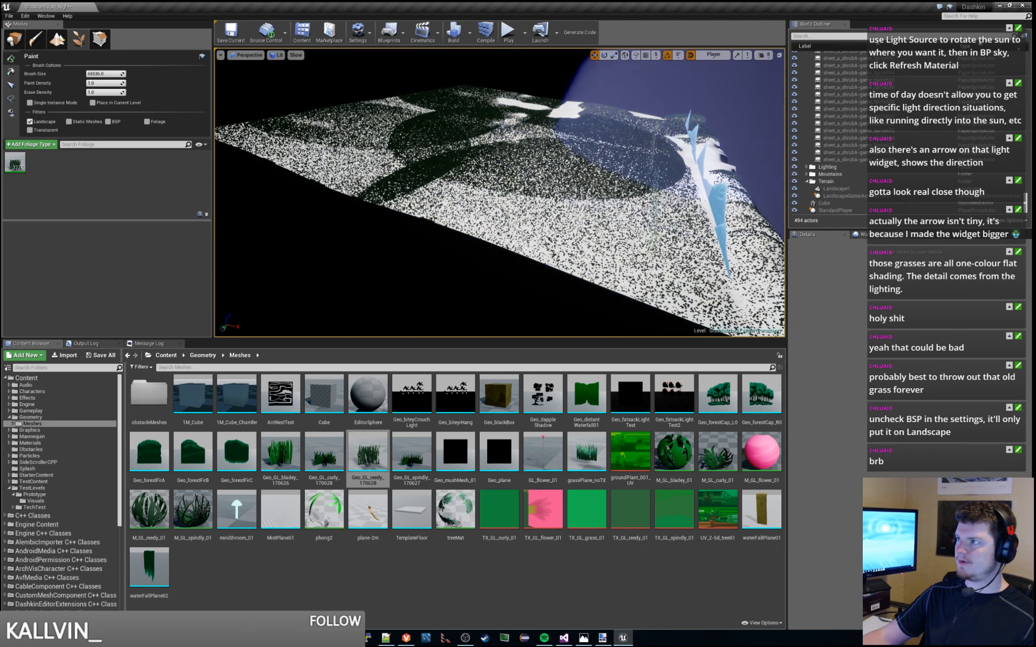
Step: Close the Unreal editor without saving the painted grass, and relaunch the Dashkin project from Visual Studio with the Local Windows Debugger
{"action": "left_click", "coordinate": [1021, 5]}
{"action": "left_click", "coordinate": [593, 398]}
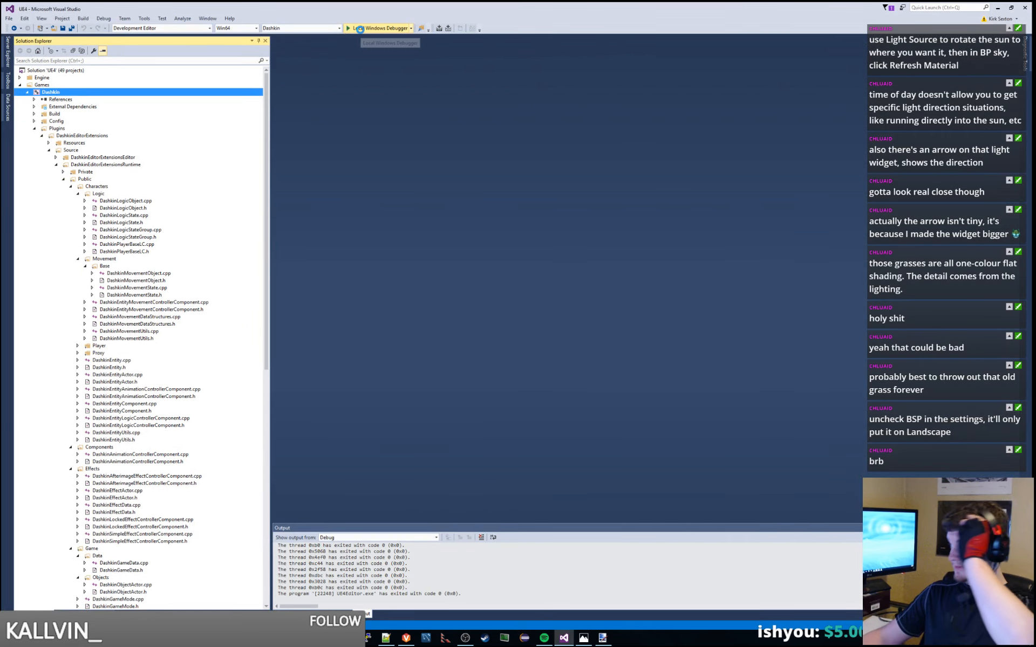
{"action": "left_click", "coordinate": [360, 29]}
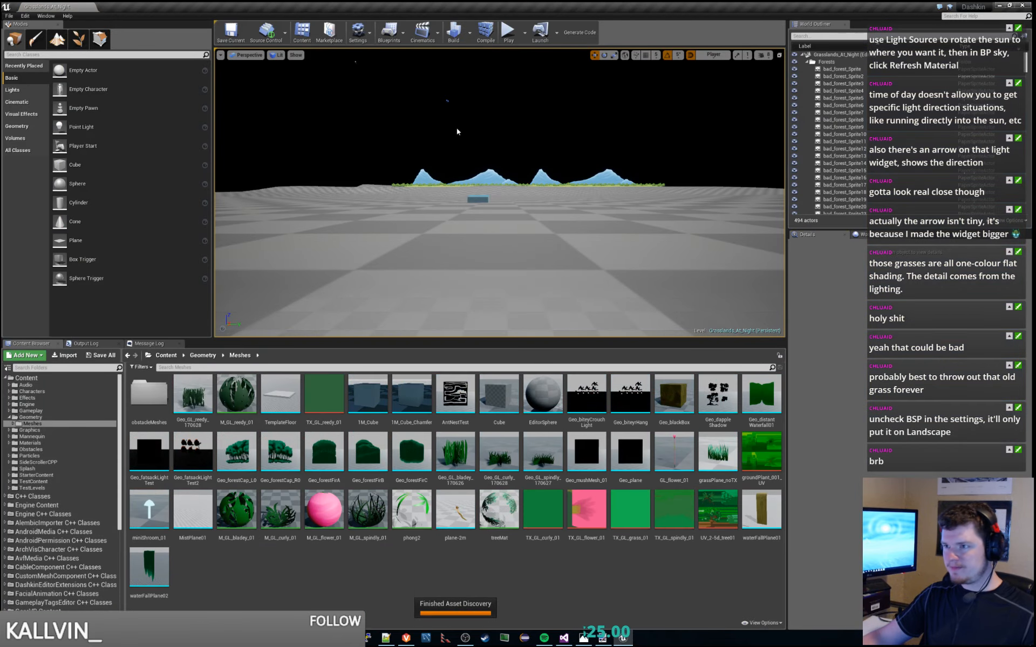
Step: Paint one large patch of Geo_GL_reedy_170628 foliage over the landscape's centre with the 65536 brush, and test it in play mode
{"action": "right_click_drag", "start_coordinate": [547, 197], "coordinate": [531, 218]}
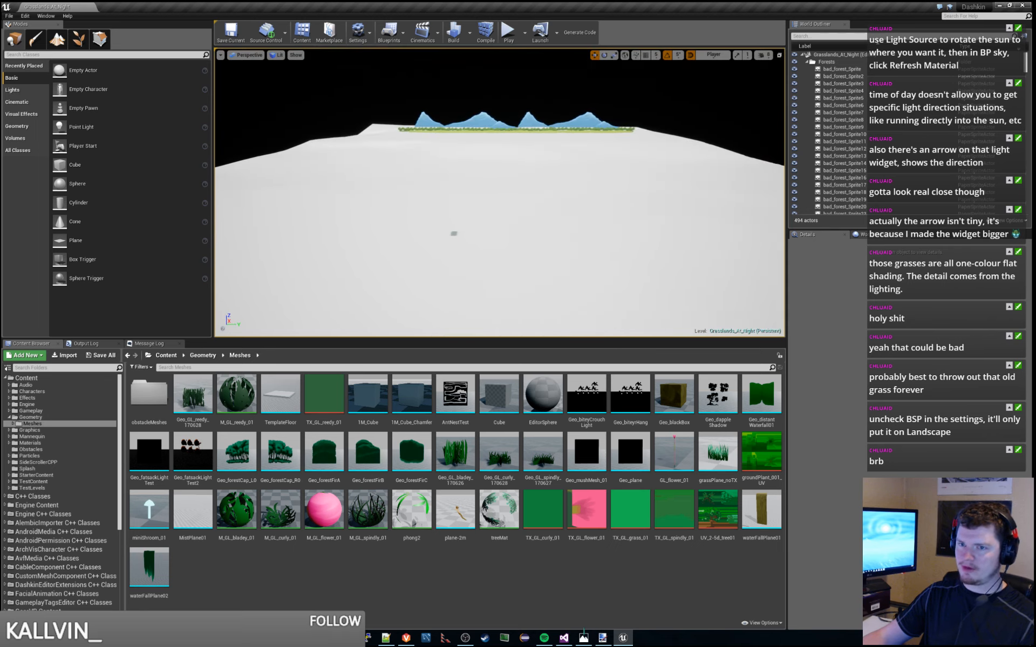
{"action": "left_click", "coordinate": [79, 40]}
{"action": "left_click", "coordinate": [16, 162]}
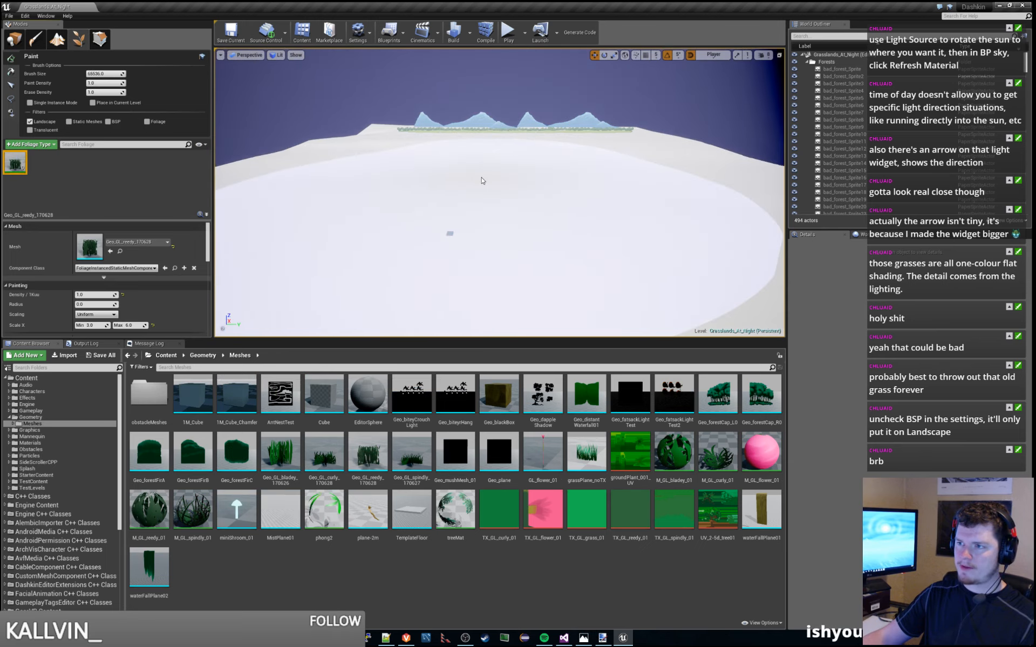
{"action": "left_click", "coordinate": [481, 180]}
{"action": "mouse_move", "coordinate": [481, 180]}
{"action": "right_mouse_down"}
{"action": "mouse_move", "coordinate": [479, 214]}
{"action": "mouse_move", "coordinate": [446, 192]}
{"action": "mouse_move", "coordinate": [451, 229]}
{"action": "mouse_move", "coordinate": [450, 204]}
{"action": "mouse_move", "coordinate": [485, 225]}
{"action": "right_mouse_up"}
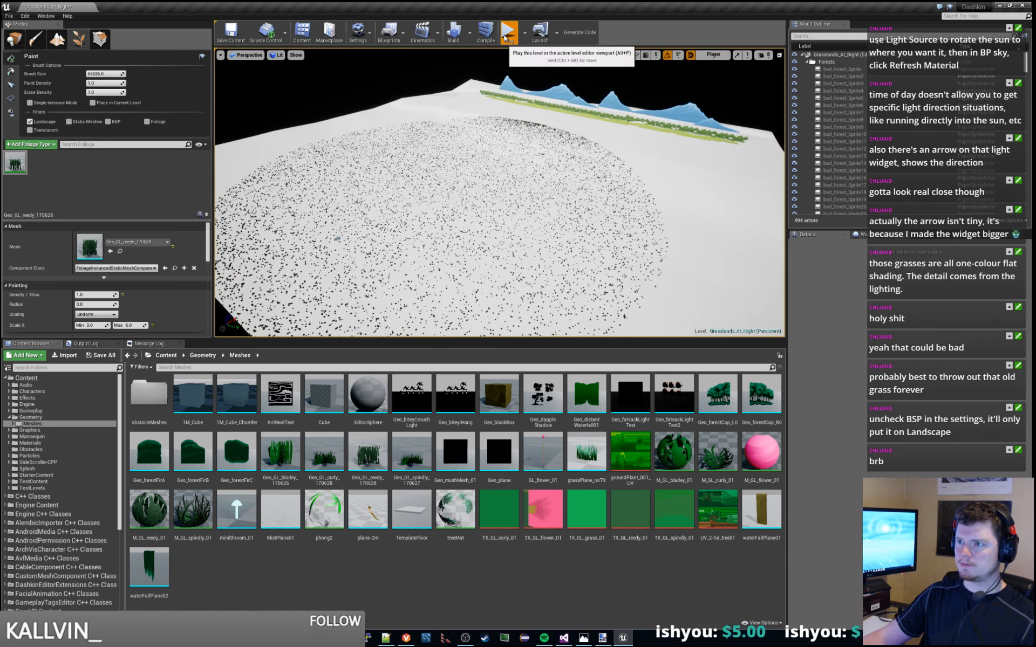
{"action": "left_click", "coordinate": [507, 33]}
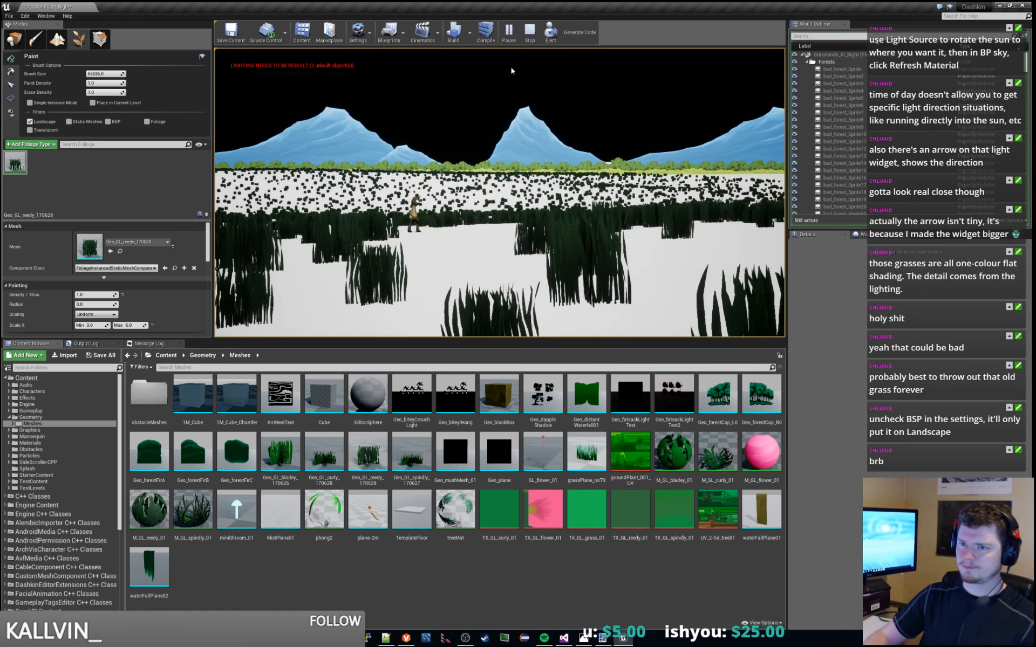
{"action": "key", "text": "Escape"}
Step: Replace the sparse centre patch with one painted at a Density / 1Kuu of 15, and test it in play mode
{"action": "right_click_drag", "start_coordinate": [509, 119], "coordinate": [507, 127]}
{"action": "key", "text": "s"}
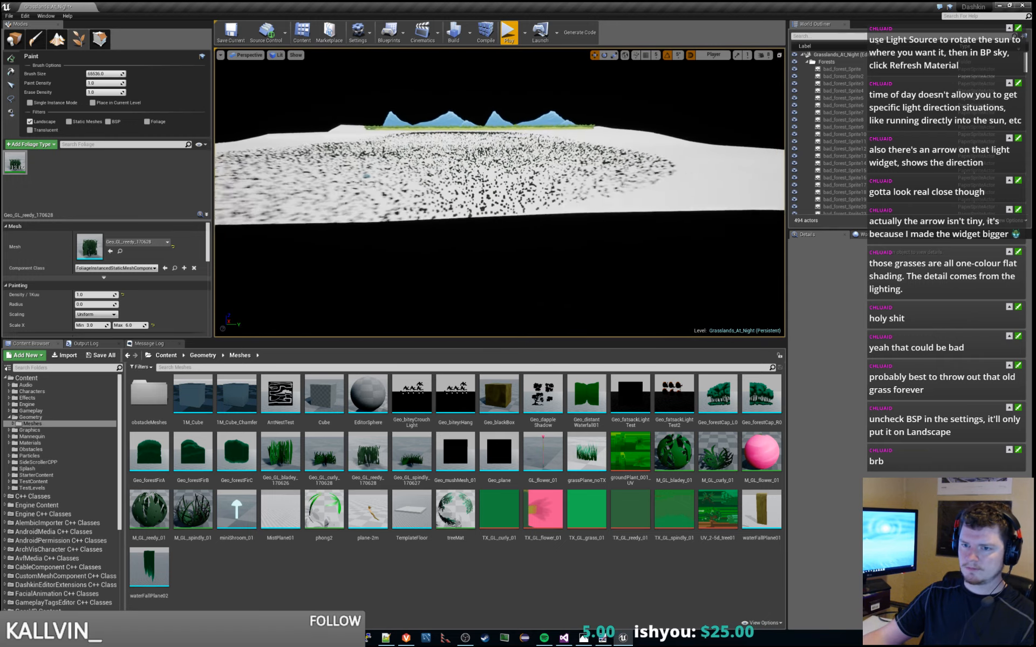
{"action": "left_click", "coordinate": [458, 199], "text": "shift"}
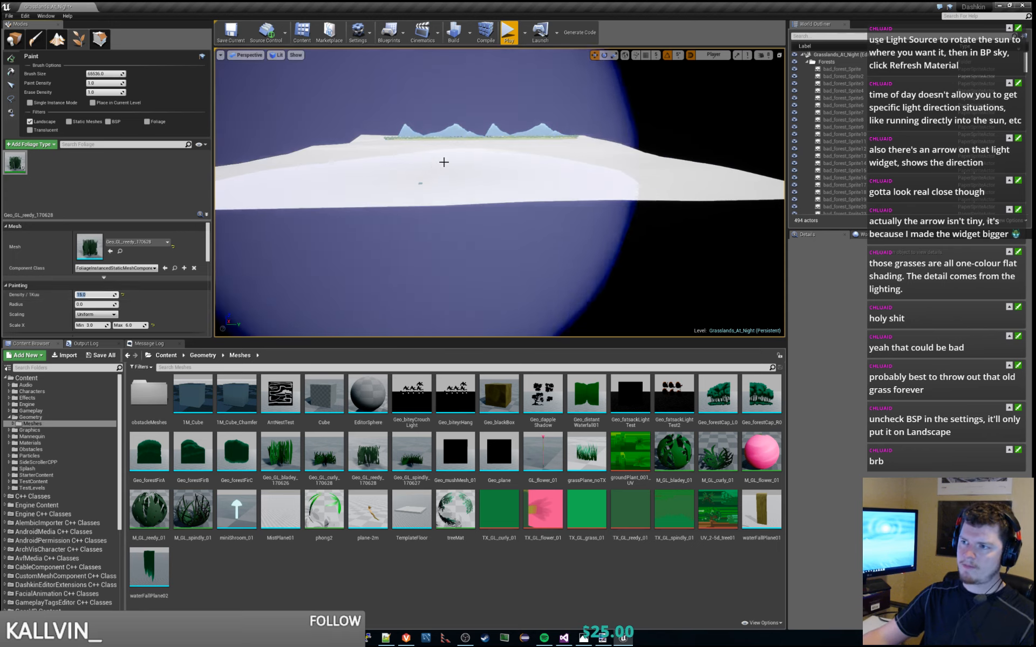
{"action": "left_click", "coordinate": [570, 235]}
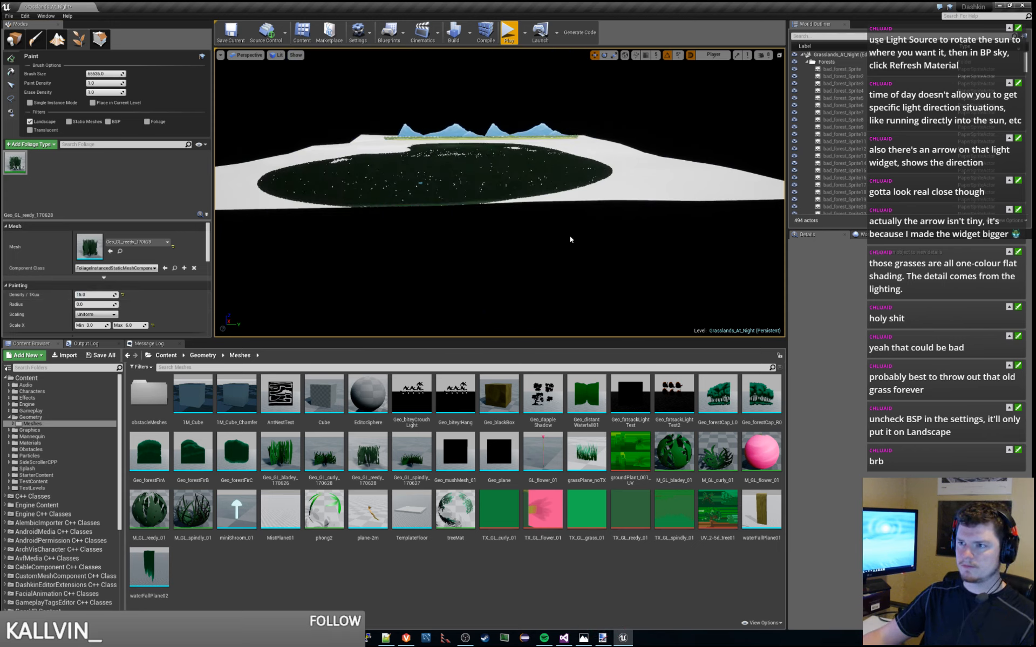
{"action": "left_click", "coordinate": [508, 33]}
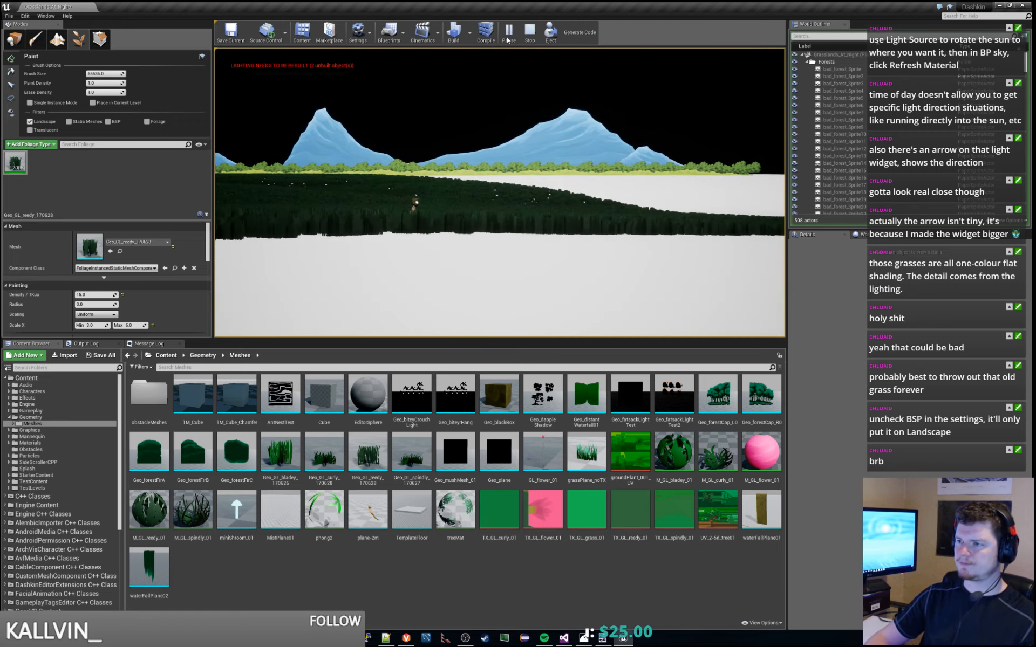
{"action": "key", "text": "Escape"}
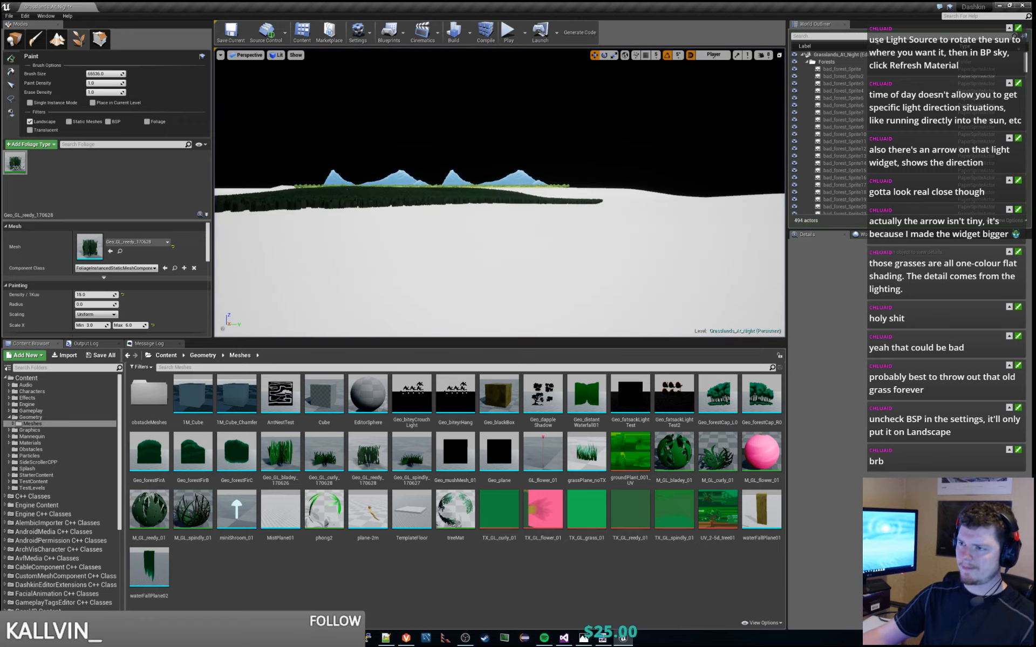
Step: Paint overlapping patches of Geo_GL_reedy_170628 foliage across the rest of the landscape with the 65536 brush
{"action": "key", "text": "s"}
{"action": "right_click_drag", "start_coordinate": [499, 193], "coordinate": [500, 162]}
{"action": "right_click_drag", "start_coordinate": [411, 232], "coordinate": [411, 232]}
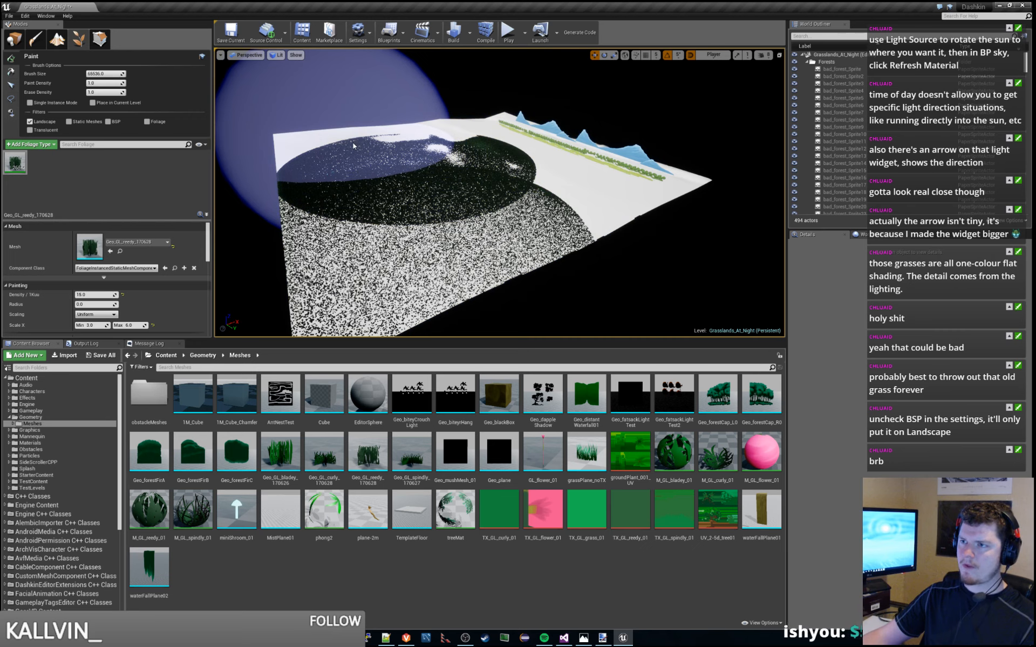
{"action": "left_click_drag", "start_coordinate": [388, 144], "coordinate": [438, 138]}
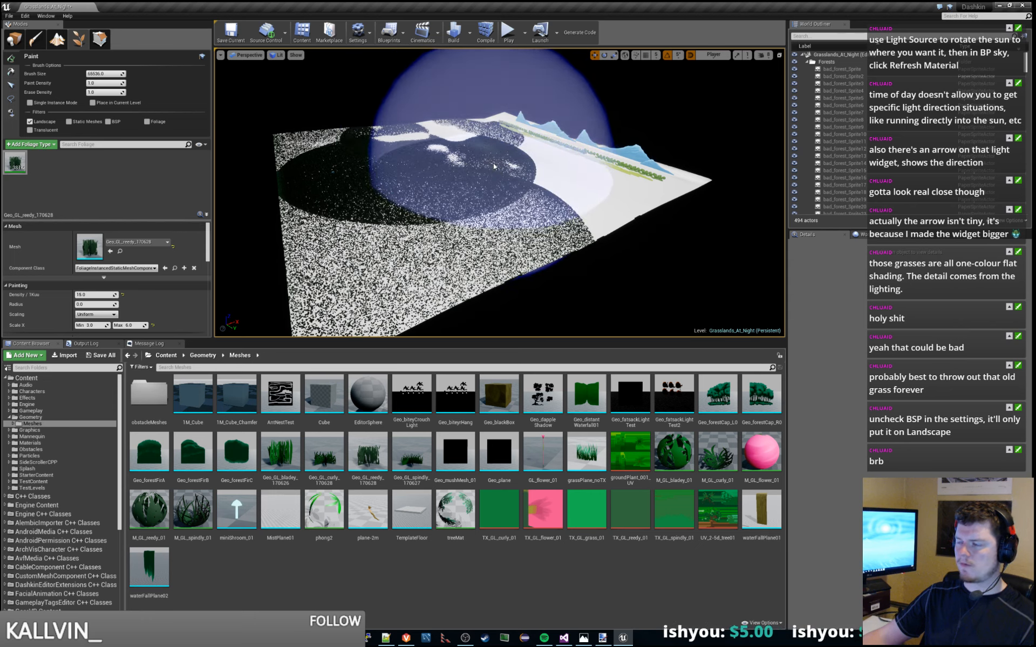
{"action": "mouse_move", "coordinate": [548, 191]}
{"action": "left_mouse_down"}
{"action": "mouse_move", "coordinate": [568, 201]}
{"action": "mouse_move", "coordinate": [472, 251]}
{"action": "left_mouse_up"}
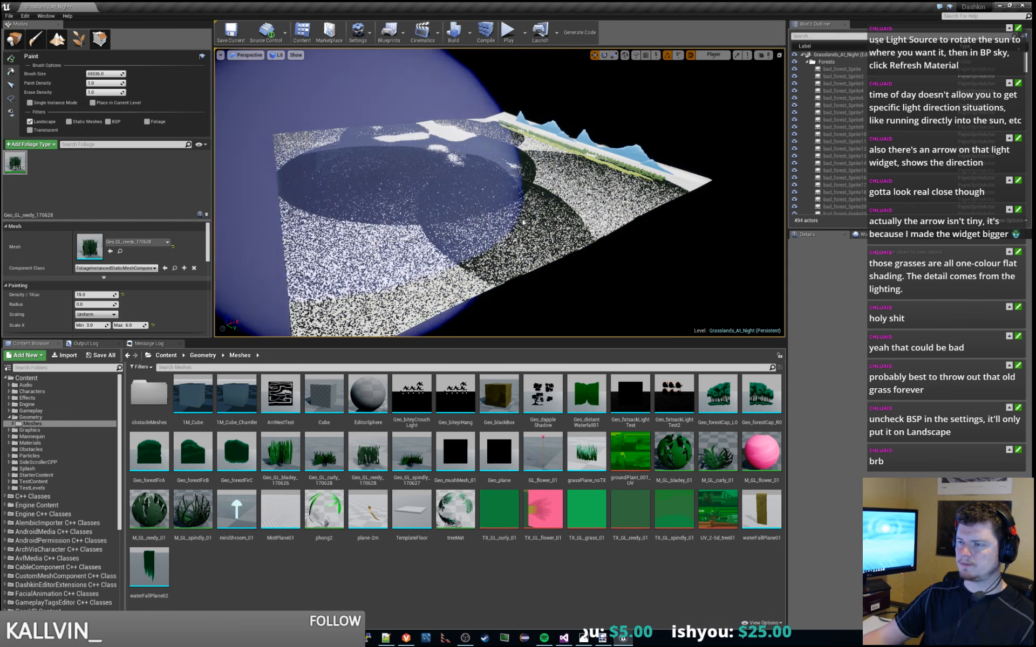
Step: Test the level in play mode, running the character across the landscape to check the grass coverage
{"action": "right_click", "coordinate": [614, 249]}
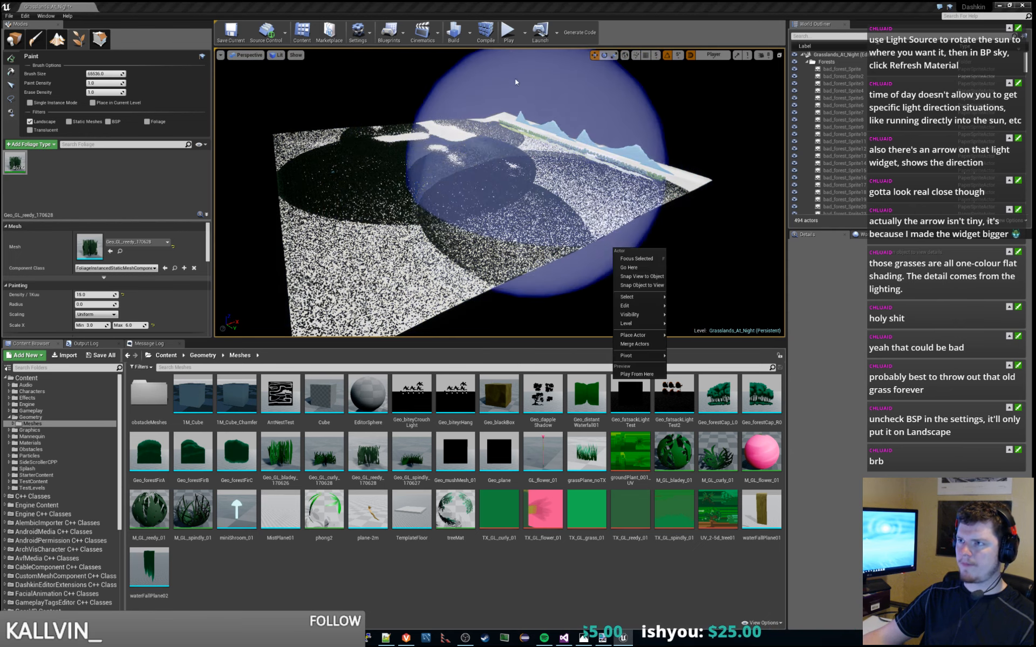
{"action": "left_click", "coordinate": [510, 40]}
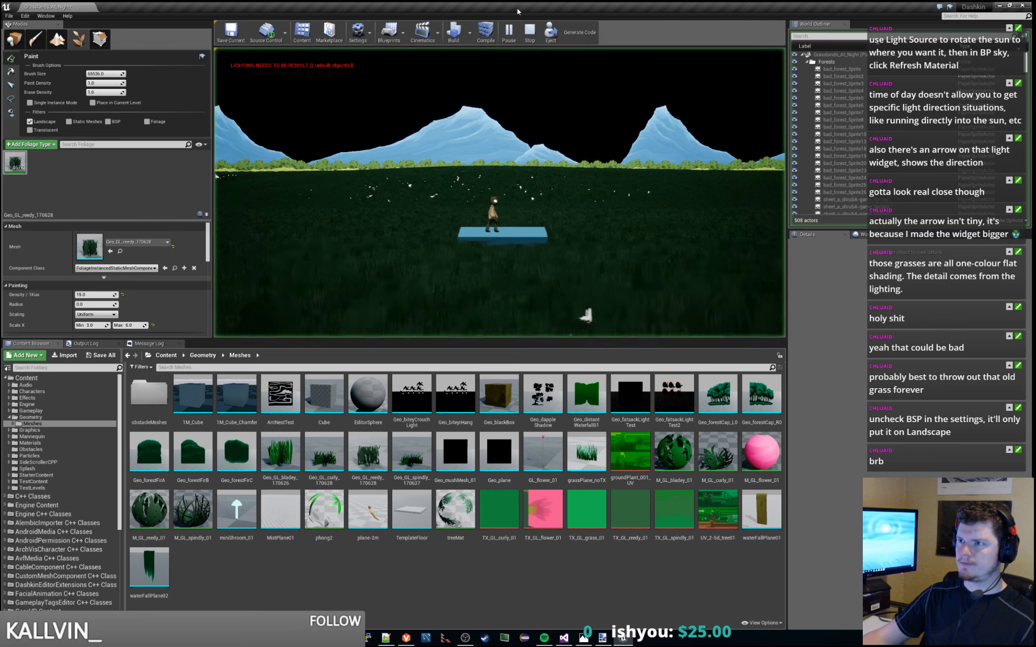
{"action": "key", "text": "a"}
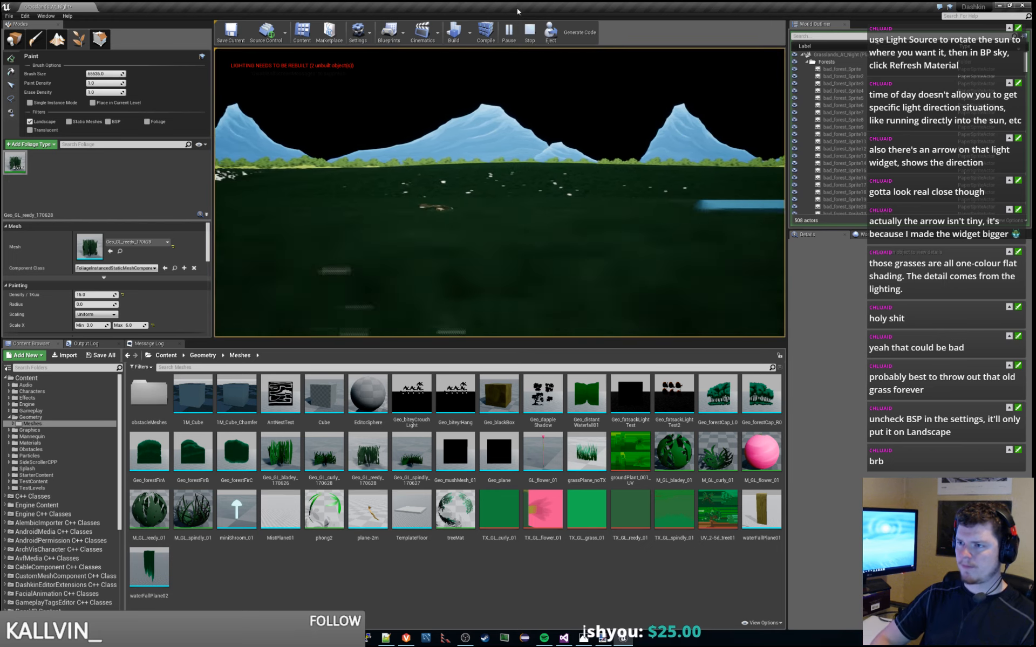
{"action": "key", "text": "a"}
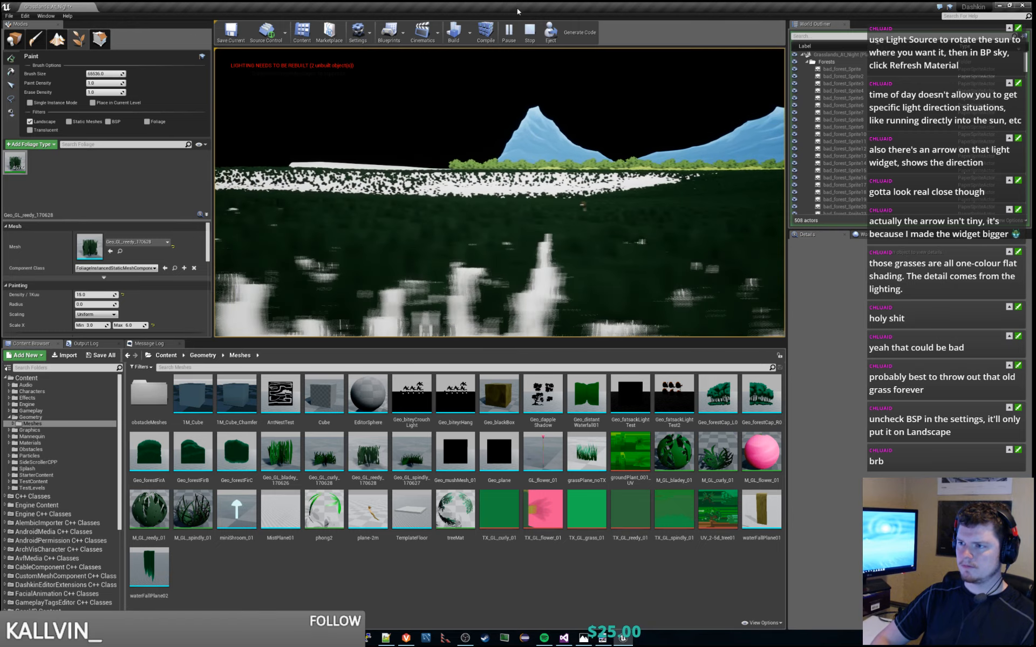
{"action": "key", "text": "Escape"}
Step: Reduce the brush size to 8192 and paint small grass patches in the sparse far corner of the landscape
{"action": "key", "text": "w"}
{"action": "mouse_move", "coordinate": [507, 171]}
{"action": "right_mouse_down"}
{"action": "mouse_move", "coordinate": [485, 143]}
{"action": "mouse_move", "coordinate": [521, 216]}
{"action": "mouse_move", "coordinate": [534, 199]}
{"action": "mouse_move", "coordinate": [523, 273]}
{"action": "mouse_move", "coordinate": [519, 200]}
{"action": "right_mouse_up"}
{"action": "key", "text": "s"}
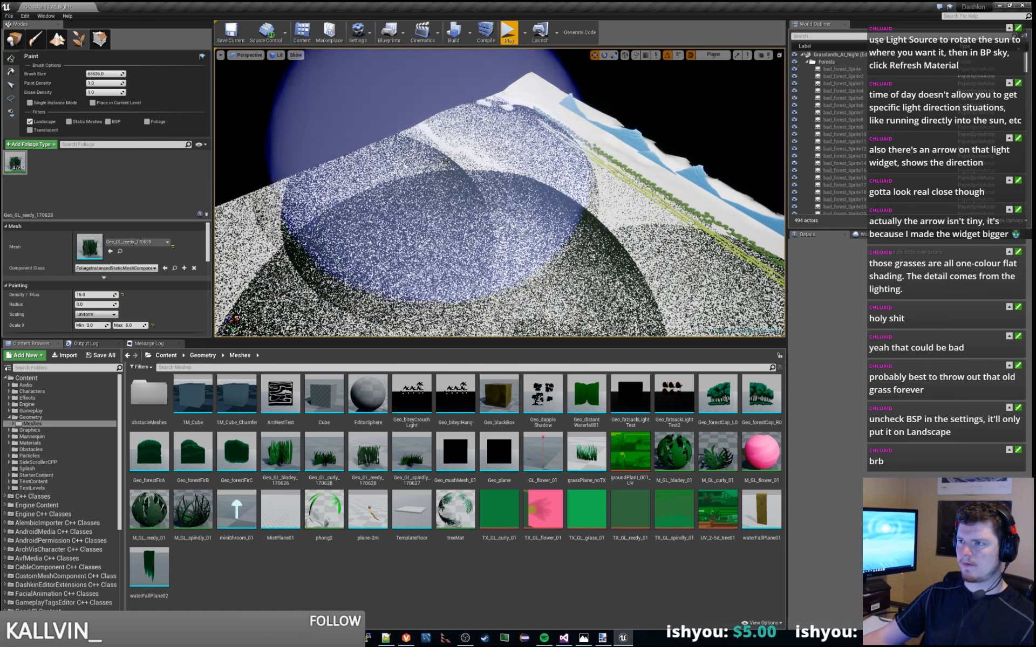
{"action": "right_click_drag", "start_coordinate": [446, 162], "coordinate": [398, 170]}
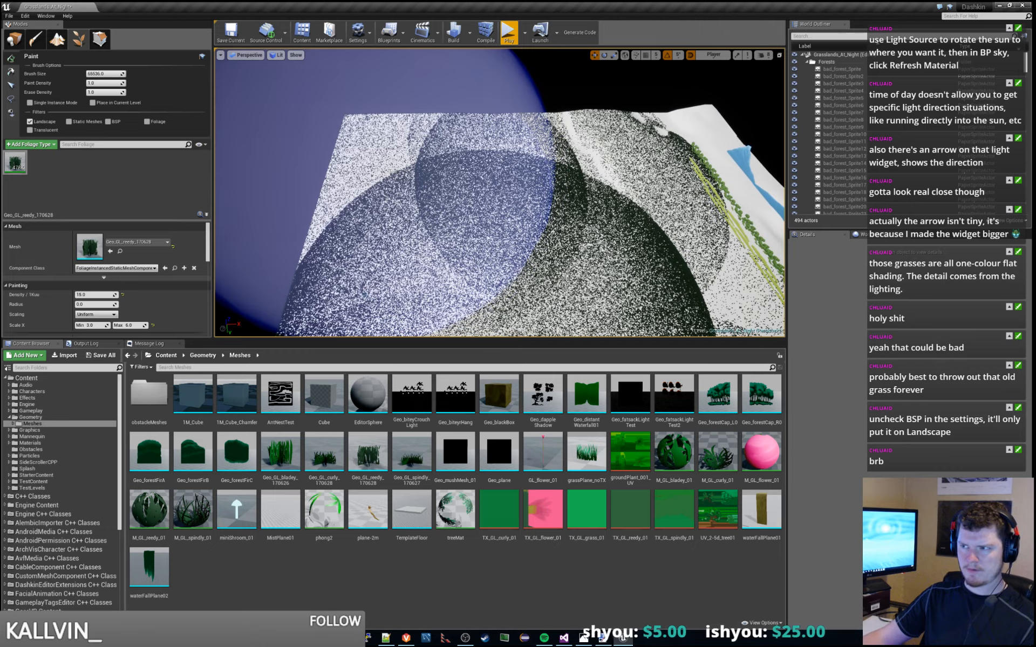
{"action": "mouse_move", "coordinate": [395, 170]}
{"action": "right_mouse_down"}
{"action": "mouse_move", "coordinate": [574, 175]}
{"action": "mouse_move", "coordinate": [574, 227]}
{"action": "mouse_move", "coordinate": [555, 205]}
{"action": "mouse_move", "coordinate": [475, 216]}
{"action": "right_mouse_up"}
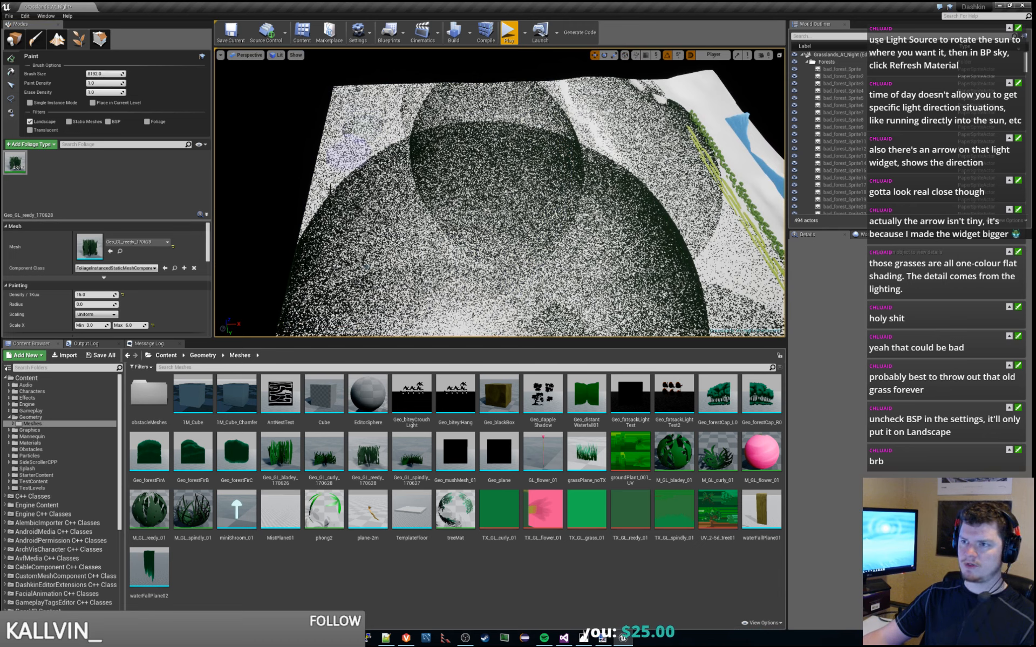
{"action": "mouse_move", "coordinate": [339, 103]}
{"action": "left_mouse_down"}
{"action": "mouse_move", "coordinate": [334, 92]}
{"action": "mouse_move", "coordinate": [399, 92]}
{"action": "mouse_move", "coordinate": [357, 131]}
{"action": "left_mouse_up"}
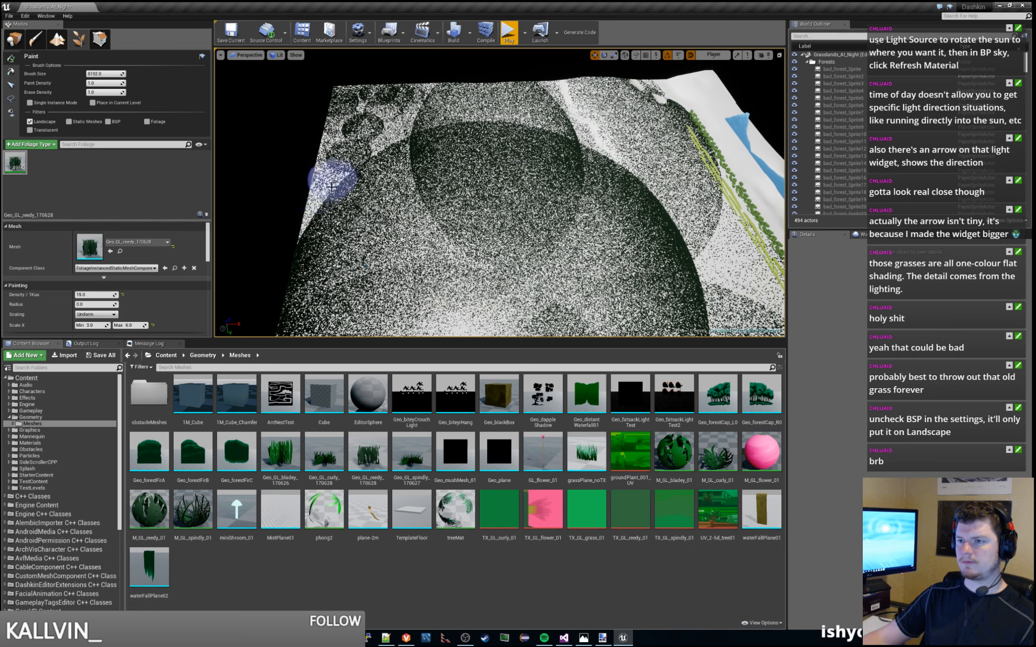
Step: Lasso-select clusters of painted grass near the landscape's far corner with the 8192 brush, and open the brush size for editing
{"action": "right_click_drag", "start_coordinate": [347, 189], "coordinate": [363, 188]}
{"action": "left_click", "coordinate": [11, 100]}
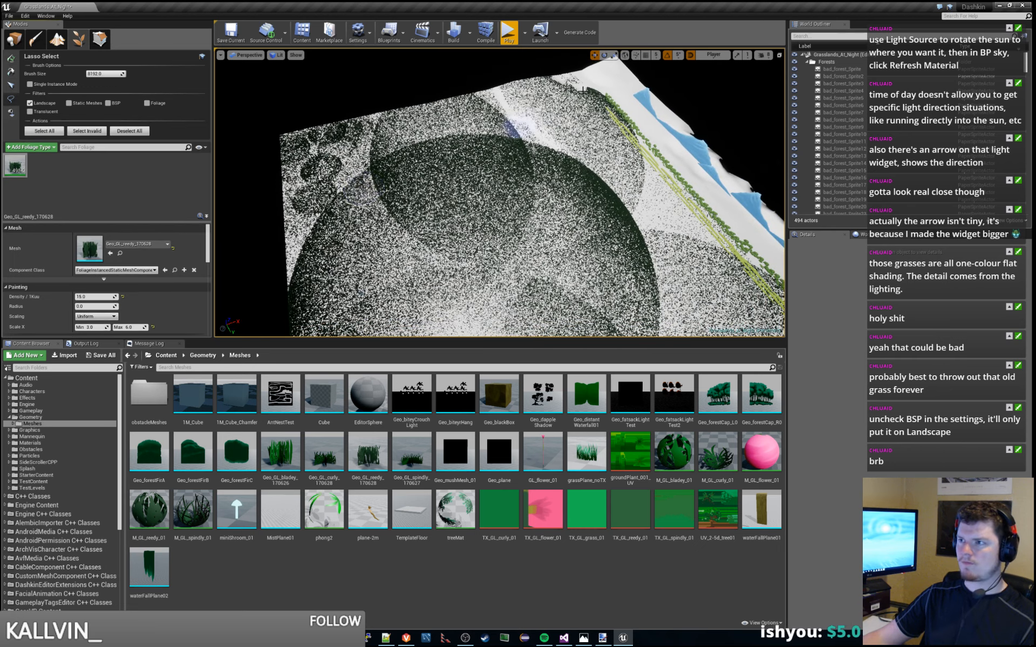
{"action": "mouse_move", "coordinate": [584, 76]}
{"action": "left_mouse_down"}
{"action": "mouse_move", "coordinate": [318, 122]}
{"action": "mouse_move", "coordinate": [318, 176]}
{"action": "left_mouse_up"}
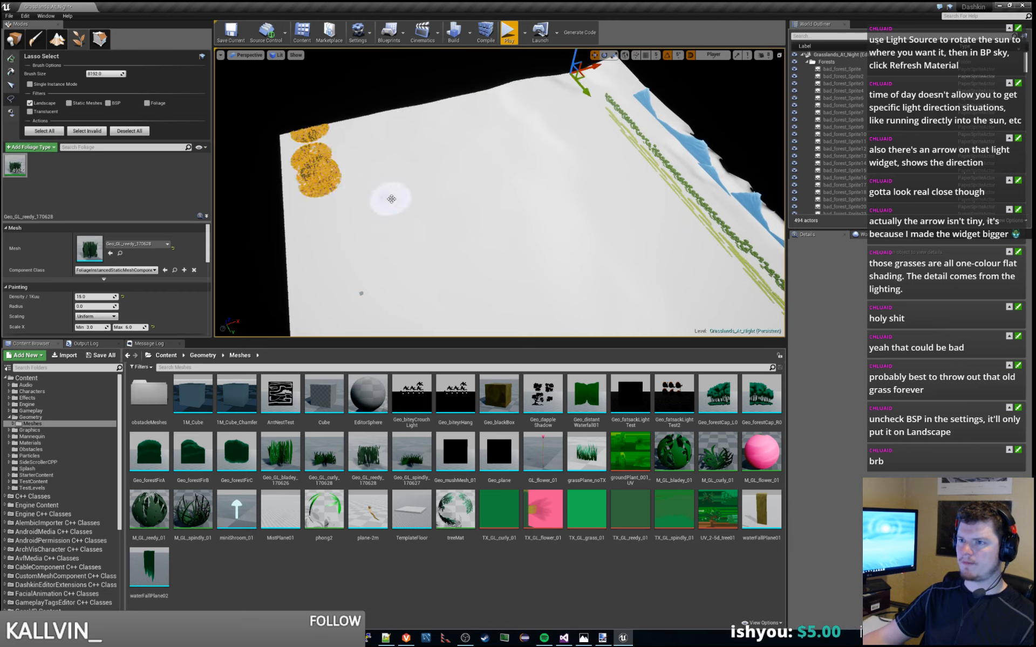
{"action": "mouse_move", "coordinate": [402, 164]}
{"action": "left_mouse_down"}
{"action": "mouse_move", "coordinate": [359, 227]}
{"action": "mouse_move", "coordinate": [458, 173]}
{"action": "mouse_move", "coordinate": [410, 218]}
{"action": "left_mouse_up"}
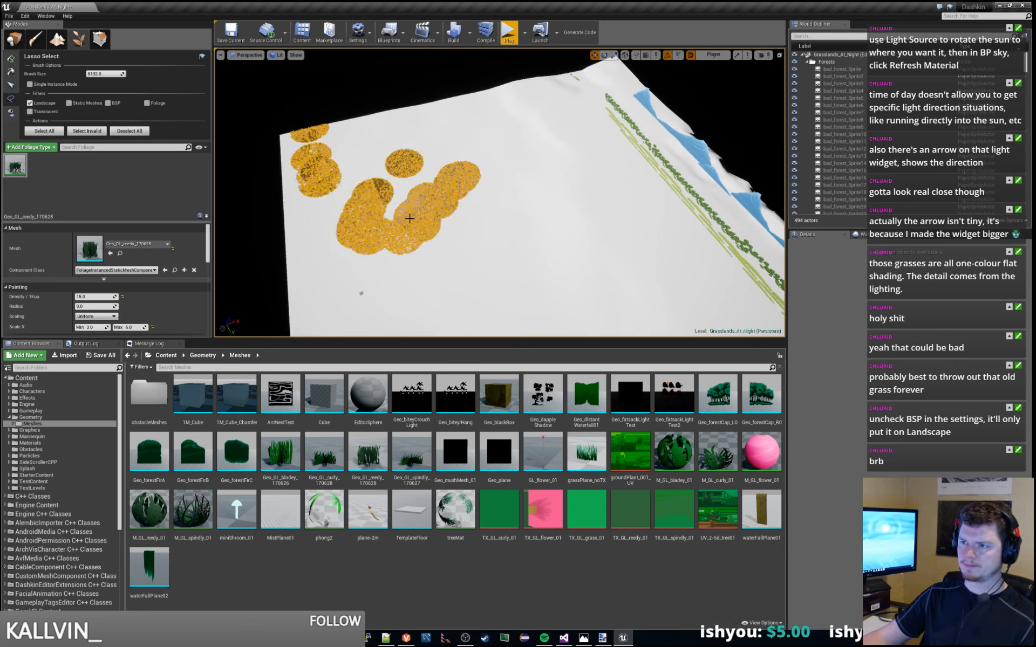
{"action": "right_click_drag", "start_coordinate": [463, 188], "coordinate": [377, 194]}
{"action": "key", "text": "w"}
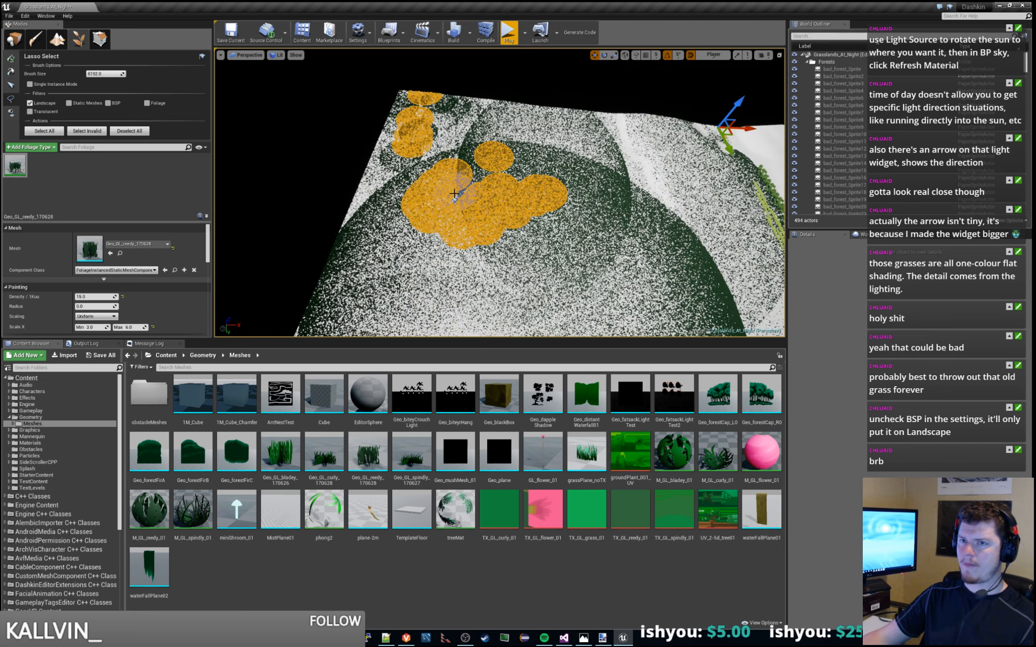
{"action": "left_click", "coordinate": [114, 74]}
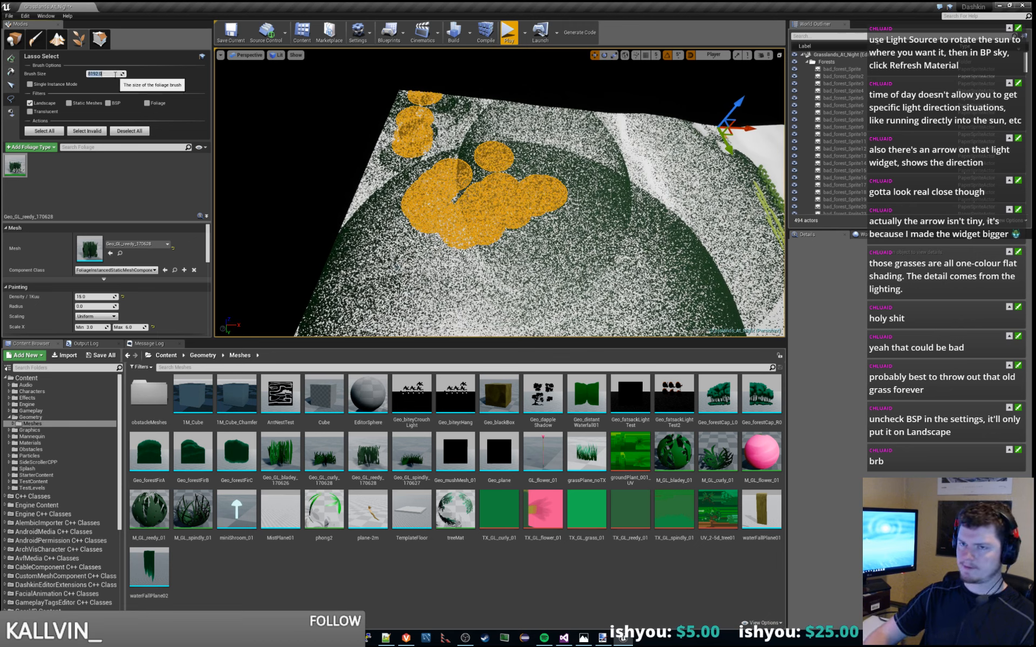
Step: Set the lasso brush size to 65536 and lasso-select the painted grass across the landscape
{"action": "type", "text": "6666666"}
{"action": "key", "text": "Return"}
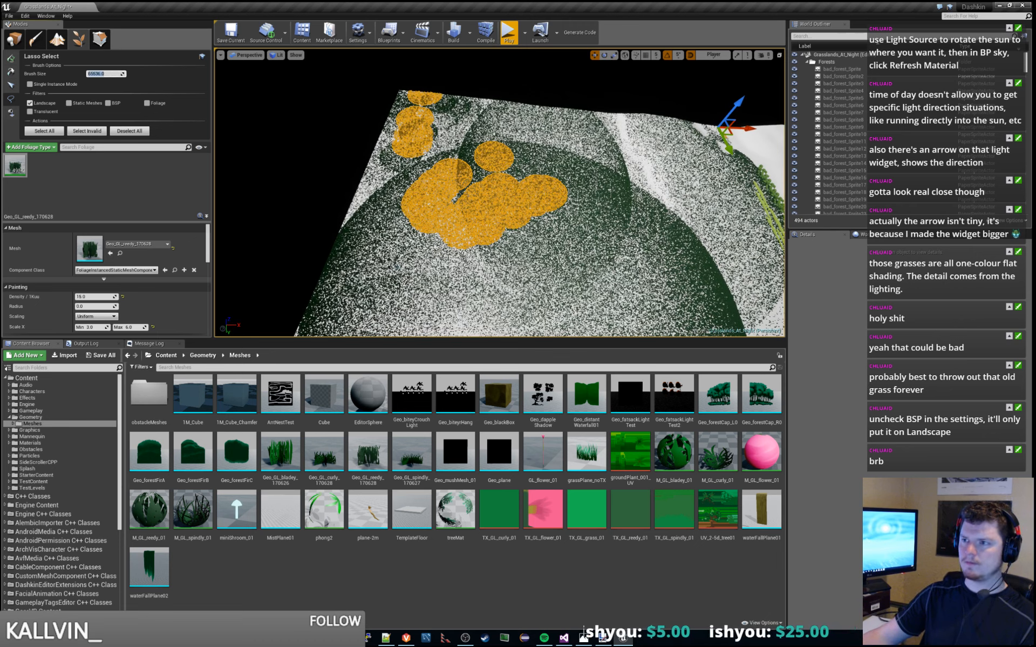
{"action": "left_click", "coordinate": [448, 124]}
{"action": "left_click_drag", "start_coordinate": [448, 124], "coordinate": [427, 189]}
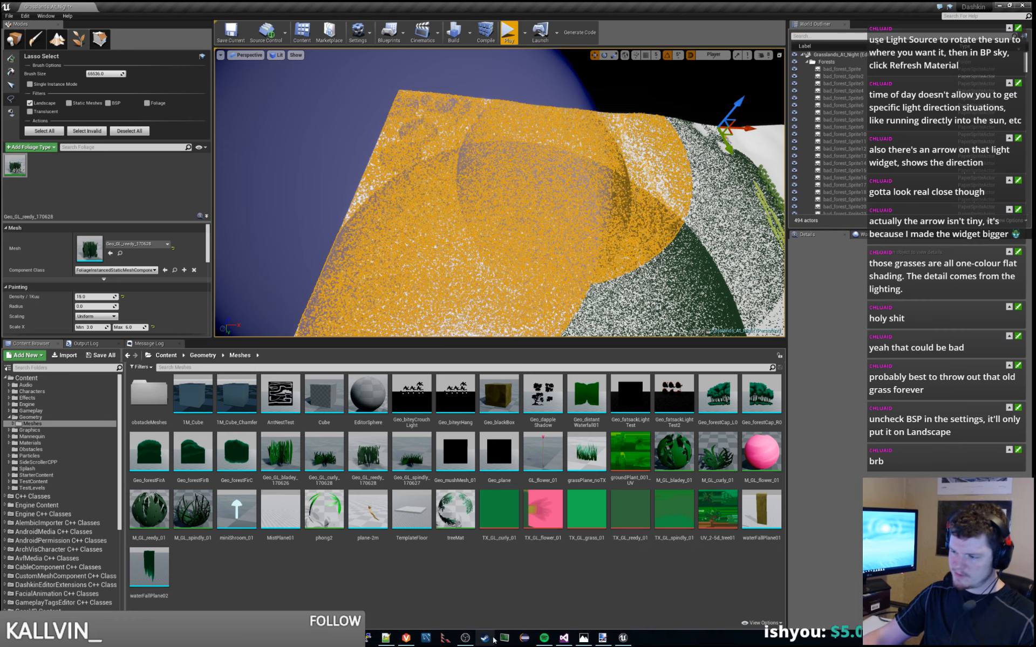
Step: Switch to Visual Studio, check the debug output, and stop debugging the running Unreal Editor process
{"action": "left_click", "coordinate": [563, 638]}
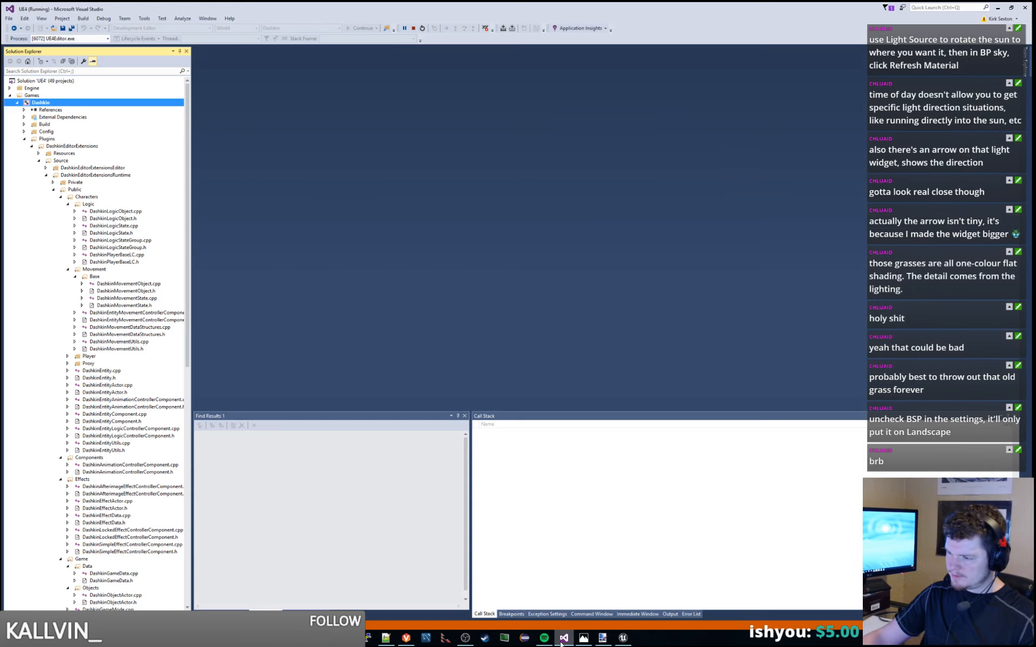
{"action": "left_click", "coordinate": [670, 614]}
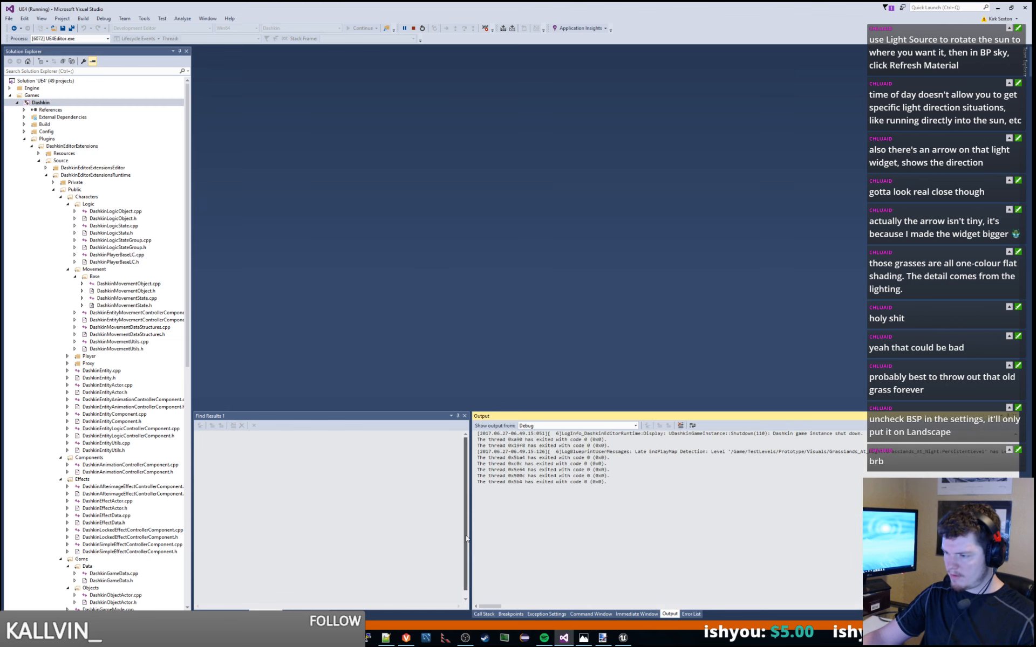
{"action": "left_click", "coordinate": [996, 10]}
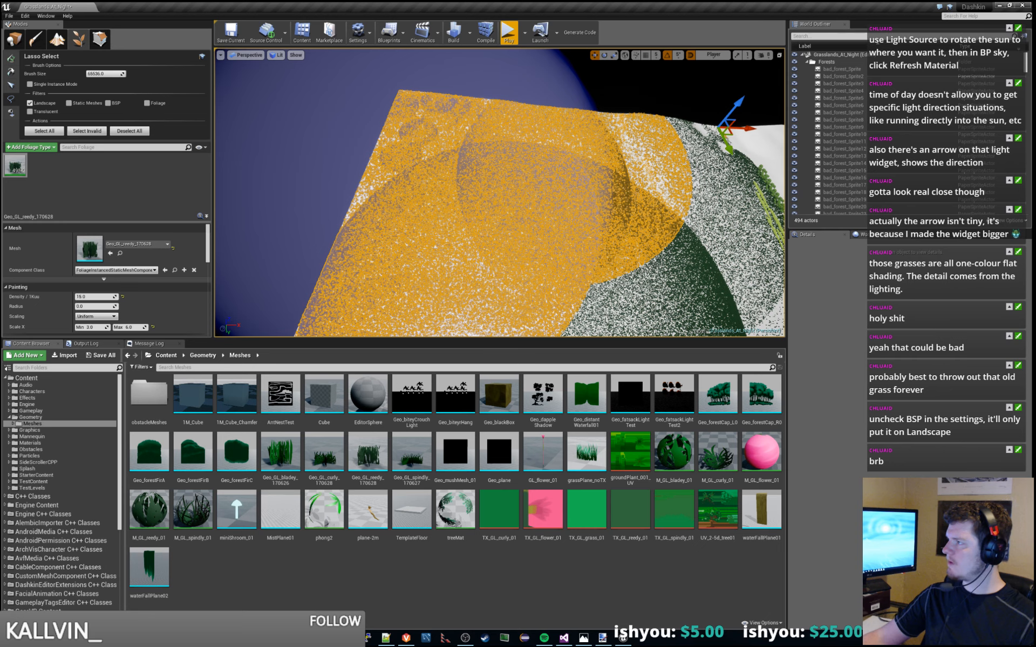
{"action": "mouse_move", "coordinate": [1035, 124]}
{"action": "left_mouse_down"}
{"action": "mouse_move", "coordinate": [619, 134]}
{"action": "mouse_move", "coordinate": [1035, 136]}
{"action": "left_mouse_up"}
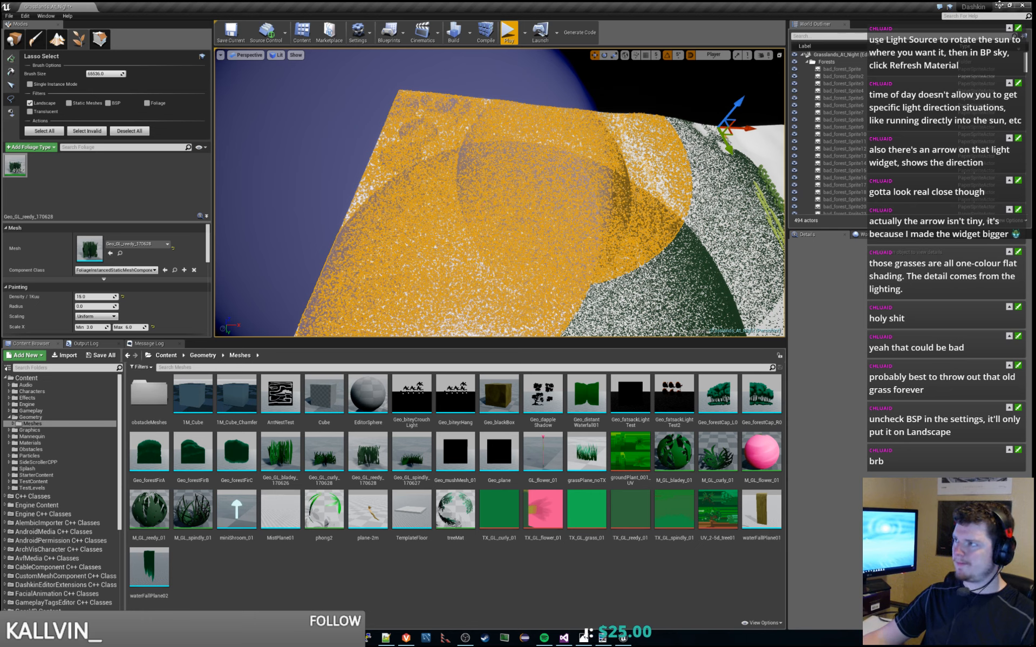
{"action": "left_click", "coordinate": [563, 639]}
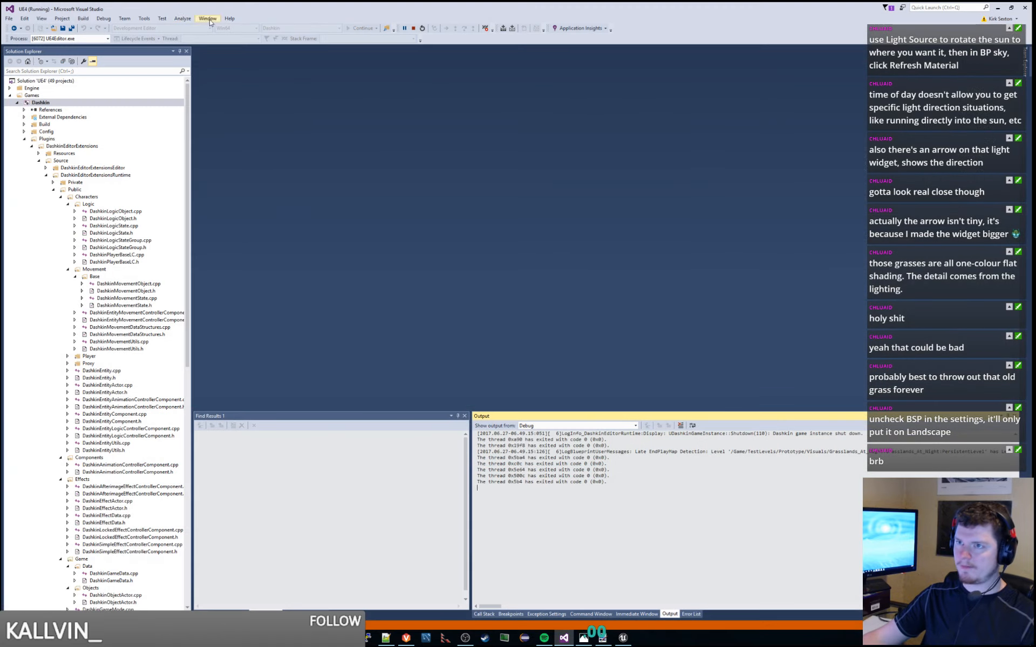
{"action": "left_click", "coordinate": [414, 27]}
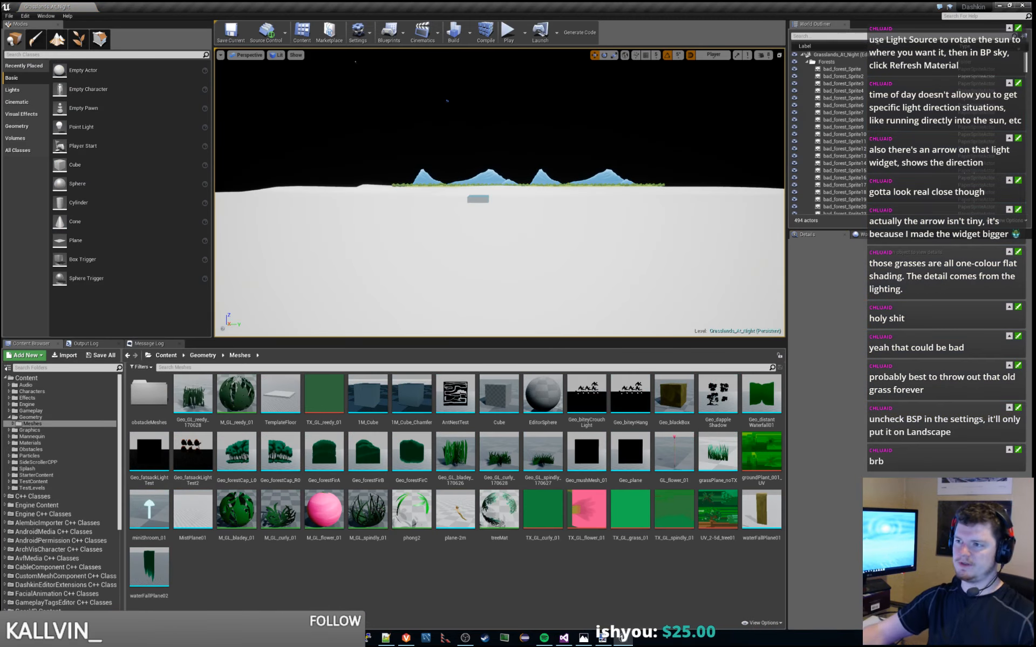
Step: Enter foliage painting mode in the Unreal Editor and reduce the paint brush size to about 2009
{"action": "right_click_drag", "start_coordinate": [669, 245], "coordinate": [448, 222]}
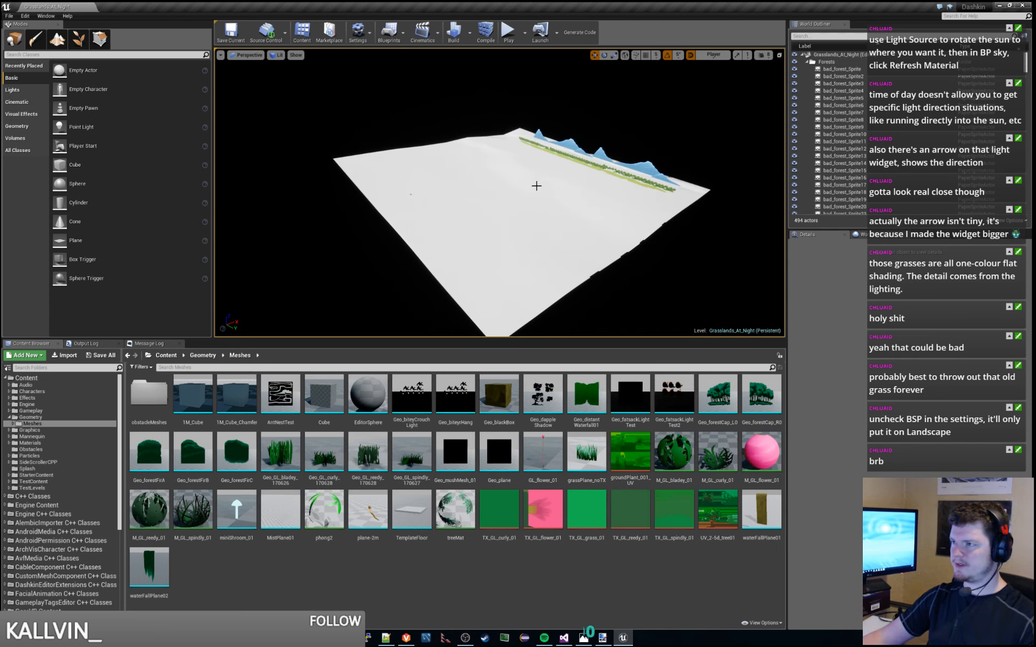
{"action": "mouse_move", "coordinate": [536, 185]}
{"action": "right_mouse_down"}
{"action": "mouse_move", "coordinate": [536, 177]}
{"action": "mouse_move", "coordinate": [469, 189]}
{"action": "right_mouse_up"}
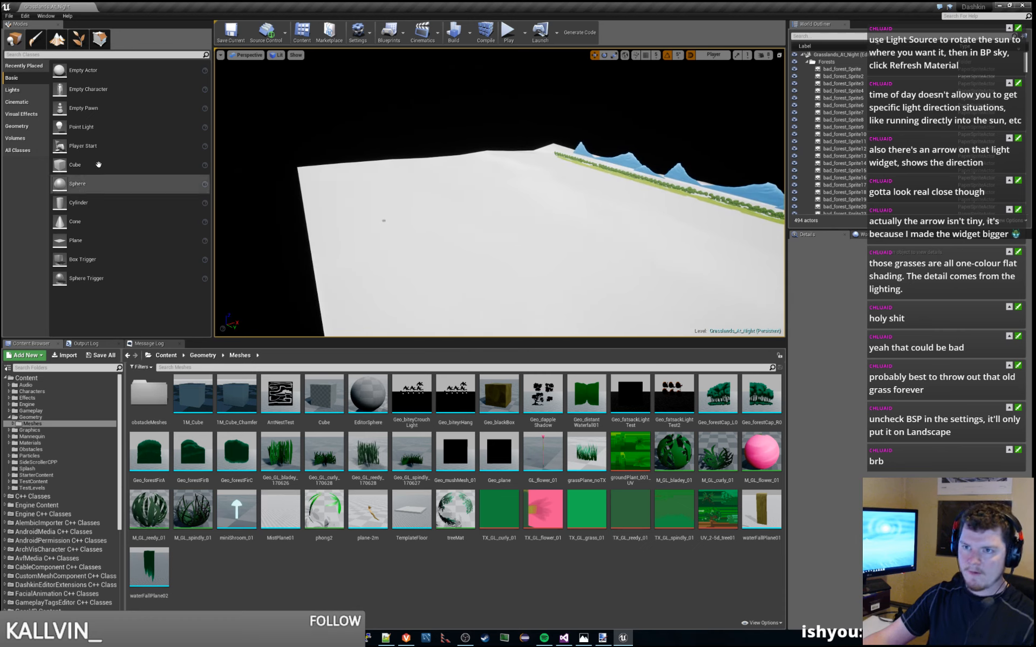
{"action": "left_click", "coordinate": [78, 38]}
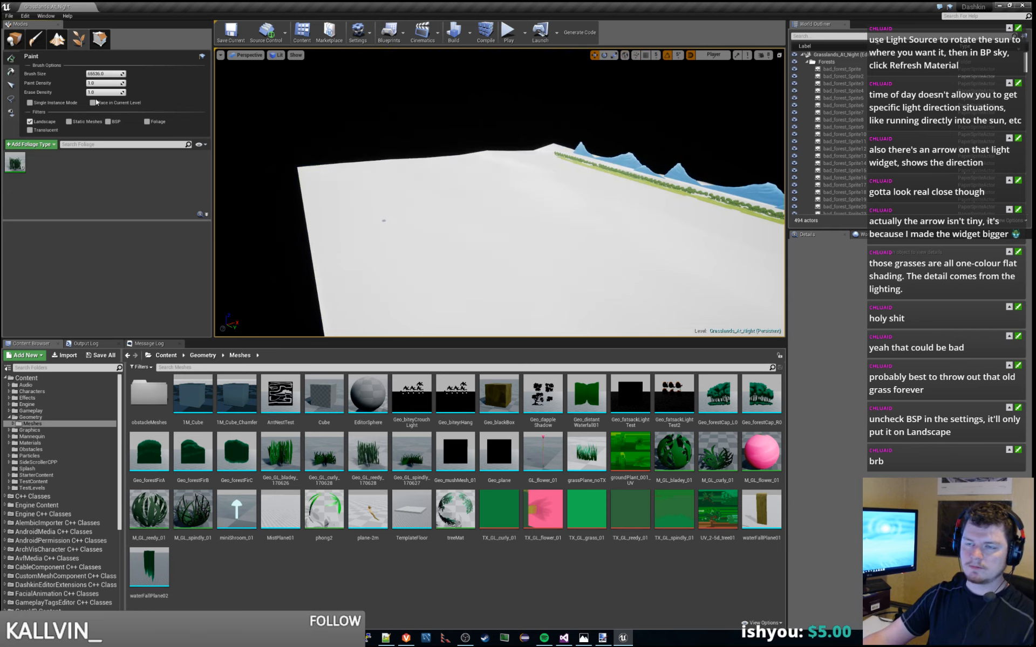
{"action": "left_click_drag", "start_coordinate": [115, 75], "coordinate": [92, 74]}
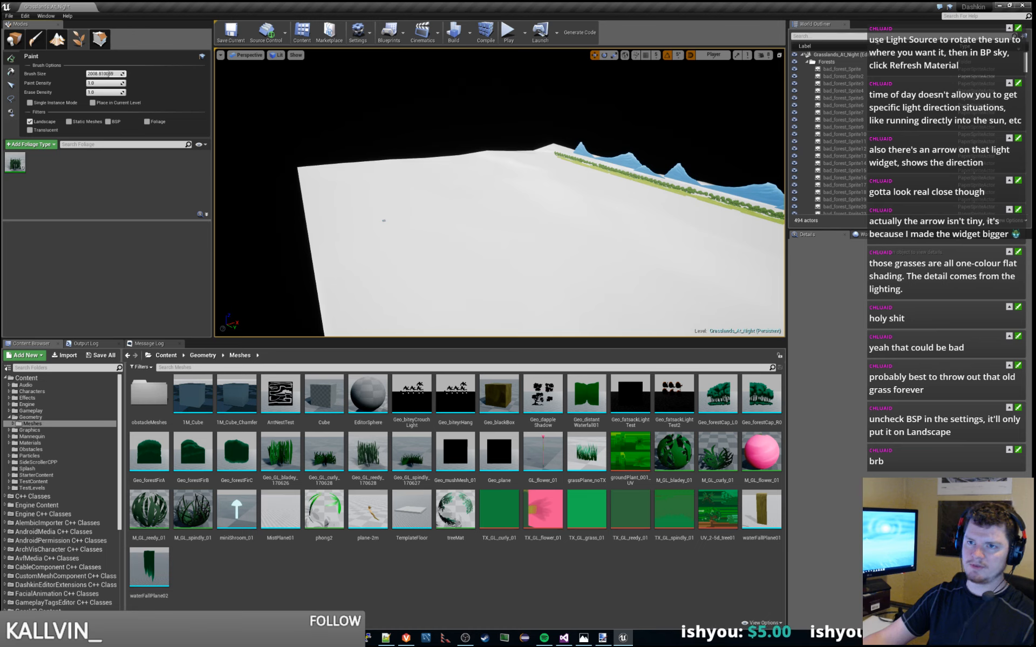
{"action": "right_click_drag", "start_coordinate": [414, 259], "coordinate": [388, 281]}
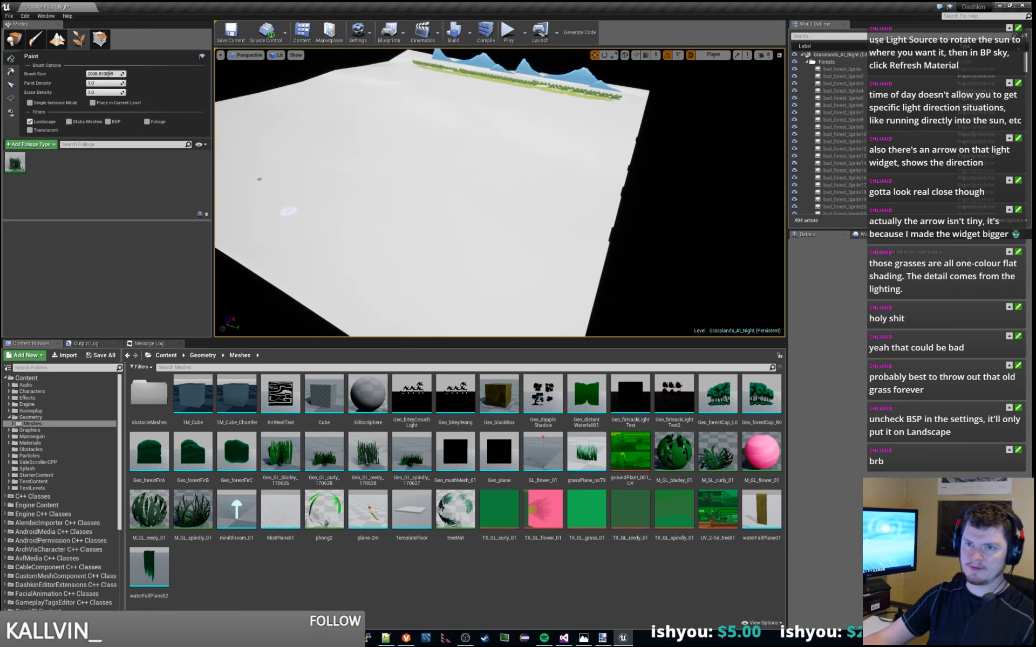
Step: Select the Geo_GL_reedy_170628 foliage type and set its painting density to 12
{"action": "left_click", "coordinate": [12, 161]}
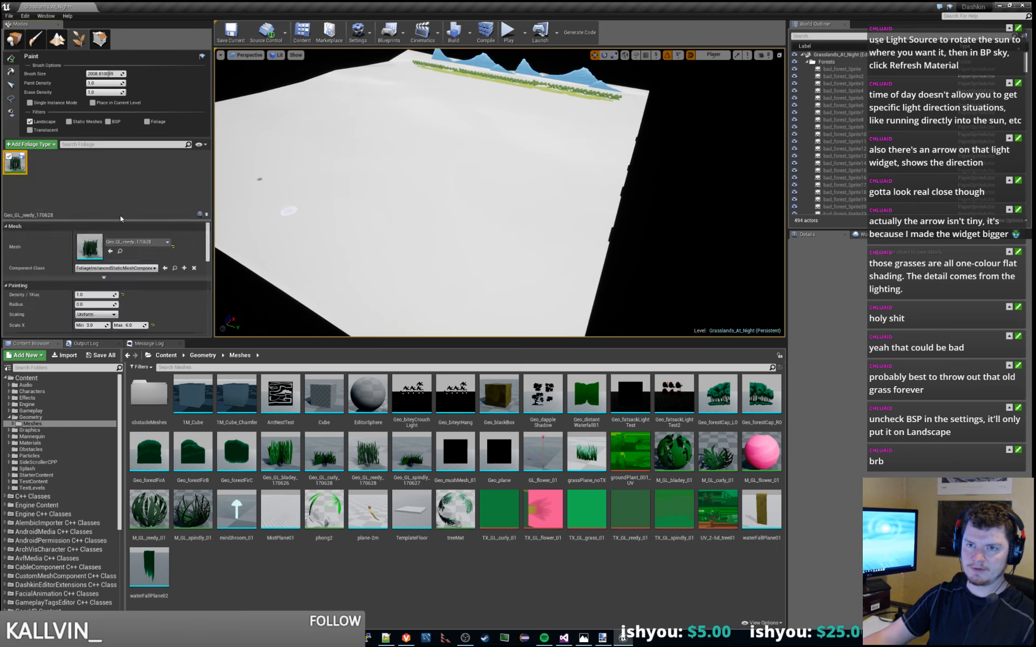
{"action": "left_click", "coordinate": [96, 294]}
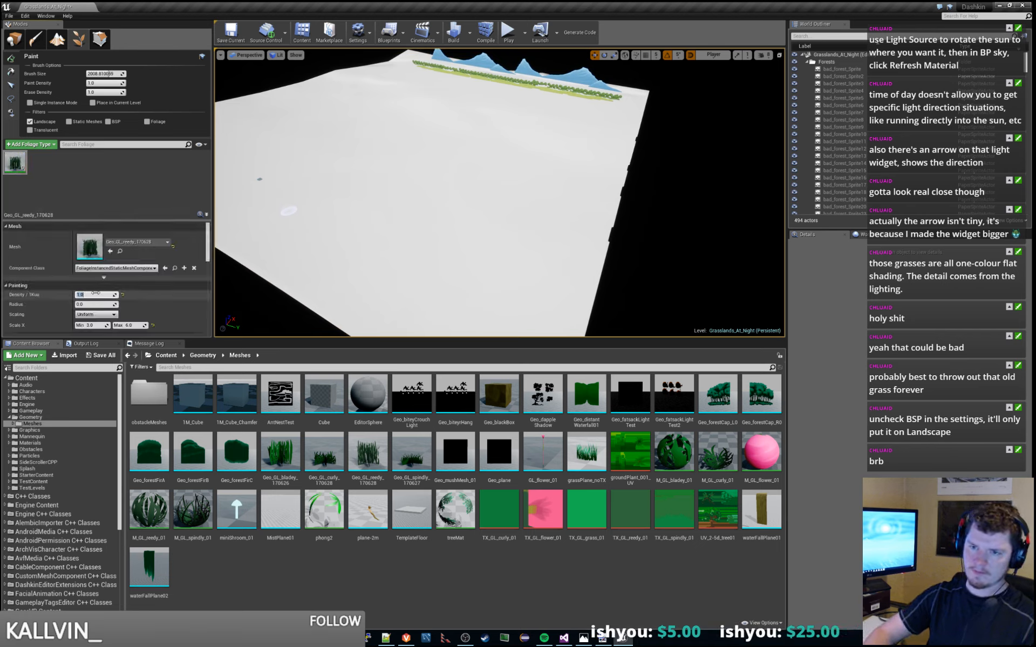
{"action": "type", "text": "12"}
{"action": "key", "text": "Return"}
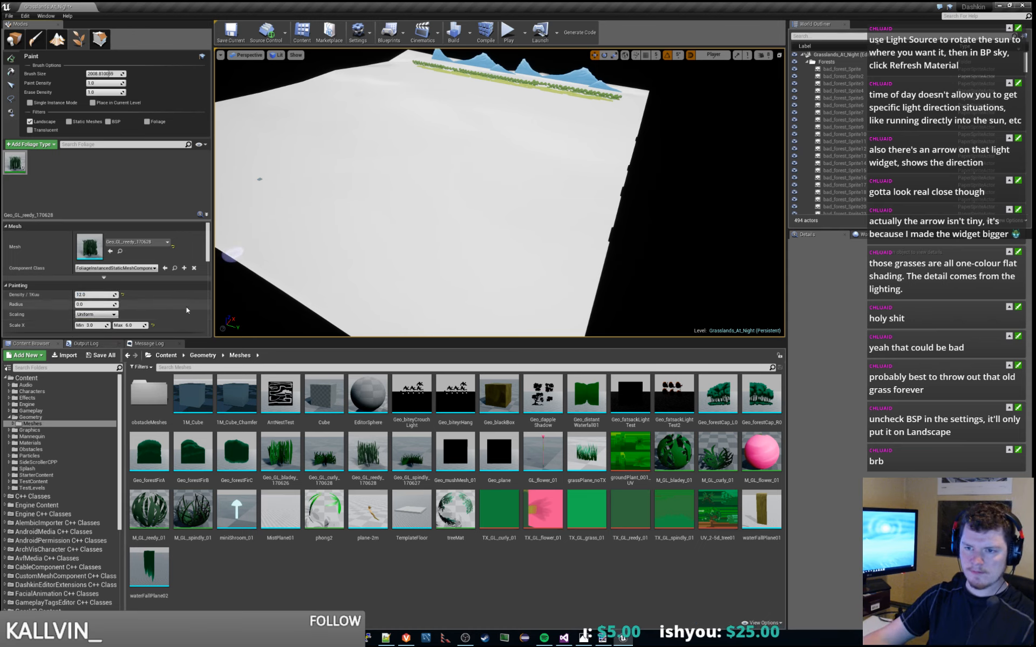
Step: Paint a test patch of reedy grass on the empty landscape near the small floating platform
{"action": "scroll", "coordinate": [186, 306], "scroll_direction": "down", "scroll_amount": 2}
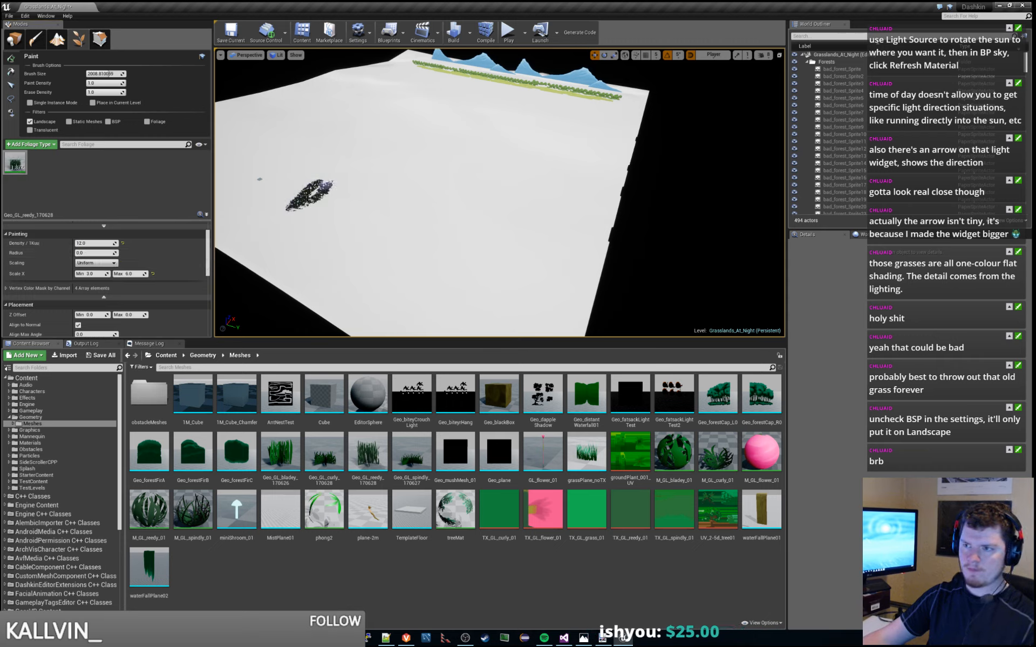
{"action": "mouse_move", "coordinate": [316, 190]}
{"action": "right_mouse_down"}
{"action": "mouse_move", "coordinate": [253, 205]}
{"action": "mouse_move", "coordinate": [302, 140]}
{"action": "mouse_move", "coordinate": [307, 205]}
{"action": "mouse_move", "coordinate": [275, 205]}
{"action": "mouse_move", "coordinate": [254, 189]}
{"action": "right_mouse_up"}
{"action": "key", "text": "w"}
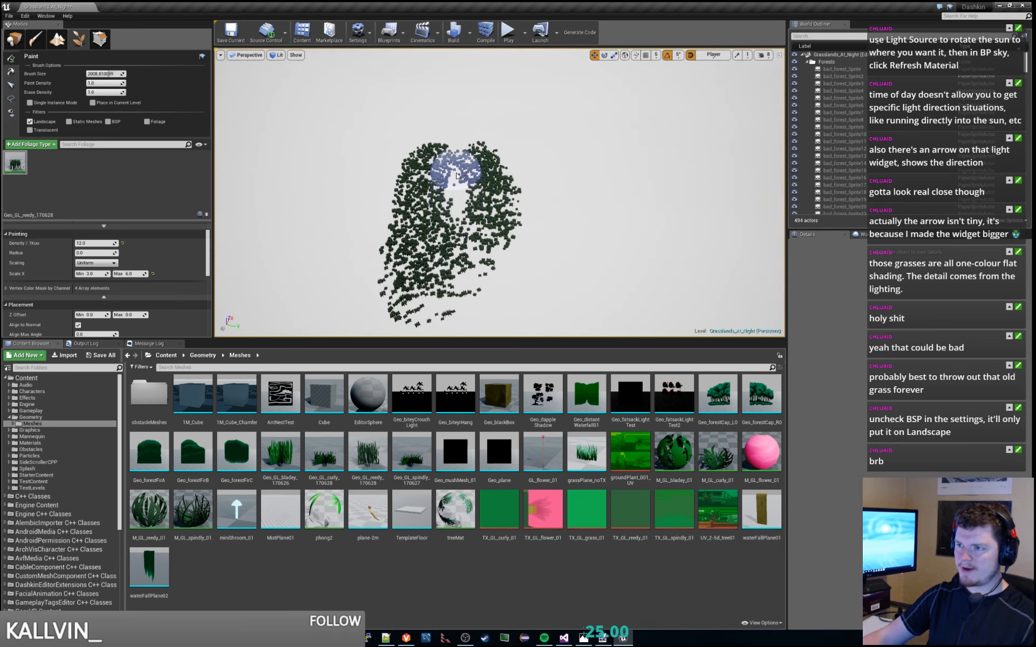
{"action": "scroll", "coordinate": [462, 186], "scroll_direction": "down", "scroll_amount": 4}
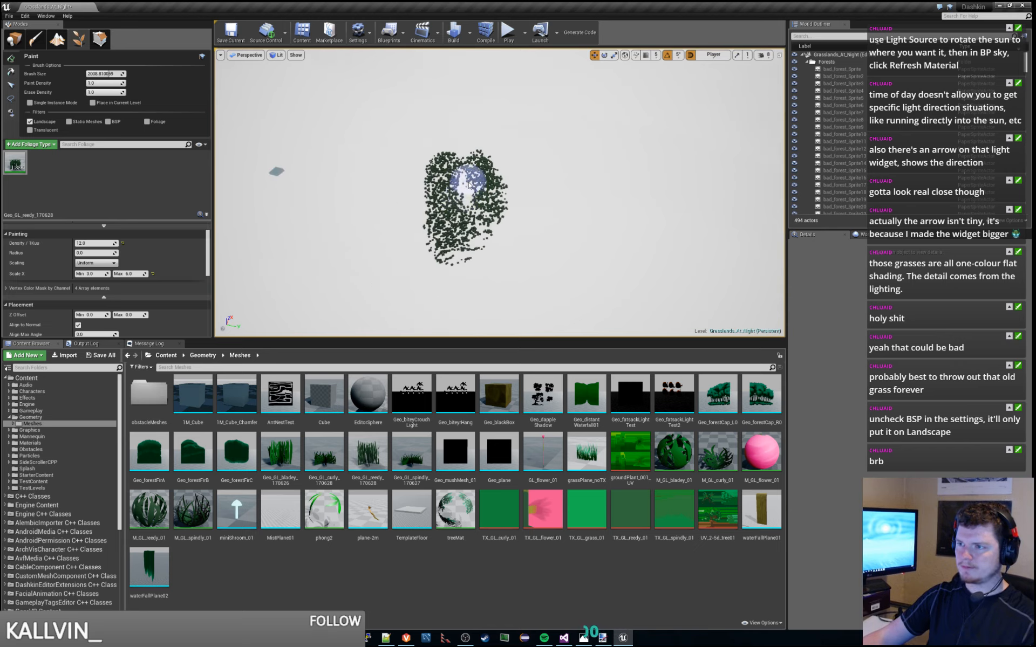
{"action": "mouse_move", "coordinate": [468, 184]}
{"action": "left_mouse_down"}
{"action": "mouse_move", "coordinate": [492, 200]}
{"action": "mouse_move", "coordinate": [520, 190]}
{"action": "mouse_move", "coordinate": [500, 212]}
{"action": "mouse_move", "coordinate": [415, 232]}
{"action": "mouse_move", "coordinate": [424, 197]}
{"action": "mouse_move", "coordinate": [426, 218]}
{"action": "mouse_move", "coordinate": [516, 178]}
{"action": "mouse_move", "coordinate": [458, 145]}
{"action": "mouse_move", "coordinate": [410, 167]}
{"action": "mouse_move", "coordinate": [439, 241]}
{"action": "mouse_move", "coordinate": [482, 187]}
{"action": "left_mouse_up"}
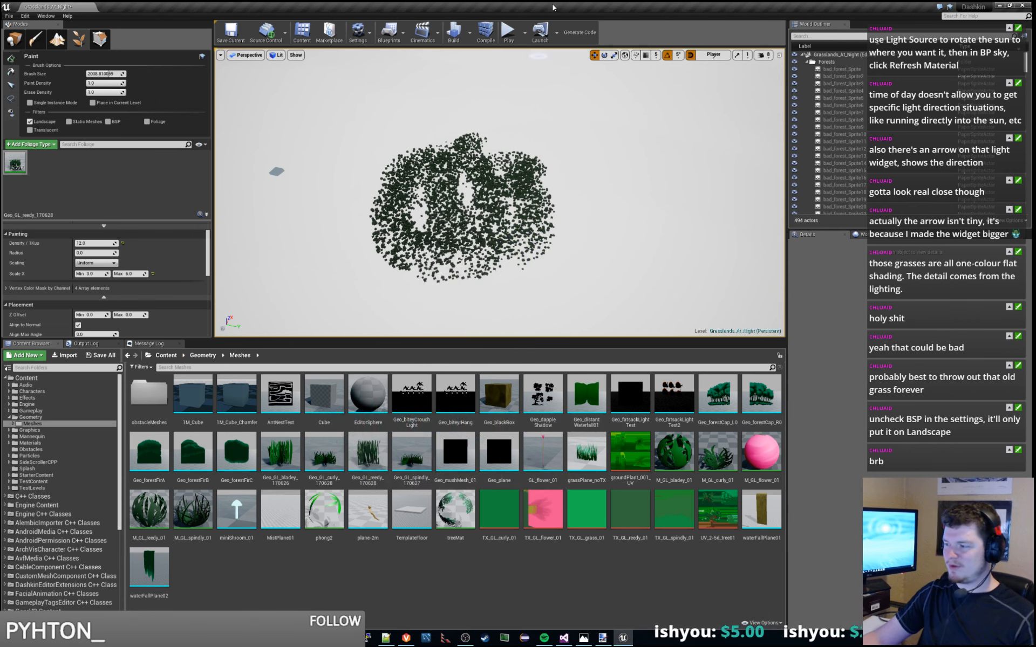
Step: Undo the test grass strokes together with the preceding density change
{"action": "key", "text": "ctrl+z"}
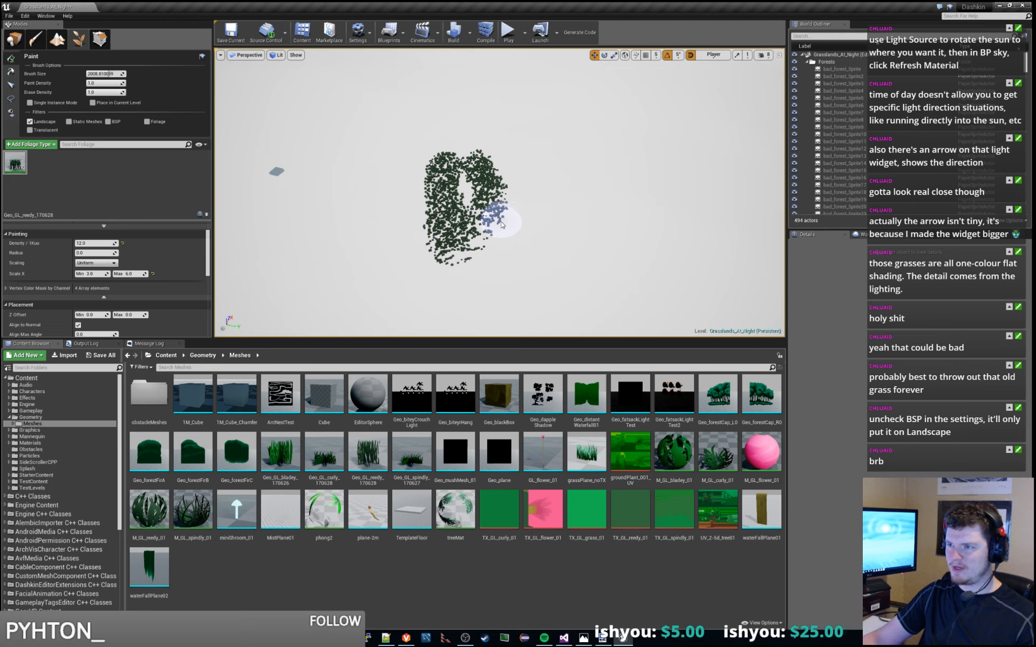
{"action": "key", "text": "ctrl+z"}
{"action": "key", "text": "ctrl+z"}
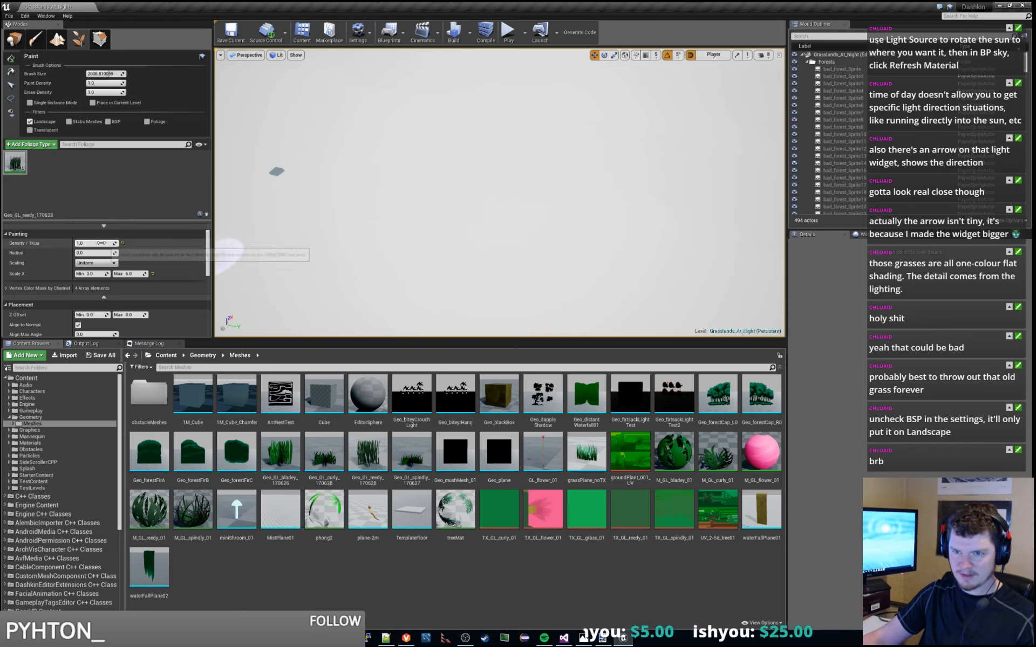
Step: Set the reedy grass painting density to 12 again and review its remaining foliage settings
{"action": "left_click", "coordinate": [101, 244]}
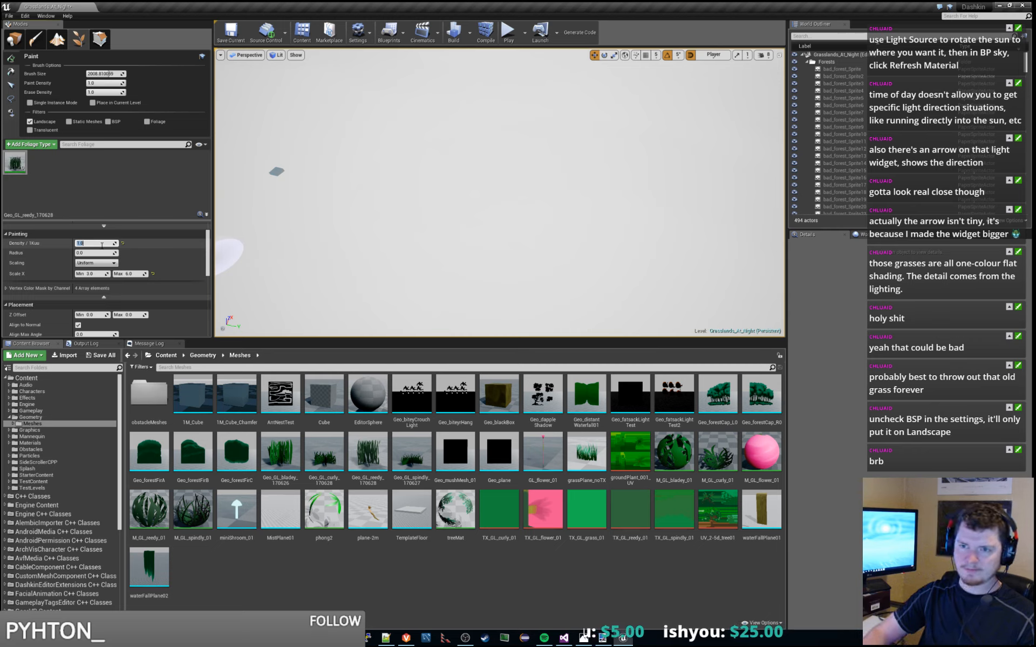
{"action": "key", "text": "Return"}
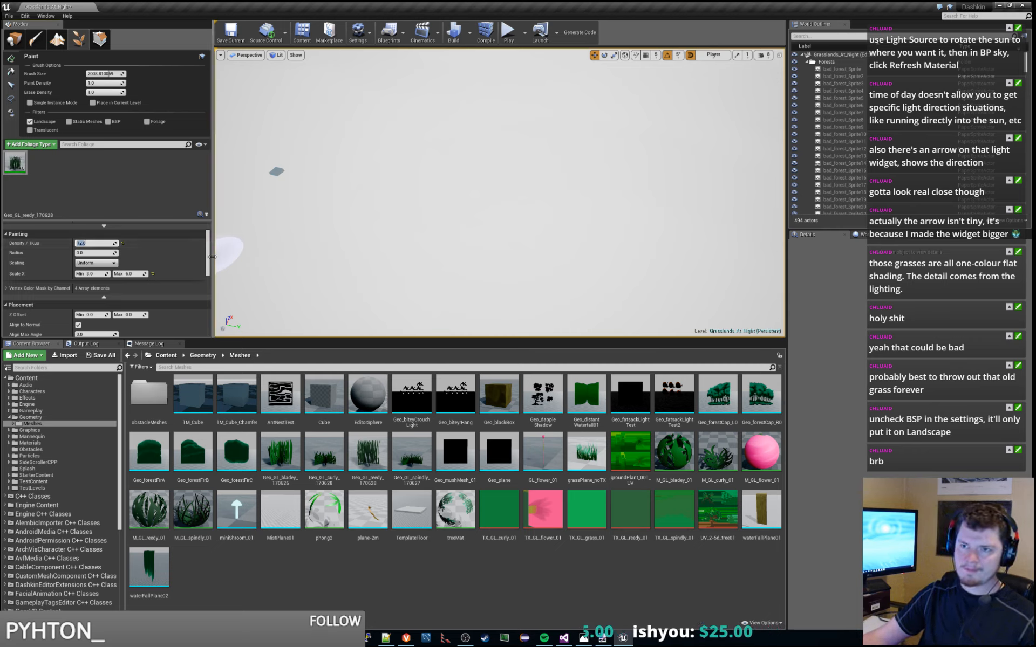
{"action": "mouse_move", "coordinate": [207, 262]}
{"action": "left_mouse_down"}
{"action": "mouse_move", "coordinate": [210, 244]}
{"action": "mouse_move", "coordinate": [192, 312]}
{"action": "left_mouse_up"}
{"action": "scroll", "coordinate": [192, 312], "scroll_direction": "down", "scroll_amount": 3}
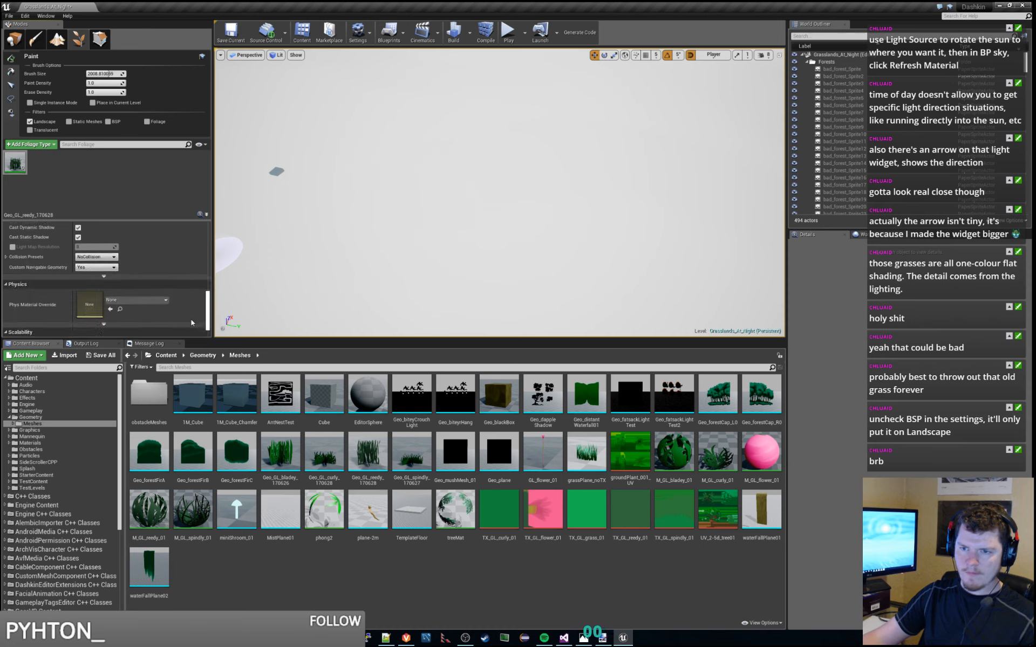
Step: Paint crossing strokes of reedy grass over the landscape, filling the gaps into one large patch
{"action": "left_click_drag", "start_coordinate": [353, 152], "coordinate": [449, 305]}
{"action": "left_click_drag", "start_coordinate": [245, 284], "coordinate": [618, 170]}
{"action": "mouse_move", "coordinate": [428, 119]}
{"action": "left_mouse_down"}
{"action": "mouse_move", "coordinate": [424, 178]}
{"action": "mouse_move", "coordinate": [378, 304]}
{"action": "left_mouse_up"}
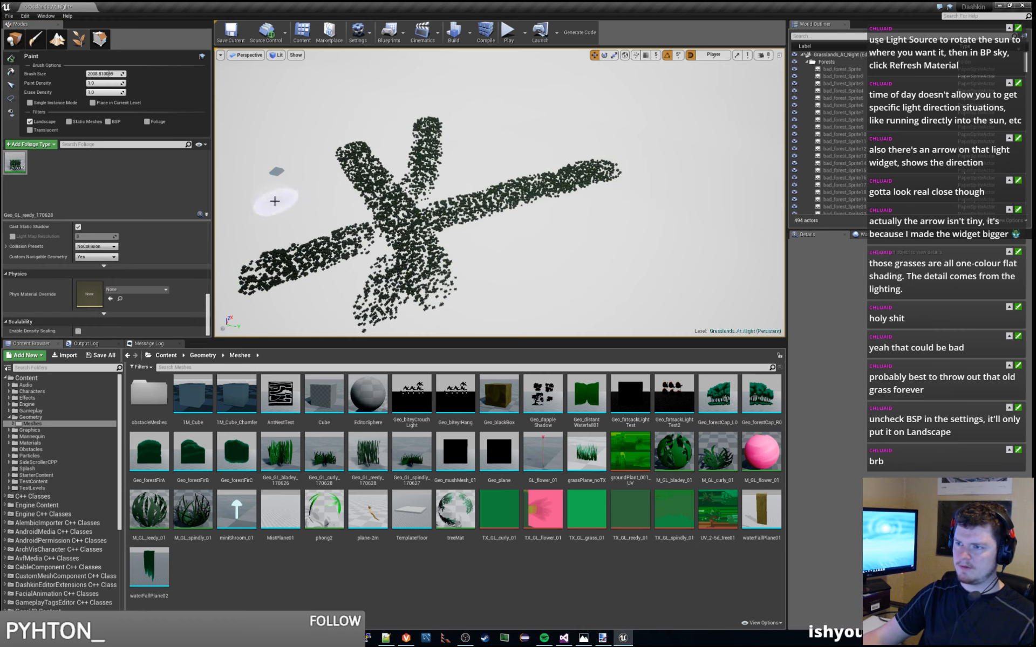
{"action": "left_click_drag", "start_coordinate": [275, 202], "coordinate": [563, 269]}
{"action": "mouse_move", "coordinate": [277, 162]}
{"action": "left_mouse_down"}
{"action": "mouse_move", "coordinate": [476, 255]}
{"action": "mouse_move", "coordinate": [416, 154]}
{"action": "mouse_move", "coordinate": [359, 301]}
{"action": "mouse_move", "coordinate": [356, 268]}
{"action": "mouse_move", "coordinate": [486, 157]}
{"action": "mouse_move", "coordinate": [585, 118]}
{"action": "left_mouse_up"}
{"action": "mouse_move", "coordinate": [475, 111]}
{"action": "left_mouse_down"}
{"action": "mouse_move", "coordinate": [440, 162]}
{"action": "mouse_move", "coordinate": [305, 294]}
{"action": "mouse_move", "coordinate": [254, 232]}
{"action": "mouse_move", "coordinate": [494, 224]}
{"action": "mouse_move", "coordinate": [639, 237]}
{"action": "mouse_move", "coordinate": [414, 223]}
{"action": "mouse_move", "coordinate": [388, 254]}
{"action": "mouse_move", "coordinate": [301, 130]}
{"action": "mouse_move", "coordinate": [466, 303]}
{"action": "left_mouse_up"}
{"action": "mouse_move", "coordinate": [472, 143]}
{"action": "left_mouse_down"}
{"action": "mouse_move", "coordinate": [411, 225]}
{"action": "mouse_move", "coordinate": [513, 153]}
{"action": "mouse_move", "coordinate": [456, 180]}
{"action": "mouse_move", "coordinate": [362, 264]}
{"action": "mouse_move", "coordinate": [596, 148]}
{"action": "mouse_move", "coordinate": [382, 250]}
{"action": "mouse_move", "coordinate": [642, 199]}
{"action": "mouse_move", "coordinate": [258, 198]}
{"action": "mouse_move", "coordinate": [530, 134]}
{"action": "mouse_move", "coordinate": [539, 173]}
{"action": "mouse_move", "coordinate": [377, 272]}
{"action": "mouse_move", "coordinate": [267, 294]}
{"action": "mouse_move", "coordinate": [256, 243]}
{"action": "mouse_move", "coordinate": [599, 189]}
{"action": "mouse_move", "coordinate": [558, 140]}
{"action": "mouse_move", "coordinate": [485, 145]}
{"action": "mouse_move", "coordinate": [323, 282]}
{"action": "mouse_move", "coordinate": [326, 189]}
{"action": "mouse_move", "coordinate": [546, 299]}
{"action": "mouse_move", "coordinate": [389, 188]}
{"action": "left_mouse_up"}
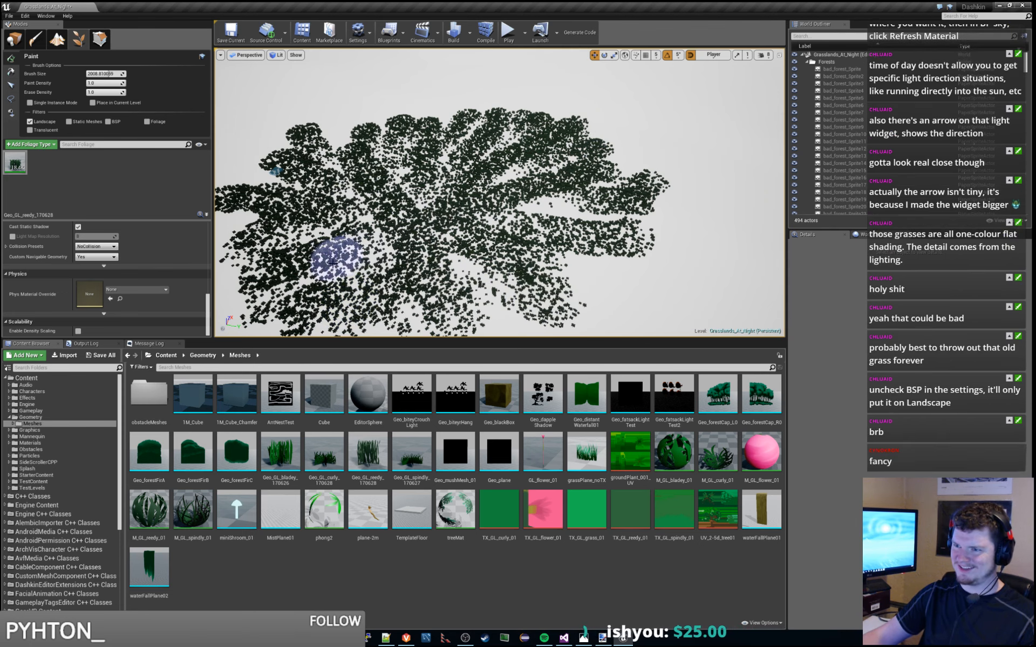
{"action": "mouse_move", "coordinate": [333, 128]}
{"action": "left_mouse_down"}
{"action": "mouse_move", "coordinate": [475, 282]}
{"action": "mouse_move", "coordinate": [513, 300]}
{"action": "mouse_move", "coordinate": [513, 180]}
{"action": "mouse_move", "coordinate": [578, 233]}
{"action": "left_mouse_up"}
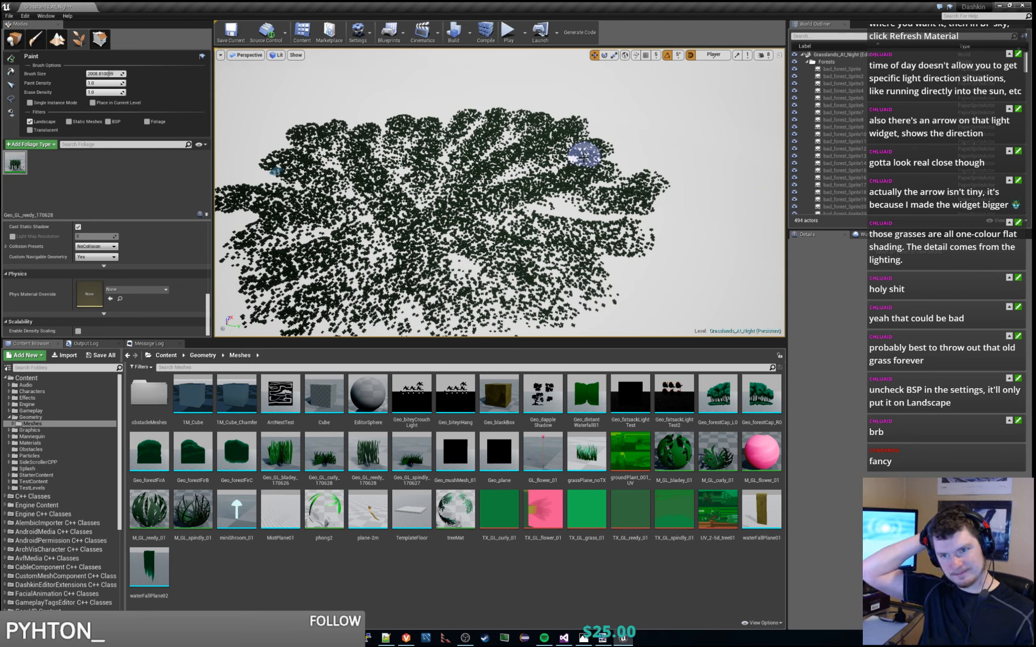
Step: Lasso-select the painted grass patch in sections and delete all of its instances from the landscape
{"action": "scroll", "coordinate": [500, 162], "scroll_direction": "down", "scroll_amount": 5}
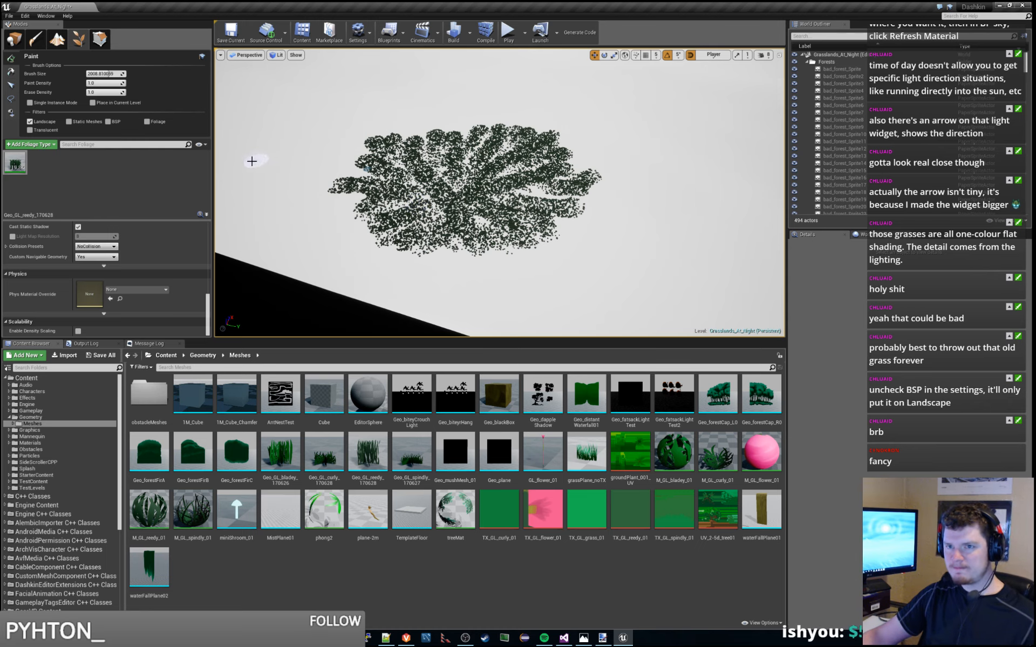
{"action": "left_click", "coordinate": [10, 99]}
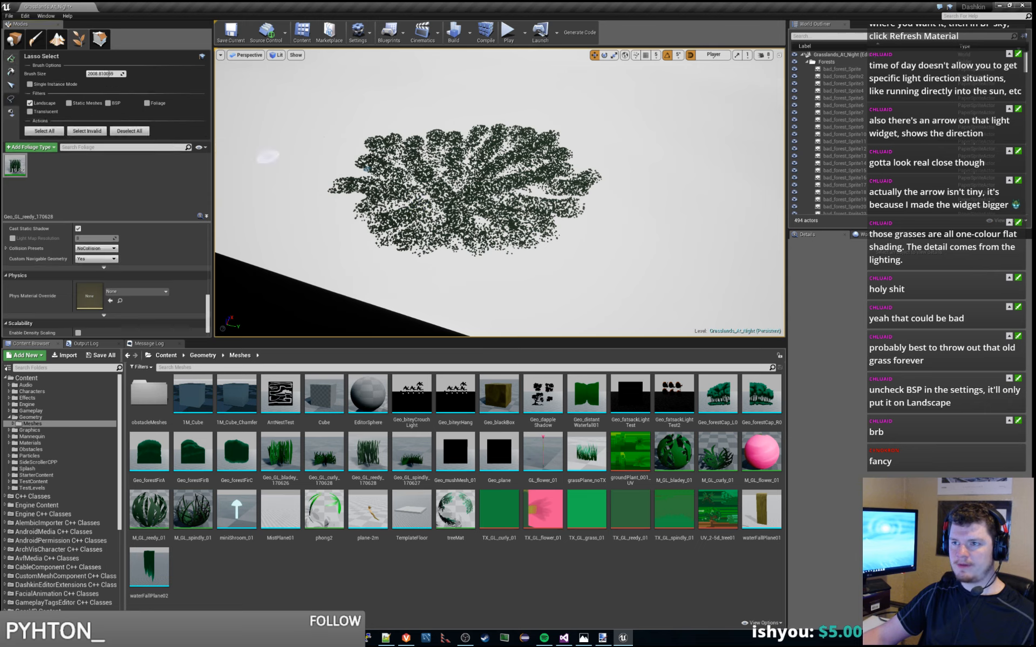
{"action": "mouse_move", "coordinate": [376, 143]}
{"action": "left_mouse_down"}
{"action": "mouse_move", "coordinate": [318, 200]}
{"action": "mouse_move", "coordinate": [402, 150]}
{"action": "mouse_move", "coordinate": [375, 166]}
{"action": "mouse_move", "coordinate": [389, 141]}
{"action": "mouse_move", "coordinate": [416, 143]}
{"action": "left_mouse_up"}
{"action": "key", "text": "Delete"}
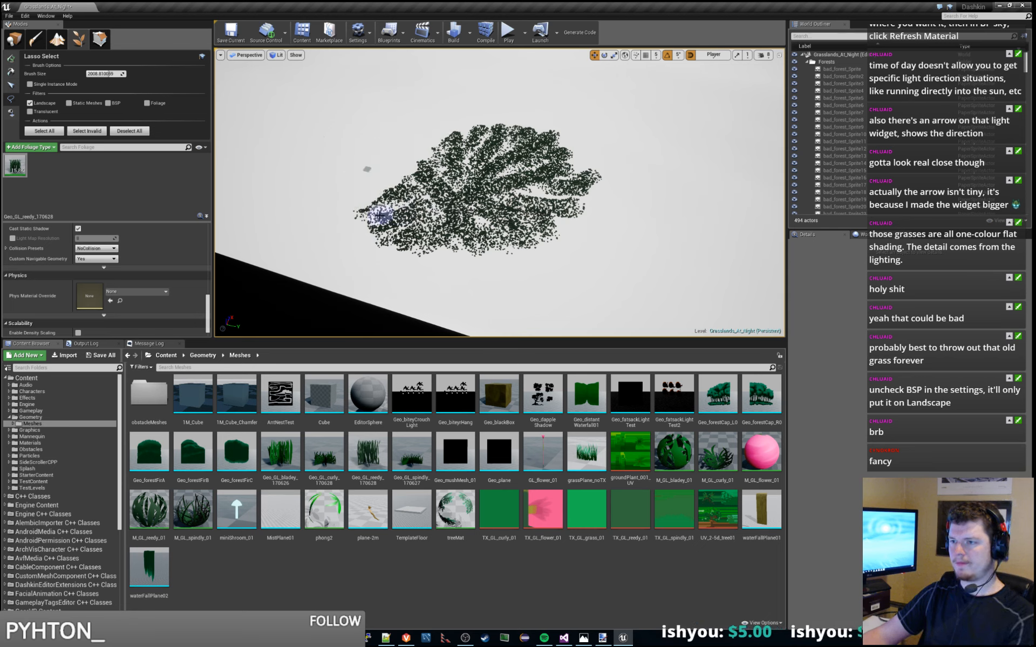
{"action": "mouse_move", "coordinate": [387, 216]}
{"action": "left_mouse_down"}
{"action": "mouse_move", "coordinate": [423, 135]}
{"action": "mouse_move", "coordinate": [456, 138]}
{"action": "mouse_move", "coordinate": [411, 164]}
{"action": "left_mouse_up"}
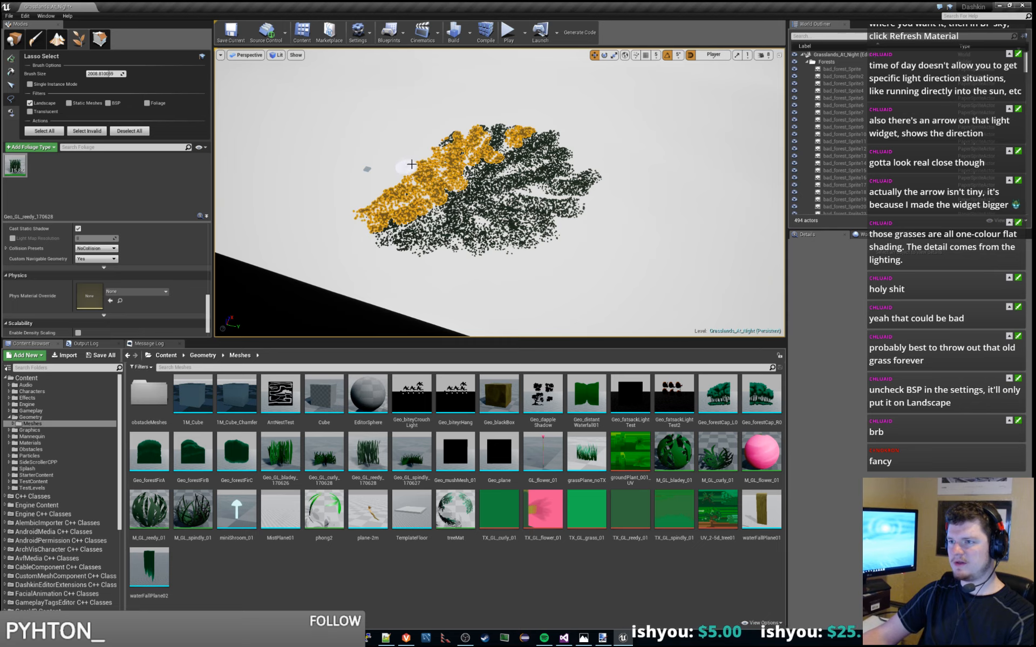
{"action": "mouse_move", "coordinate": [459, 127]}
{"action": "left_mouse_down"}
{"action": "mouse_move", "coordinate": [488, 125]}
{"action": "mouse_move", "coordinate": [489, 153]}
{"action": "mouse_move", "coordinate": [424, 215]}
{"action": "mouse_move", "coordinate": [493, 138]}
{"action": "mouse_move", "coordinate": [390, 196]}
{"action": "mouse_move", "coordinate": [408, 208]}
{"action": "mouse_move", "coordinate": [393, 232]}
{"action": "mouse_move", "coordinate": [677, 147]}
{"action": "mouse_move", "coordinate": [539, 237]}
{"action": "mouse_move", "coordinate": [563, 231]}
{"action": "mouse_move", "coordinate": [515, 217]}
{"action": "mouse_move", "coordinate": [572, 164]}
{"action": "left_mouse_up"}
{"action": "key", "text": "Delete"}
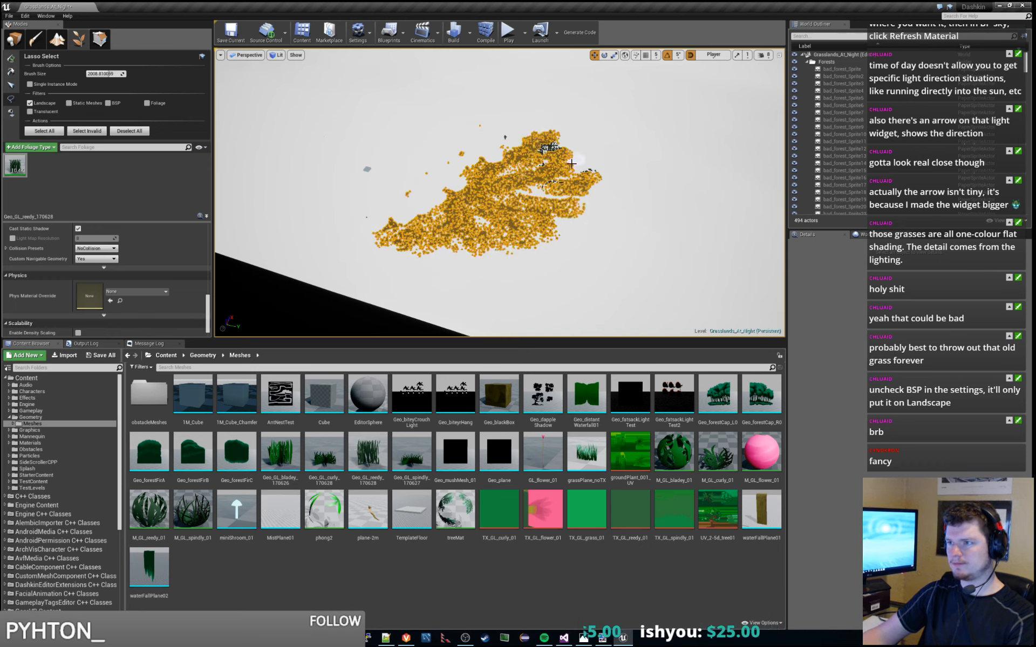
{"action": "key", "text": "Delete"}
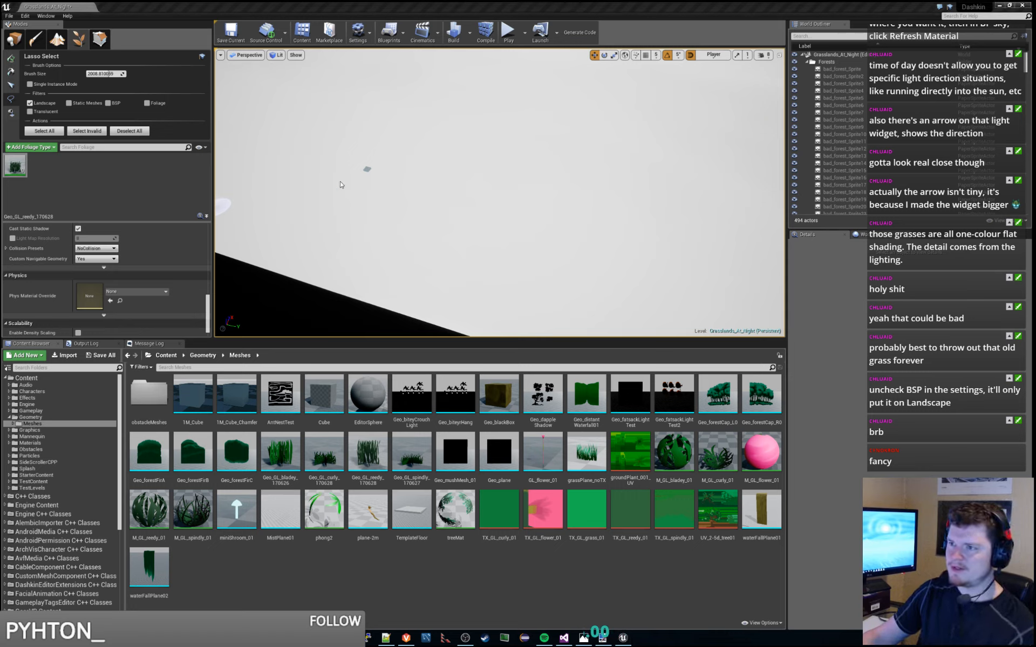
{"action": "right_click_drag", "start_coordinate": [340, 185], "coordinate": [524, 216]}
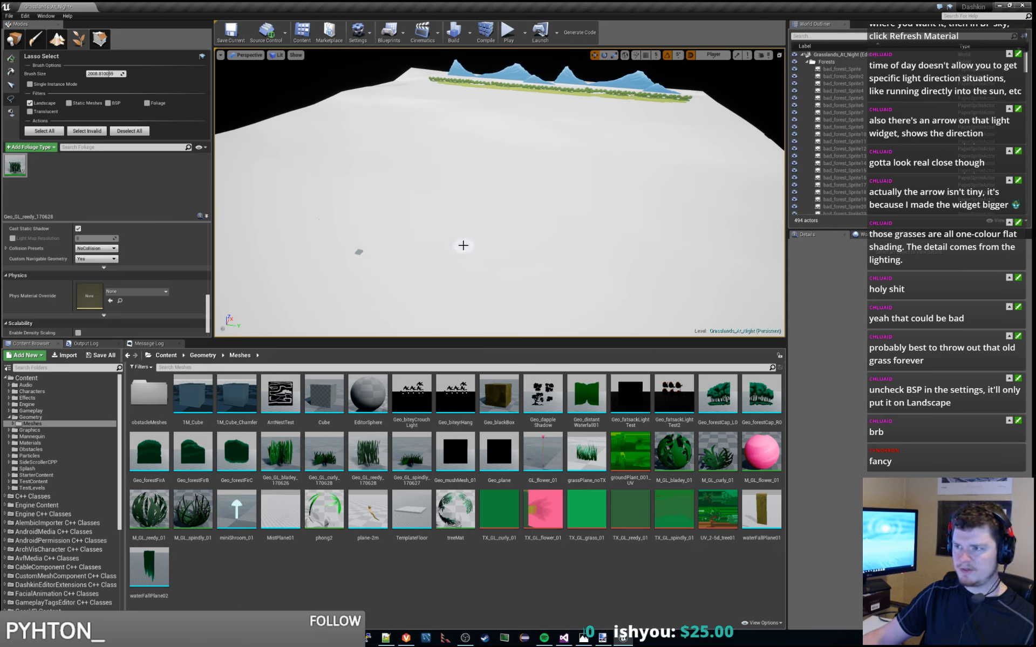
Step: Return to the foliage Paint tool and set its erase density to 0 so erasing removes all foliage
{"action": "left_click", "coordinate": [10, 58]}
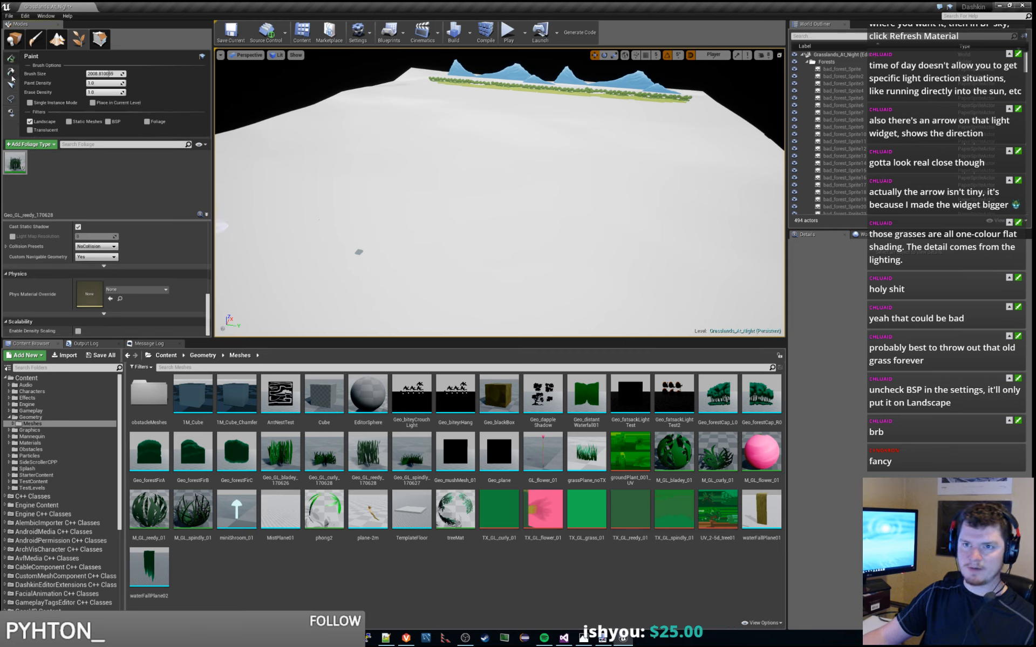
{"action": "left_click", "coordinate": [11, 112]}
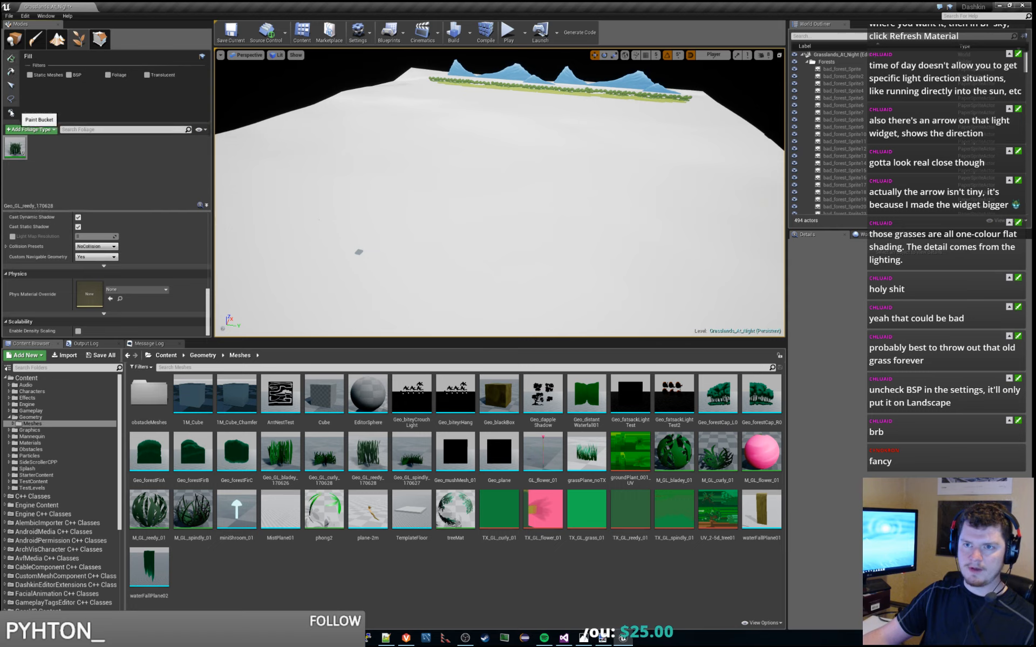
{"action": "left_click", "coordinate": [10, 58]}
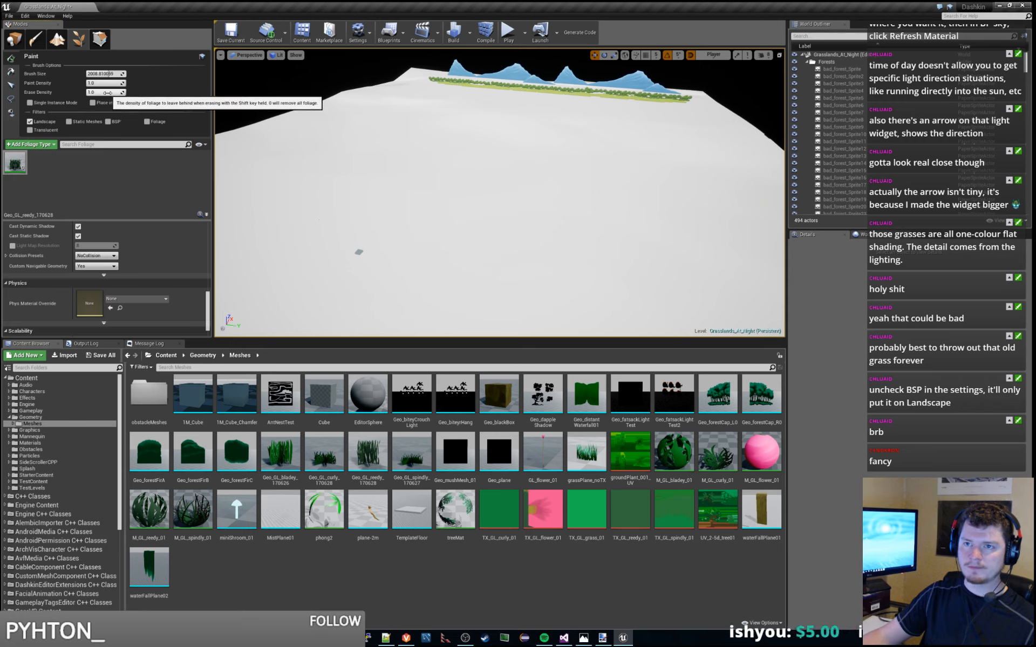
{"action": "left_click_drag", "start_coordinate": [92, 93], "coordinate": [95, 92]}
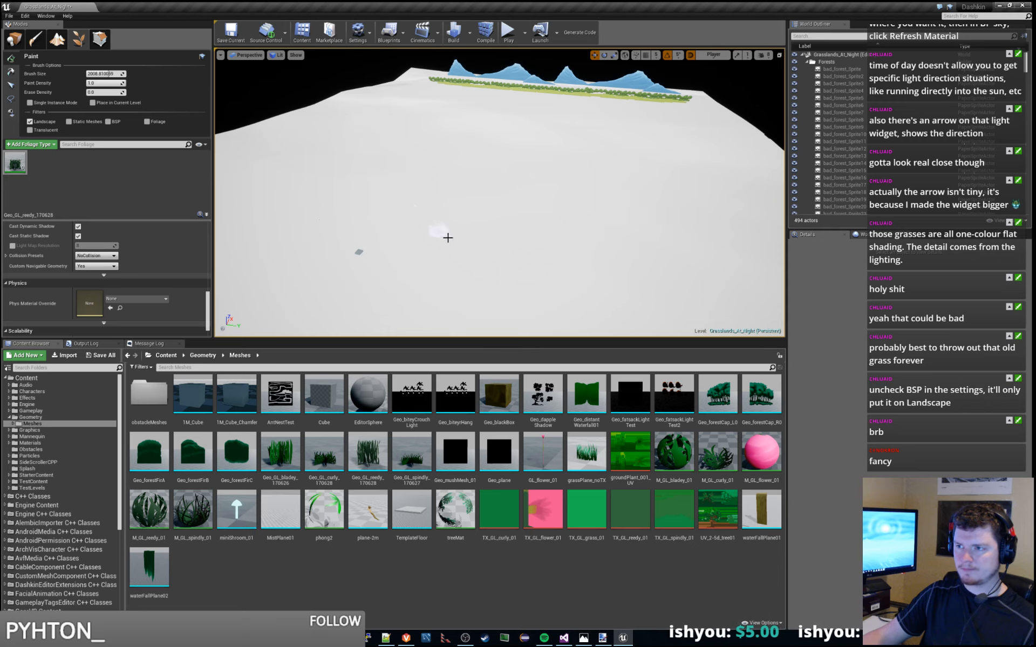
Step: Paint a short test stroke of reedy grass on the landscape and erase it completely
{"action": "mouse_move", "coordinate": [452, 240]}
{"action": "left_mouse_down"}
{"action": "mouse_move", "coordinate": [424, 208]}
{"action": "mouse_move", "coordinate": [444, 216]}
{"action": "mouse_move", "coordinate": [421, 204]}
{"action": "mouse_move", "coordinate": [470, 250]}
{"action": "left_mouse_up"}
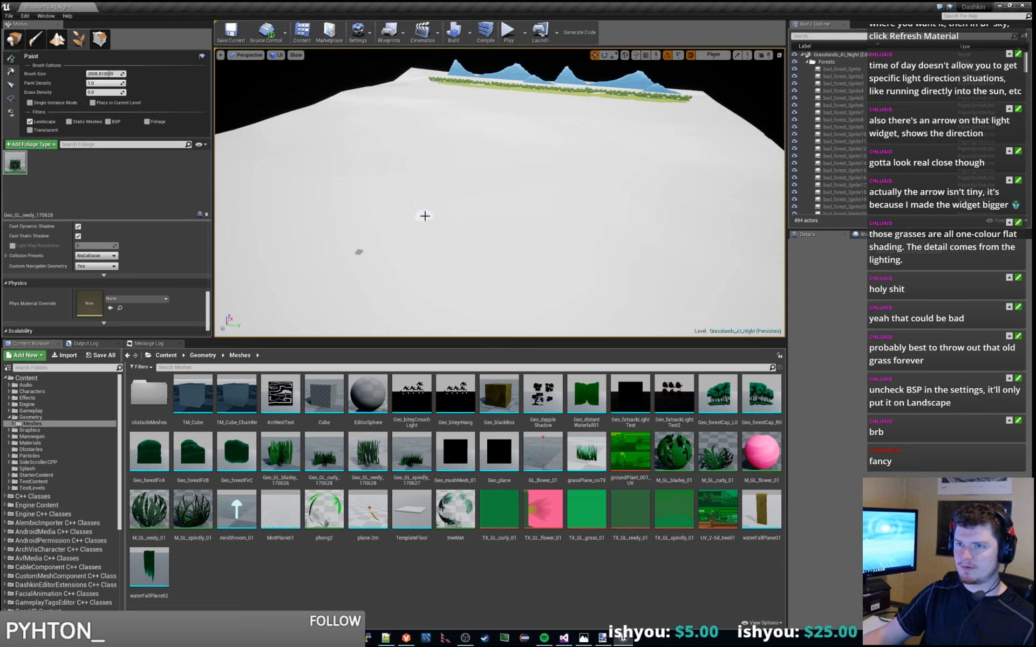
{"action": "mouse_move", "coordinate": [426, 172]}
{"action": "left_mouse_down"}
{"action": "mouse_move", "coordinate": [518, 264]}
{"action": "mouse_move", "coordinate": [418, 171]}
{"action": "left_mouse_up"}
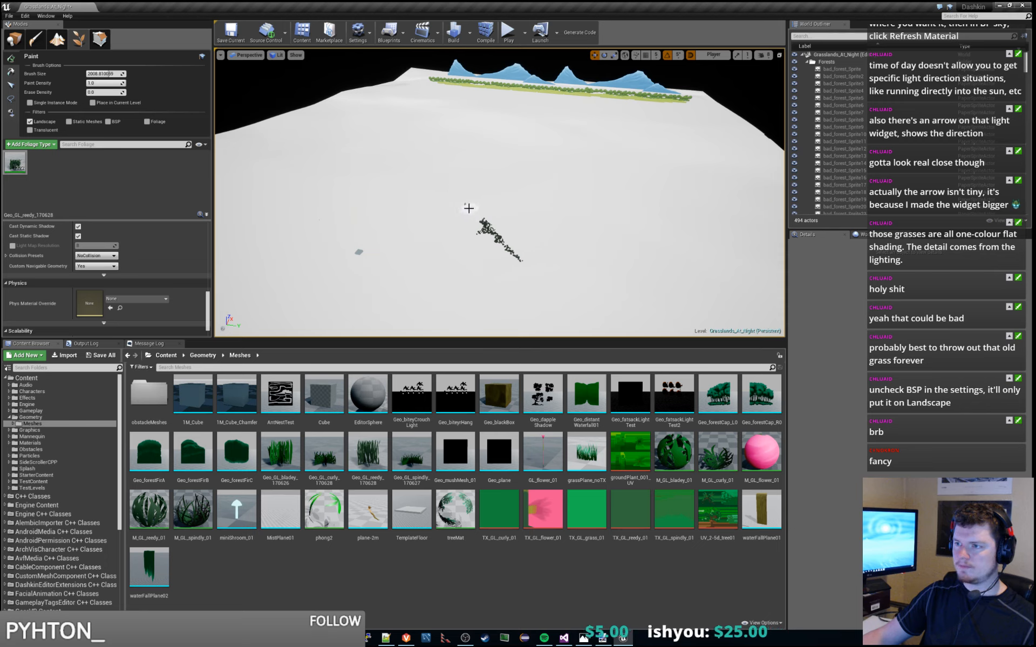
{"action": "left_click_drag", "start_coordinate": [486, 227], "coordinate": [516, 258], "text": "shift"}
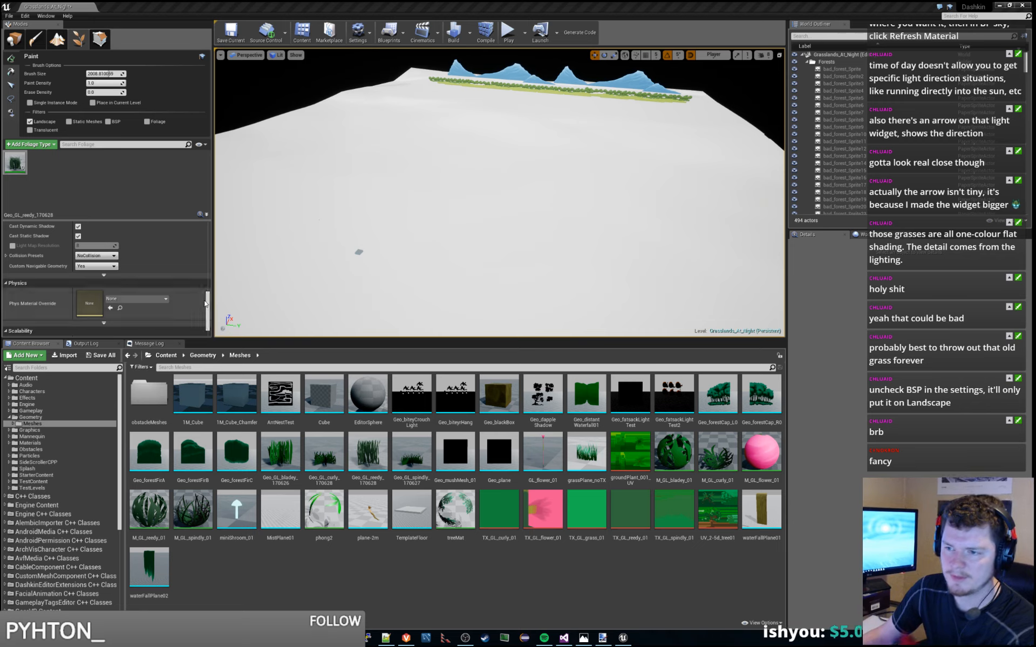
Step: Enlarge the paint brush to 8192 and stamp a cluster of overlapping circular reedy grass patches on the landscape, repainting over some of them
{"action": "scroll", "coordinate": [211, 284], "scroll_direction": "up", "scroll_amount": 3}
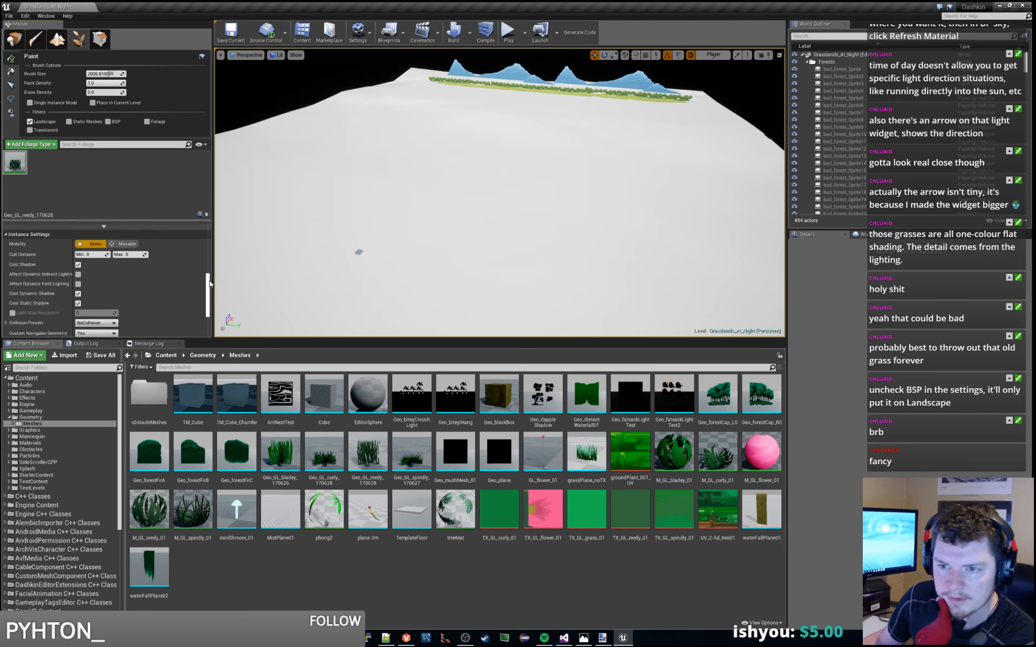
{"action": "left_click_drag", "start_coordinate": [210, 281], "coordinate": [212, 230]}
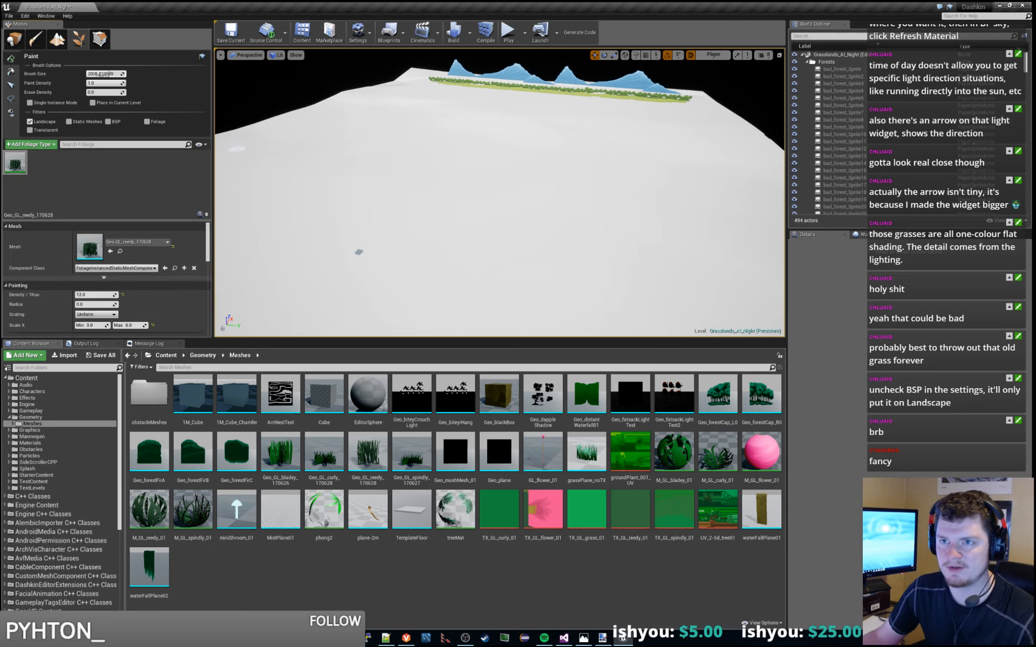
{"action": "left_click", "coordinate": [434, 197]}
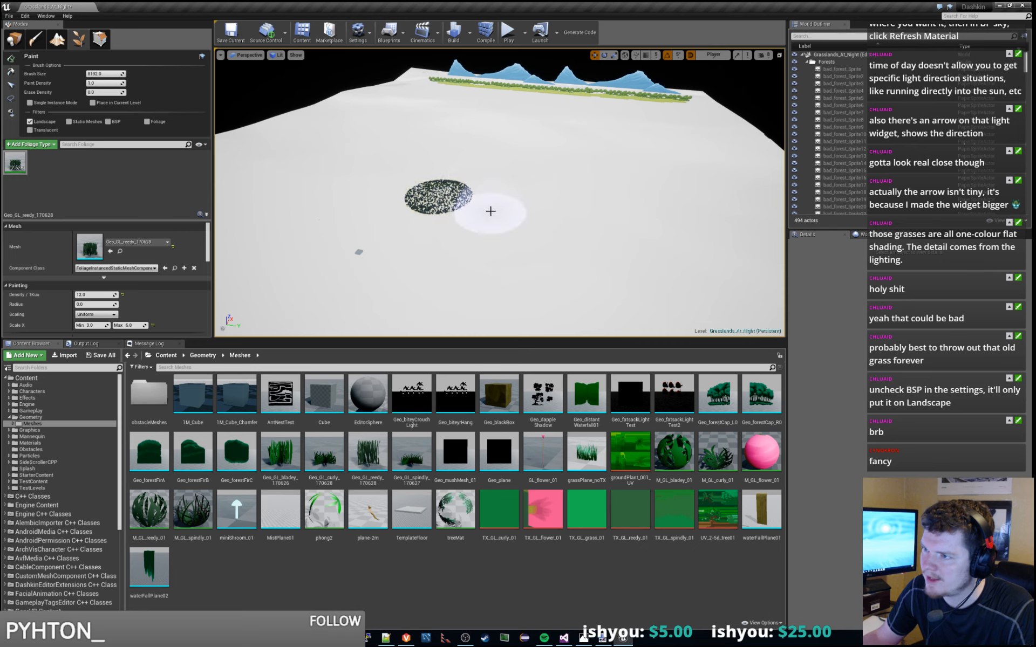
{"action": "left_click", "coordinate": [490, 212]}
{"action": "left_click", "coordinate": [440, 235]}
{"action": "left_click", "coordinate": [499, 261]}
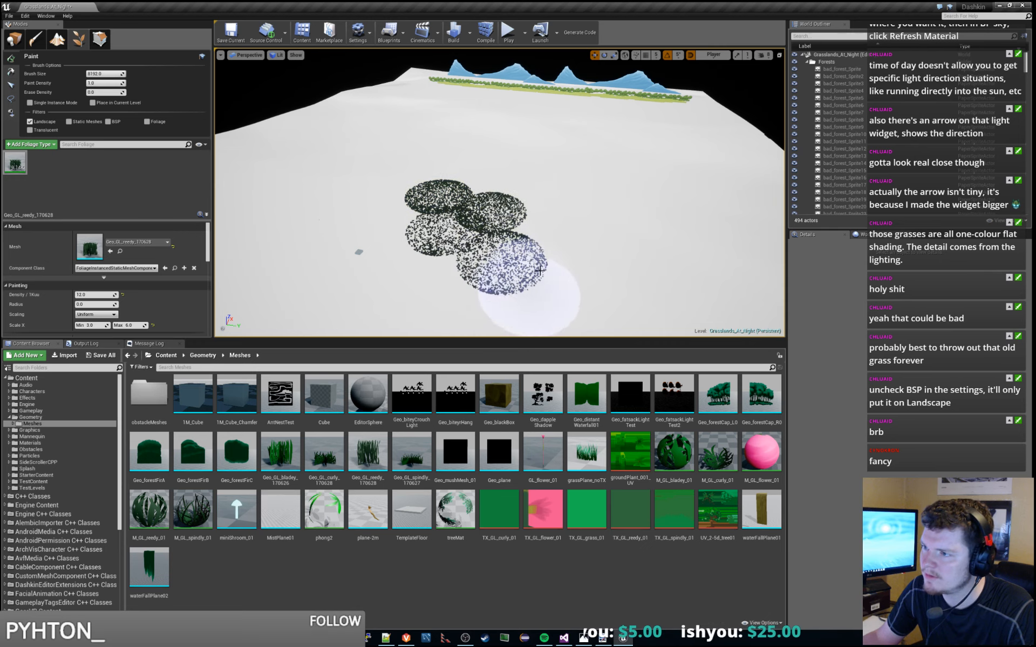
{"action": "left_click", "coordinate": [540, 233]}
{"action": "left_click", "coordinate": [581, 294]}
{"action": "left_click", "coordinate": [606, 258]}
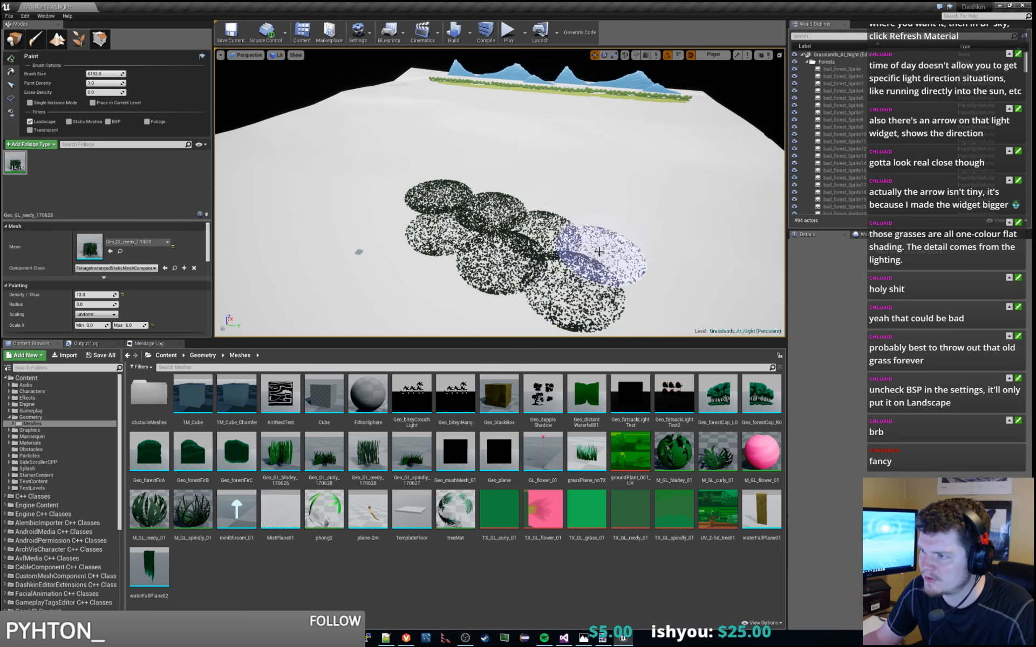
{"action": "left_click", "coordinate": [426, 232]}
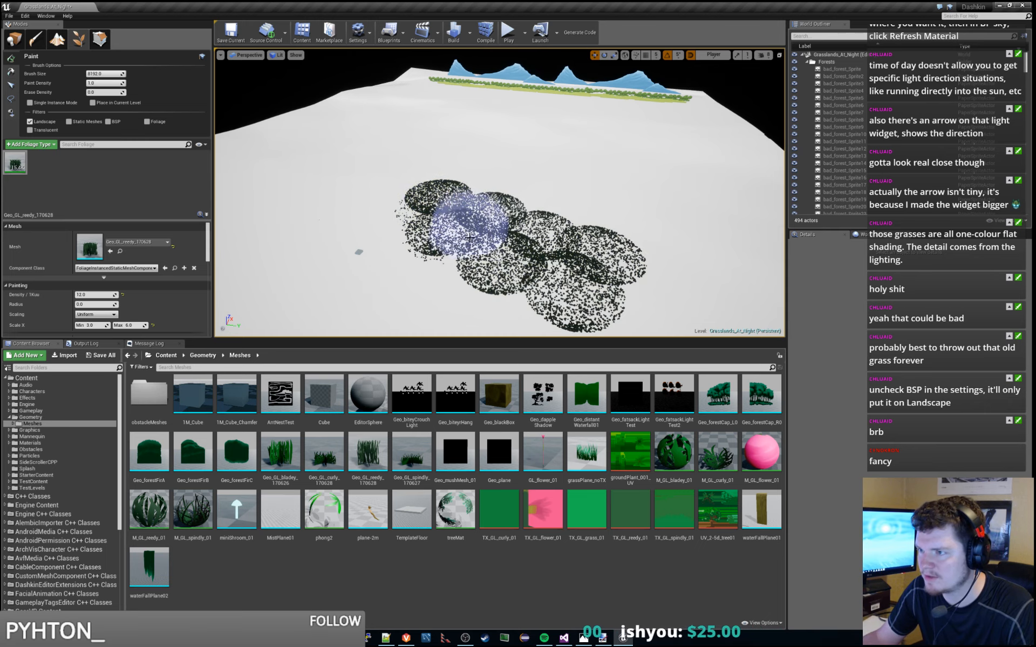
{"action": "left_click", "coordinate": [543, 289]}
{"action": "left_click", "coordinate": [598, 278]}
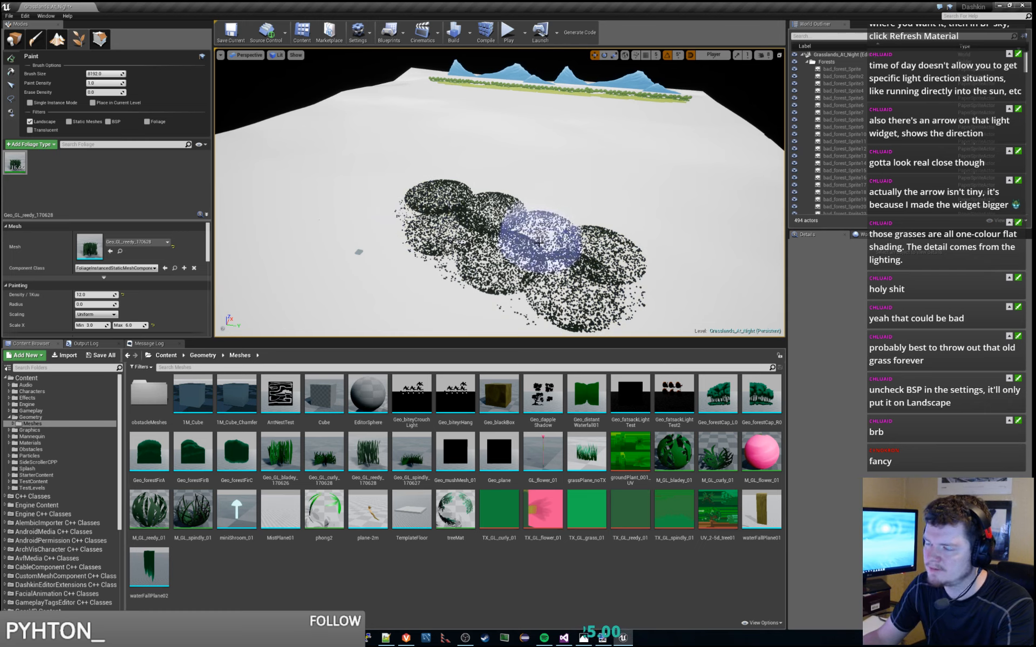
Step: Inspect the overlapping grass patches from above and undo all of the stamped patches
{"action": "key", "text": "w"}
{"action": "right_click_drag", "start_coordinate": [483, 224], "coordinate": [378, 237]}
{"action": "mouse_move", "coordinate": [457, 181]}
{"action": "right_mouse_down"}
{"action": "mouse_move", "coordinate": [512, 183]}
{"action": "mouse_move", "coordinate": [456, 189]}
{"action": "right_mouse_up"}
{"action": "key", "text": "s"}
{"action": "key", "text": "ctrl+z"}
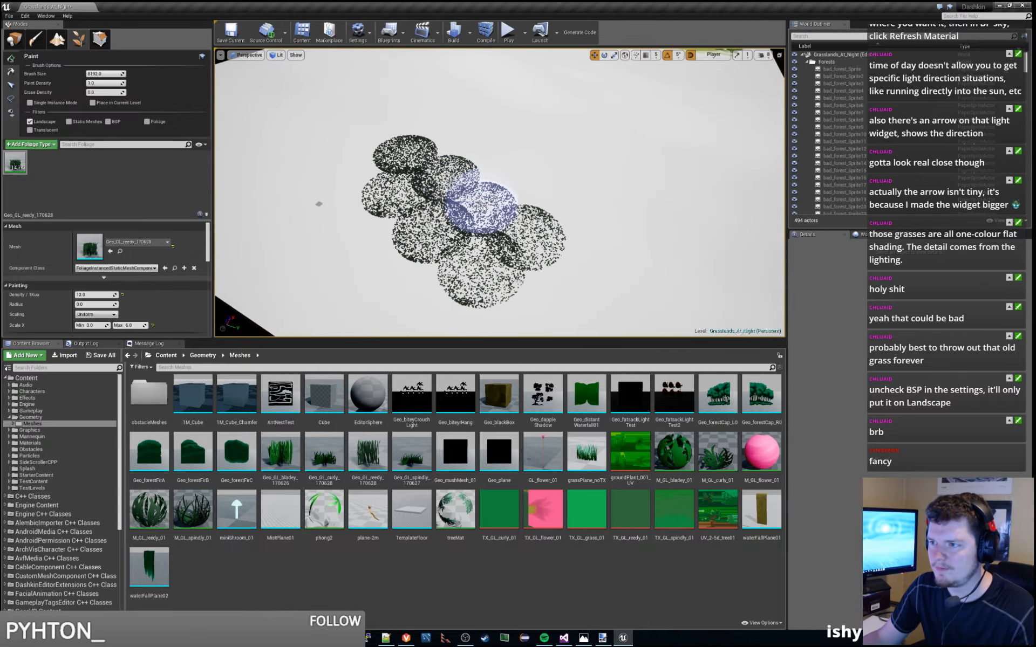
{"action": "key", "text": "ctrl+z"}
{"action": "key", "text": "ctrl+z"}
{"action": "key", "text": "ctrl+z"}
{"action": "key", "text": "ctrl+z"}
{"action": "key", "text": "ctrl+z"}
{"action": "key", "text": "ctrl+z"}
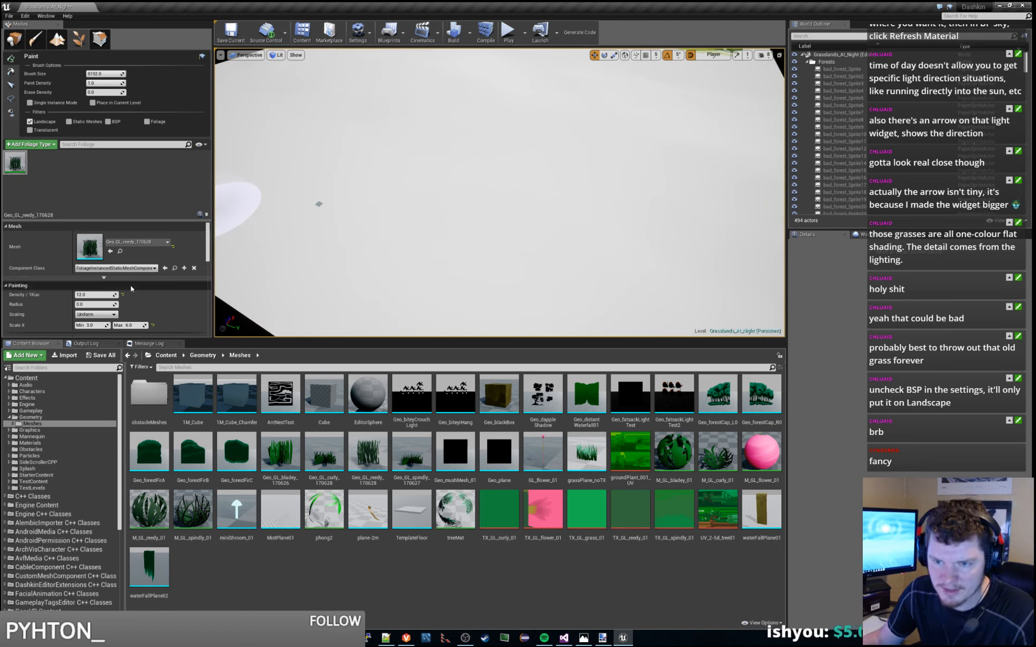
Step: Set the reedy grass painting radius to 12 and paint overlapping test patches on the landscape
{"action": "left_click", "coordinate": [93, 303]}
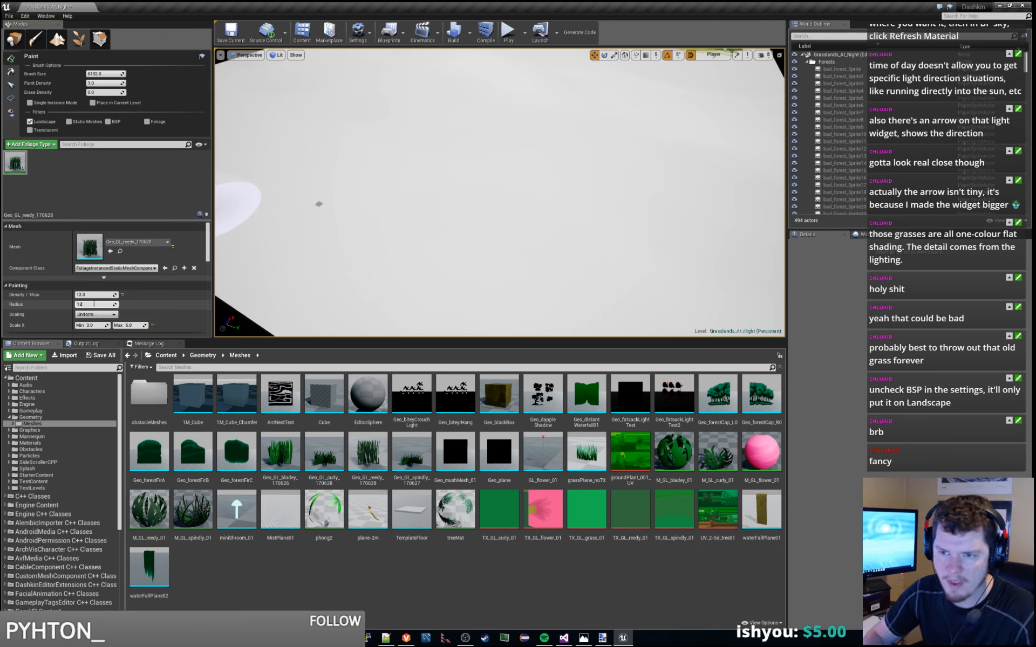
{"action": "key", "text": "Return"}
{"action": "left_click", "coordinate": [444, 242]}
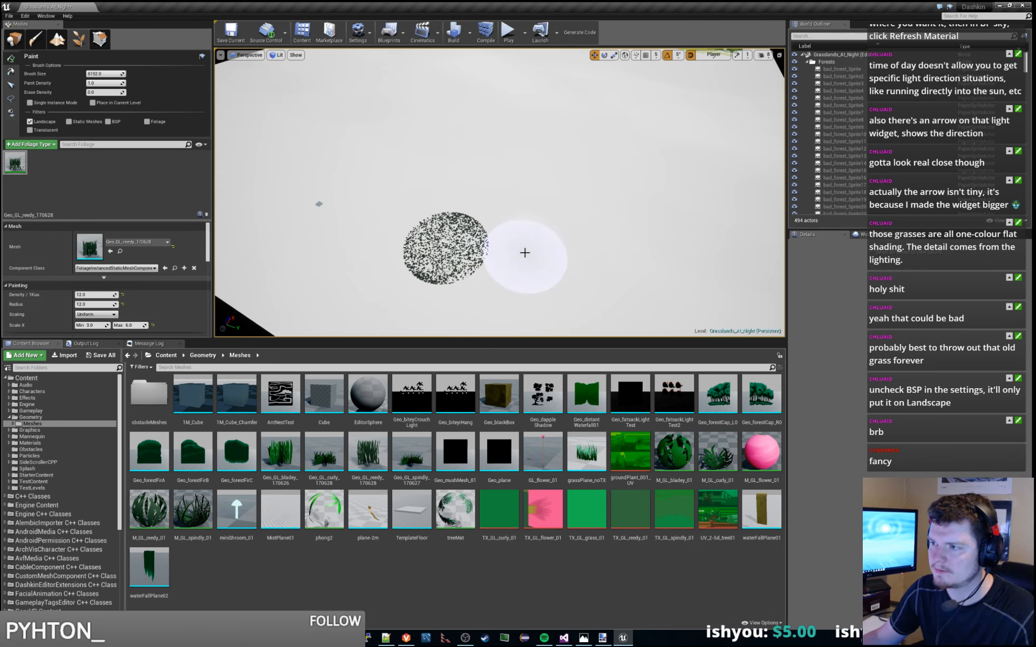
{"action": "mouse_move", "coordinate": [527, 254]}
{"action": "left_mouse_down"}
{"action": "mouse_move", "coordinate": [503, 269]}
{"action": "mouse_move", "coordinate": [466, 267]}
{"action": "mouse_move", "coordinate": [470, 303]}
{"action": "mouse_move", "coordinate": [496, 227]}
{"action": "mouse_move", "coordinate": [416, 313]}
{"action": "mouse_move", "coordinate": [411, 296]}
{"action": "left_mouse_up"}
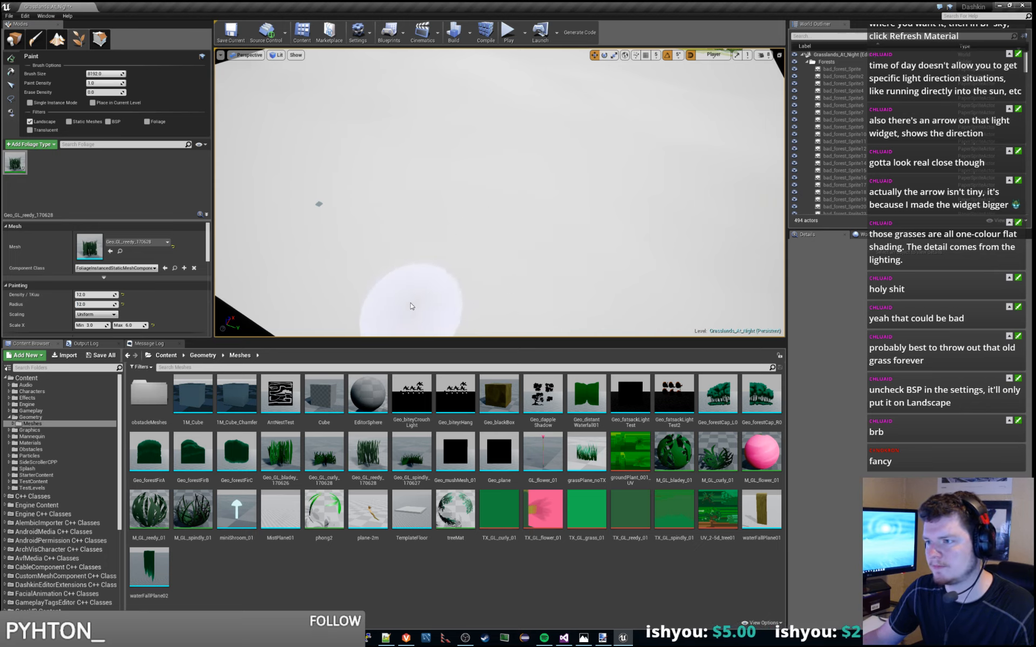
Step: Undo the test grass painted with the new radius and review the foliage type's placement and instance settings
{"action": "mouse_move", "coordinate": [337, 125]}
{"action": "left_mouse_down"}
{"action": "mouse_move", "coordinate": [464, 243]}
{"action": "mouse_move", "coordinate": [534, 286]}
{"action": "mouse_move", "coordinate": [446, 162]}
{"action": "mouse_move", "coordinate": [386, 104]}
{"action": "mouse_move", "coordinate": [647, 264]}
{"action": "mouse_move", "coordinate": [463, 300]}
{"action": "mouse_move", "coordinate": [373, 124]}
{"action": "left_mouse_up"}
{"action": "mouse_move", "coordinate": [501, 215]}
{"action": "right_mouse_down"}
{"action": "mouse_move", "coordinate": [475, 194]}
{"action": "mouse_move", "coordinate": [405, 232]}
{"action": "mouse_move", "coordinate": [503, 217]}
{"action": "mouse_move", "coordinate": [526, 175]}
{"action": "right_mouse_up"}
{"action": "key", "text": "w"}
{"action": "key", "text": "s"}
{"action": "key", "text": "ctrl+z"}
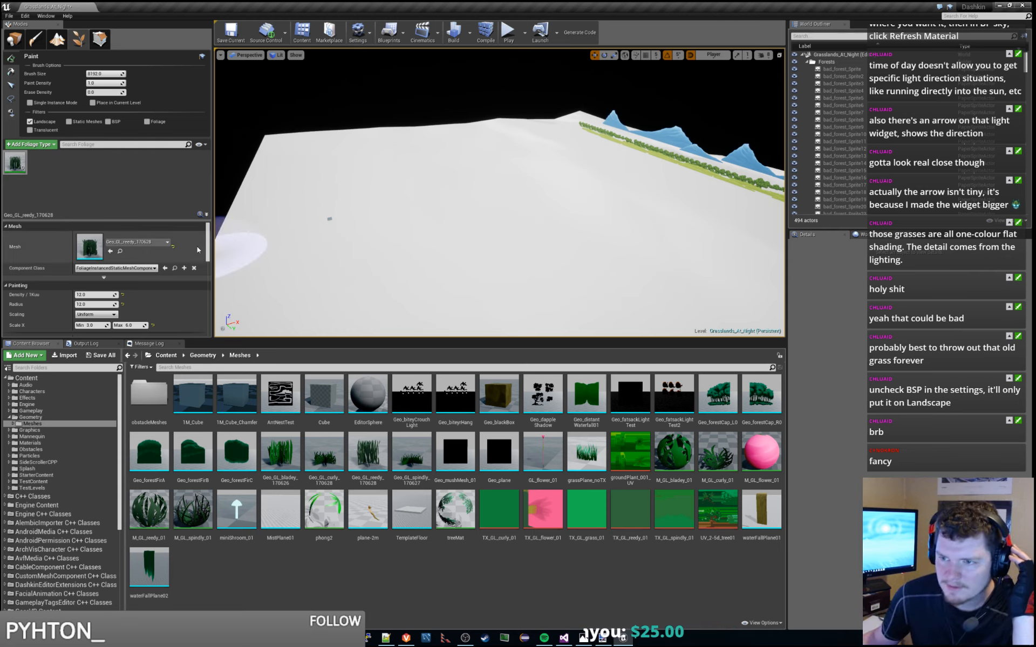
{"action": "left_click_drag", "start_coordinate": [208, 241], "coordinate": [210, 263]}
{"action": "scroll", "coordinate": [212, 275], "scroll_direction": "down", "scroll_amount": 8}
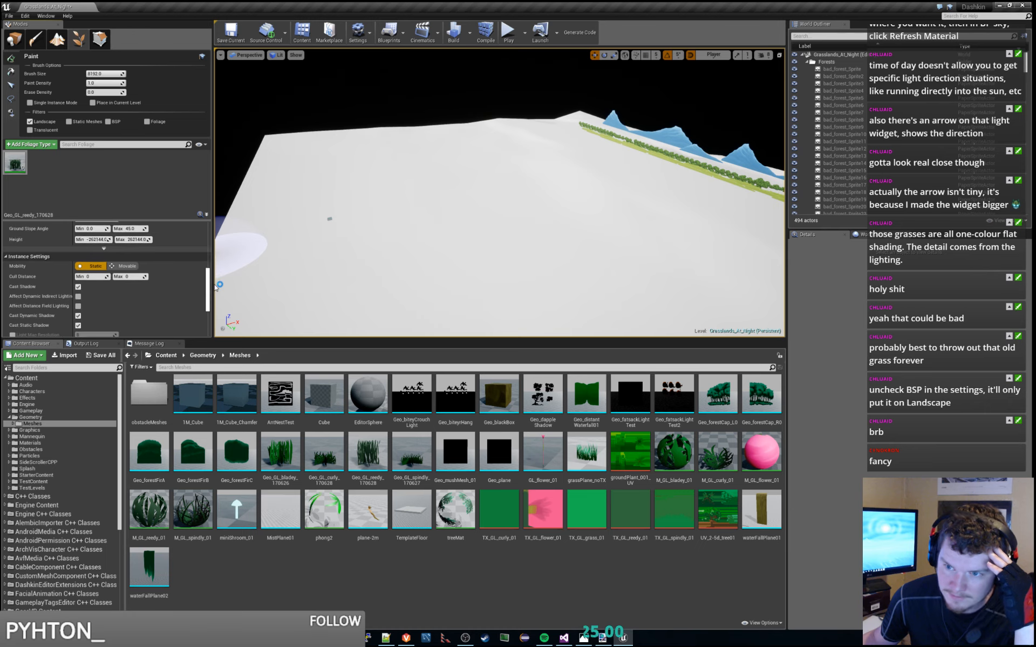
{"action": "scroll", "coordinate": [110, 298], "scroll_direction": "up", "scroll_amount": 10}
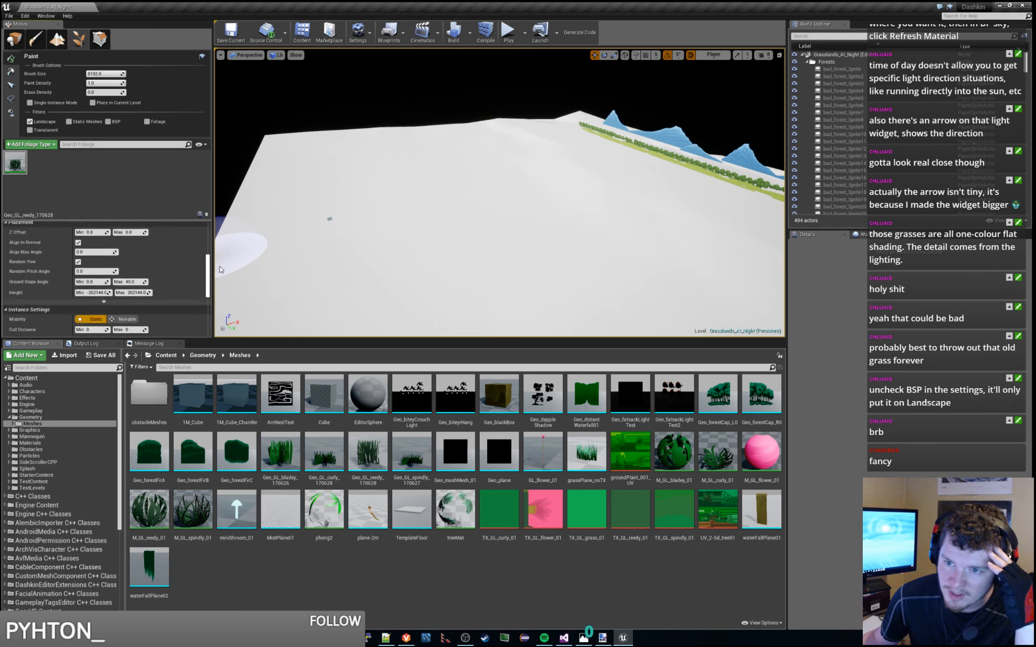
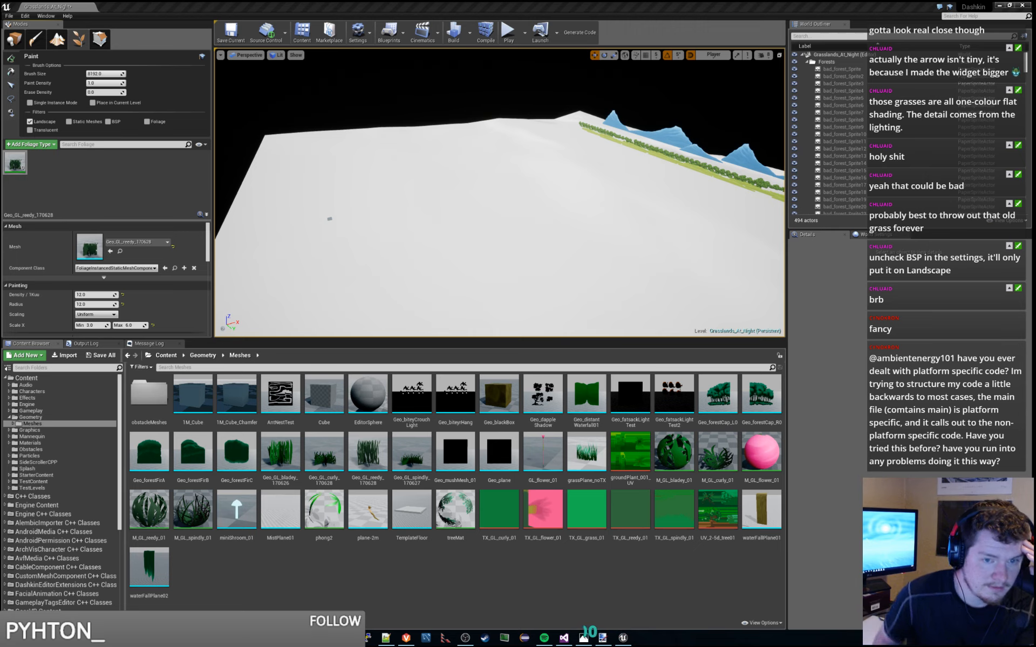
Step: Switch to the browser, read the Foliage Paint Density Problem question, and open its linked answer in a new tab
{"action": "key", "text": "alt+Tab"}
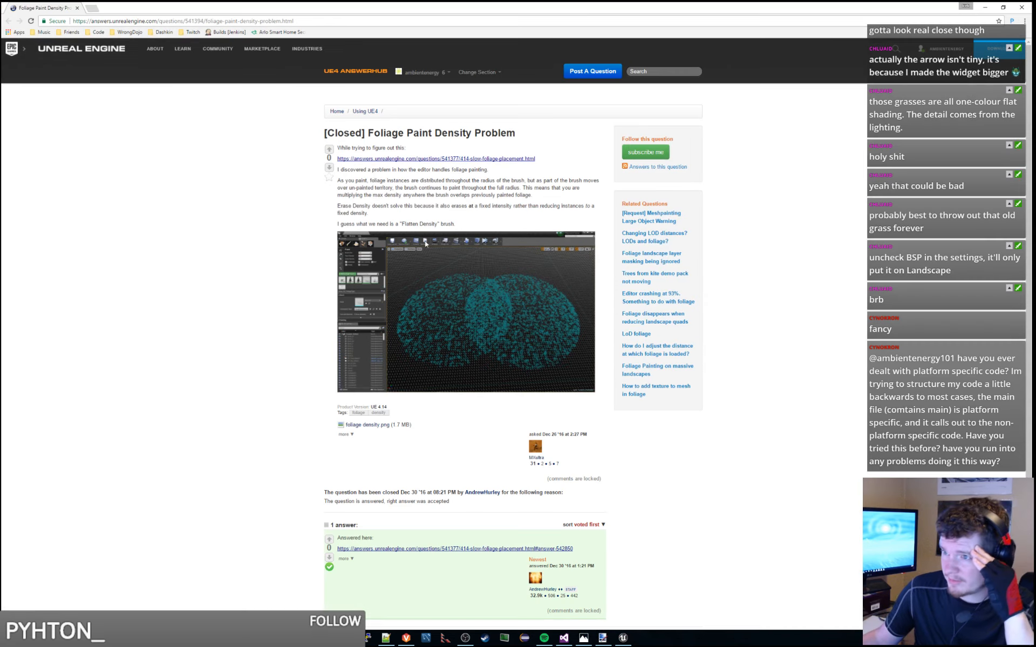
{"action": "mouse_move", "coordinate": [444, 189]}
{"action": "left_mouse_down"}
{"action": "mouse_move", "coordinate": [551, 188]}
{"action": "mouse_move", "coordinate": [513, 181]}
{"action": "left_mouse_up"}
{"action": "left_click", "coordinate": [551, 192]}
{"action": "scroll", "coordinate": [246, 459], "scroll_direction": "down", "scroll_amount": 1}
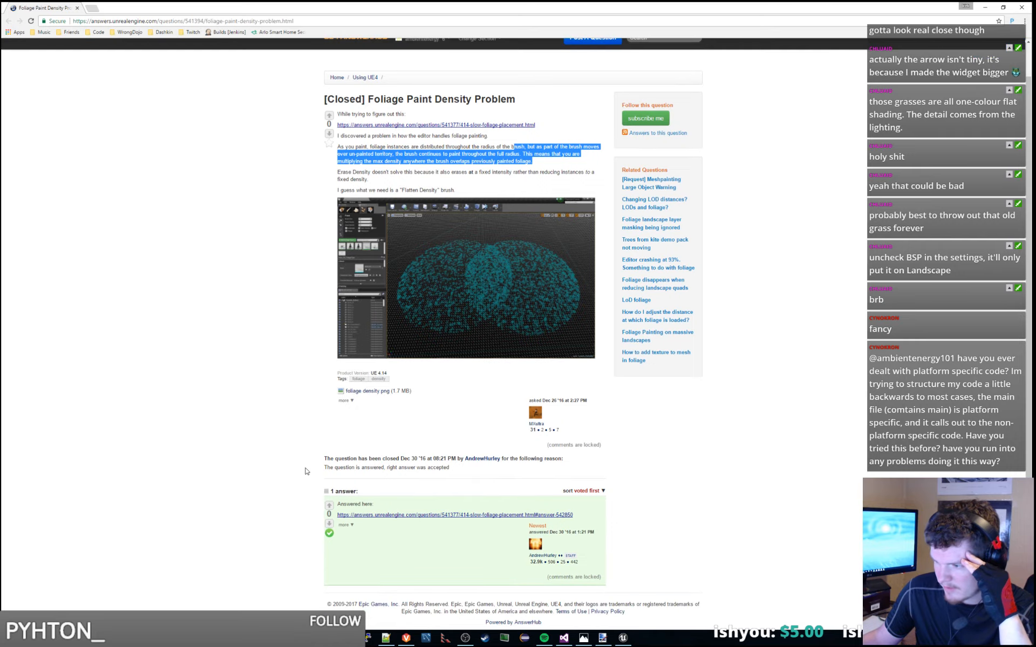
{"action": "middle_click", "coordinate": [471, 515]}
{"action": "key", "text": "ctrl+Tab"}
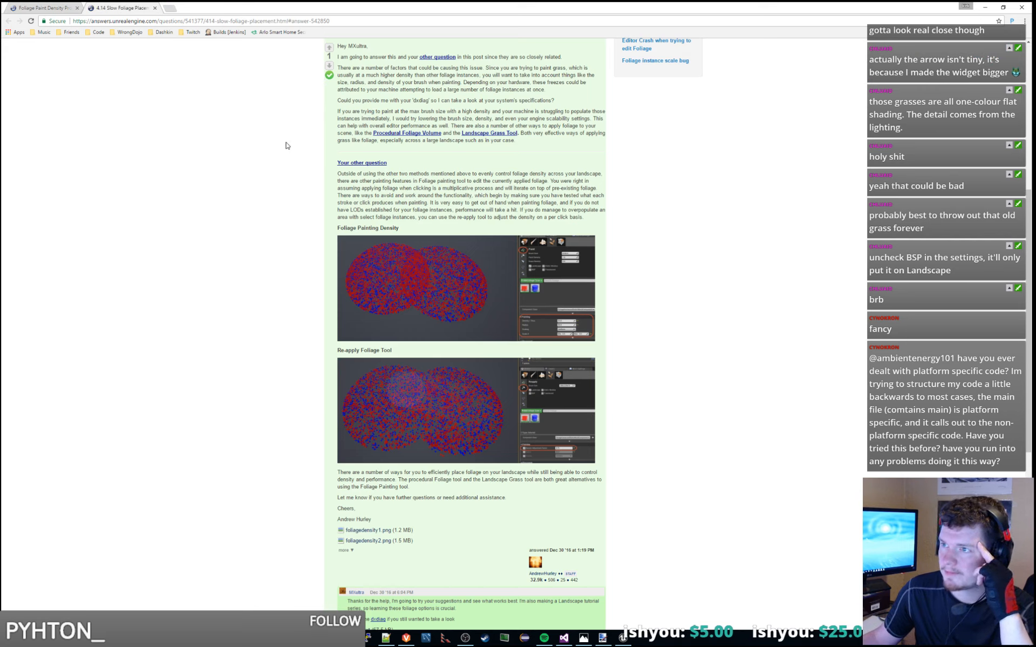
Step: Read the 4.14 Slow Foliage Placement answer on brush size, radius and density, along with its follow-up comments
{"action": "left_click_drag", "start_coordinate": [452, 68], "coordinate": [567, 89]}
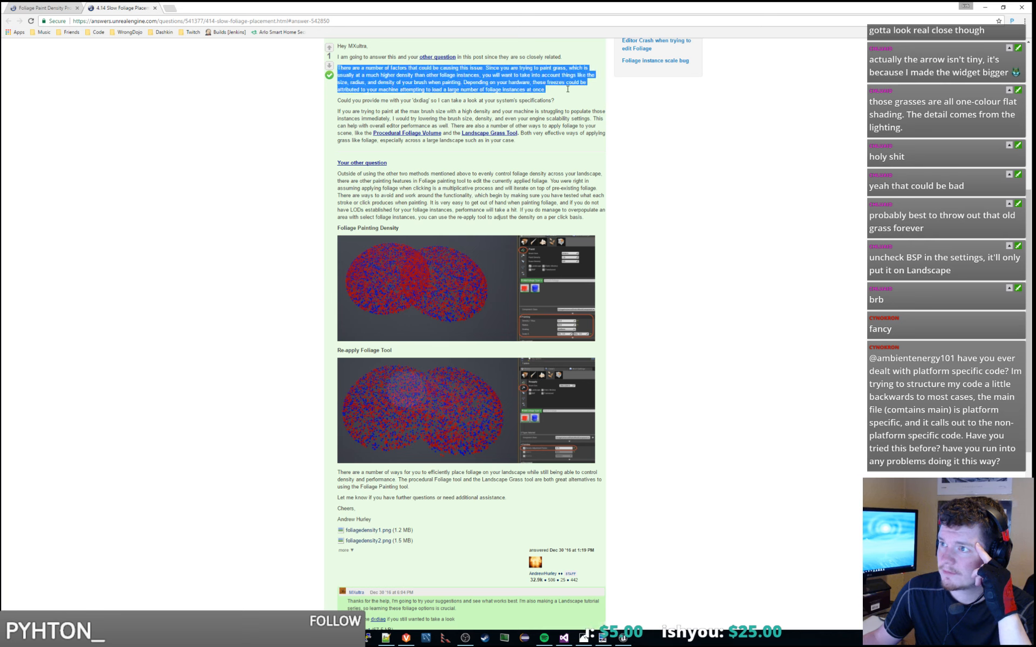
{"action": "left_click", "coordinate": [567, 89]}
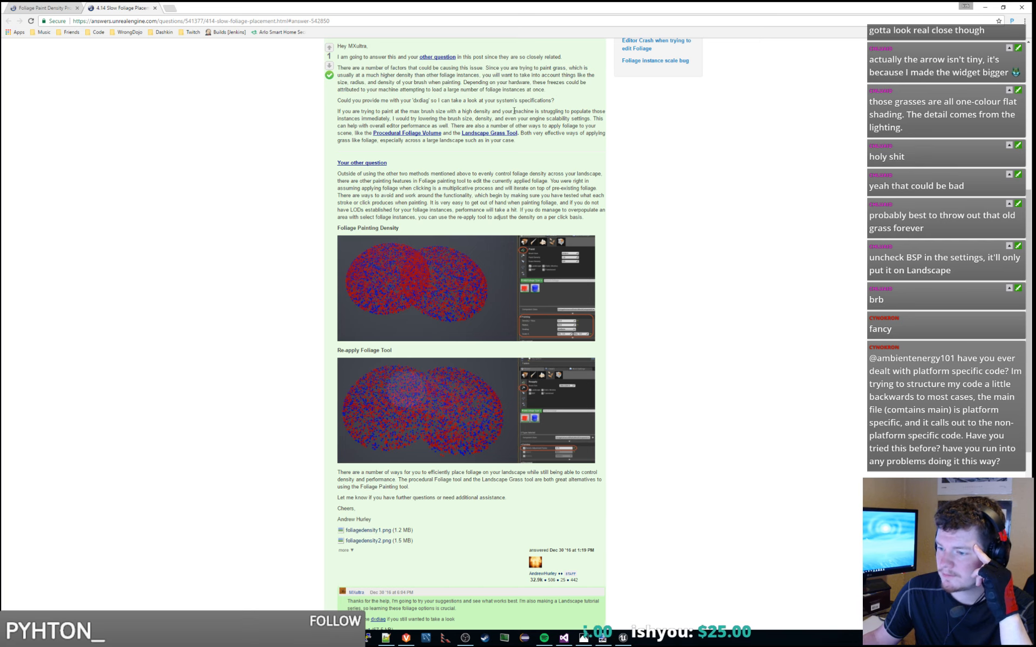
{"action": "scroll", "coordinate": [208, 331], "scroll_direction": "down", "scroll_amount": 3}
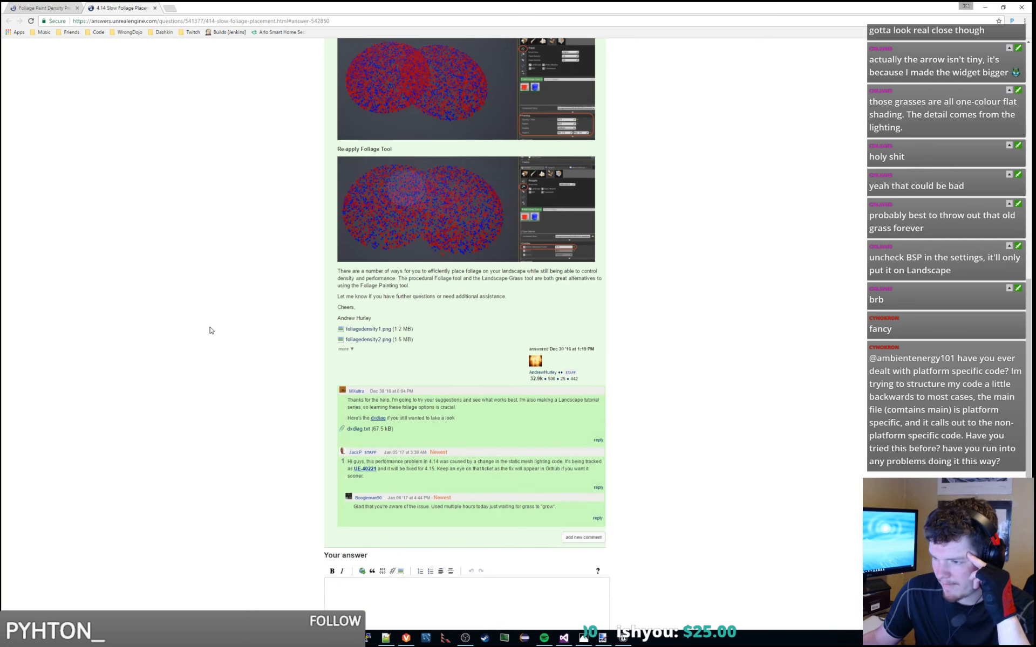
{"action": "mouse_move", "coordinate": [427, 400]}
{"action": "left_mouse_down"}
{"action": "mouse_move", "coordinate": [477, 419]}
{"action": "mouse_move", "coordinate": [432, 408]}
{"action": "left_mouse_up"}
{"action": "left_click", "coordinate": [429, 407]}
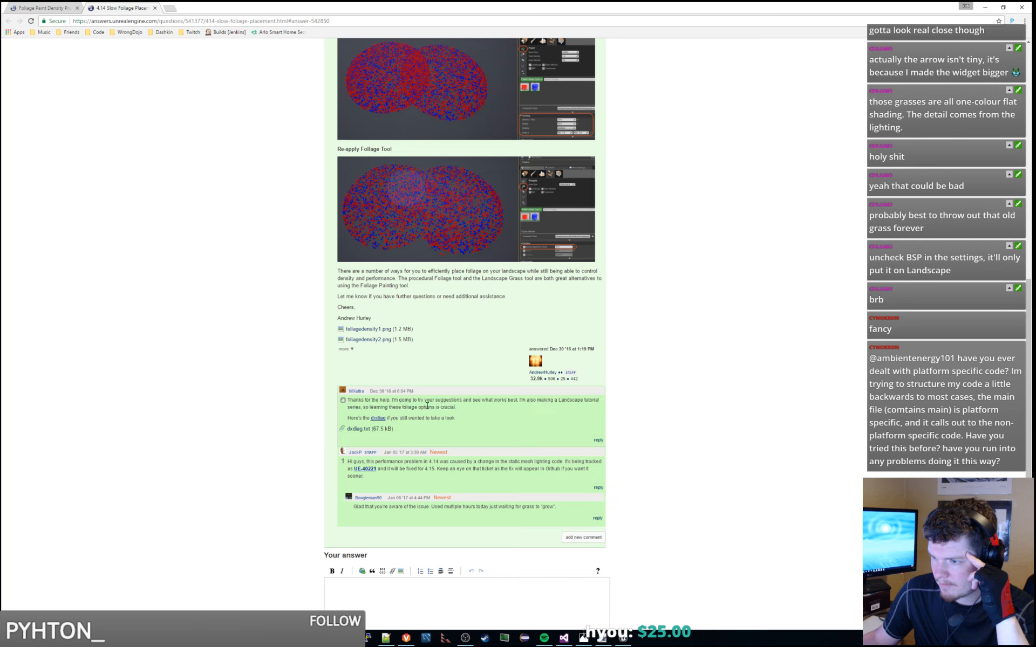
{"action": "triple_click", "coordinate": [421, 463]}
{"action": "left_click", "coordinate": [448, 481]}
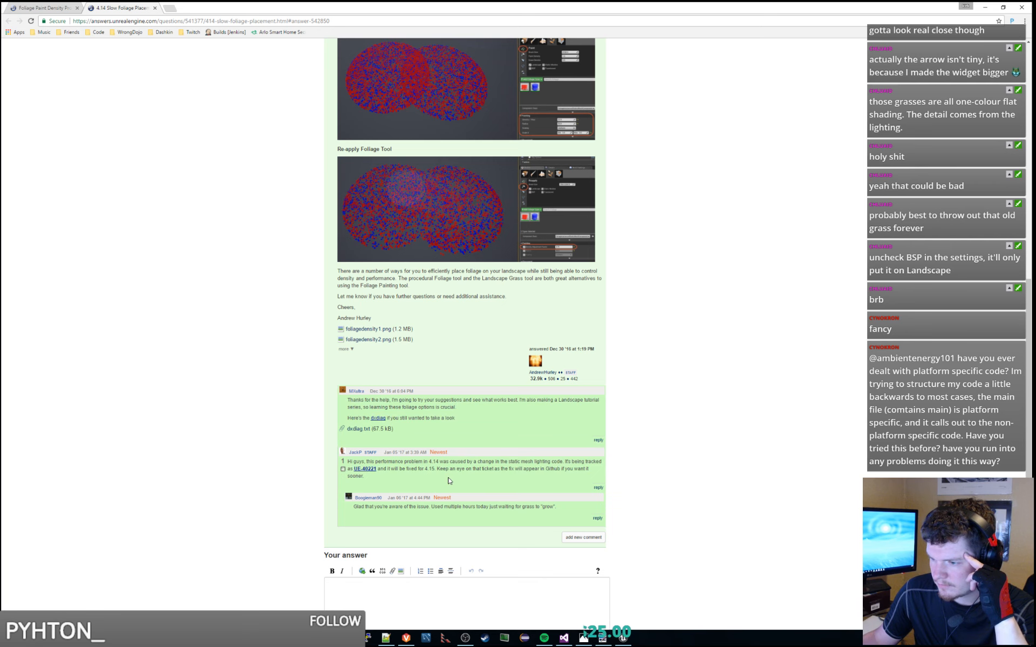
Step: Reread the original slow placement question and examine the answer's section on overlapping paint density and the re-apply tool
{"action": "scroll", "coordinate": [265, 407], "scroll_direction": "up", "scroll_amount": 5}
{"action": "scroll", "coordinate": [265, 407], "scroll_direction": "up", "scroll_amount": 5}
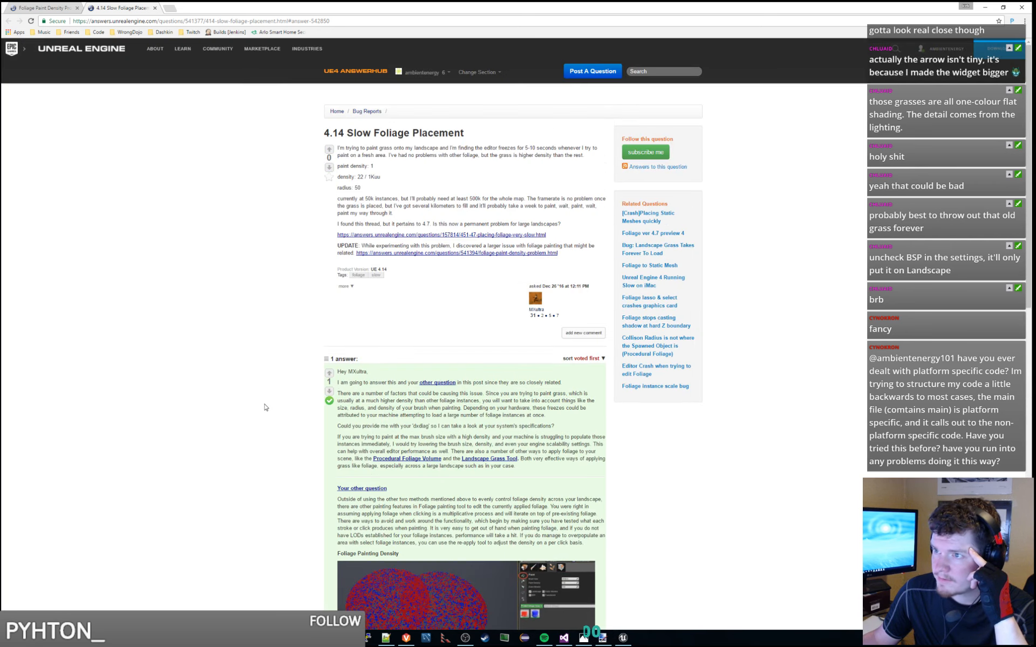
{"action": "scroll", "coordinate": [265, 407], "scroll_direction": "down", "scroll_amount": 3}
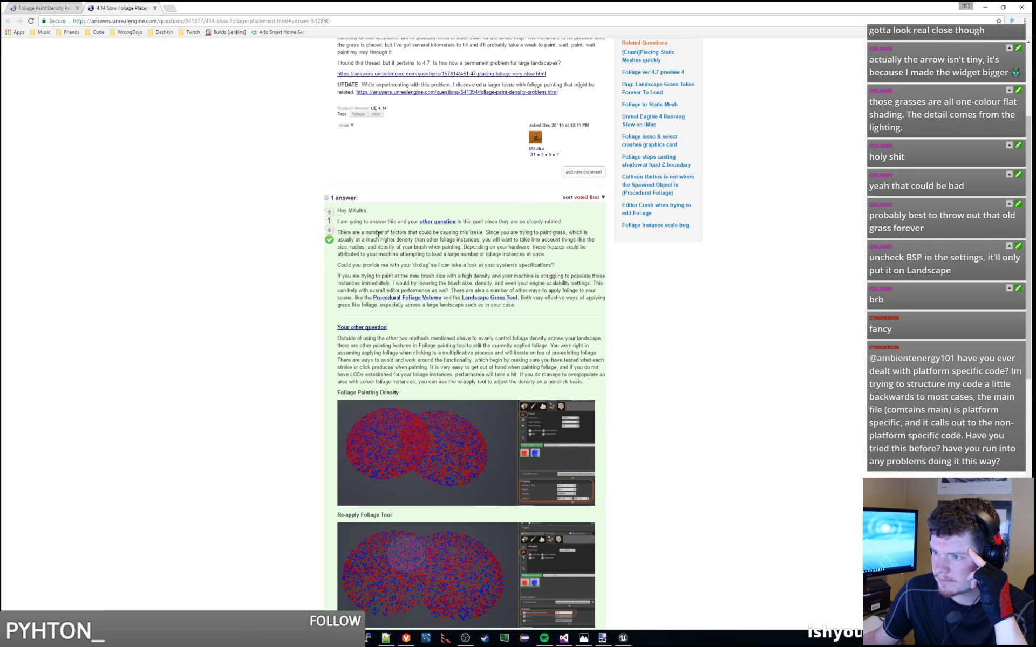
{"action": "left_click_drag", "start_coordinate": [408, 338], "coordinate": [594, 382]}
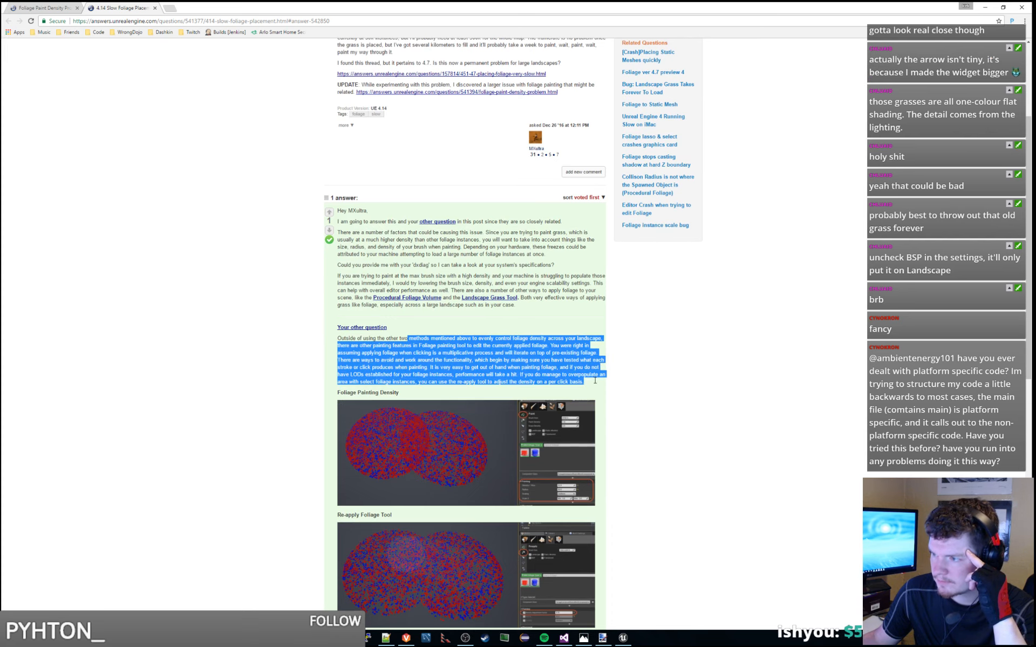
{"action": "scroll", "coordinate": [484, 356], "scroll_direction": "down", "scroll_amount": 1}
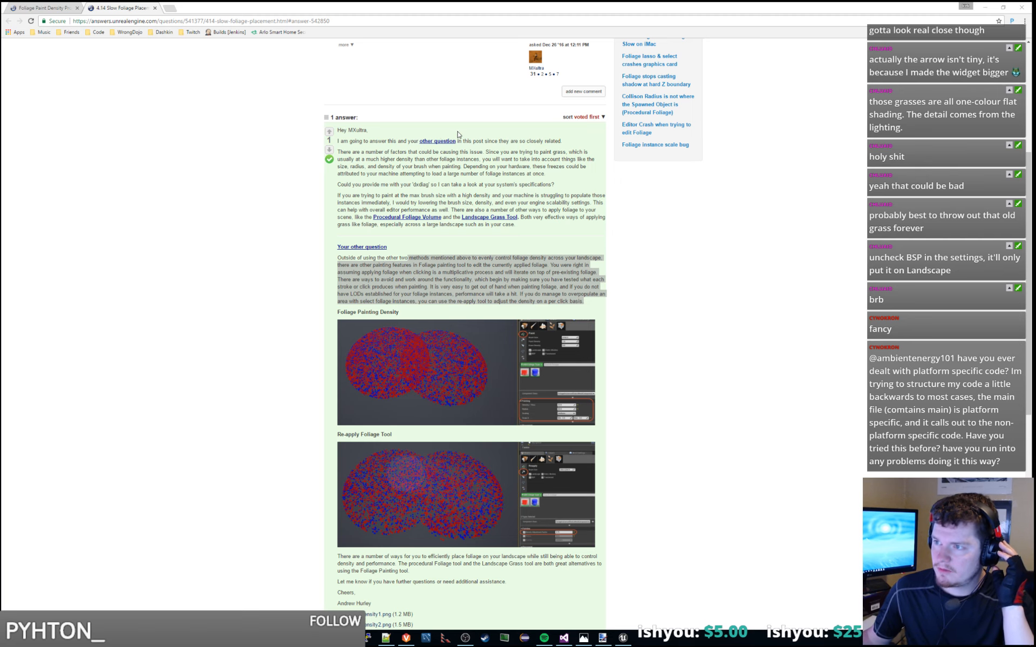
Step: Reread the slow placement question and the answer's advice on brush size and alternatives, and open its Landscape Grass Tool link in a new tab
{"action": "scroll", "coordinate": [394, 154], "scroll_direction": "up", "scroll_amount": 5}
{"action": "scroll", "coordinate": [426, 173], "scroll_direction": "down", "scroll_amount": 3}
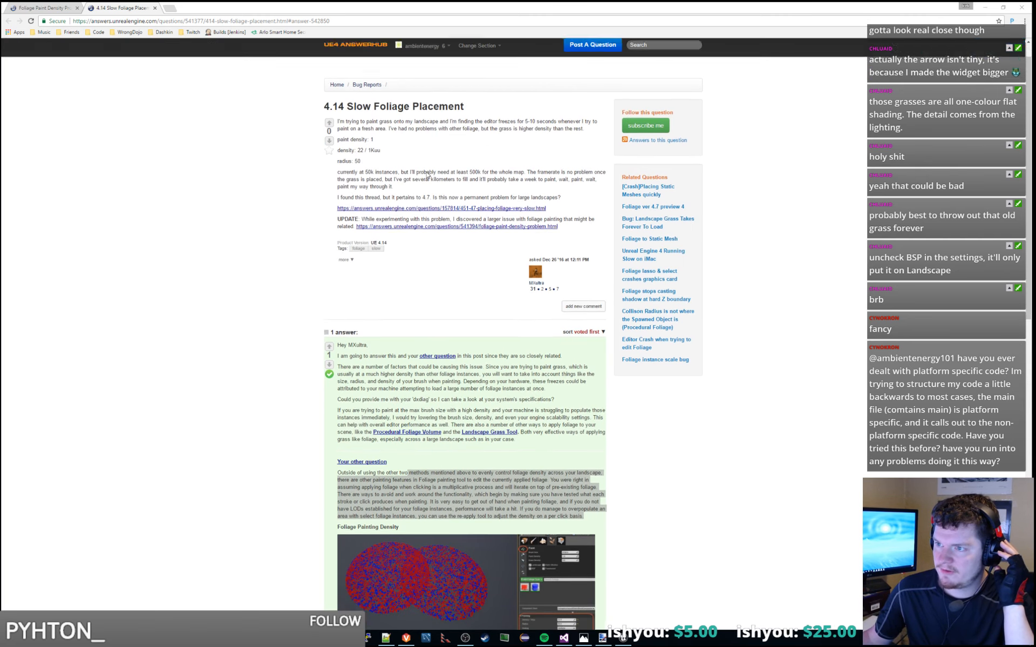
{"action": "scroll", "coordinate": [423, 230], "scroll_direction": "down", "scroll_amount": 2}
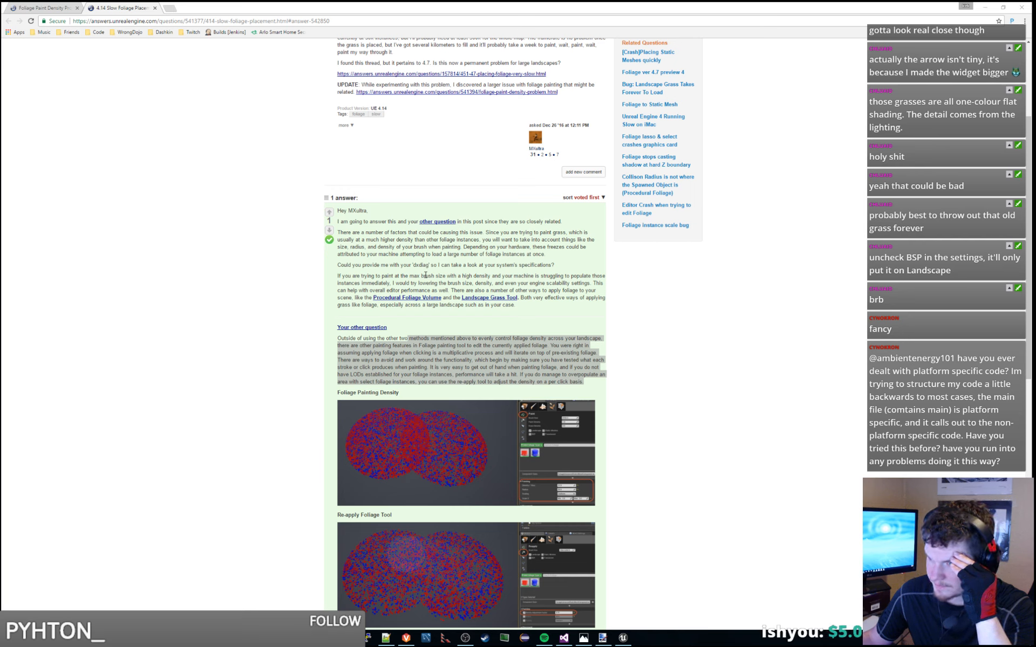
{"action": "left_click_drag", "start_coordinate": [425, 275], "coordinate": [537, 307]}
{"action": "left_click", "coordinate": [537, 306]}
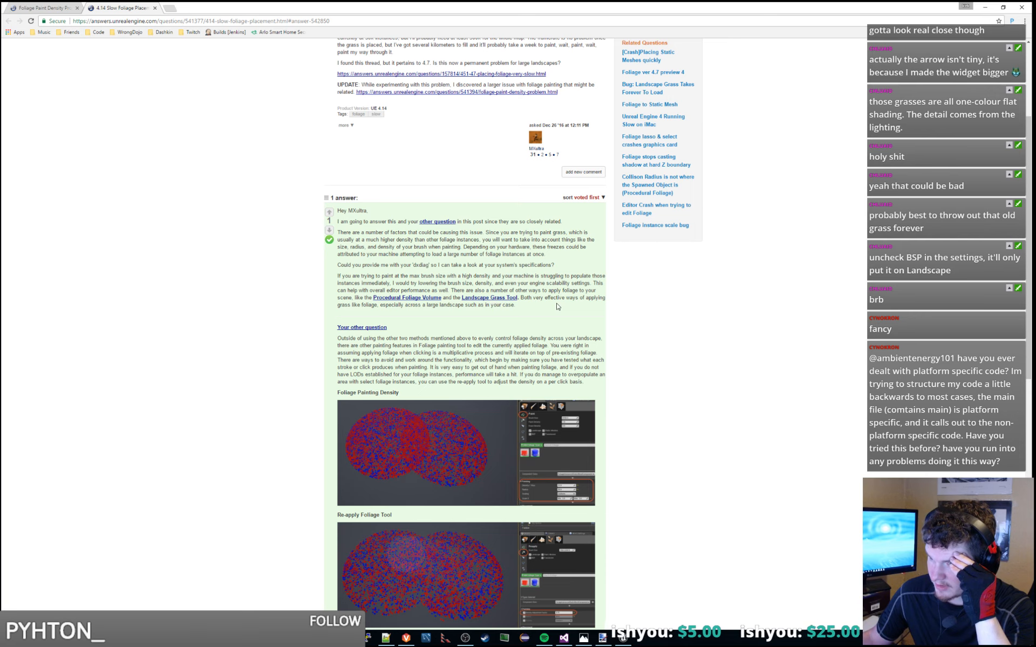
{"action": "middle_click", "coordinate": [492, 300]}
Step: Read the answer's section on overlapping foliage density, its closing recommendation of alternative tools, and the follow-up comments
{"action": "scroll", "coordinate": [550, 306], "scroll_direction": "down", "scroll_amount": 1}
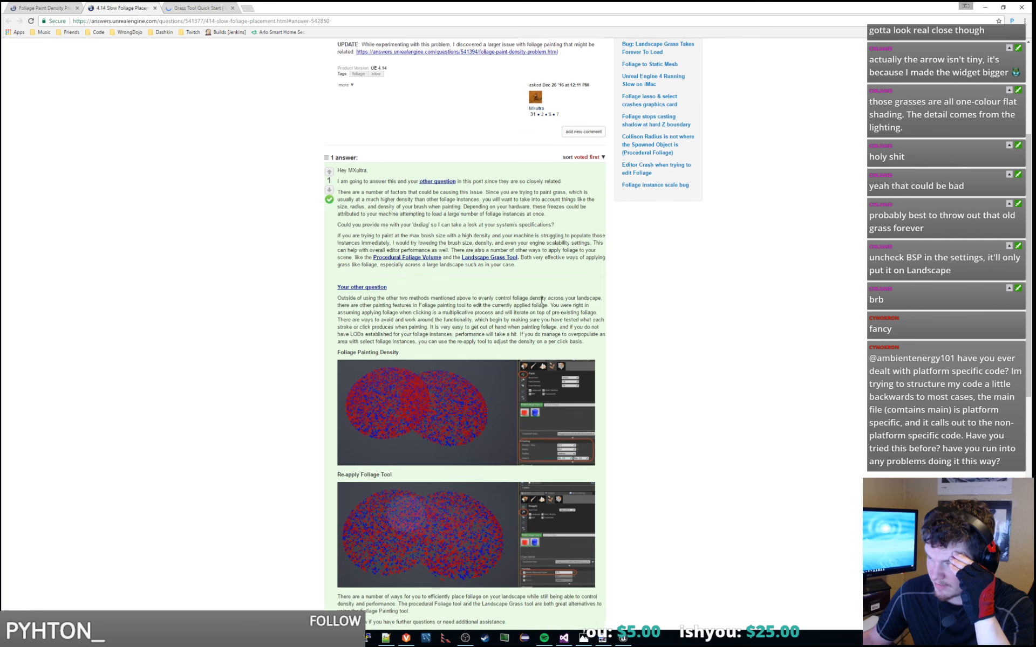
{"action": "scroll", "coordinate": [542, 300], "scroll_direction": "down", "scroll_amount": 2}
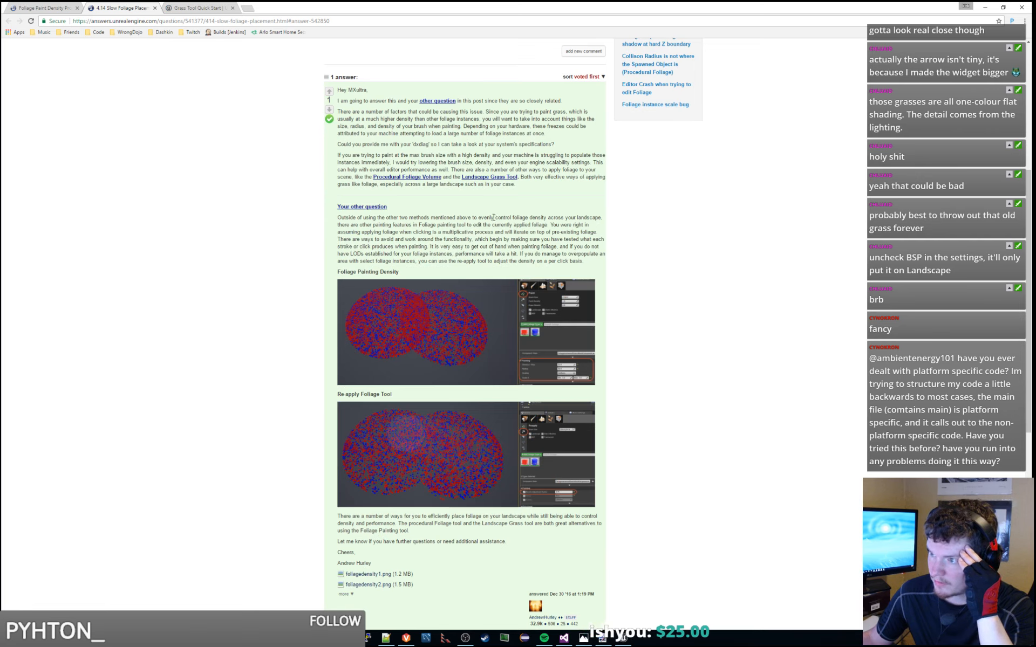
{"action": "left_click_drag", "start_coordinate": [510, 218], "coordinate": [600, 258]}
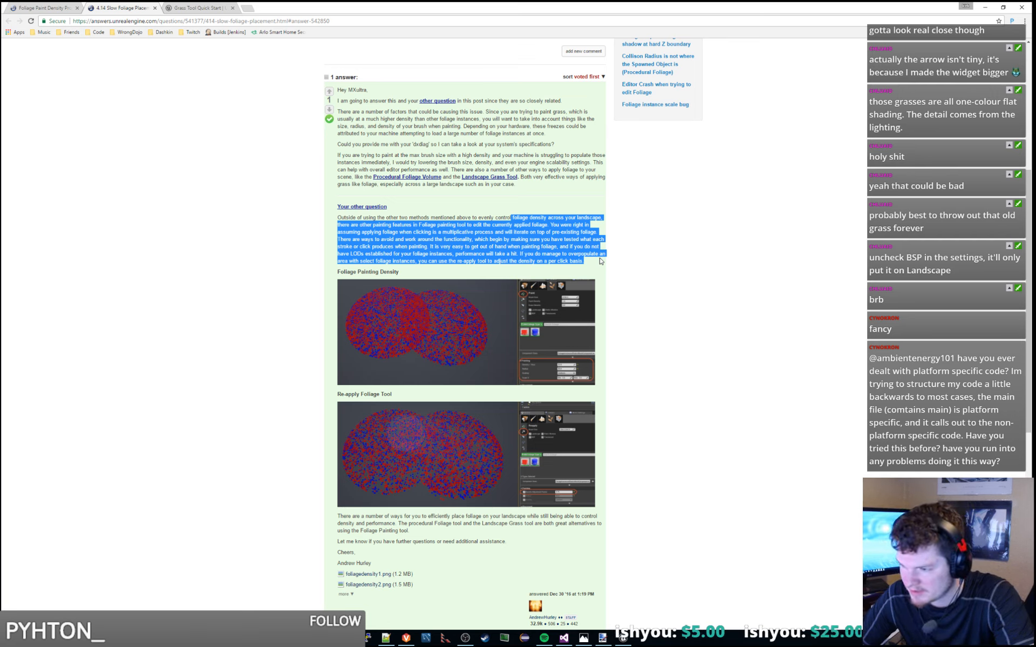
{"action": "left_click_drag", "start_coordinate": [400, 516], "coordinate": [422, 529]}
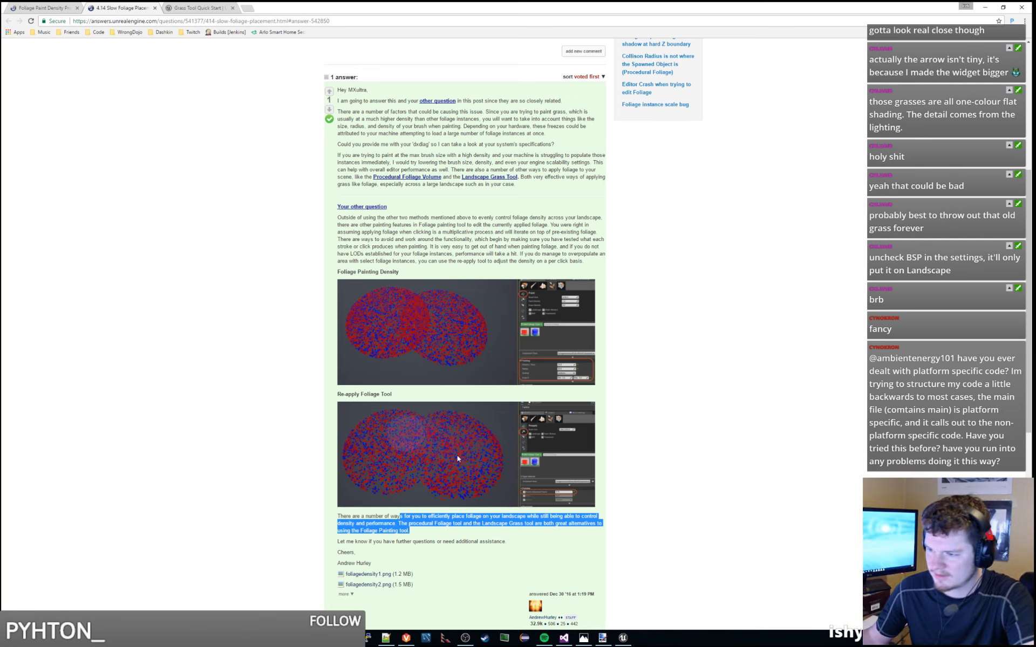
{"action": "scroll", "coordinate": [485, 463], "scroll_direction": "up", "scroll_amount": 4}
{"action": "scroll", "coordinate": [512, 496], "scroll_direction": "down", "scroll_amount": 8}
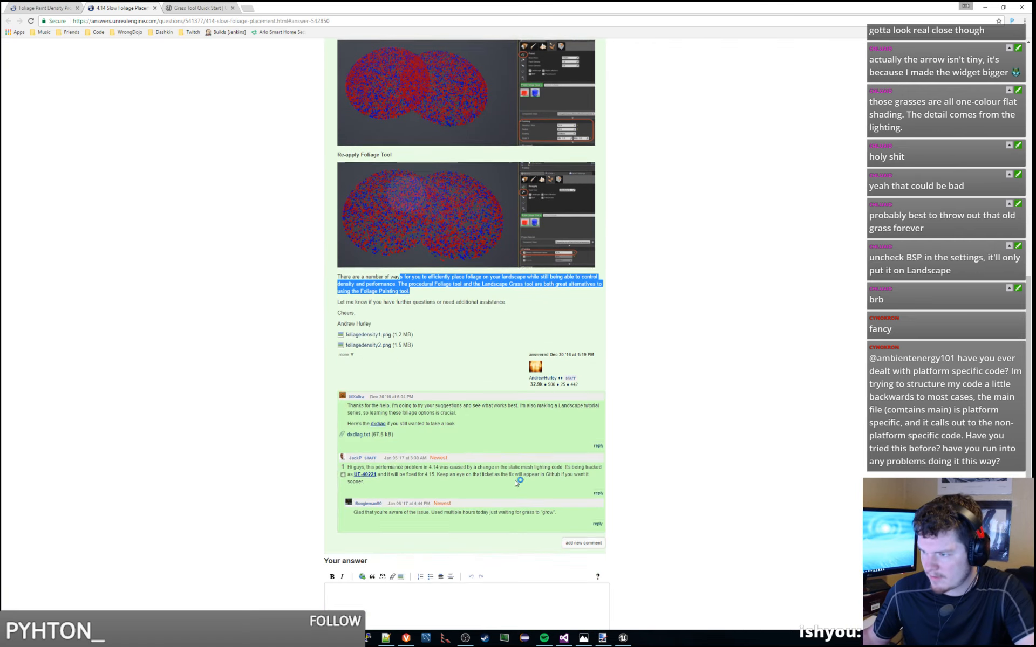
Step: Enlarge the page and compare the settings in the Foliage Painting Density and Re-apply Foliage Tool screenshots
{"action": "scroll", "coordinate": [510, 369], "scroll_direction": "up", "scroll_amount": 6, "text": "ctrl"}
{"action": "scroll", "coordinate": [513, 373], "scroll_direction": "down", "scroll_amount": 6, "text": "ctrl"}
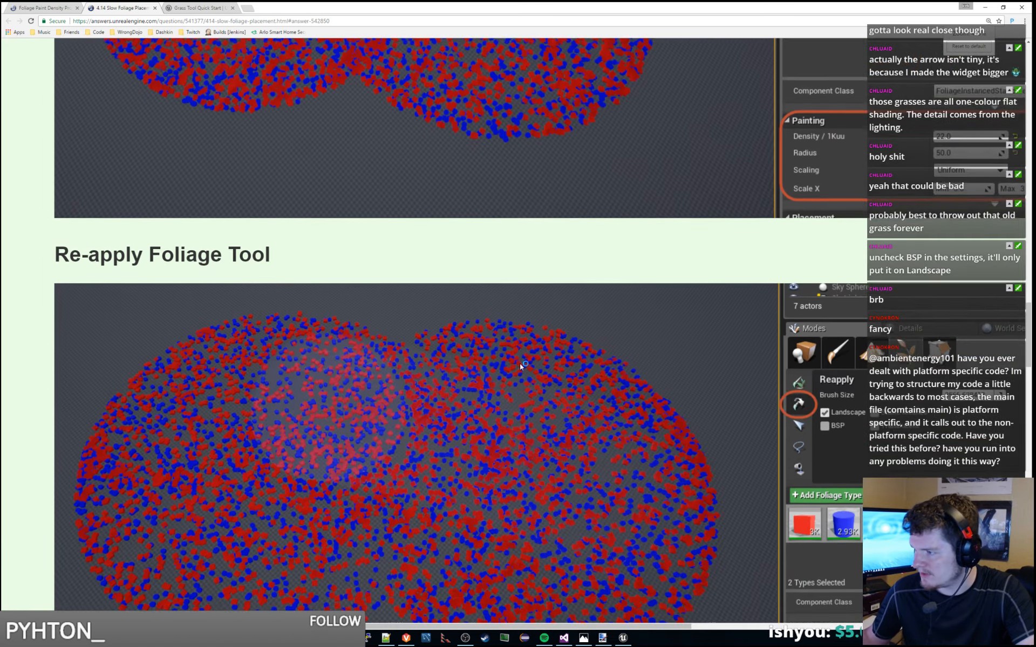
{"action": "scroll", "coordinate": [529, 352], "scroll_direction": "up", "scroll_amount": 1, "text": "ctrl"}
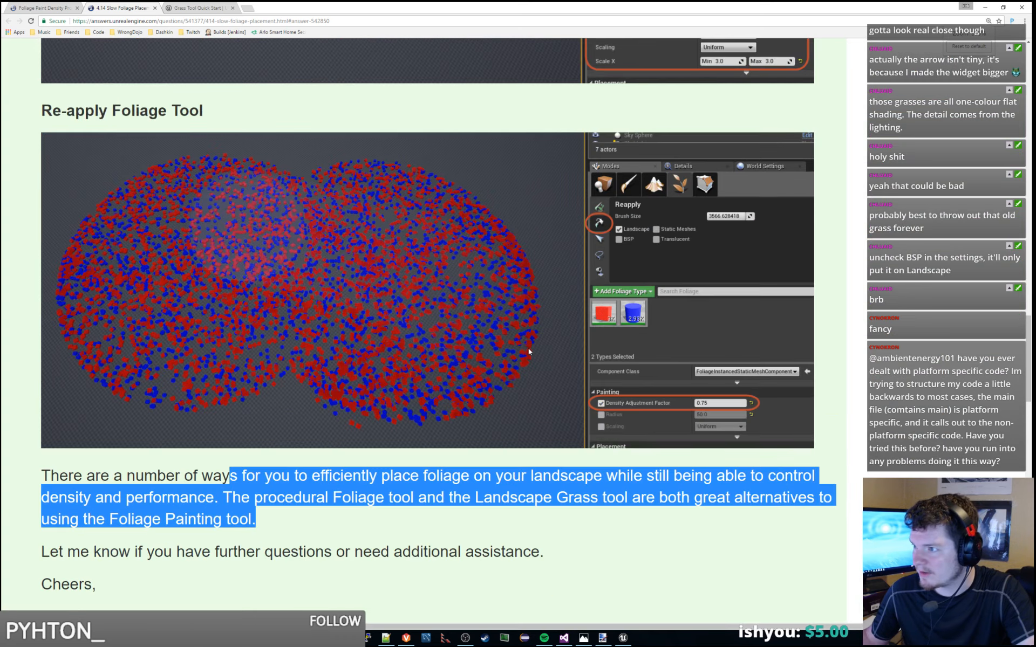
{"action": "scroll", "coordinate": [657, 217], "scroll_direction": "up", "scroll_amount": 1}
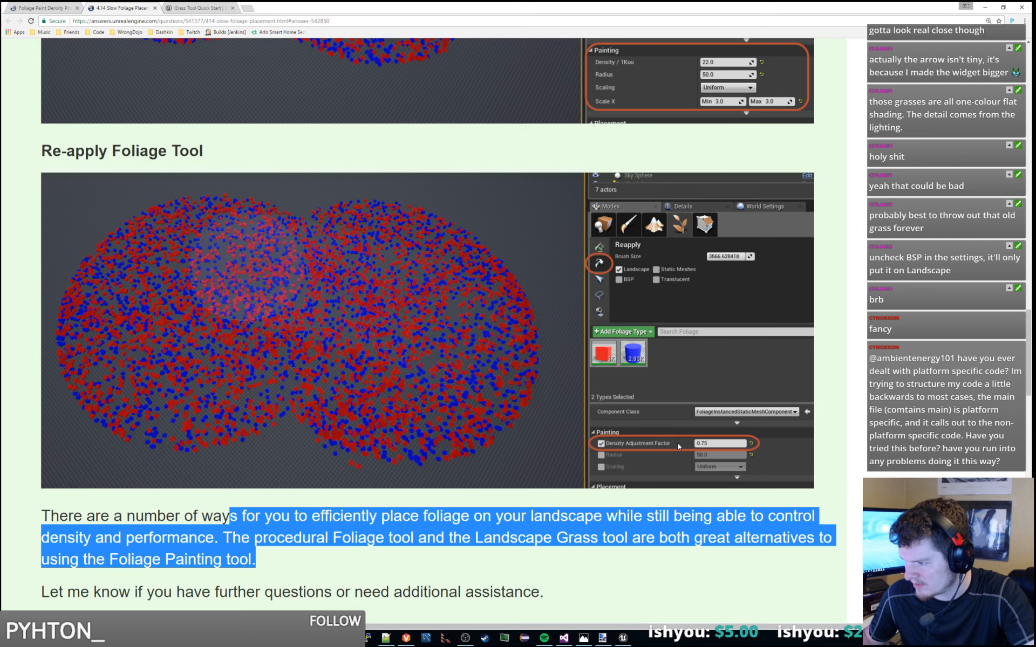
{"action": "scroll", "coordinate": [490, 360], "scroll_direction": "up", "scroll_amount": 5}
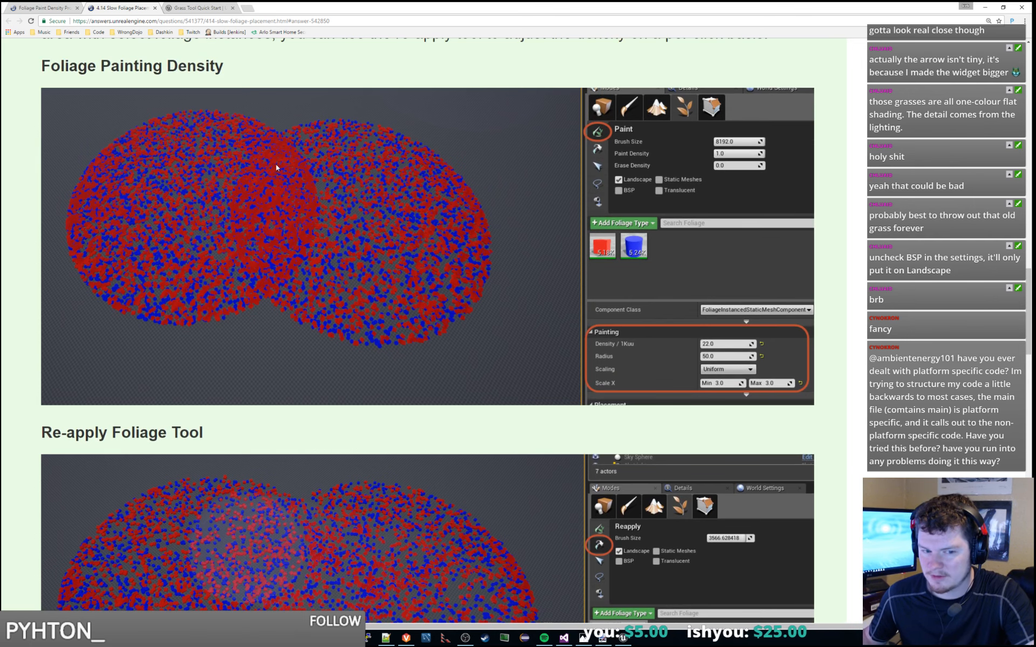
{"action": "scroll", "coordinate": [259, 224], "scroll_direction": "down", "scroll_amount": 4}
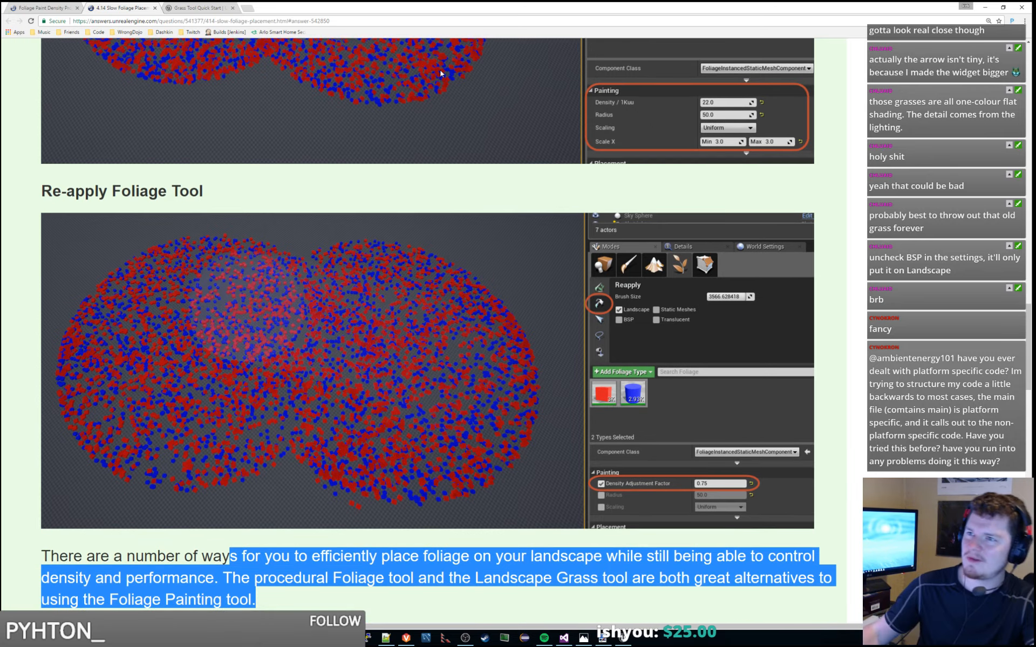
Step: Return to the Unreal Editor and paint overlapping test patches of Geo_GL_reedy_170628 grass on the empty landscape
{"action": "mouse_move", "coordinate": [479, 3]}
{"action": "left_mouse_down"}
{"action": "mouse_move", "coordinate": [724, 146]}
{"action": "mouse_move", "coordinate": [1035, 151]}
{"action": "left_mouse_up"}
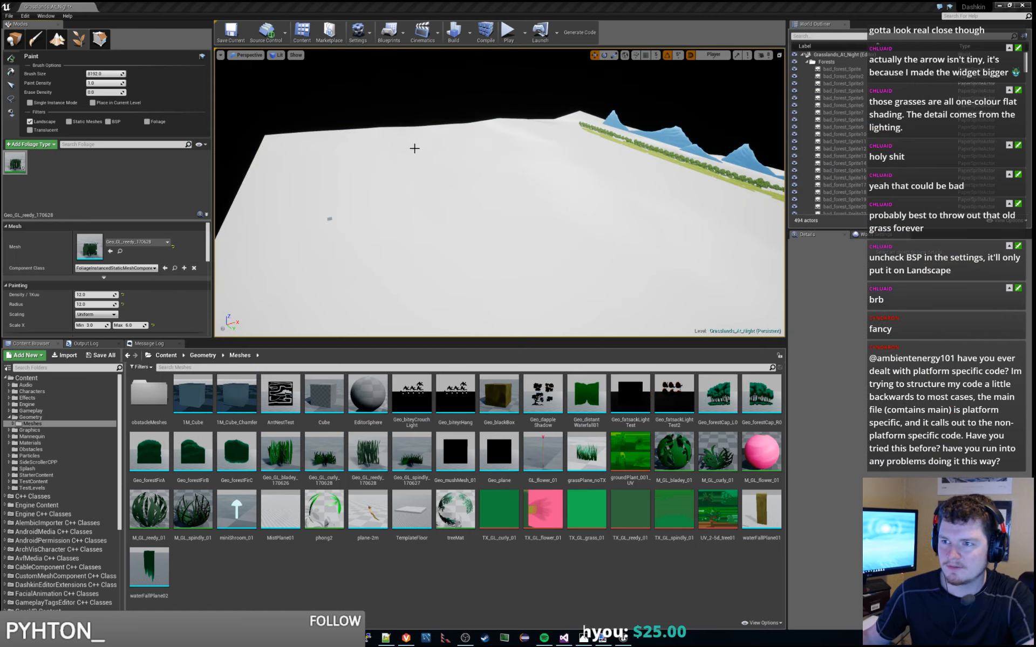
{"action": "right_click_drag", "start_coordinate": [451, 229], "coordinate": [451, 285]}
{"action": "mouse_move", "coordinate": [517, 188]}
{"action": "left_mouse_down"}
{"action": "mouse_move", "coordinate": [597, 268]}
{"action": "mouse_move", "coordinate": [569, 259]}
{"action": "mouse_move", "coordinate": [627, 184]}
{"action": "left_mouse_up"}
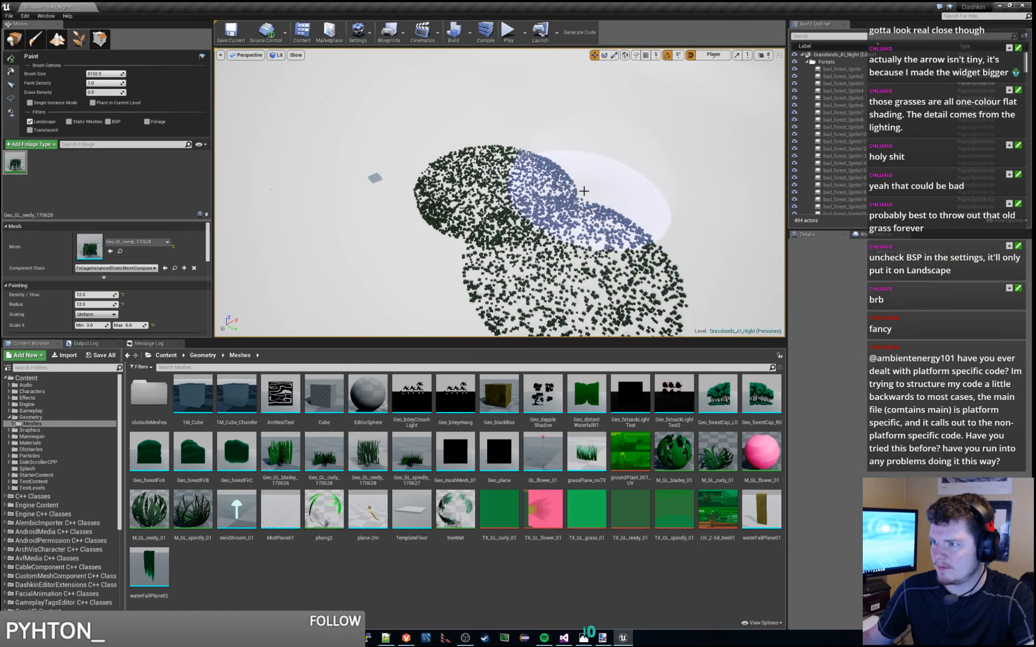
{"action": "mouse_move", "coordinate": [582, 189]}
{"action": "right_mouse_down"}
{"action": "mouse_move", "coordinate": [691, 232]}
{"action": "mouse_move", "coordinate": [653, 240]}
{"action": "mouse_move", "coordinate": [639, 211]}
{"action": "right_mouse_up"}
Step: Enable a Density Adjustment Factor of 0.75 for the Reapply tool and brush over the area where the grass patches overlap
{"action": "left_click", "coordinate": [11, 71]}
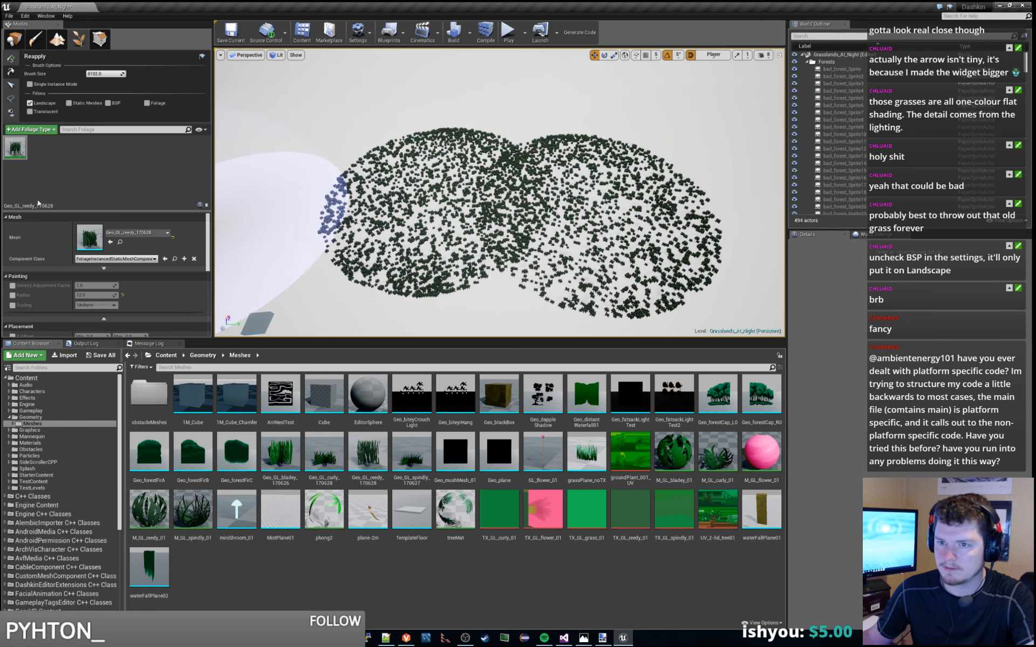
{"action": "left_click", "coordinate": [13, 286]}
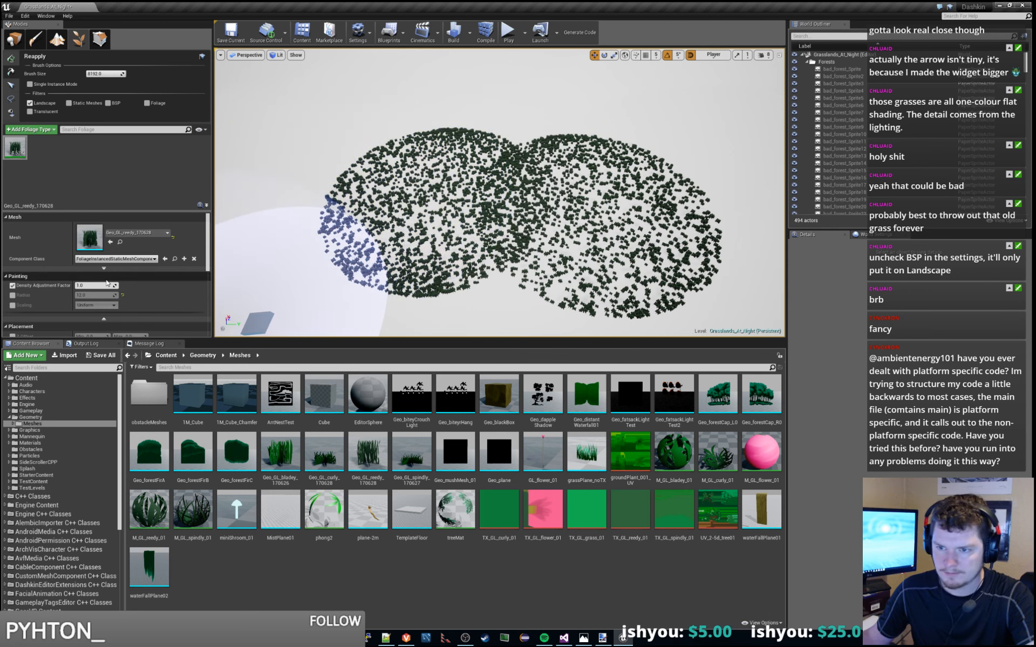
{"action": "left_click", "coordinate": [103, 285]}
{"action": "type", "text": "0.75"}
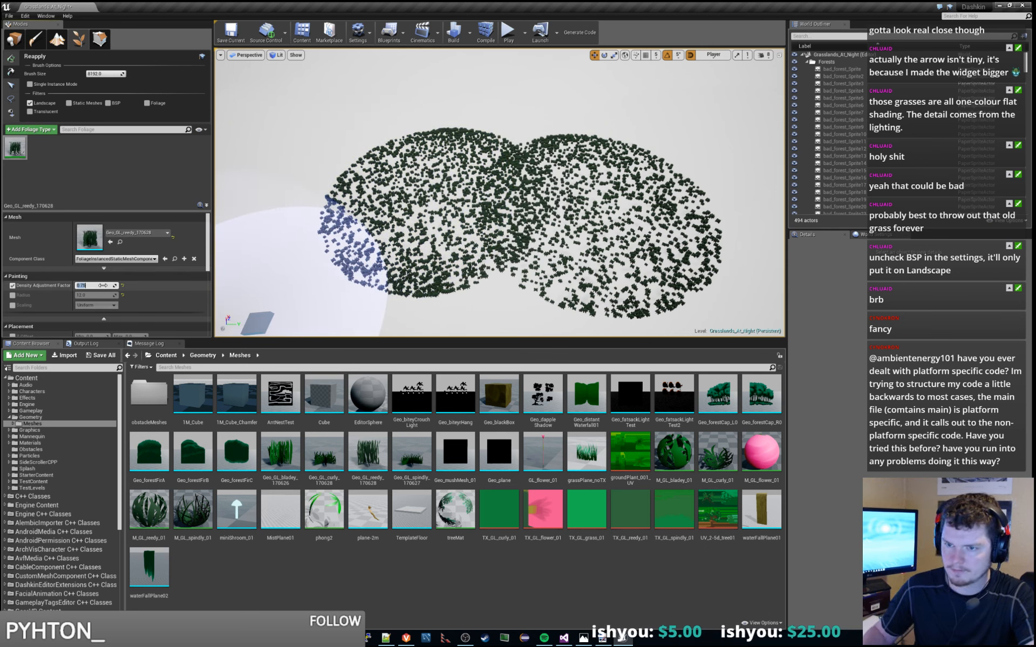
{"action": "mouse_move", "coordinate": [515, 242]}
{"action": "left_mouse_down"}
{"action": "mouse_move", "coordinate": [485, 189]}
{"action": "mouse_move", "coordinate": [345, 227]}
{"action": "mouse_move", "coordinate": [572, 253]}
{"action": "mouse_move", "coordinate": [539, 189]}
{"action": "mouse_move", "coordinate": [418, 157]}
{"action": "mouse_move", "coordinate": [631, 205]}
{"action": "mouse_move", "coordinate": [442, 232]}
{"action": "mouse_move", "coordinate": [518, 154]}
{"action": "mouse_move", "coordinate": [542, 216]}
{"action": "mouse_move", "coordinate": [620, 229]}
{"action": "mouse_move", "coordinate": [430, 170]}
{"action": "mouse_move", "coordinate": [475, 146]}
{"action": "mouse_move", "coordinate": [648, 173]}
{"action": "mouse_move", "coordinate": [464, 253]}
{"action": "mouse_move", "coordinate": [579, 210]}
{"action": "left_mouse_up"}
{"action": "key", "text": "s"}
{"action": "right_click_drag", "start_coordinate": [579, 209], "coordinate": [609, 186]}
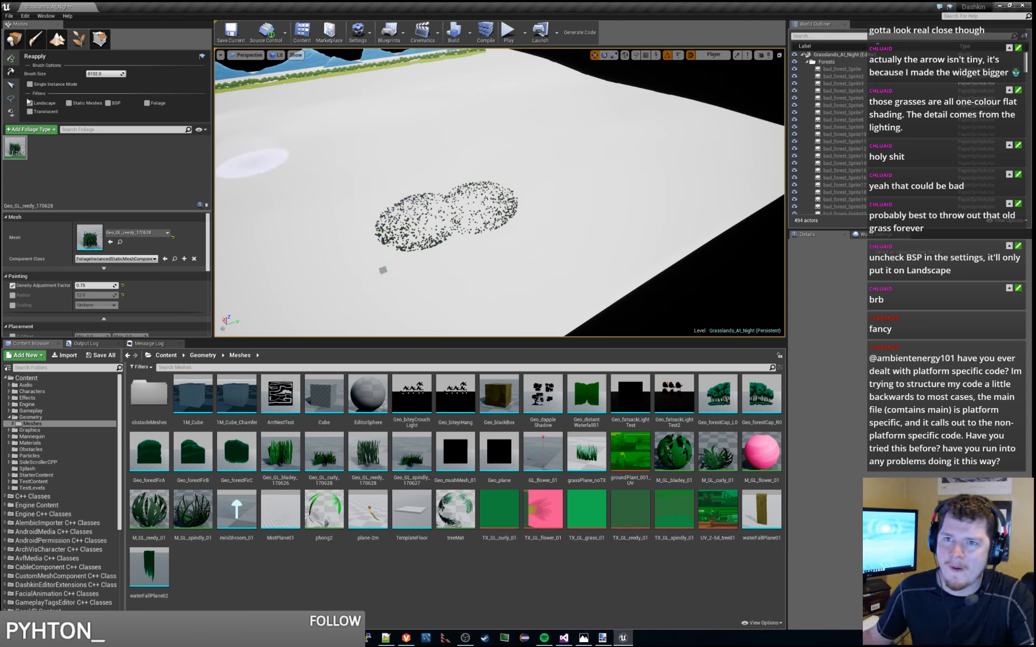
Step: Paint a much larger, dense area of reedy grass over and around the test patches
{"action": "left_click", "coordinate": [10, 58]}
{"action": "mouse_move", "coordinate": [469, 199]}
{"action": "left_mouse_down"}
{"action": "mouse_move", "coordinate": [416, 211]}
{"action": "mouse_move", "coordinate": [464, 248]}
{"action": "mouse_move", "coordinate": [527, 243]}
{"action": "mouse_move", "coordinate": [404, 186]}
{"action": "mouse_move", "coordinate": [504, 167]}
{"action": "mouse_move", "coordinate": [381, 207]}
{"action": "mouse_move", "coordinate": [593, 191]}
{"action": "mouse_move", "coordinate": [378, 232]}
{"action": "mouse_move", "coordinate": [404, 178]}
{"action": "mouse_move", "coordinate": [324, 227]}
{"action": "mouse_move", "coordinate": [437, 134]}
{"action": "mouse_move", "coordinate": [400, 166]}
{"action": "mouse_move", "coordinate": [463, 144]}
{"action": "mouse_move", "coordinate": [615, 169]}
{"action": "left_mouse_up"}
{"action": "mouse_move", "coordinate": [615, 168]}
{"action": "right_mouse_down"}
{"action": "mouse_move", "coordinate": [596, 140]}
{"action": "mouse_move", "coordinate": [323, 205]}
{"action": "right_mouse_up"}
Step: Thin the dense grass area with Reapply strokes at the 0.75 density adjustment factor and check the spread from farther away
{"action": "left_click", "coordinate": [10, 84]}
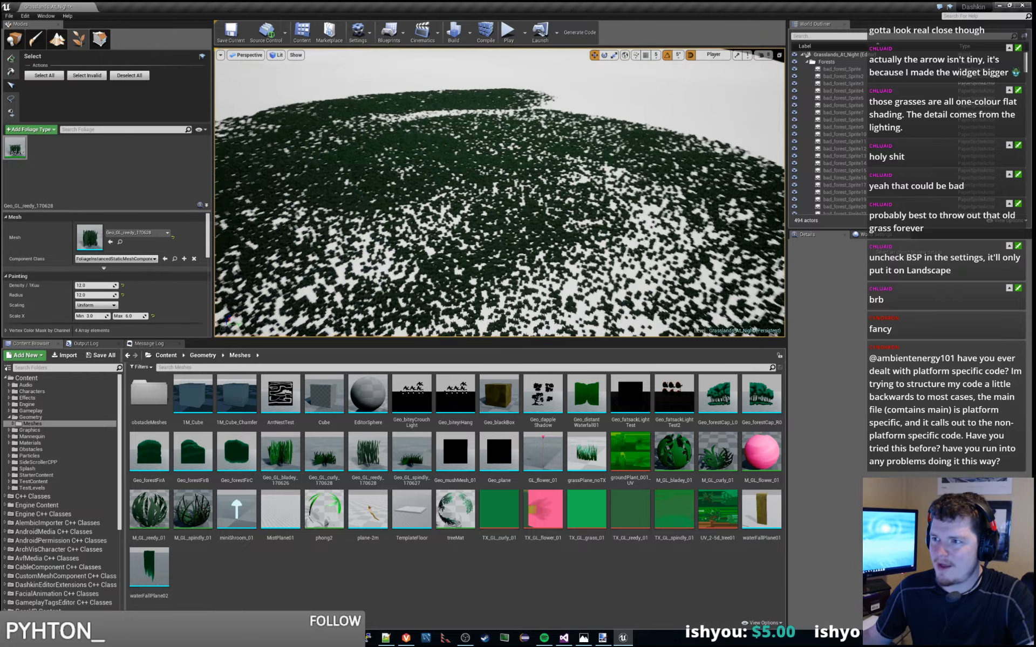
{"action": "left_click", "coordinate": [10, 71]}
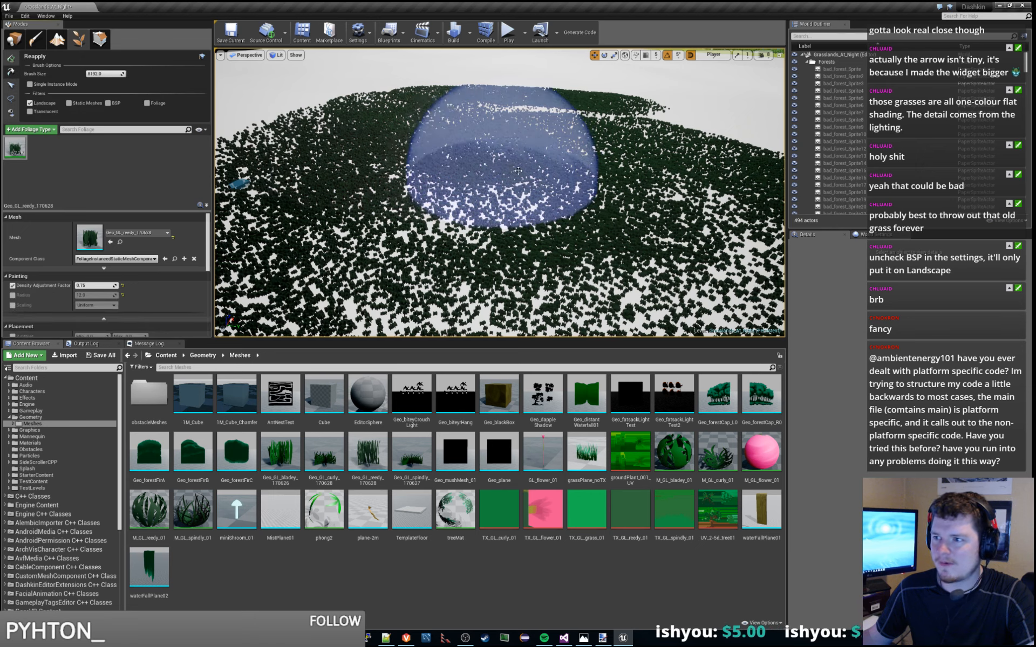
{"action": "mouse_move", "coordinate": [347, 138]}
{"action": "left_mouse_down"}
{"action": "mouse_move", "coordinate": [381, 183]}
{"action": "mouse_move", "coordinate": [587, 157]}
{"action": "mouse_move", "coordinate": [323, 138]}
{"action": "mouse_move", "coordinate": [270, 172]}
{"action": "mouse_move", "coordinate": [346, 105]}
{"action": "mouse_move", "coordinate": [448, 142]}
{"action": "mouse_move", "coordinate": [620, 128]}
{"action": "mouse_move", "coordinate": [453, 94]}
{"action": "left_mouse_up"}
{"action": "right_click_drag", "start_coordinate": [453, 94], "coordinate": [500, 162]}
{"action": "key", "text": "s"}
{"action": "mouse_move", "coordinate": [497, 122]}
{"action": "left_mouse_down"}
{"action": "mouse_move", "coordinate": [613, 144]}
{"action": "mouse_move", "coordinate": [457, 126]}
{"action": "mouse_move", "coordinate": [466, 124]}
{"action": "left_mouse_up"}
{"action": "mouse_move", "coordinate": [432, 162]}
{"action": "left_mouse_down"}
{"action": "mouse_move", "coordinate": [472, 254]}
{"action": "mouse_move", "coordinate": [381, 289]}
{"action": "mouse_move", "coordinate": [361, 220]}
{"action": "mouse_move", "coordinate": [388, 138]}
{"action": "mouse_move", "coordinate": [462, 92]}
{"action": "mouse_move", "coordinate": [435, 88]}
{"action": "mouse_move", "coordinate": [497, 135]}
{"action": "mouse_move", "coordinate": [449, 128]}
{"action": "mouse_move", "coordinate": [474, 301]}
{"action": "mouse_move", "coordinate": [474, 242]}
{"action": "mouse_move", "coordinate": [624, 185]}
{"action": "mouse_move", "coordinate": [569, 138]}
{"action": "mouse_move", "coordinate": [423, 134]}
{"action": "mouse_move", "coordinate": [550, 231]}
{"action": "mouse_move", "coordinate": [496, 202]}
{"action": "left_mouse_up"}
{"action": "key", "text": "s"}
{"action": "mouse_move", "coordinate": [497, 201]}
{"action": "right_mouse_down"}
{"action": "mouse_move", "coordinate": [480, 201]}
{"action": "mouse_move", "coordinate": [498, 216]}
{"action": "right_mouse_up"}
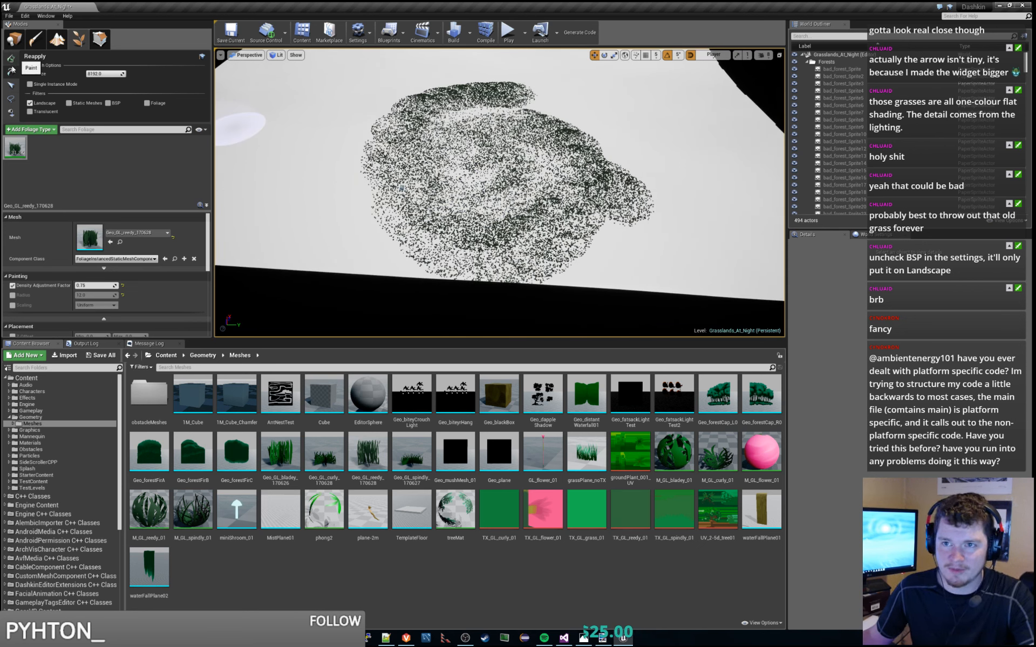
Step: Erase all the painted test grass from the landscape with the Paint tool
{"action": "left_click", "coordinate": [11, 59]}
{"action": "mouse_move", "coordinate": [429, 140]}
{"action": "left_mouse_down", "text": "shift"}
{"action": "mouse_move", "coordinate": [428, 115]}
{"action": "mouse_move", "coordinate": [512, 81]}
{"action": "mouse_move", "coordinate": [473, 90]}
{"action": "mouse_move", "coordinate": [363, 163]}
{"action": "mouse_move", "coordinate": [571, 128]}
{"action": "mouse_move", "coordinate": [556, 120]}
{"action": "mouse_move", "coordinate": [482, 143]}
{"action": "mouse_move", "coordinate": [443, 226]}
{"action": "mouse_move", "coordinate": [405, 249]}
{"action": "mouse_move", "coordinate": [636, 258]}
{"action": "mouse_move", "coordinate": [463, 230]}
{"action": "left_mouse_up", "text": "shift"}
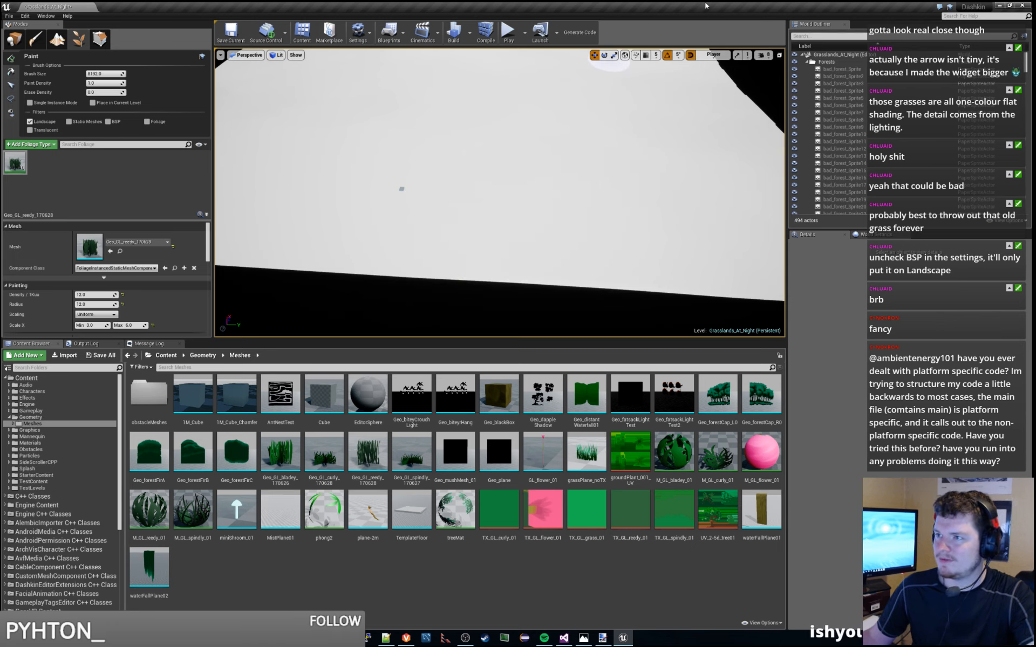
Step: Switch to the browser and read the Grass Tool Quick Start page's overview, prerequisites and list of steps
{"action": "key", "text": "alt+Tab"}
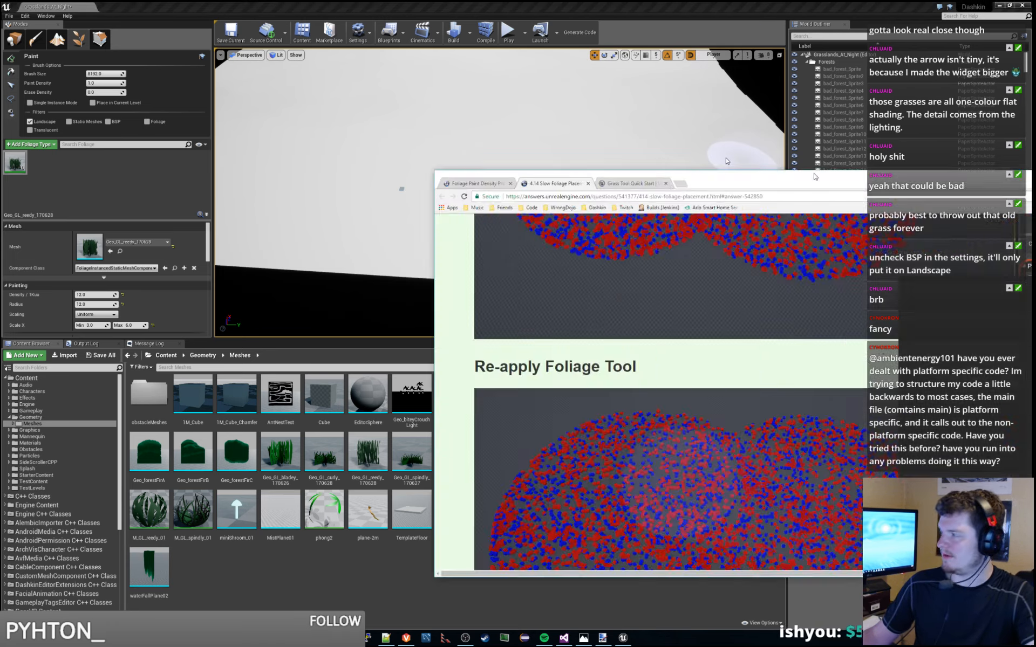
{"action": "left_click", "coordinate": [194, 8]}
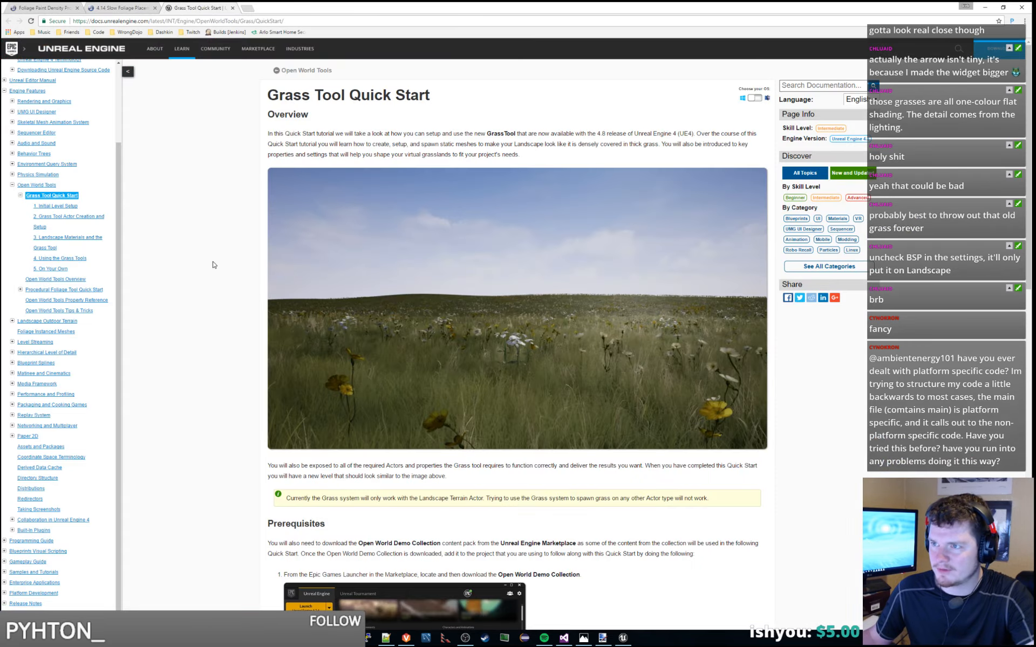
{"action": "scroll", "coordinate": [214, 265], "scroll_direction": "down", "scroll_amount": 2}
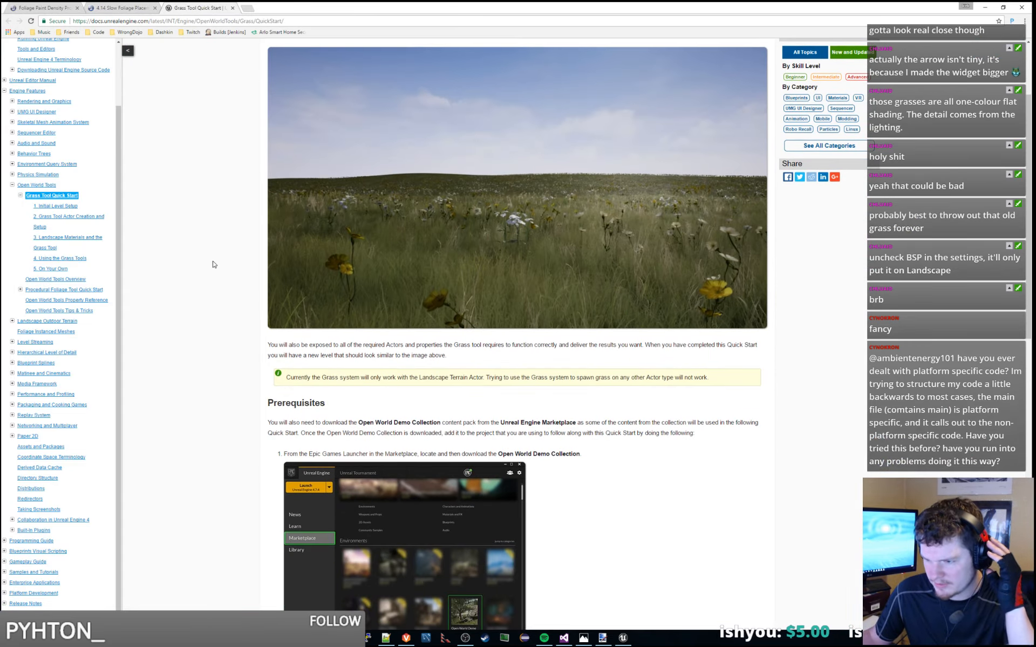
{"action": "left_click_drag", "start_coordinate": [351, 423], "coordinate": [432, 433]}
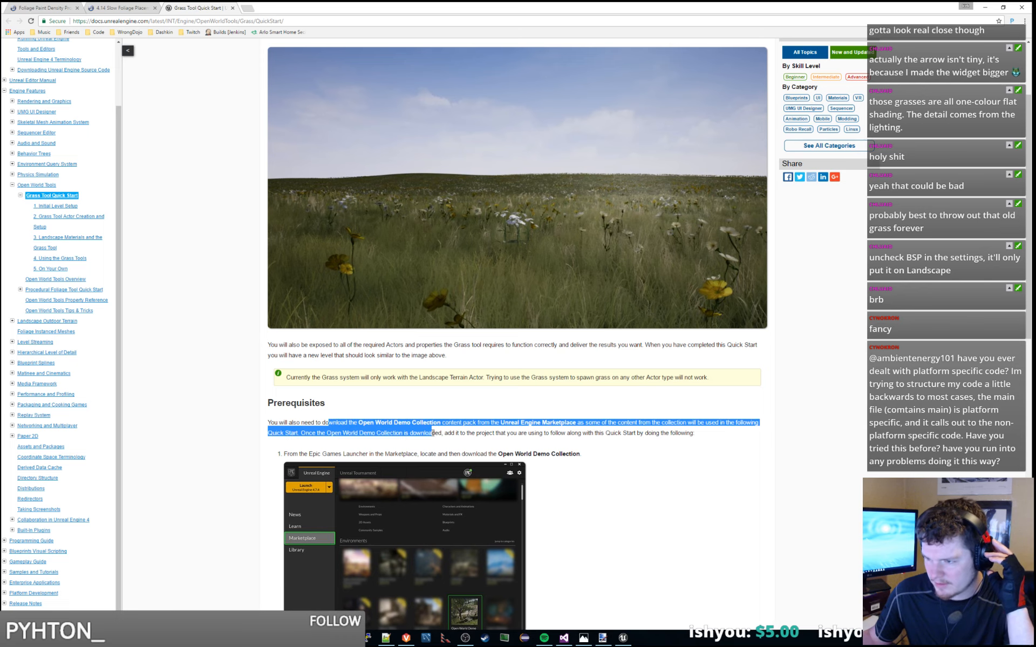
{"action": "scroll", "coordinate": [599, 400], "scroll_direction": "down", "scroll_amount": 6}
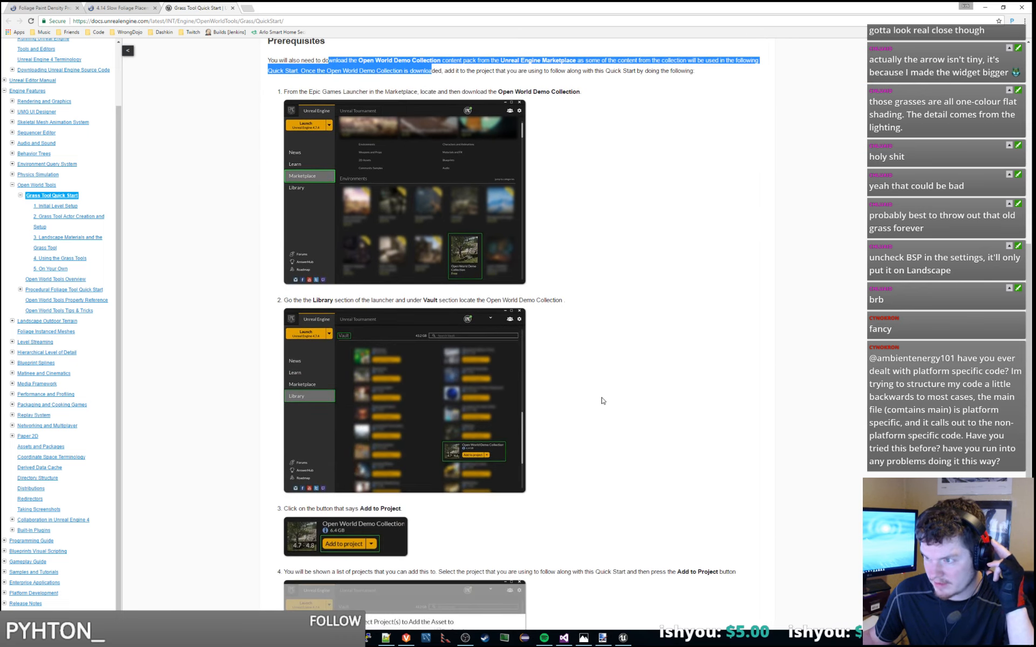
{"action": "scroll", "coordinate": [602, 400], "scroll_direction": "down", "scroll_amount": 5}
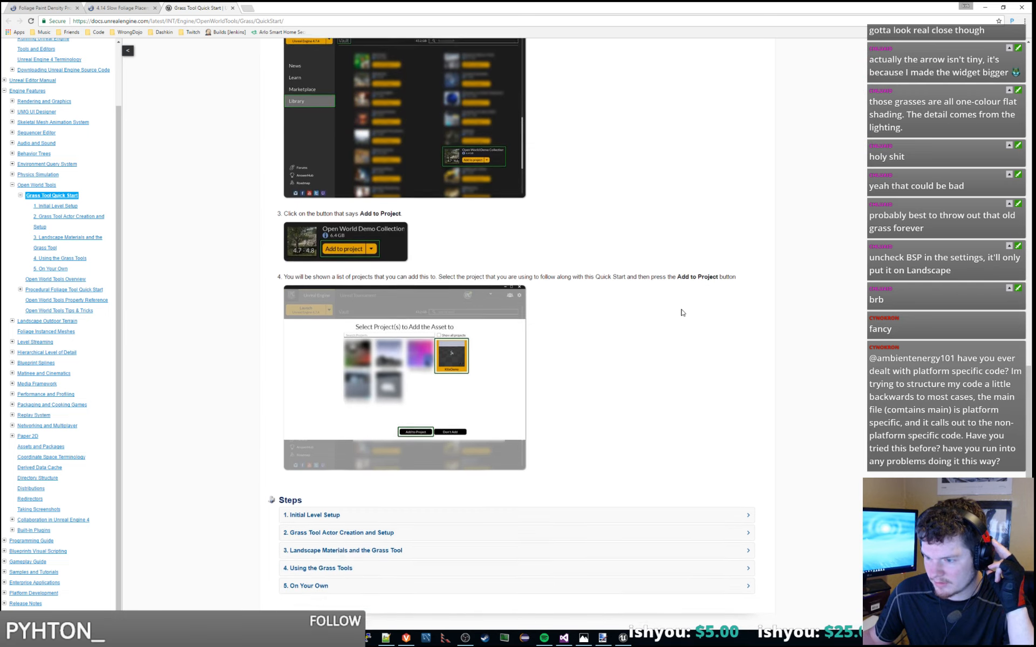
{"action": "scroll", "coordinate": [629, 356], "scroll_direction": "up", "scroll_amount": 11}
{"action": "scroll", "coordinate": [629, 356], "scroll_direction": "up", "scroll_amount": 2}
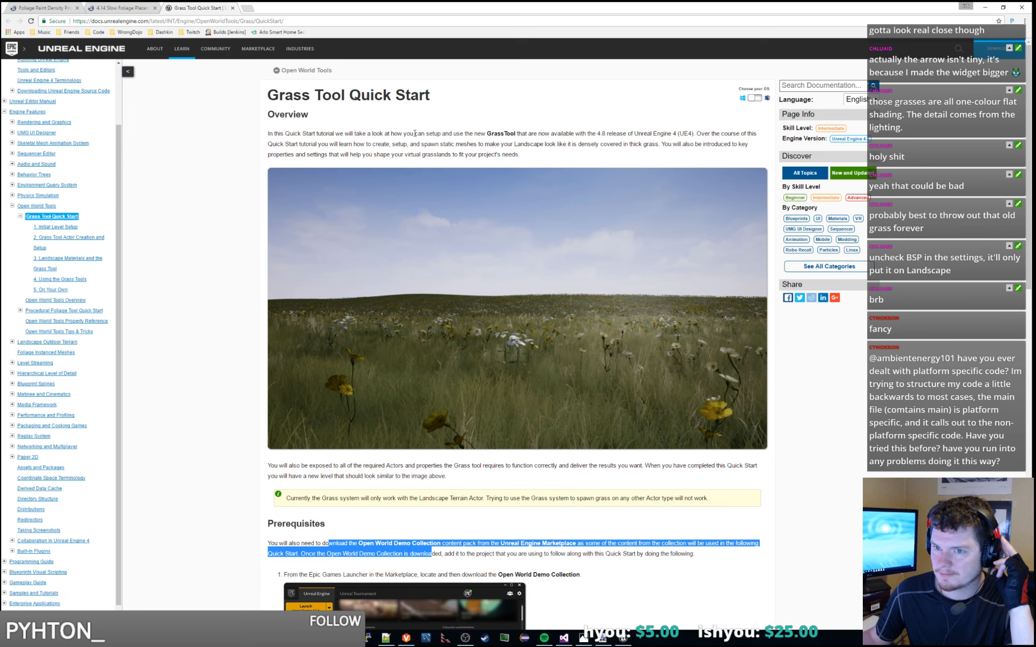
{"action": "left_click_drag", "start_coordinate": [470, 136], "coordinate": [546, 136]}
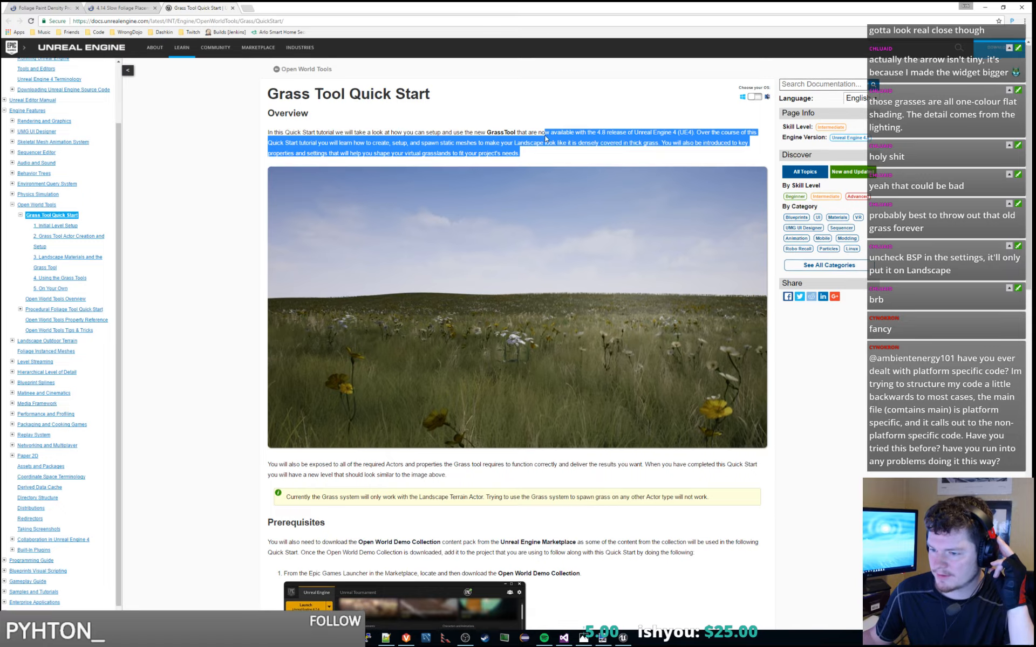
{"action": "scroll", "coordinate": [458, 185], "scroll_direction": "down", "scroll_amount": 4}
{"action": "scroll", "coordinate": [456, 259], "scroll_direction": "down", "scroll_amount": 10}
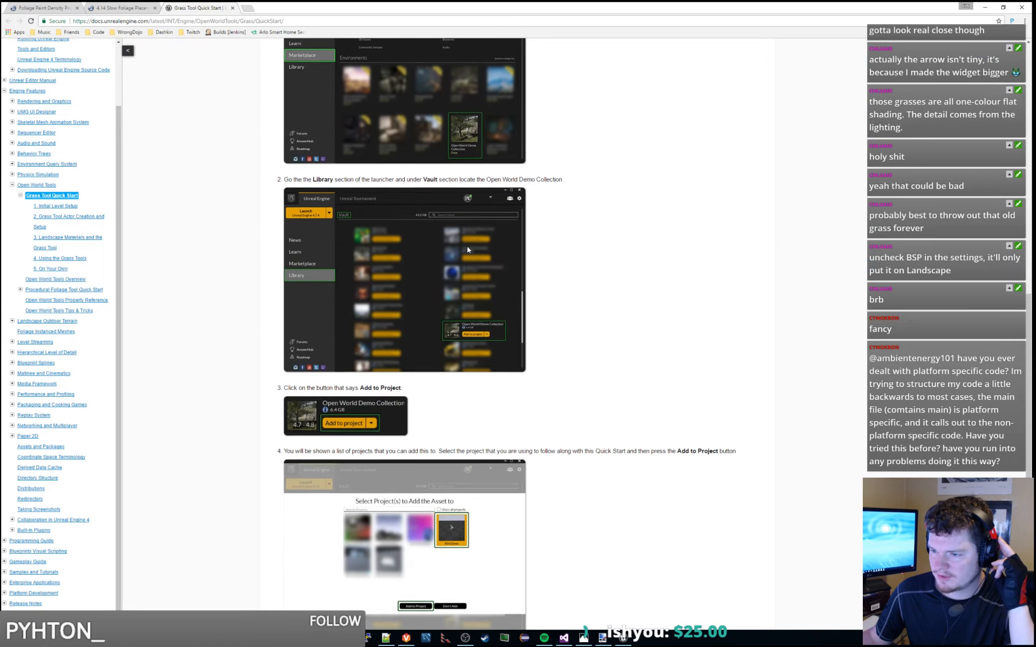
Step: Open the Initial Level Setup page of the Grass Tool Quick Start and read through its landscape creation and noise steps
{"action": "left_click", "coordinate": [410, 480]}
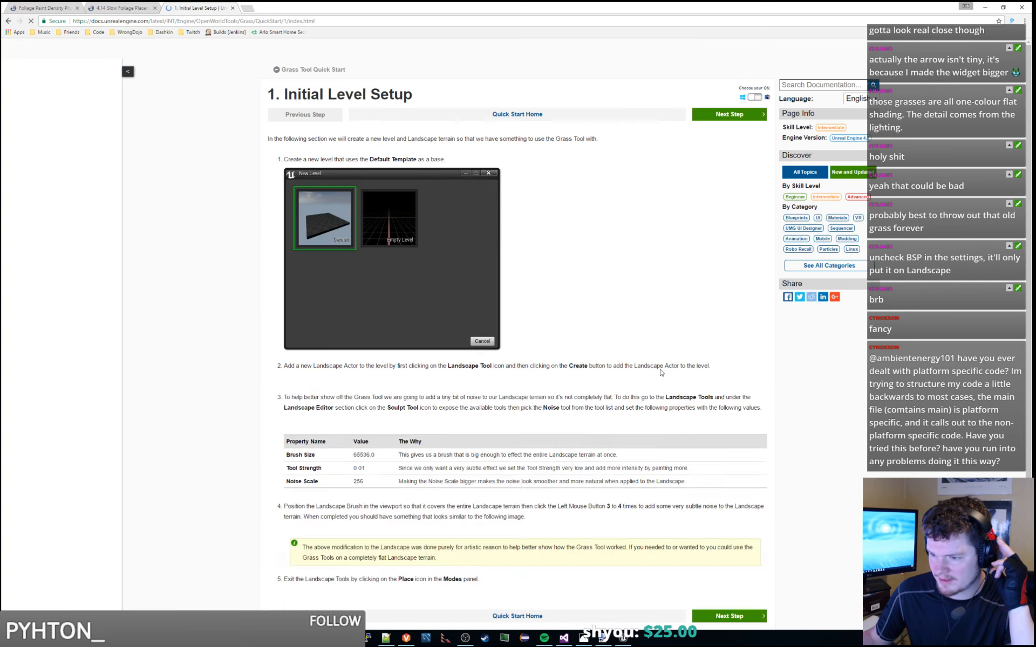
{"action": "scroll", "coordinate": [756, 247], "scroll_direction": "down", "scroll_amount": 3}
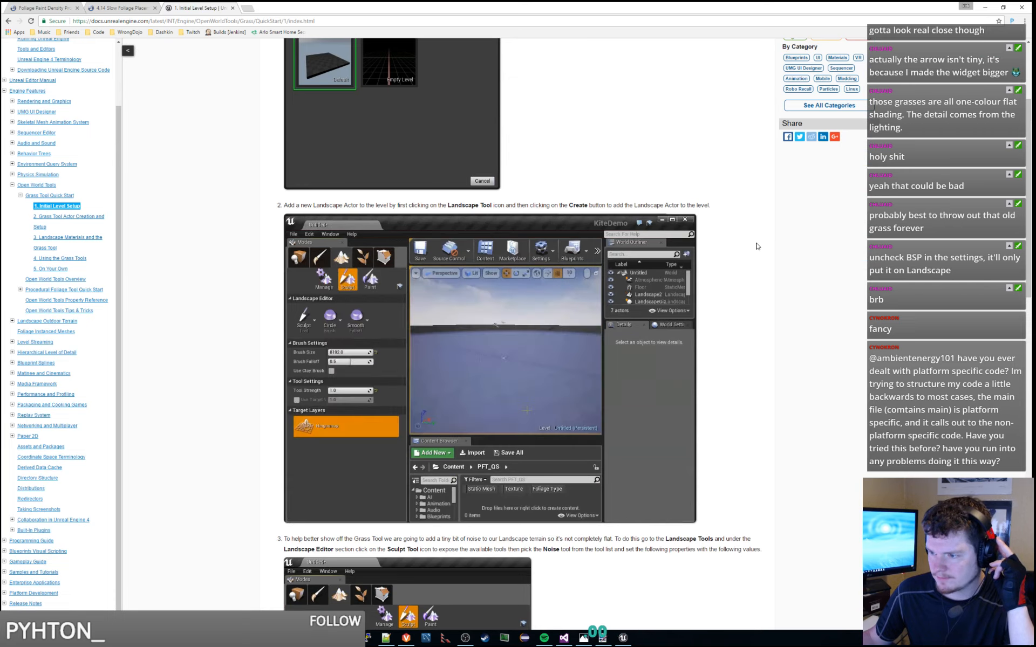
{"action": "scroll", "coordinate": [755, 247], "scroll_direction": "down", "scroll_amount": 6}
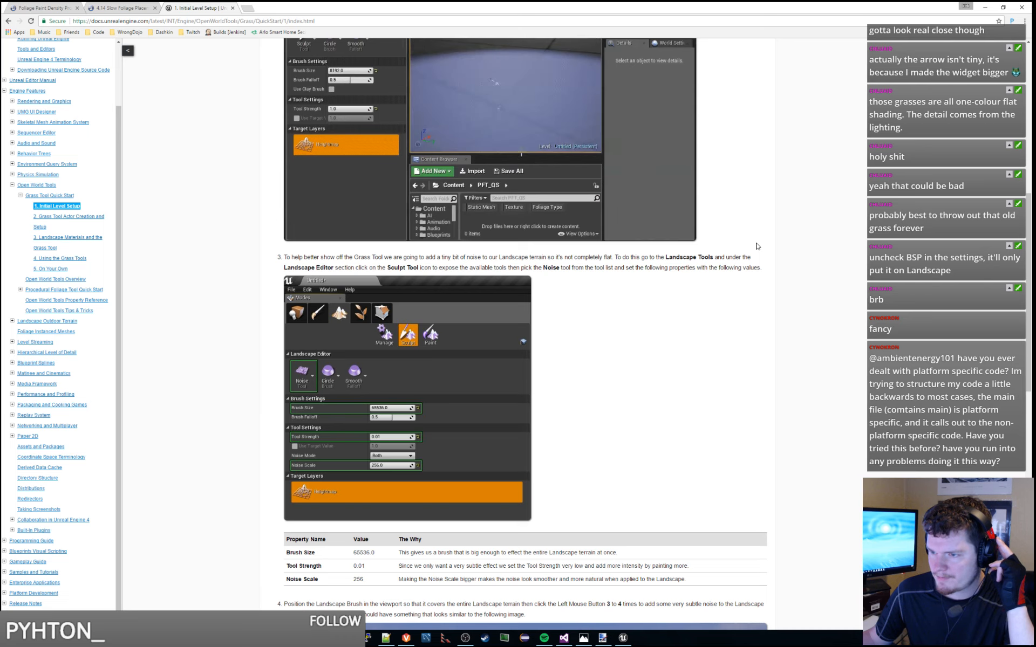
{"action": "scroll", "coordinate": [756, 247], "scroll_direction": "down", "scroll_amount": 2}
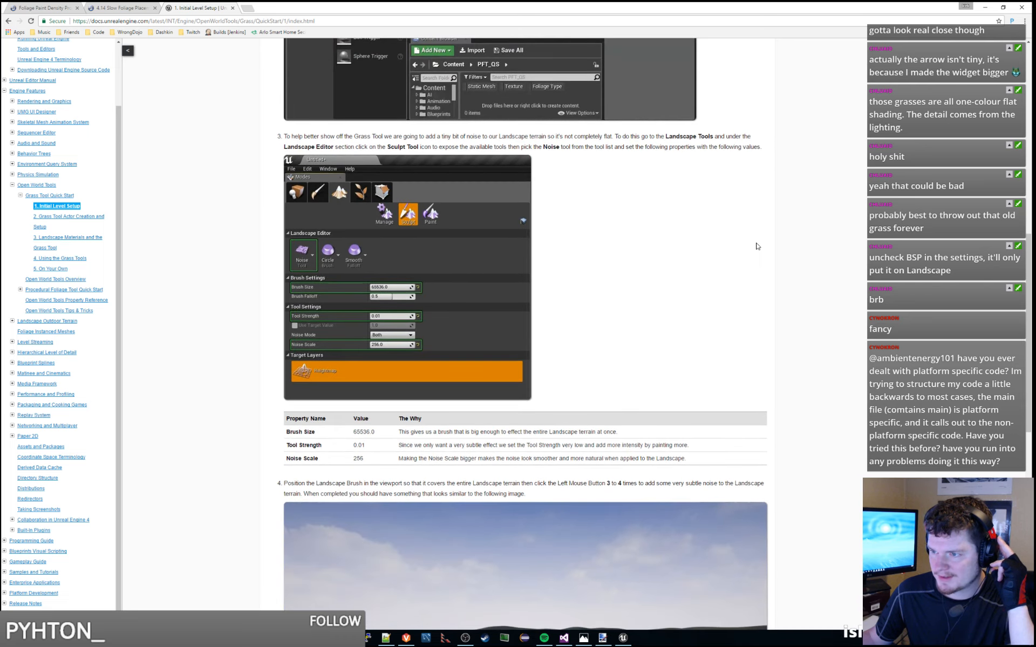
{"action": "scroll", "coordinate": [755, 246], "scroll_direction": "down", "scroll_amount": 3}
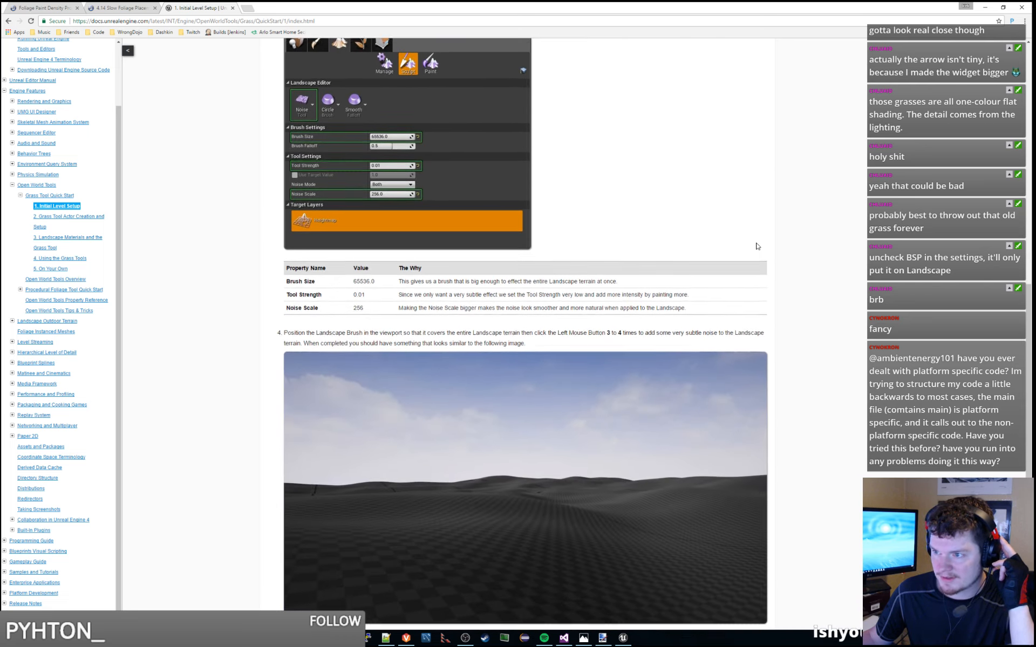
{"action": "scroll", "coordinate": [756, 246], "scroll_direction": "down", "scroll_amount": 6}
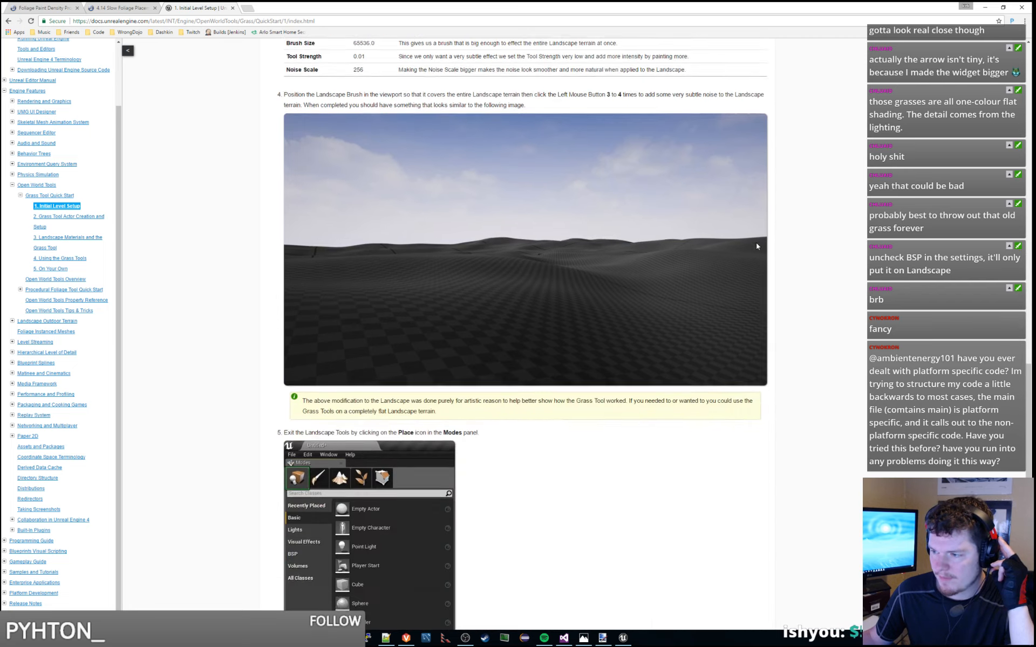
{"action": "scroll", "coordinate": [756, 247], "scroll_direction": "down", "scroll_amount": 2}
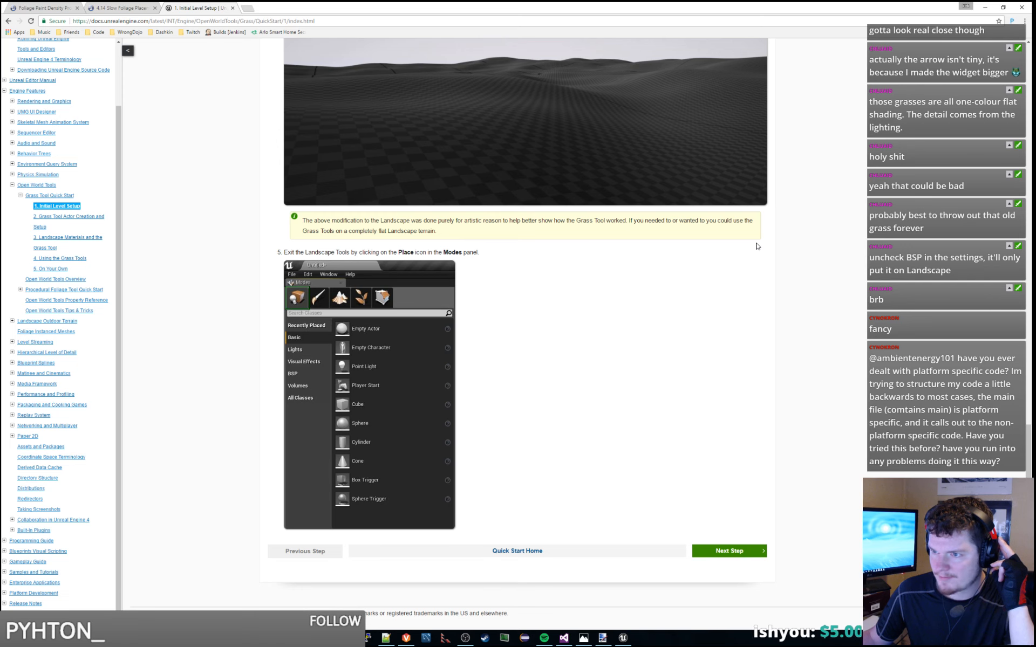
{"action": "left_click_drag", "start_coordinate": [339, 253], "coordinate": [491, 252]}
{"action": "left_click", "coordinate": [490, 252]}
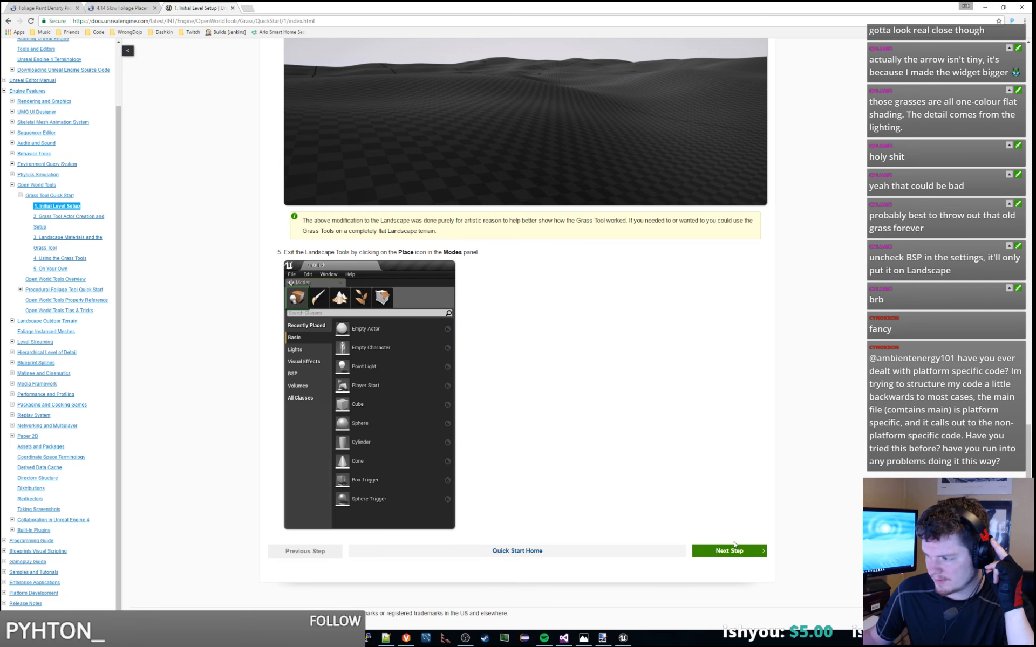
Step: Go to the Grass Tool Actor Creation and Setup page and read how to create a Landscape Grass Type and assign its mesh
{"action": "left_click", "coordinate": [735, 550]}
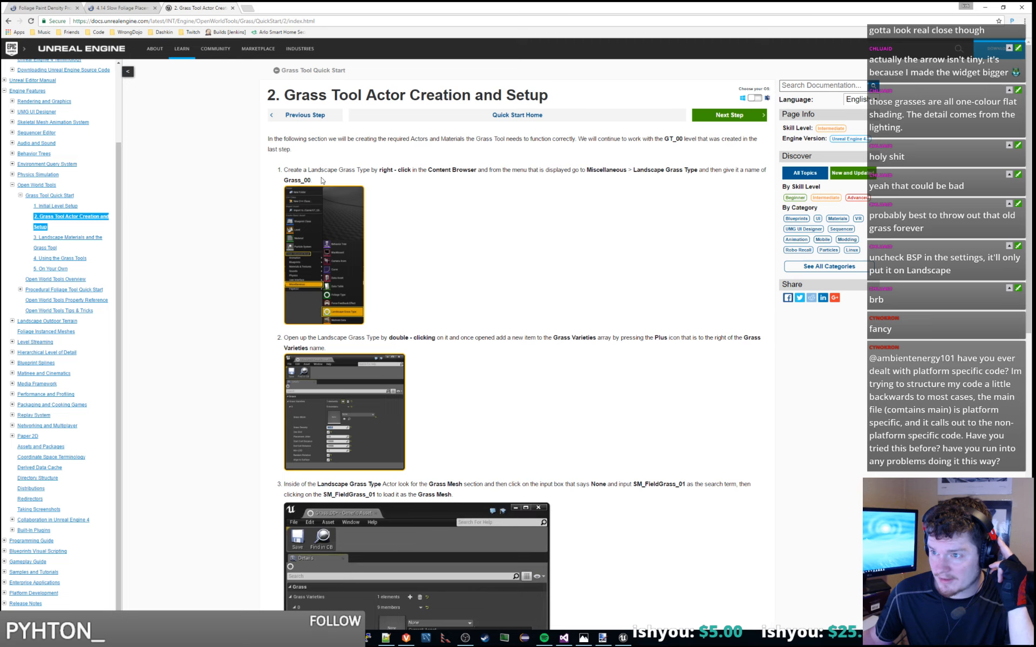
{"action": "left_click_drag", "start_coordinate": [366, 170], "coordinate": [316, 181]}
{"action": "left_click", "coordinate": [391, 341]}
{"action": "left_click_drag", "start_coordinate": [390, 341], "coordinate": [327, 347]}
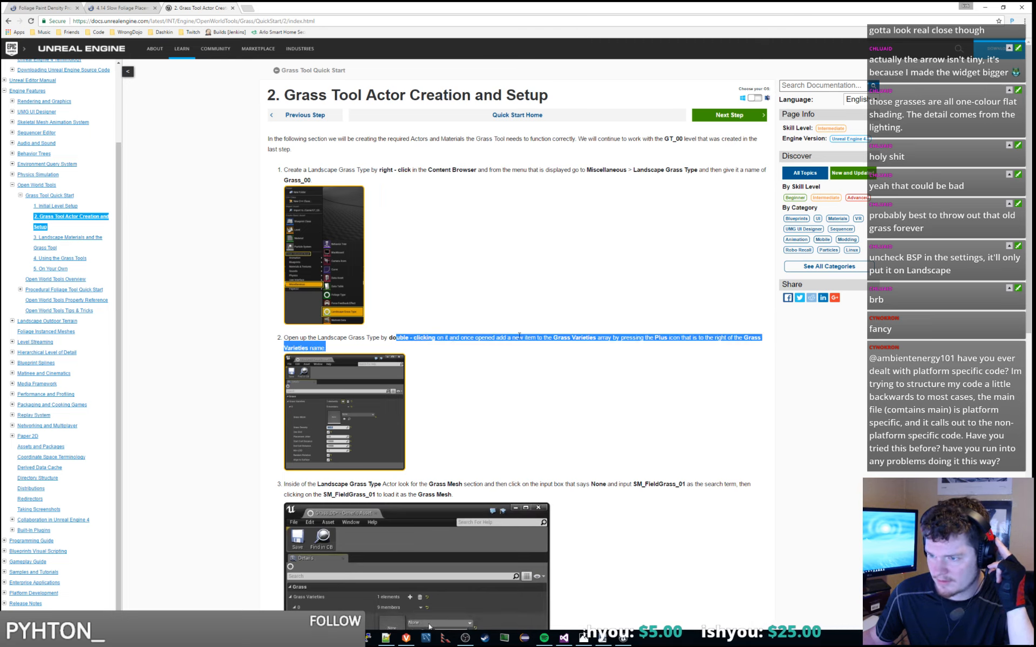
{"action": "left_click", "coordinate": [327, 348]}
{"action": "scroll", "coordinate": [355, 277], "scroll_direction": "down", "scroll_amount": 4}
{"action": "left_click_drag", "start_coordinate": [394, 284], "coordinate": [488, 271]}
{"action": "left_click", "coordinate": [495, 298]}
{"action": "scroll", "coordinate": [715, 263], "scroll_direction": "down", "scroll_amount": 5}
{"action": "scroll", "coordinate": [715, 263], "scroll_direction": "down", "scroll_amount": 2}
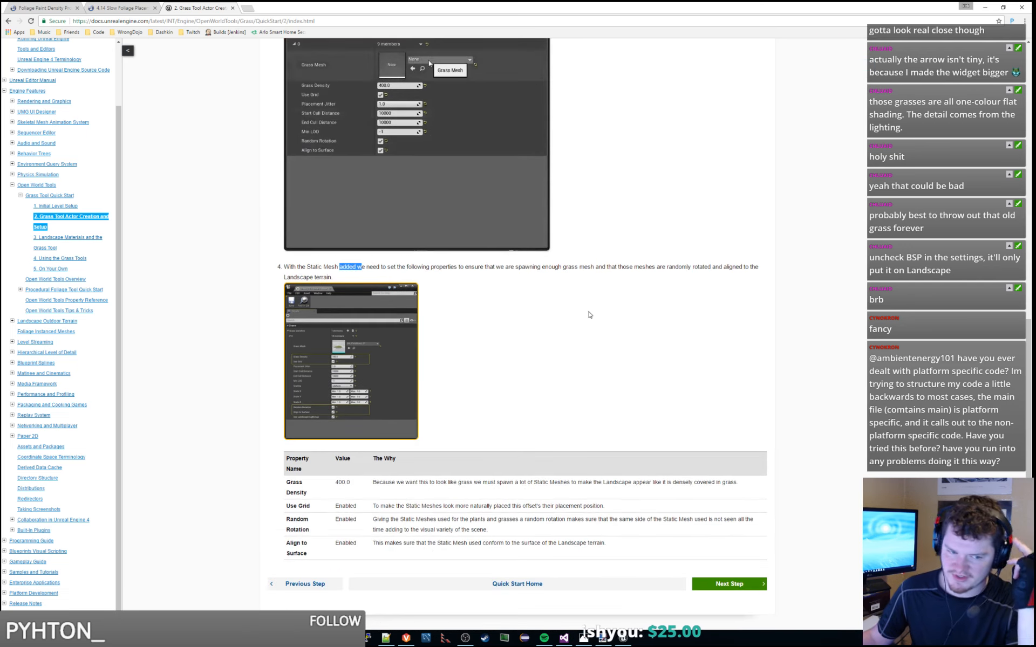
Step: Read the step on grass type properties, including the table for Grass Density, Use Grid, Random Rotation and Align to Surface
{"action": "left_click_drag", "start_coordinate": [426, 267], "coordinate": [484, 278]}
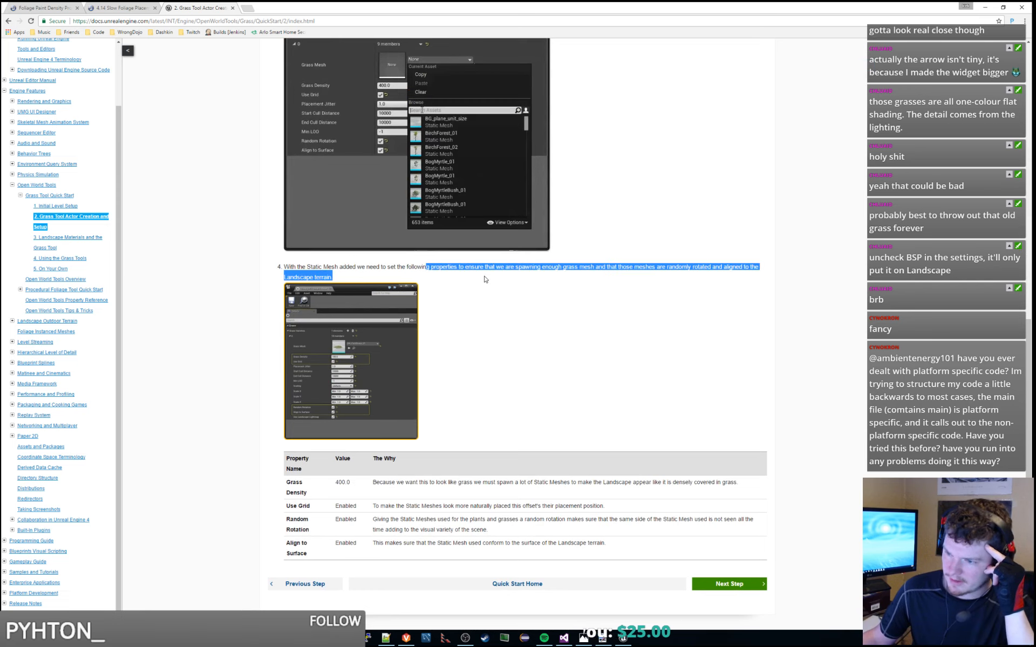
{"action": "left_click", "coordinate": [485, 279]}
{"action": "scroll", "coordinate": [560, 332], "scroll_direction": "down", "scroll_amount": 1}
{"action": "left_click_drag", "start_coordinate": [319, 453], "coordinate": [404, 462]}
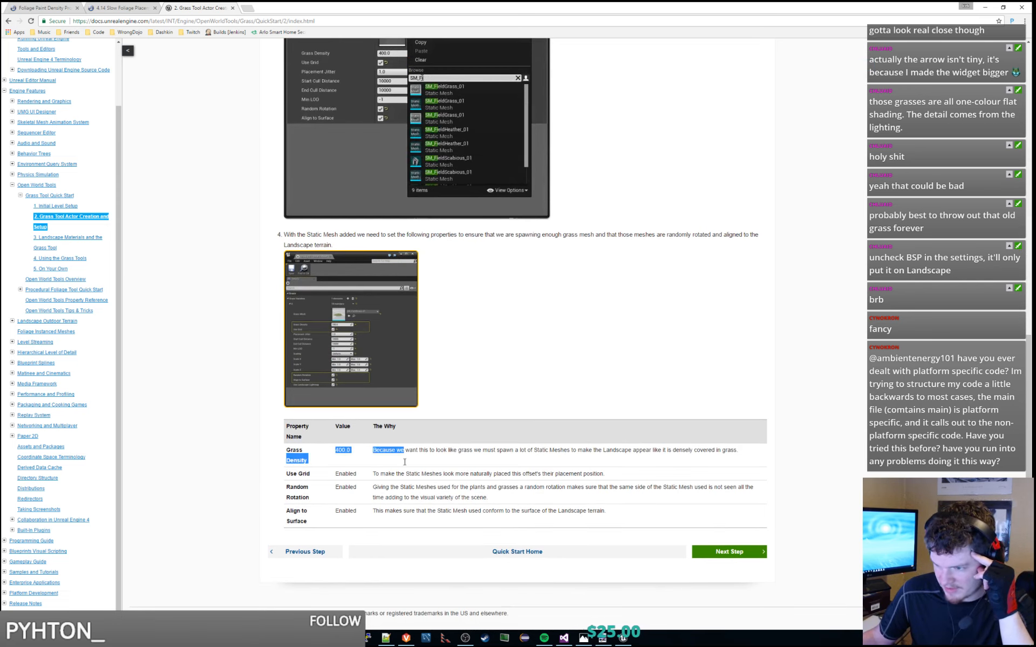
{"action": "left_click", "coordinate": [349, 463]}
{"action": "left_click_drag", "start_coordinate": [343, 450], "coordinate": [415, 487]}
{"action": "left_click", "coordinate": [505, 501]}
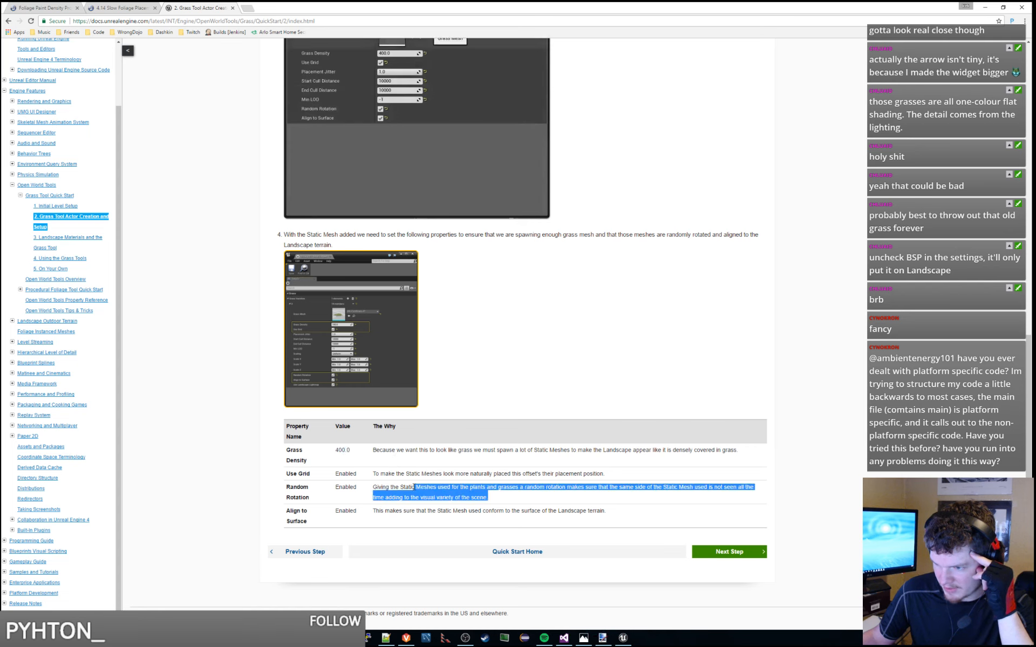
Step: Go to the Landscape Materials and the Grass Tool page and skim its steps for building the landscape material
{"action": "left_click", "coordinate": [728, 552]}
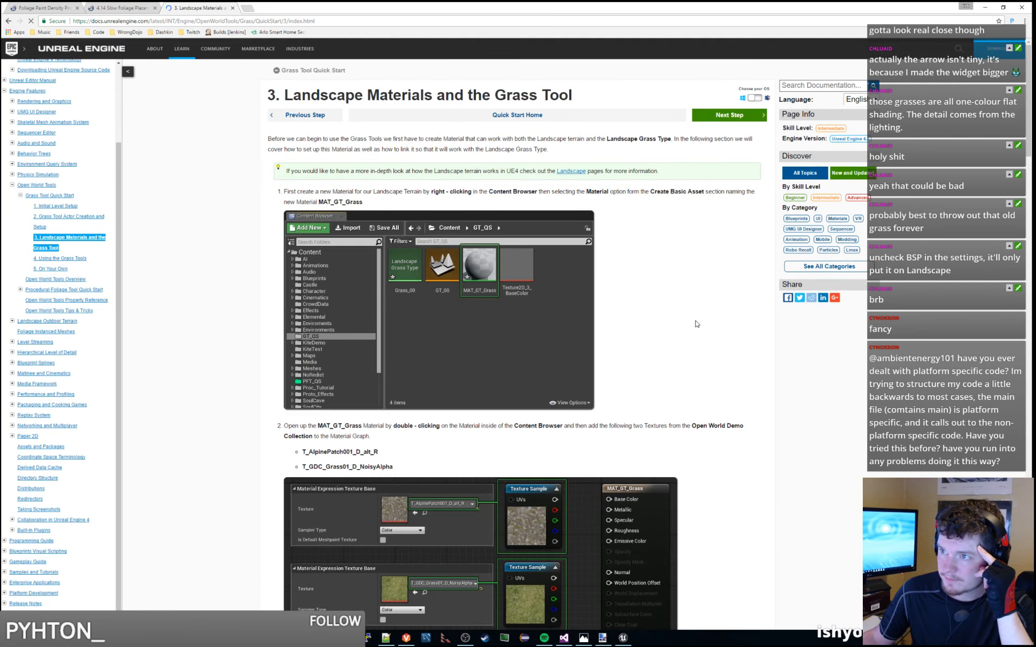
{"action": "scroll", "coordinate": [720, 321], "scroll_direction": "down", "scroll_amount": 3}
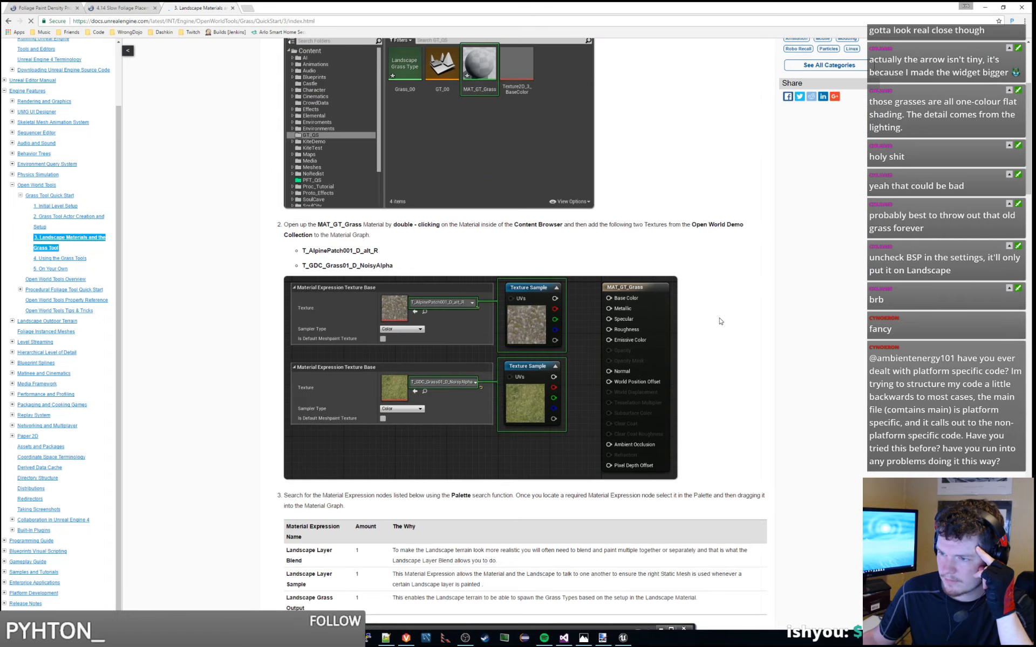
{"action": "scroll", "coordinate": [720, 321], "scroll_direction": "down", "scroll_amount": 5}
{"action": "scroll", "coordinate": [725, 320], "scroll_direction": "down", "scroll_amount": 9}
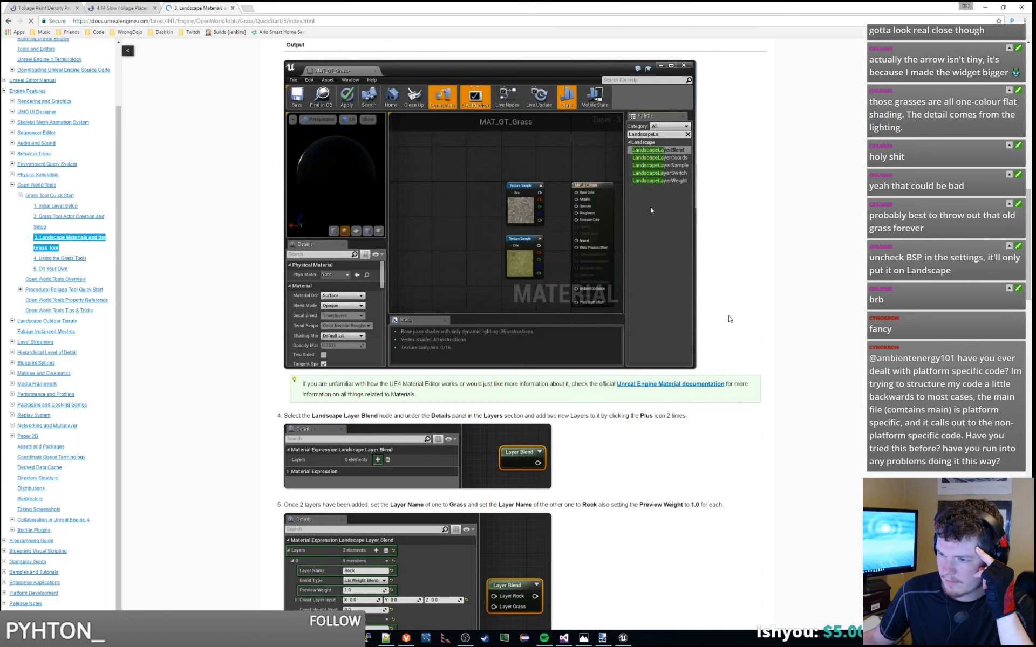
{"action": "scroll", "coordinate": [729, 319], "scroll_direction": "down", "scroll_amount": 5}
{"action": "scroll", "coordinate": [728, 319], "scroll_direction": "down", "scroll_amount": 5}
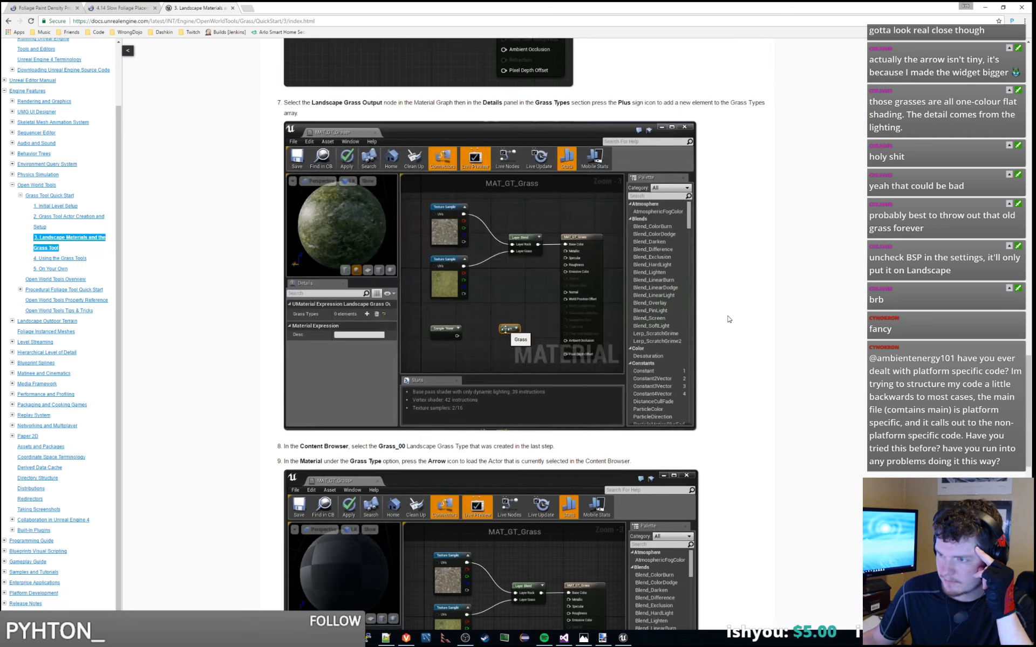
{"action": "scroll", "coordinate": [729, 319], "scroll_direction": "down", "scroll_amount": 3}
{"action": "scroll", "coordinate": [728, 318], "scroll_direction": "down", "scroll_amount": 10}
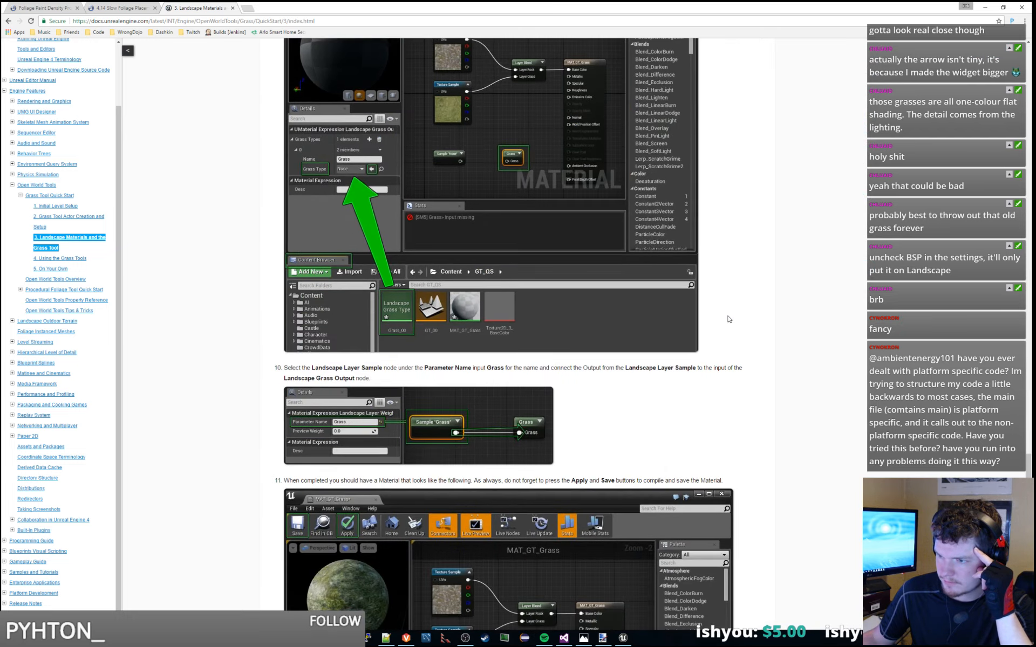
Step: Go to the Using the Grass Tools page and read its introduction and the steps on applying MAT_GT_Grass and entering landscape Paint mode
{"action": "left_click", "coordinate": [733, 551]}
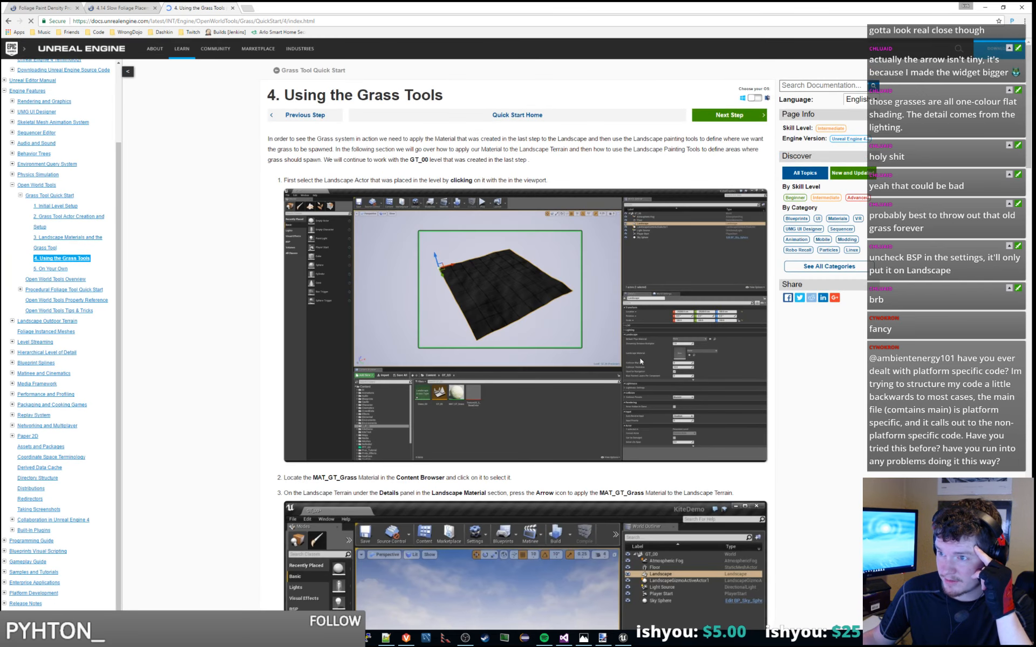
{"action": "triple_click", "coordinate": [354, 141]}
{"action": "left_click", "coordinate": [566, 164]}
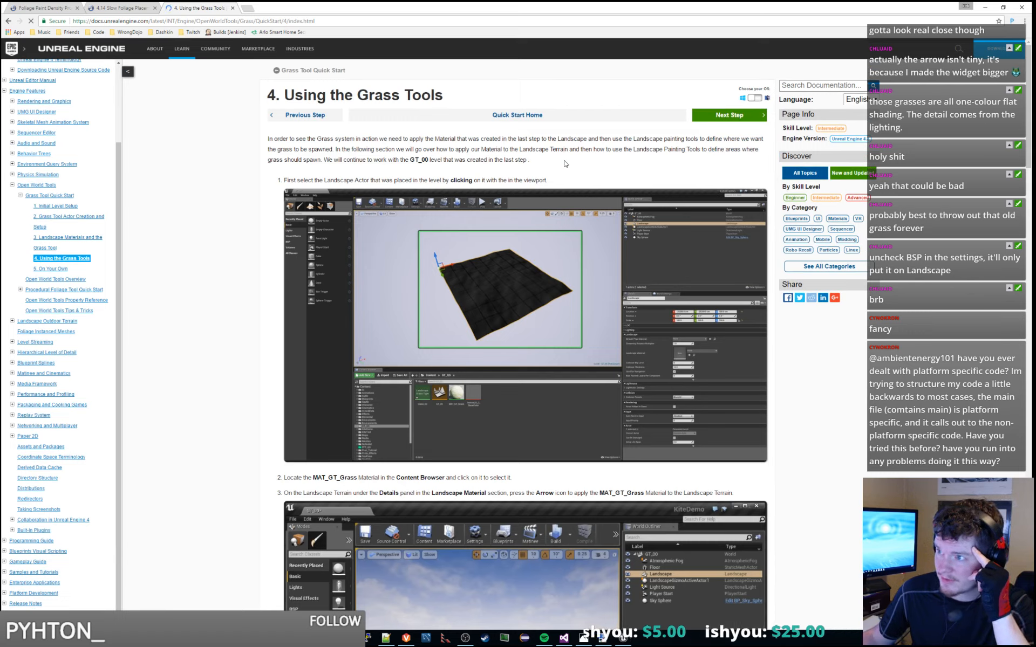
{"action": "left_click_drag", "start_coordinate": [565, 163], "coordinate": [447, 139]}
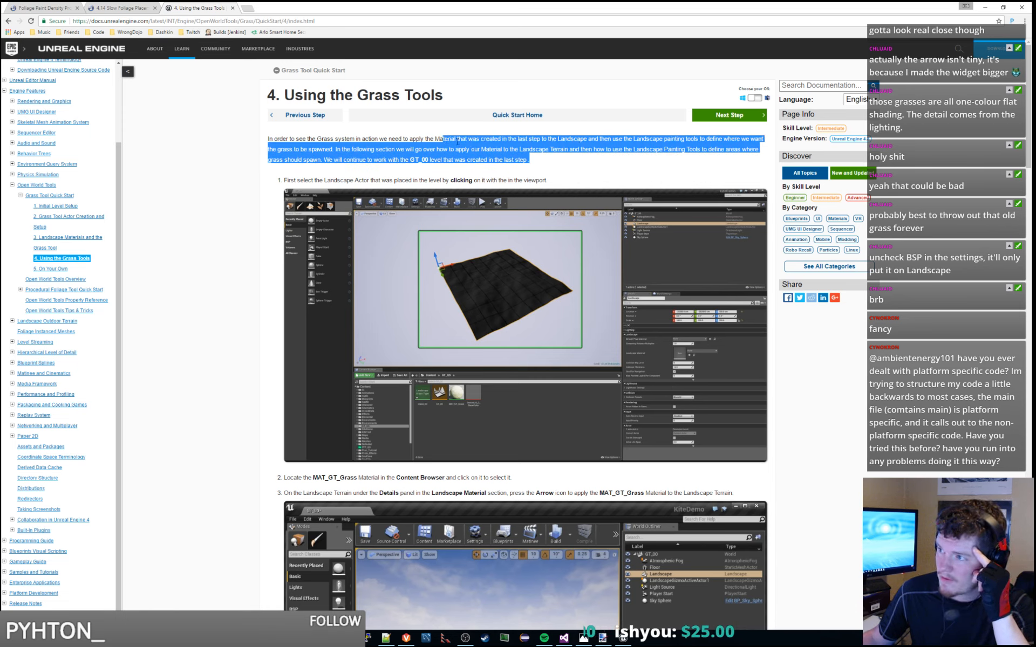
{"action": "scroll", "coordinate": [630, 227], "scroll_direction": "down", "scroll_amount": 3}
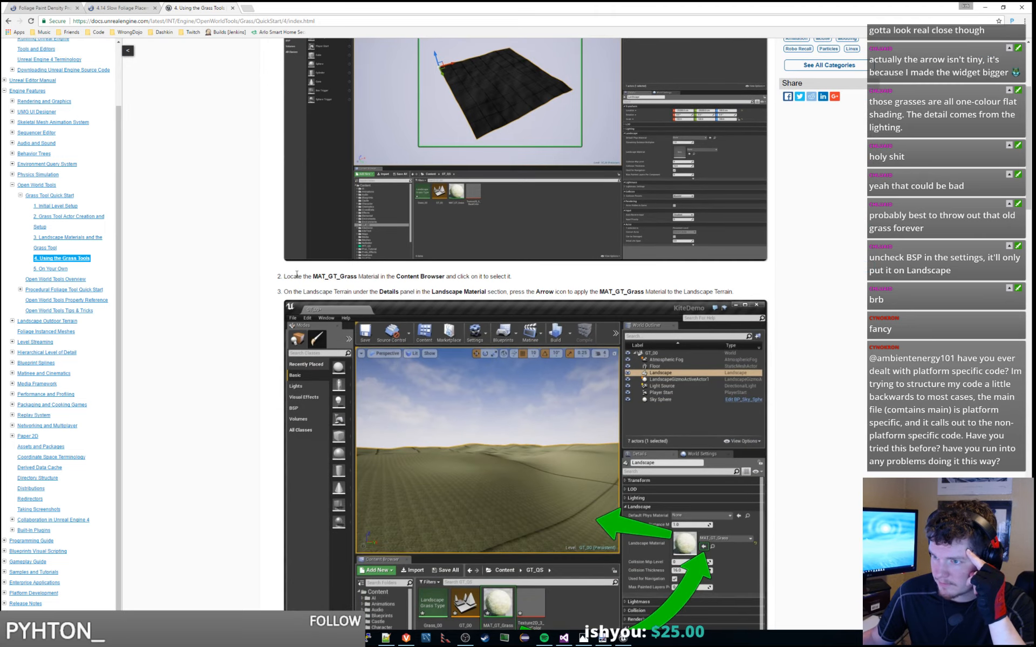
{"action": "left_click_drag", "start_coordinate": [304, 276], "coordinate": [413, 276]}
{"action": "scroll", "coordinate": [559, 327], "scroll_direction": "down", "scroll_amount": 2}
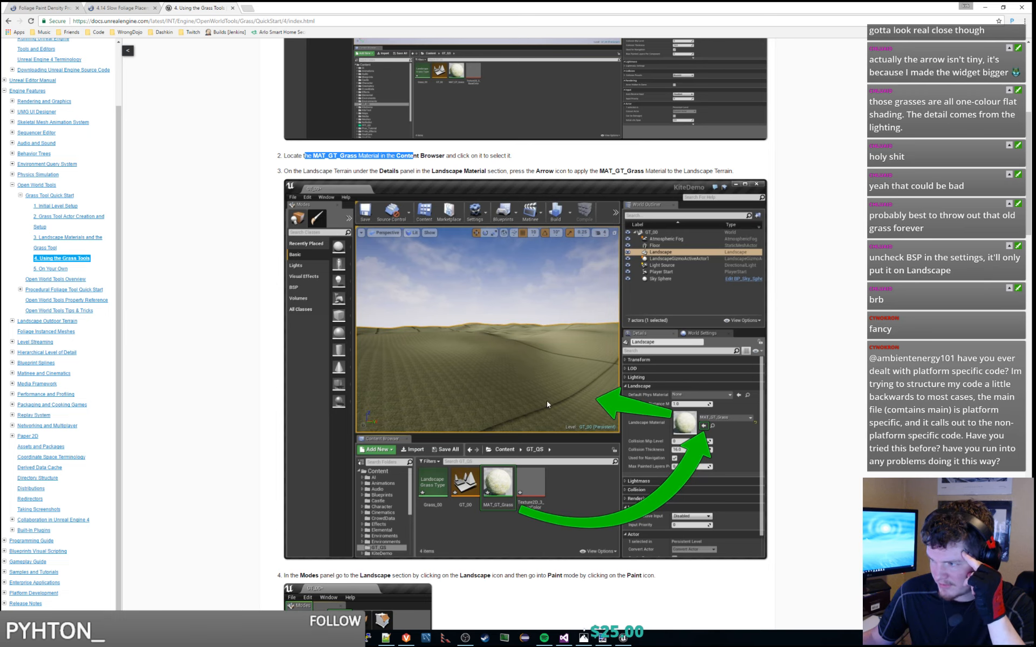
{"action": "scroll", "coordinate": [547, 404], "scroll_direction": "down", "scroll_amount": 4}
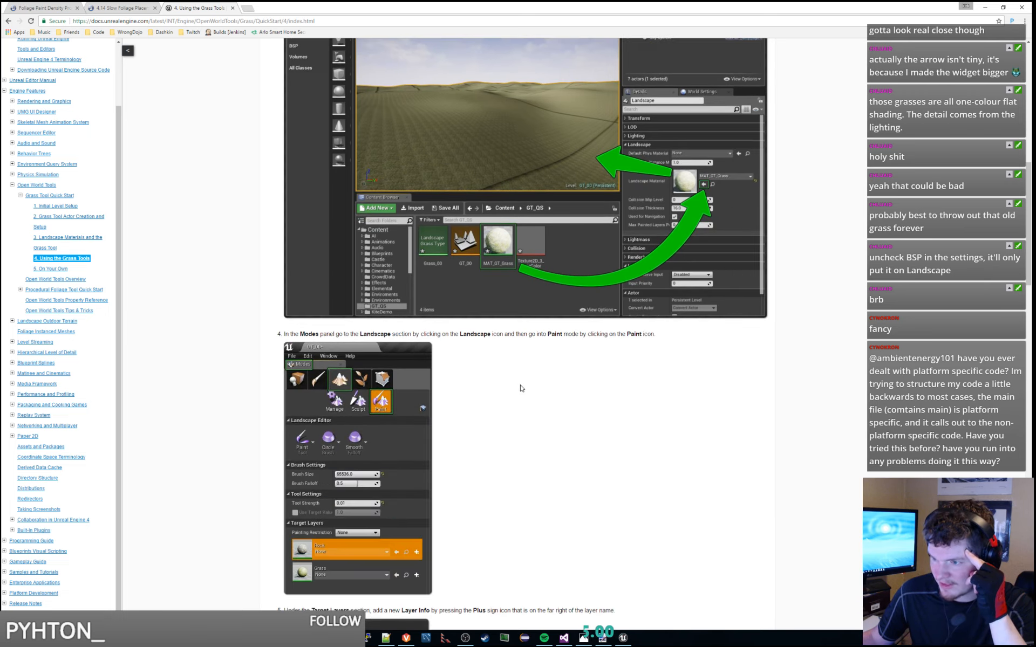
{"action": "scroll", "coordinate": [575, 448], "scroll_direction": "down", "scroll_amount": 5}
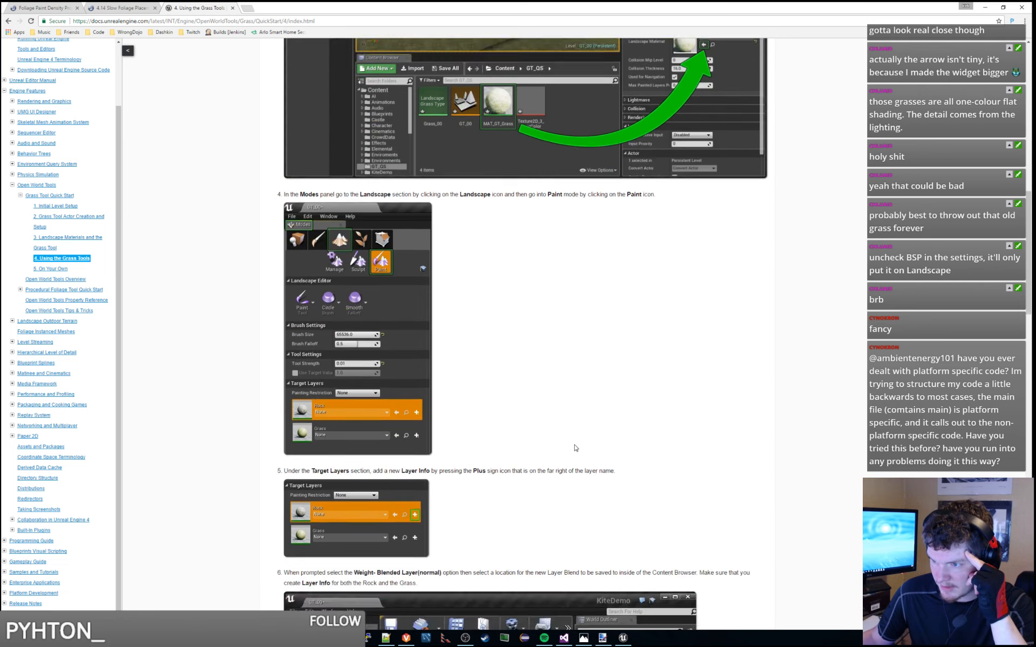
Step: Read the steps on adding Layer Info to the target layers and painting the Grass layer over the landscape
{"action": "left_click_drag", "start_coordinate": [320, 328], "coordinate": [617, 328]}
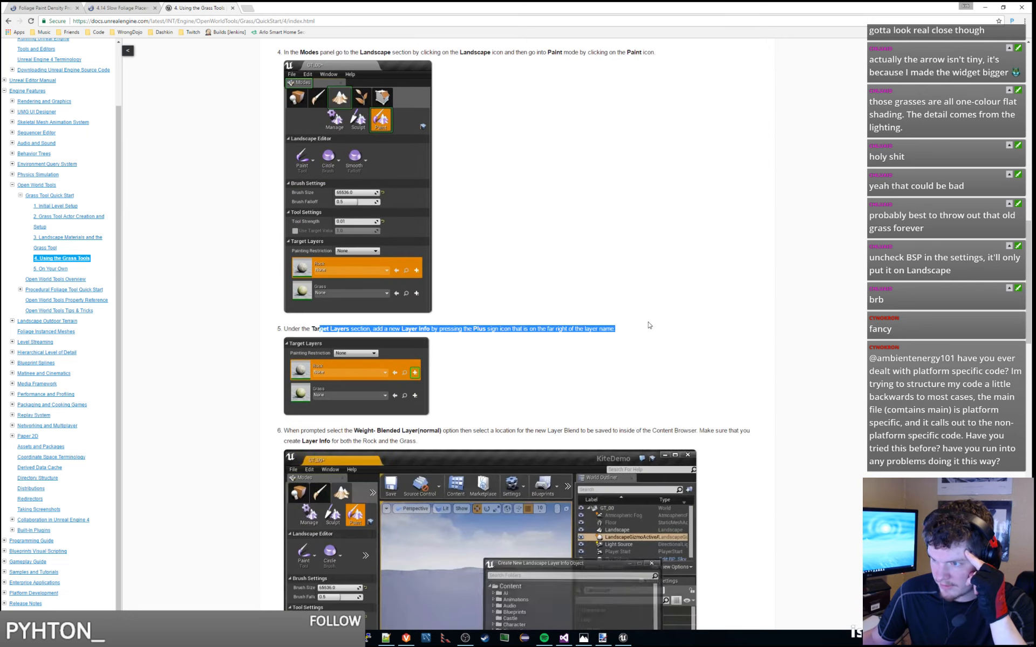
{"action": "left_click", "coordinate": [619, 342]}
{"action": "scroll", "coordinate": [548, 326], "scroll_direction": "down", "scroll_amount": 5}
{"action": "scroll", "coordinate": [548, 325], "scroll_direction": "down", "scroll_amount": 2}
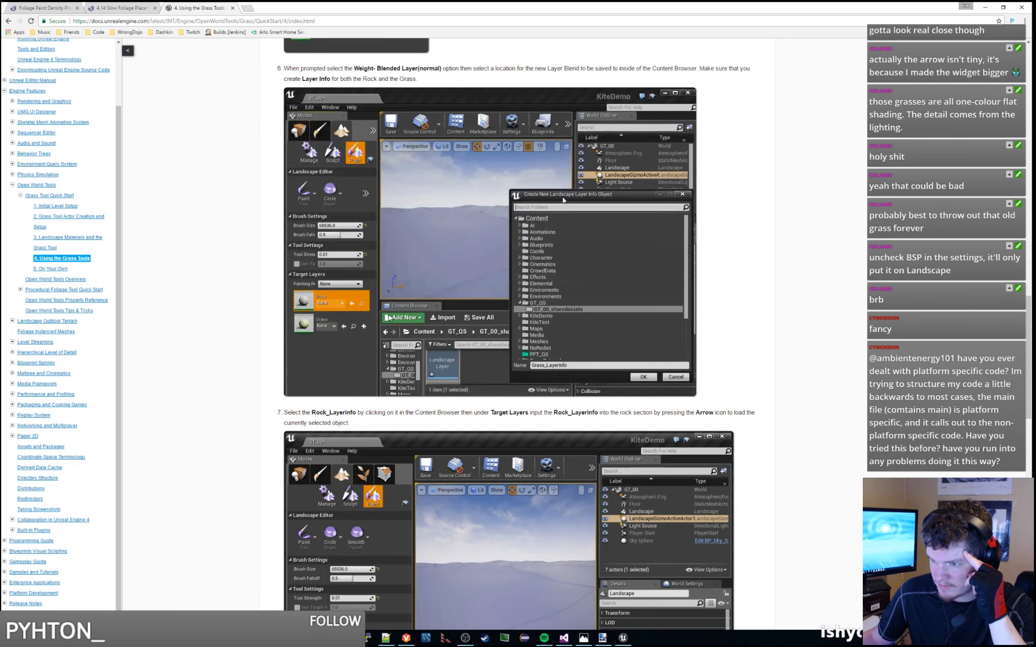
{"action": "scroll", "coordinate": [368, 309], "scroll_direction": "down", "scroll_amount": 3}
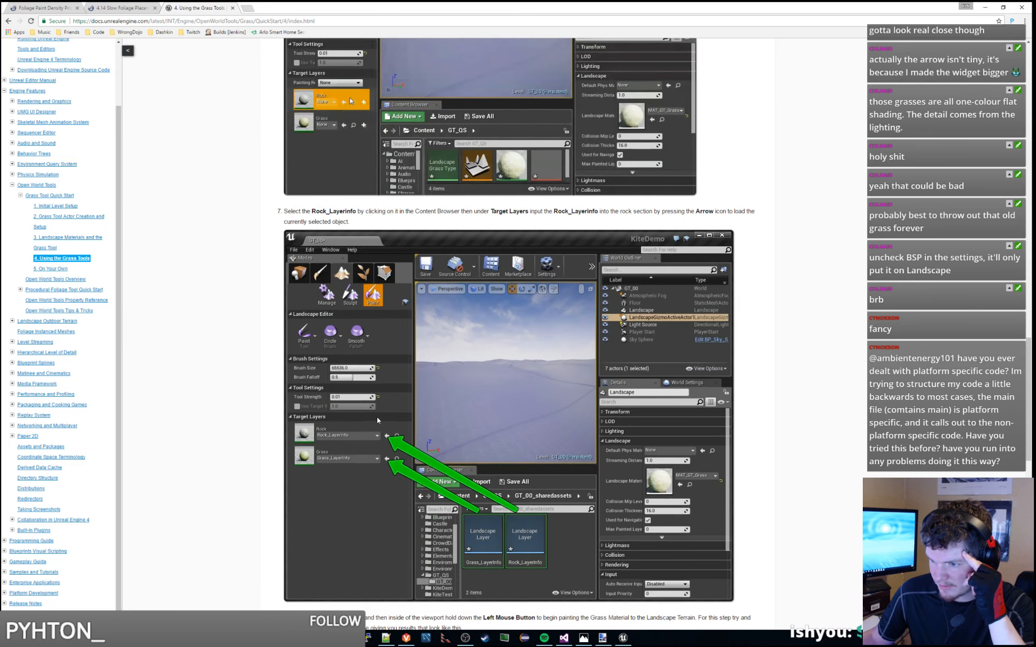
{"action": "scroll", "coordinate": [377, 420], "scroll_direction": "down", "scroll_amount": 5}
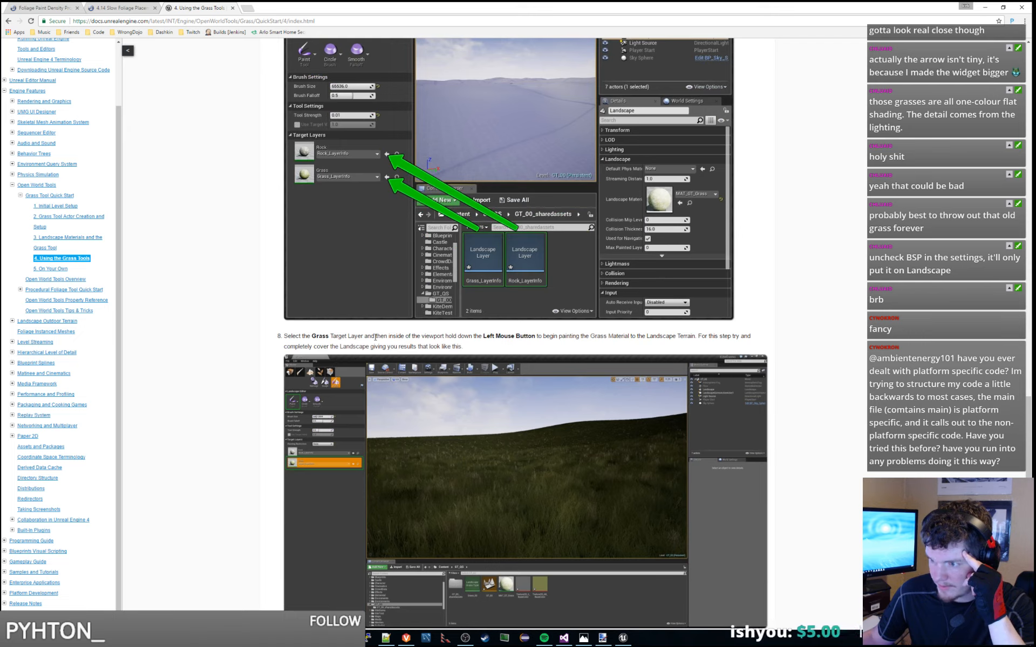
{"action": "left_click_drag", "start_coordinate": [375, 337], "coordinate": [463, 348]}
{"action": "left_click", "coordinate": [490, 348]}
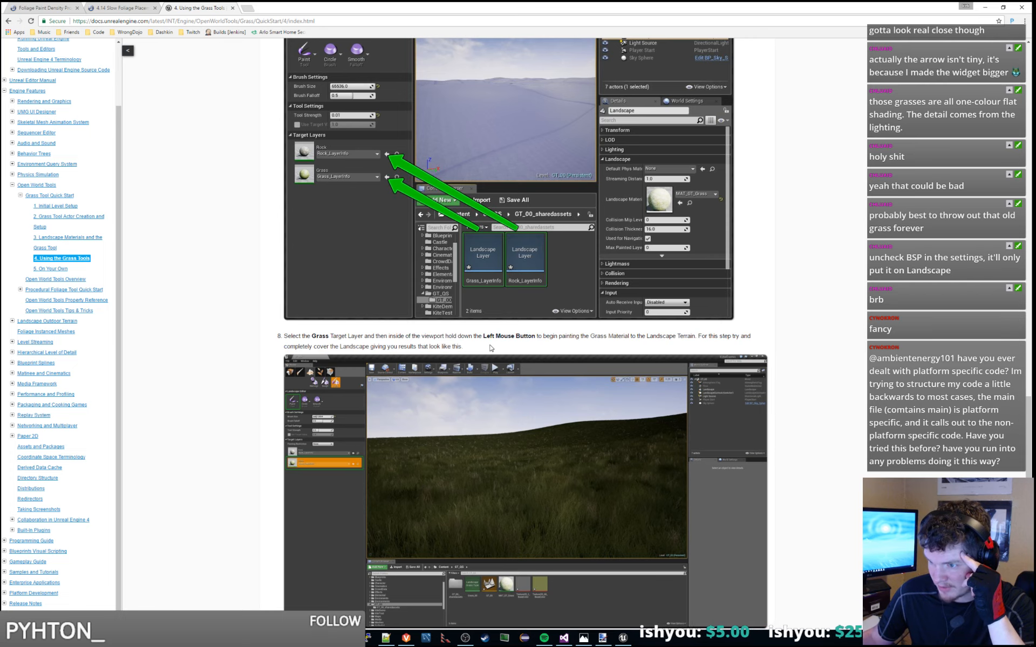
Step: Read the Grass Density performance note and how to remove grass with the Rock layer, and switch back to the Unreal Editor
{"action": "scroll", "coordinate": [593, 478], "scroll_direction": "down", "scroll_amount": 3}
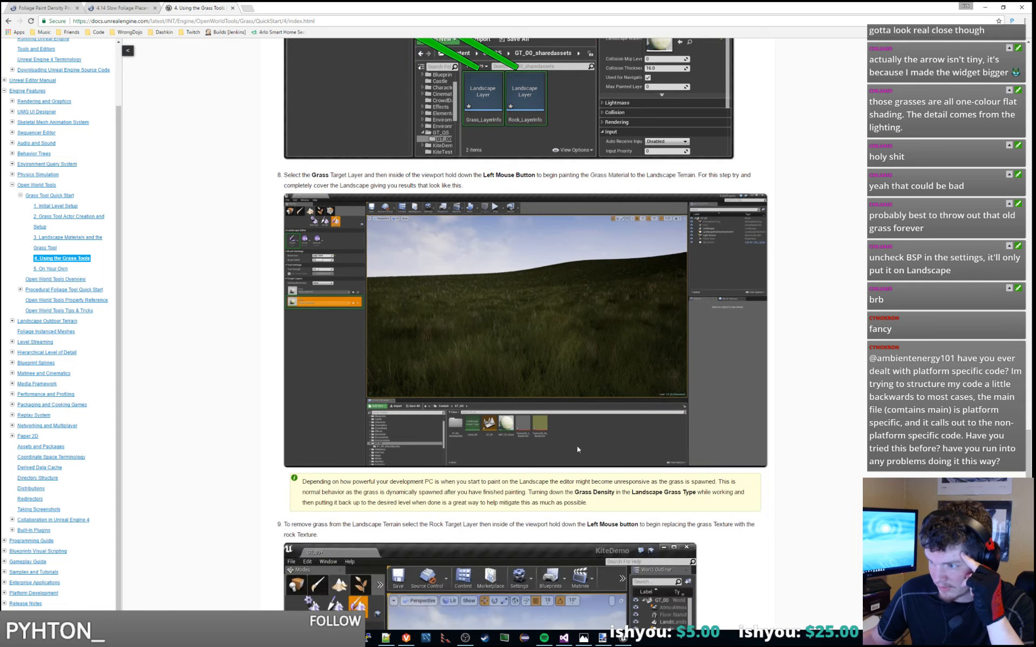
{"action": "scroll", "coordinate": [609, 338], "scroll_direction": "down", "scroll_amount": 5}
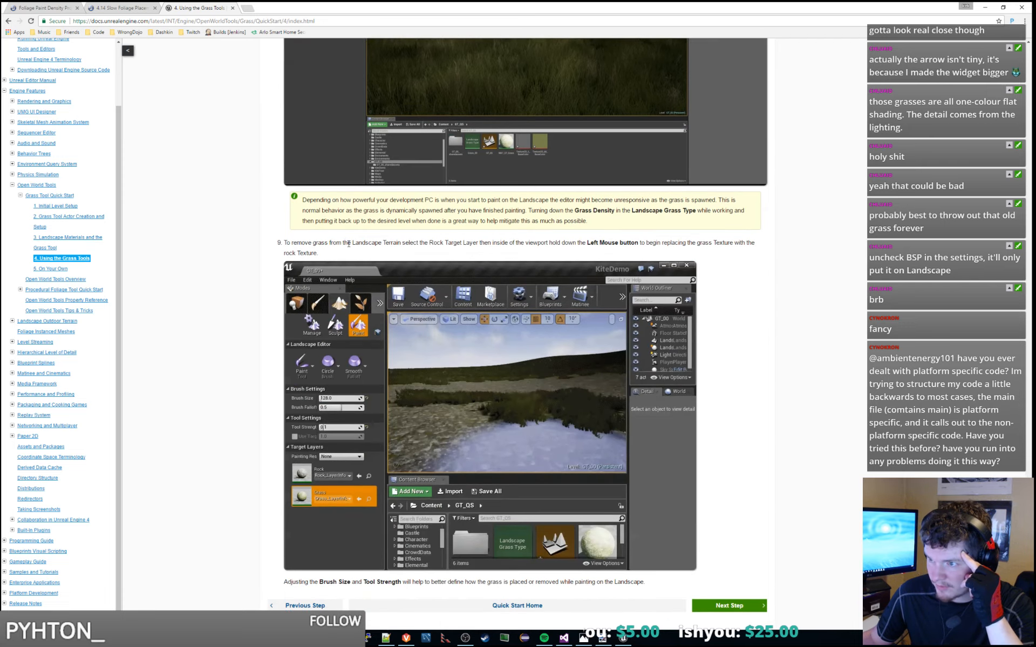
{"action": "left_click_drag", "start_coordinate": [348, 244], "coordinate": [319, 254]}
{"action": "left_click", "coordinate": [379, 252]}
{"action": "left_click", "coordinate": [320, 254]}
{"action": "scroll", "coordinate": [444, 254], "scroll_direction": "down", "scroll_amount": 1}
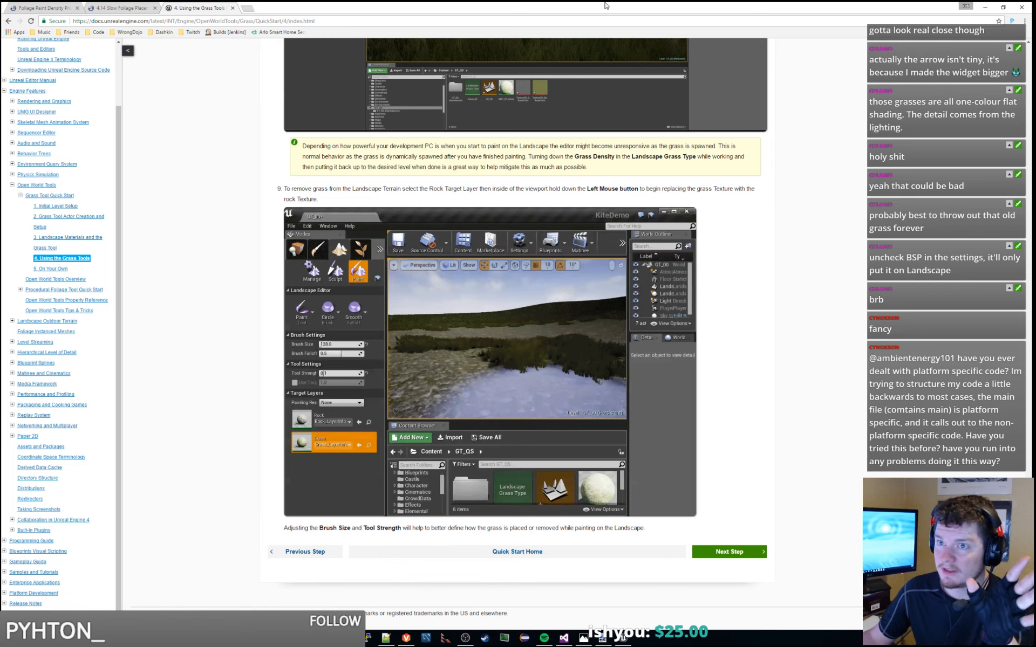
{"action": "key", "text": "alt+Tab"}
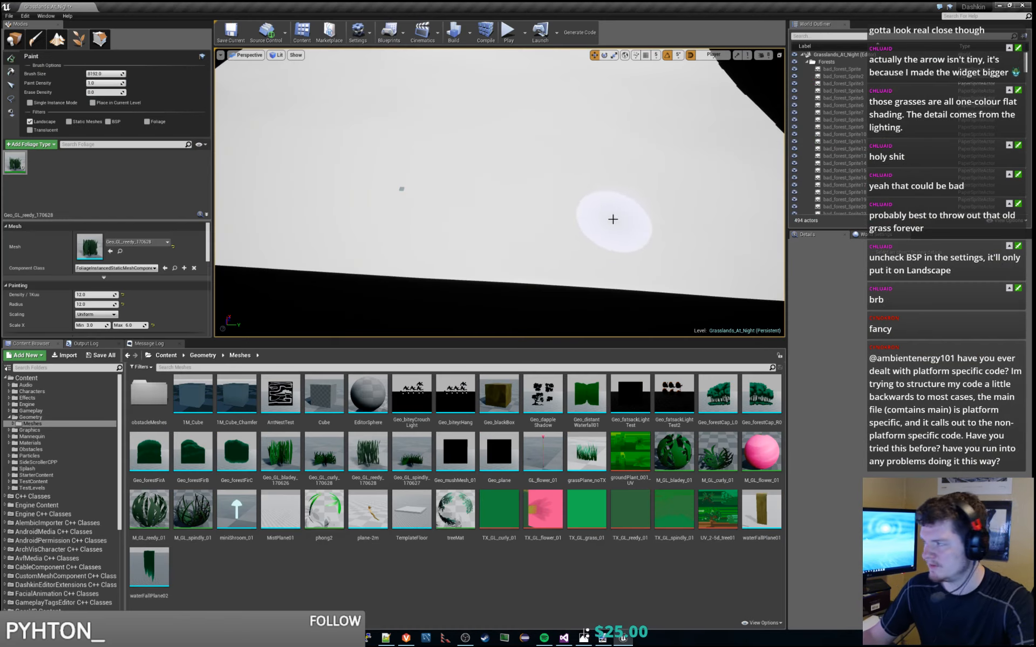
Step: Switch to the browser, look over the On Your Own page of the Grass Tool Quick Start, and return to the Using the Grass Tools page
{"action": "key", "text": "alt+Tab"}
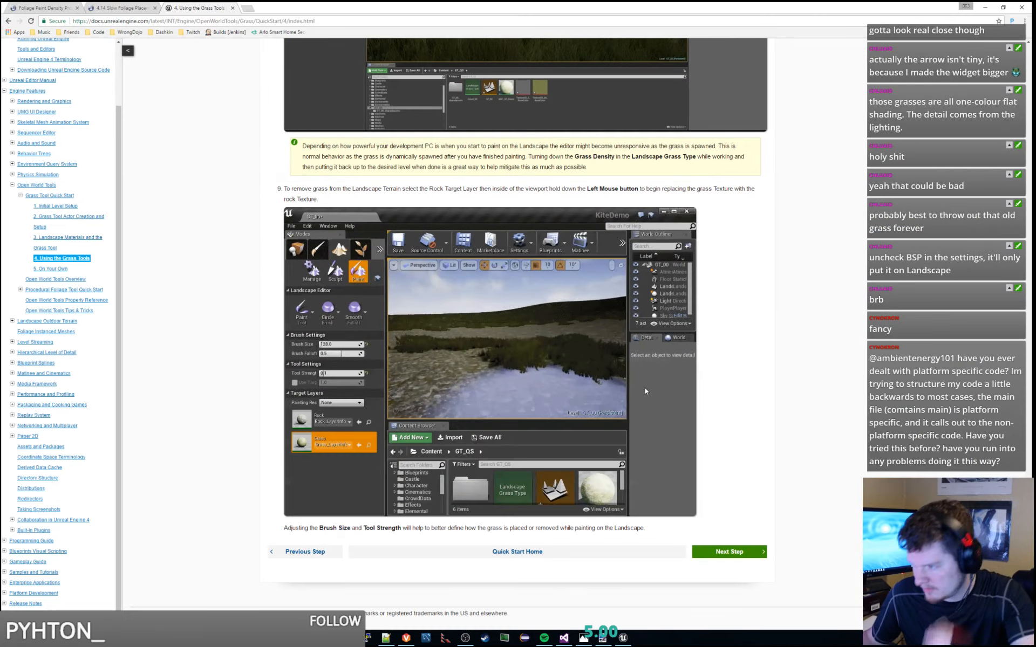
{"action": "left_click", "coordinate": [727, 556]}
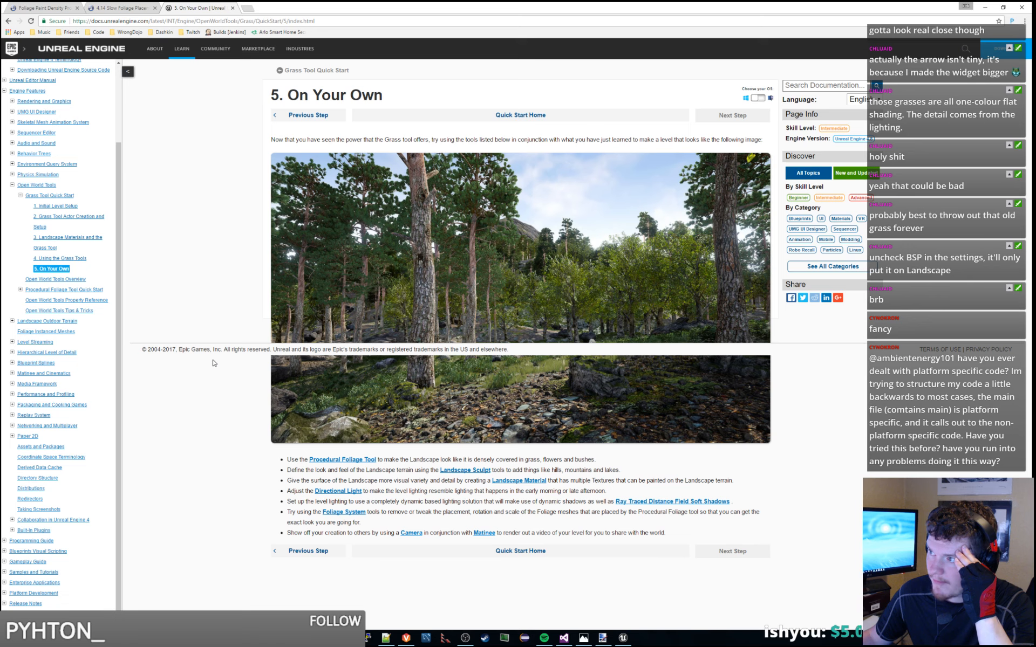
{"action": "left_click", "coordinate": [8, 21]}
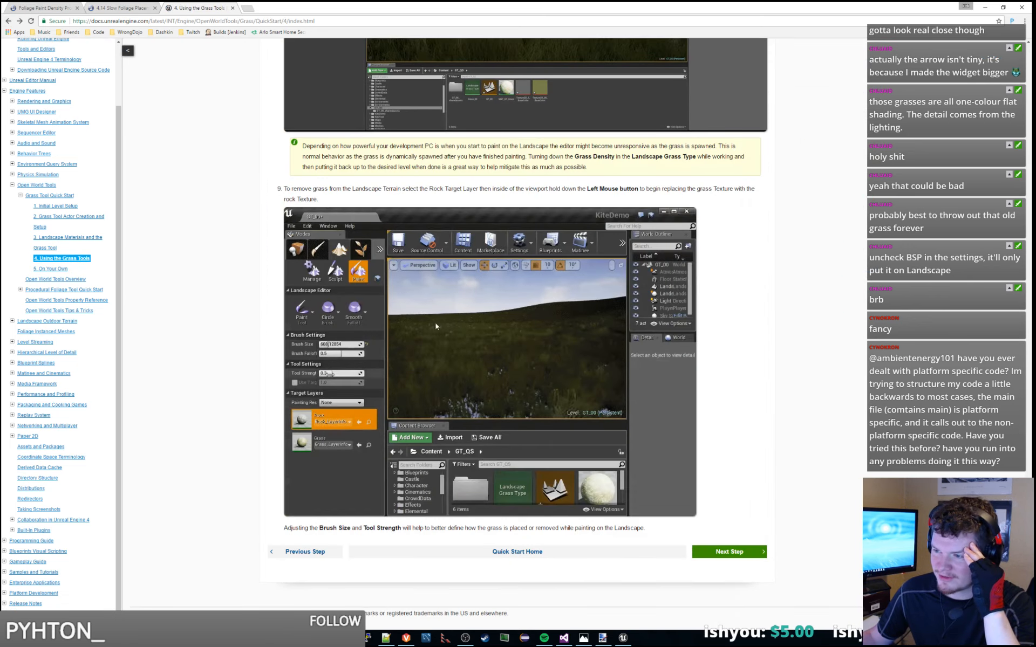
{"action": "key", "text": "alt+Right"}
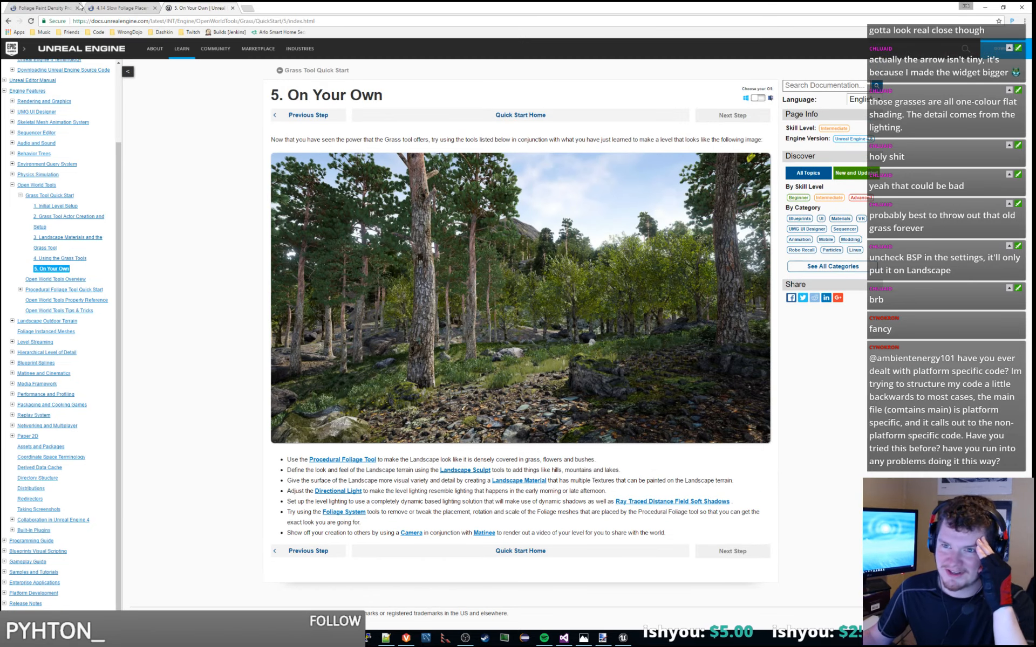
{"action": "left_click", "coordinate": [8, 21]}
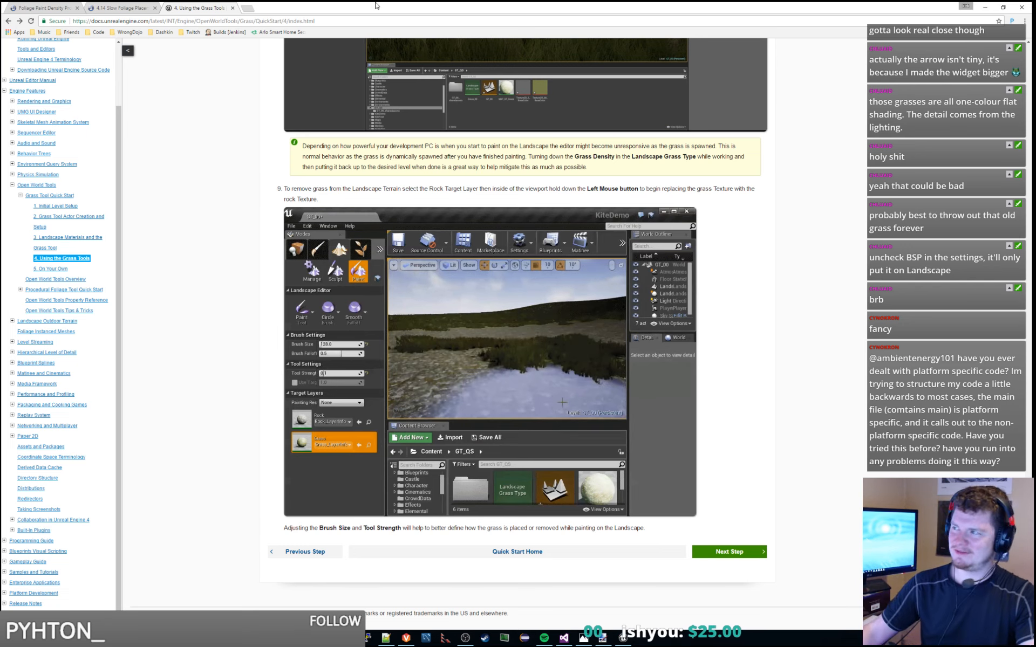
Step: Switch to the Unreal Editor and playtest Grasslands_At_Night, running and jumping the character across the bare landscape before ending the session
{"action": "key", "text": "alt+Tab"}
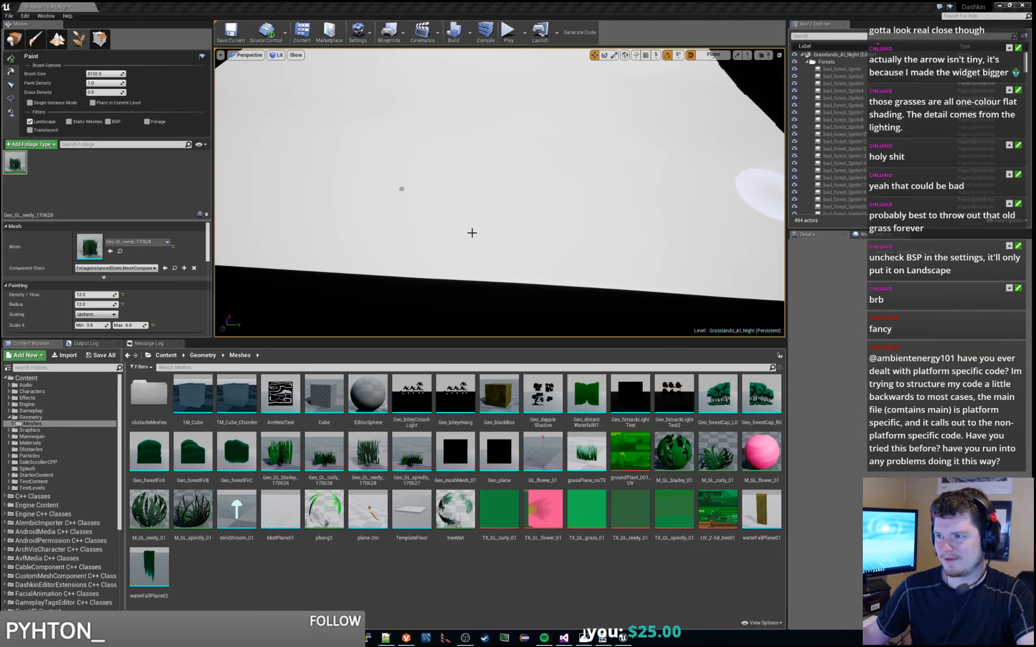
{"action": "scroll", "coordinate": [471, 231], "scroll_direction": "down", "scroll_amount": 8}
{"action": "right_click_drag", "start_coordinate": [531, 201], "coordinate": [541, 199]}
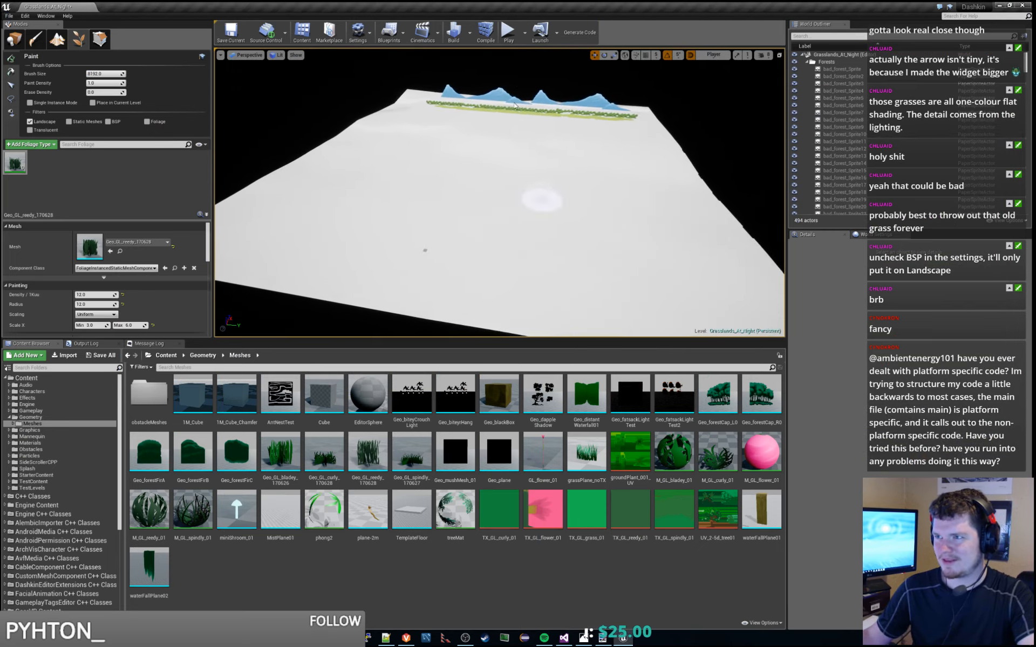
{"action": "left_click", "coordinate": [510, 32]}
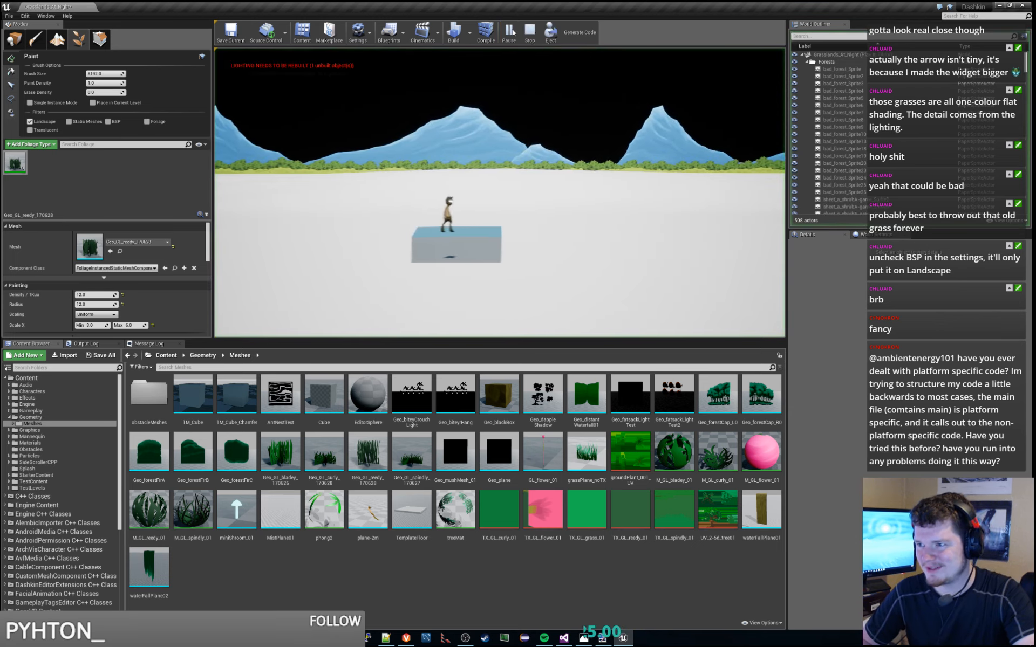
{"action": "key", "text": "d"}
{"action": "key", "text": "space"}
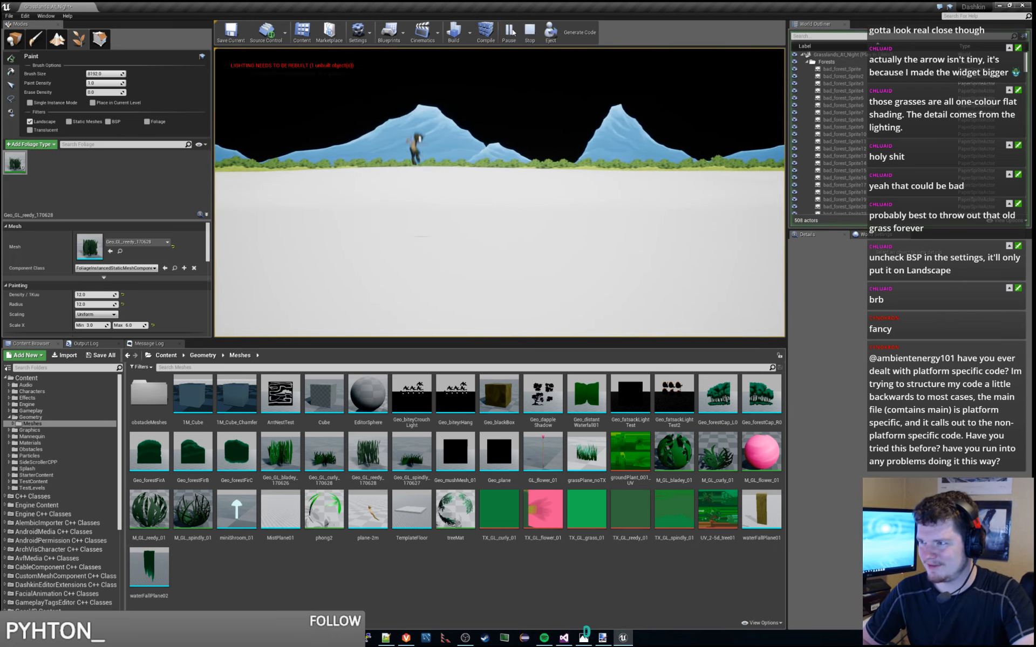
{"action": "key", "text": "space"}
{"action": "key", "text": "d"}
{"action": "key", "text": "space"}
{"action": "key", "text": "space"}
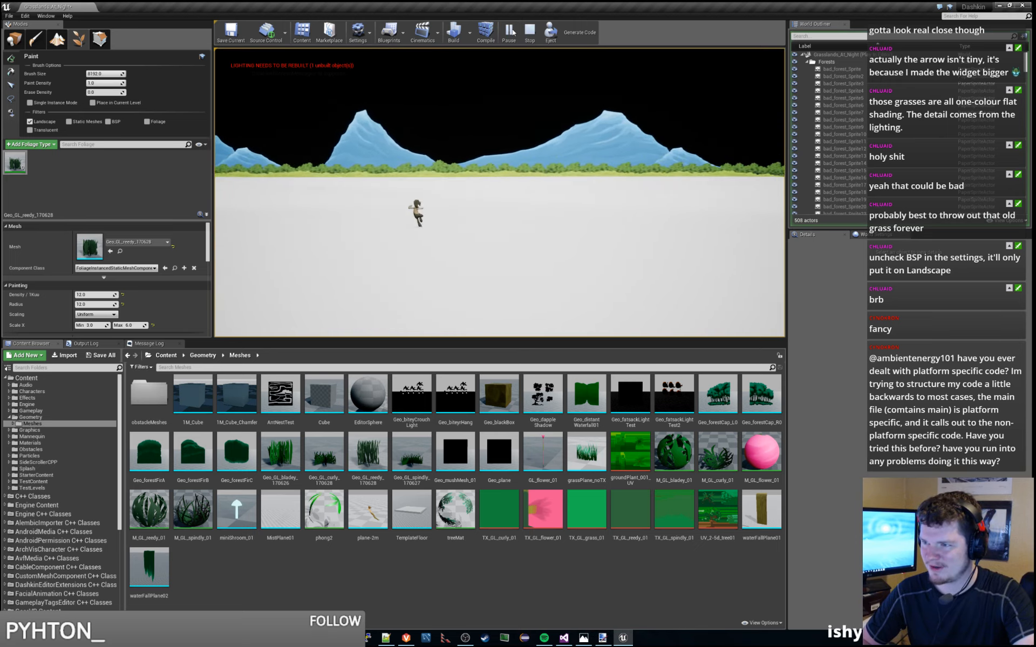
{"action": "key", "text": "space"}
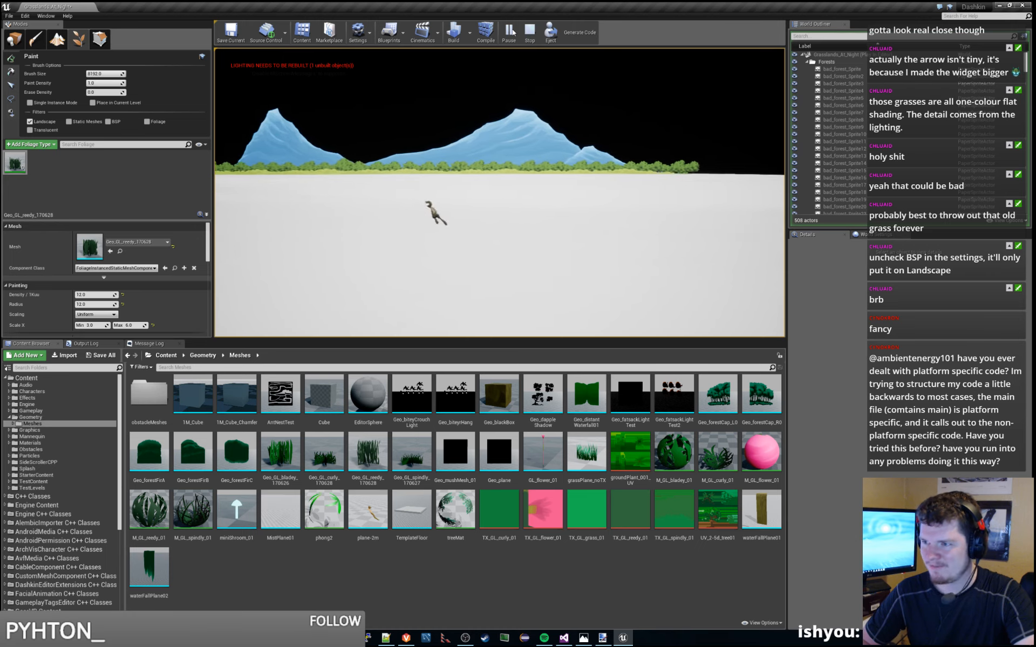
{"action": "key", "text": "d"}
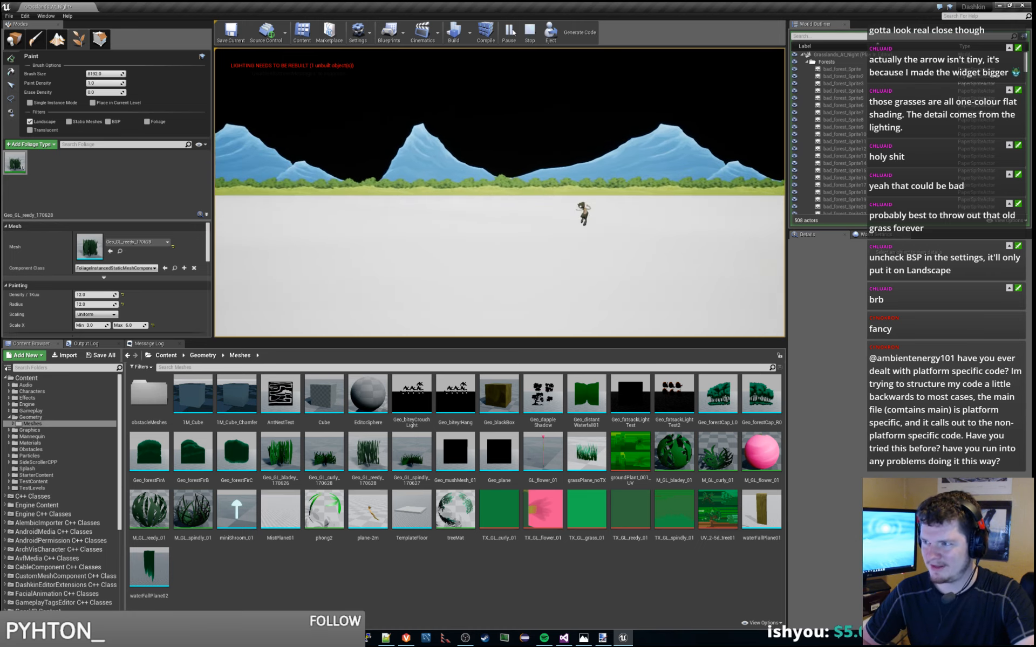
{"action": "key", "text": "a"}
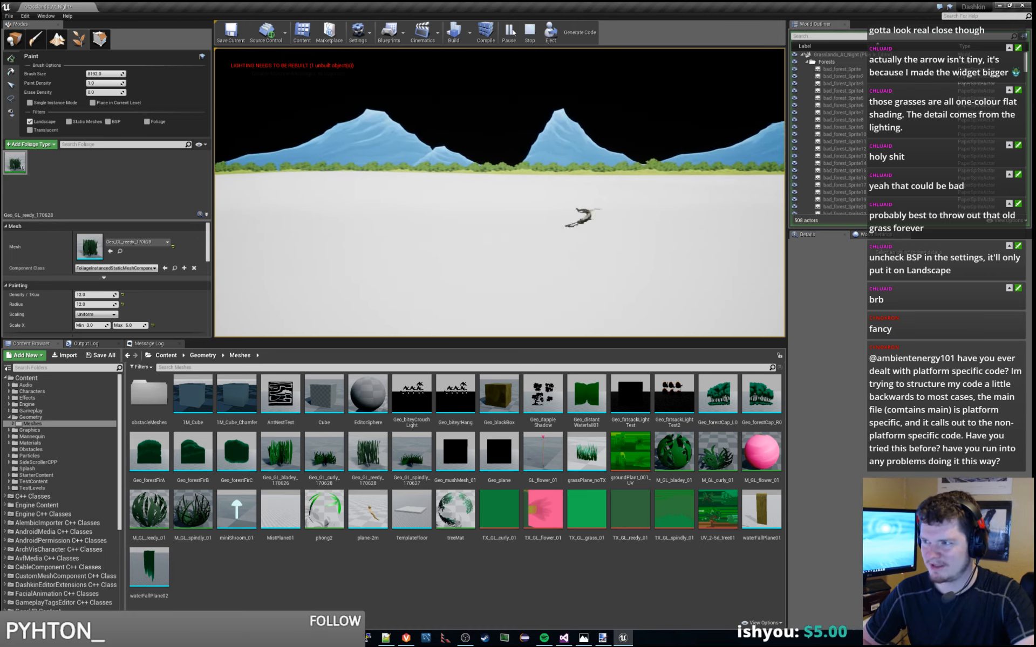
{"action": "key", "text": "space"}
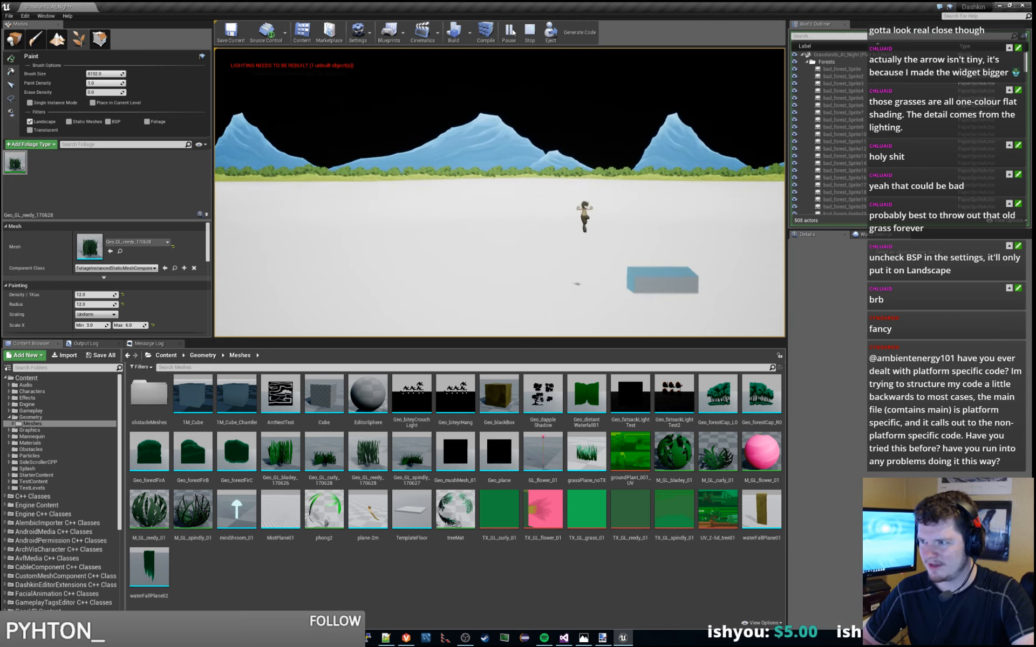
{"action": "key", "text": "d"}
{"action": "key", "text": "space"}
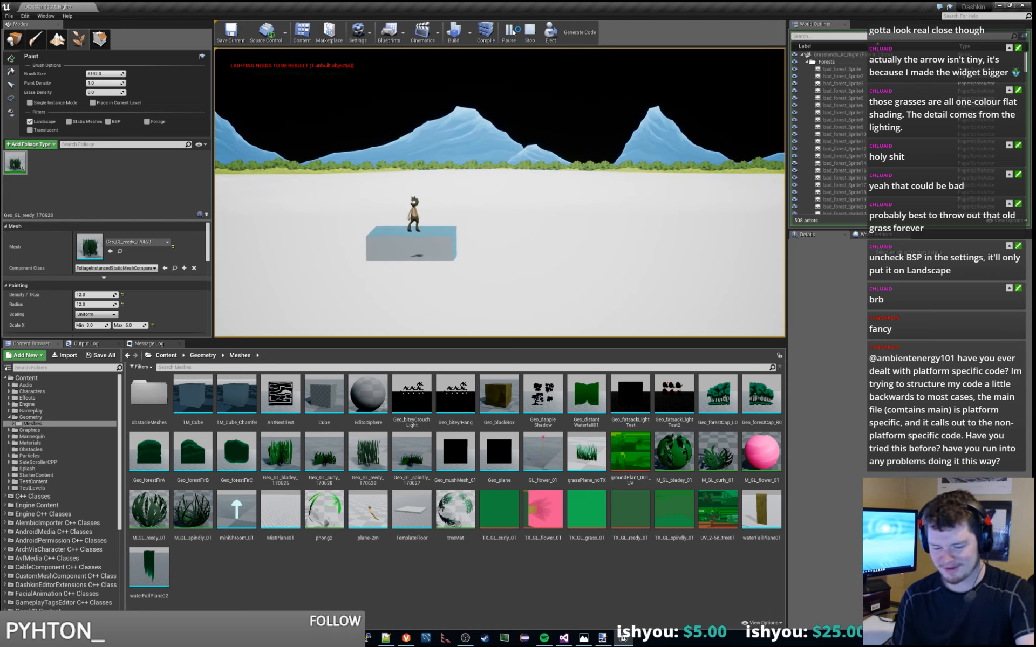
{"action": "key", "text": "Escape"}
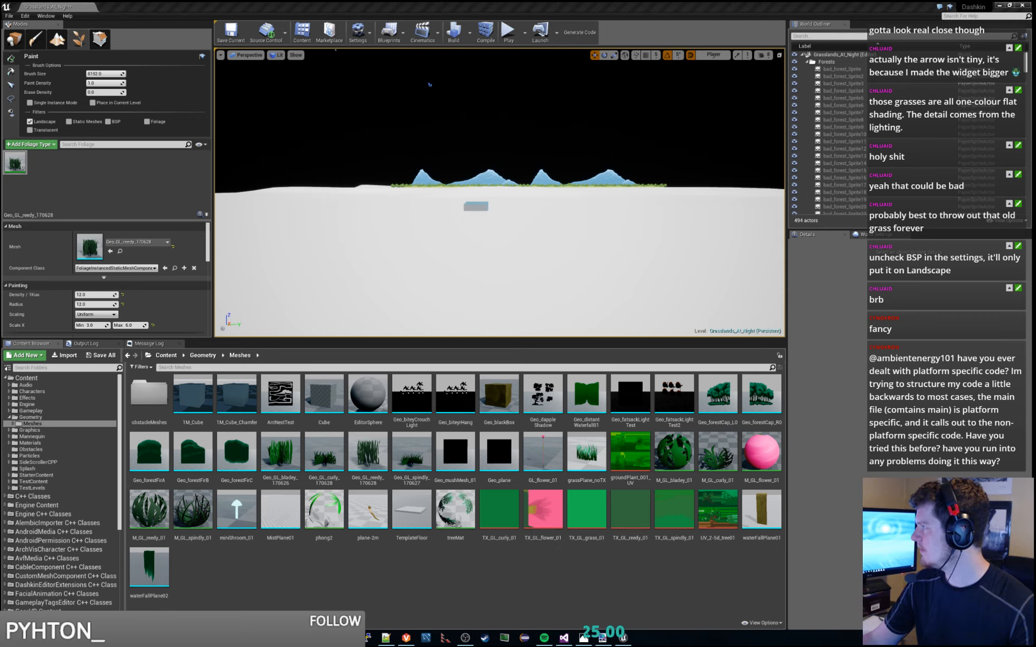
Step: Go back to the Grass Tool Actor Creation and Setup page in the browser and read how to create a Landscape Grass Type
{"action": "left_click_drag", "start_coordinate": [0, 76], "coordinate": [302, 0]}
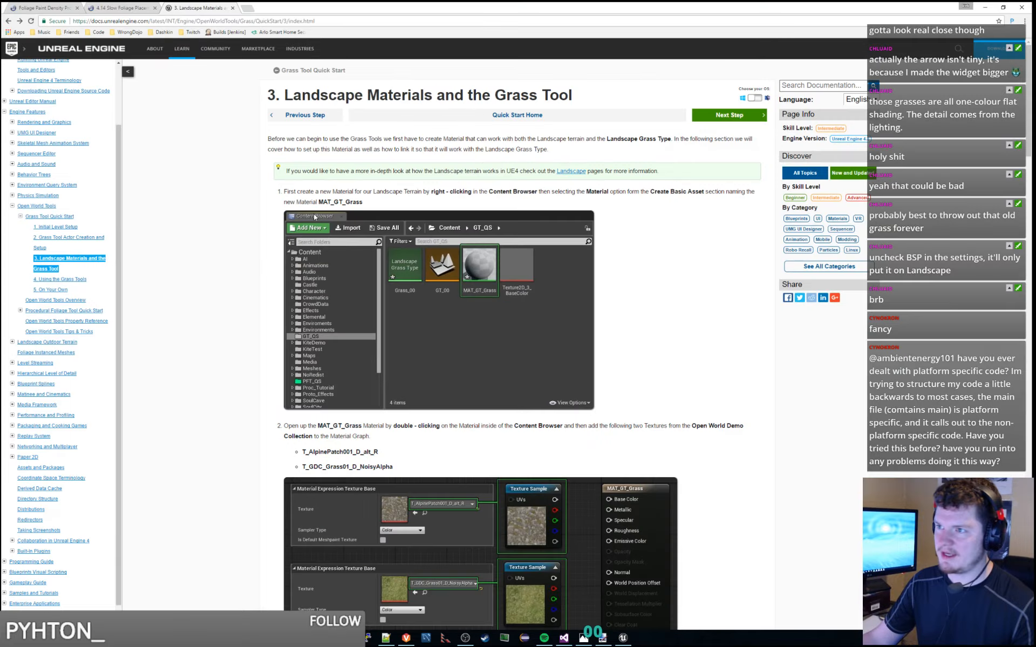
{"action": "left_click", "coordinate": [8, 21]}
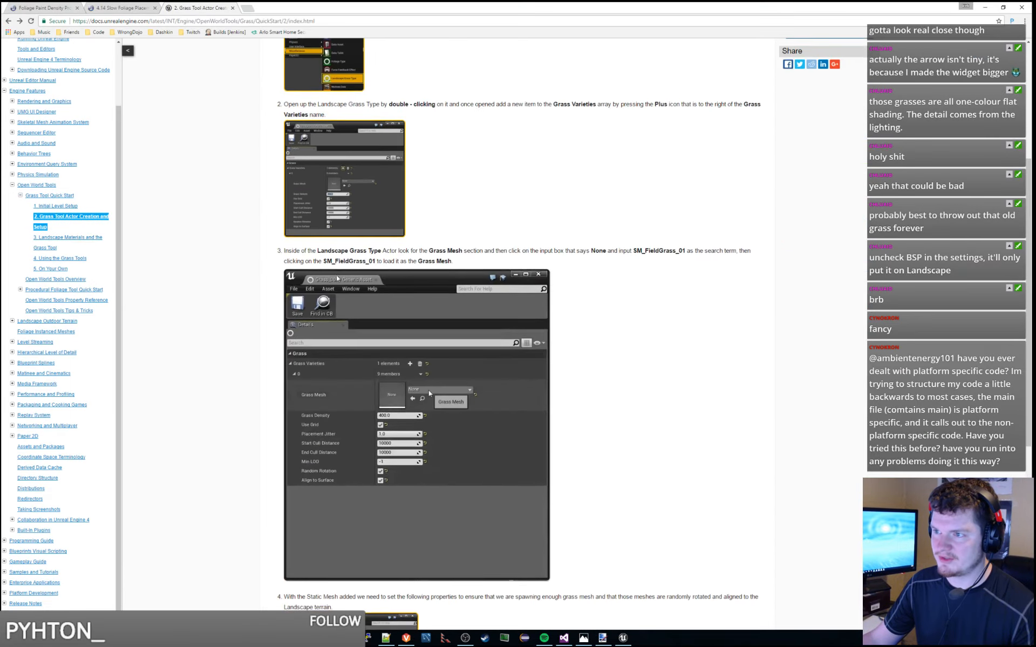
{"action": "scroll", "coordinate": [628, 218], "scroll_direction": "down", "scroll_amount": 2}
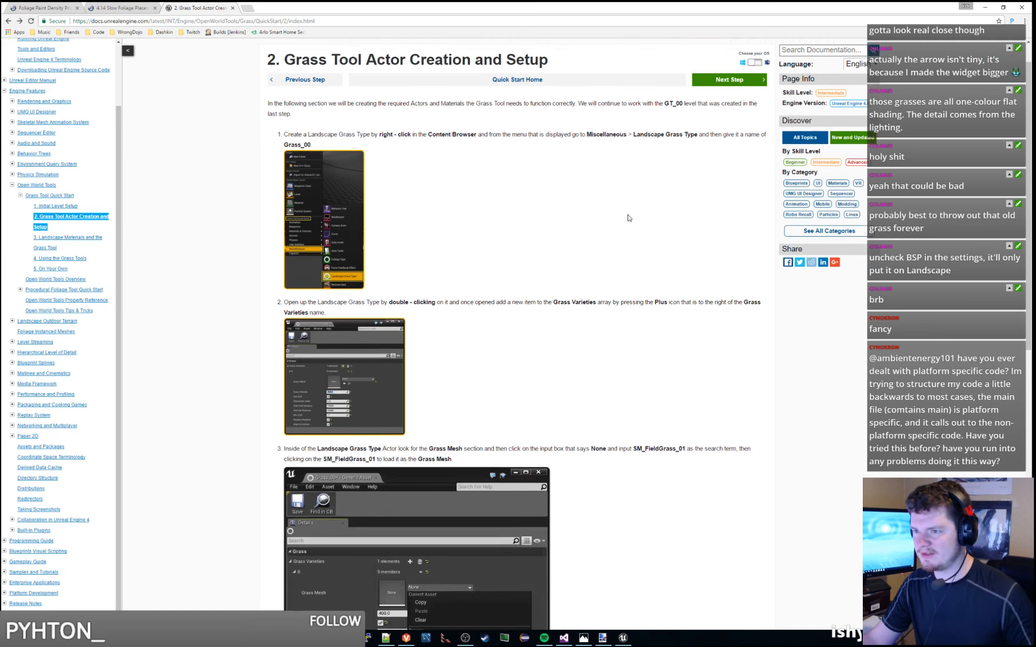
{"action": "scroll", "coordinate": [628, 218], "scroll_direction": "down", "scroll_amount": 1}
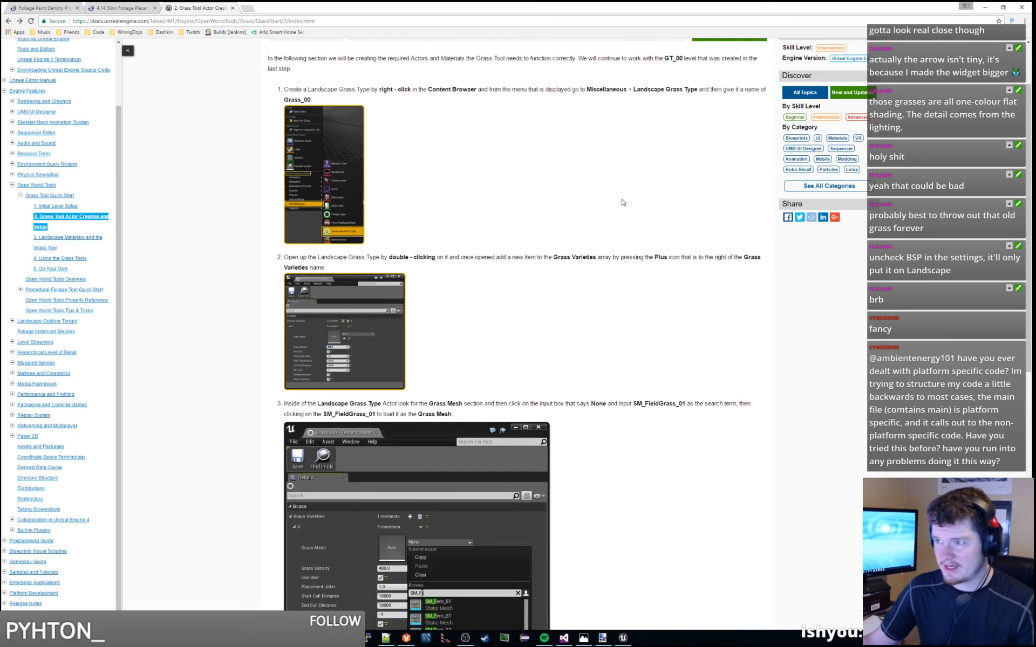
{"action": "scroll", "coordinate": [623, 202], "scroll_direction": "up", "scroll_amount": 1}
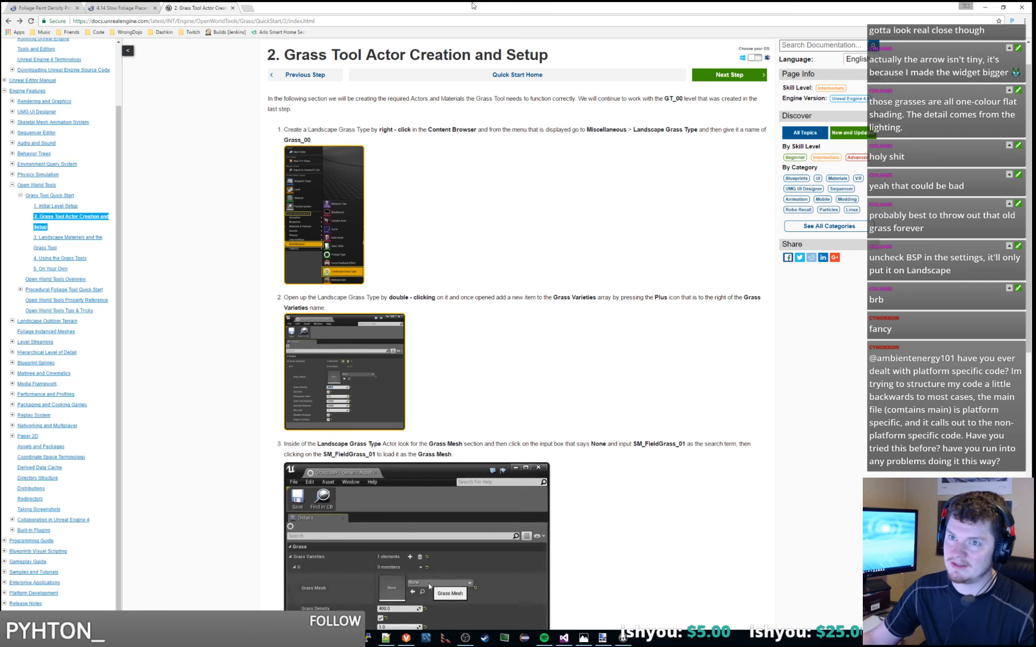
{"action": "left_click_drag", "start_coordinate": [470, 6], "coordinate": [0, 6]}
{"action": "mouse_move", "coordinate": [501, 241]}
{"action": "right_mouse_down"}
{"action": "mouse_move", "coordinate": [620, 270]}
{"action": "mouse_move", "coordinate": [701, 253]}
{"action": "mouse_move", "coordinate": [702, 221]}
{"action": "mouse_move", "coordinate": [510, 240]}
{"action": "right_mouse_up"}
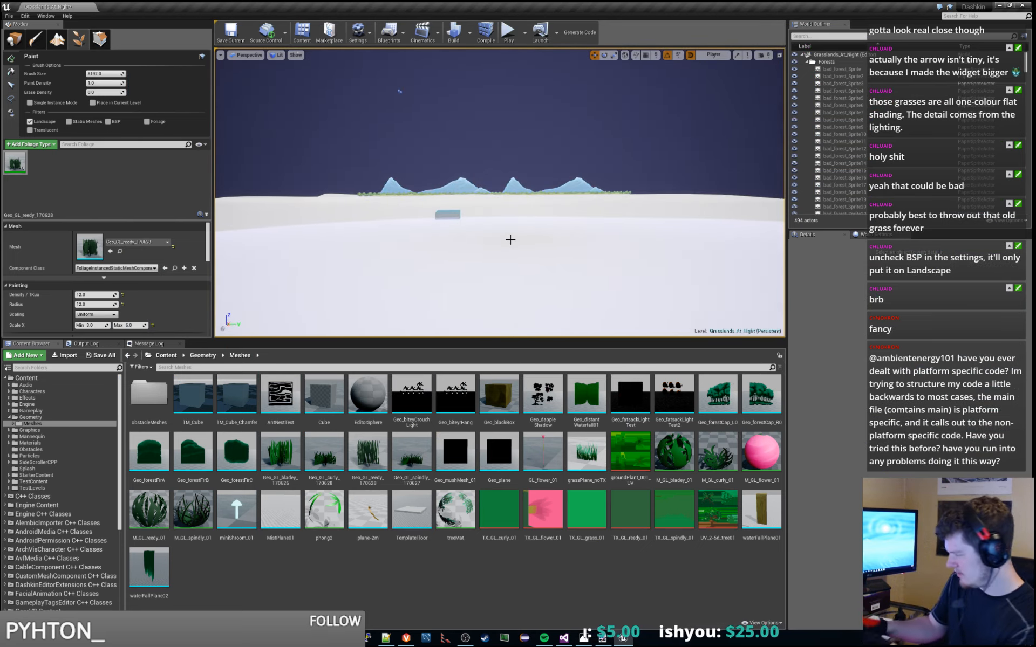
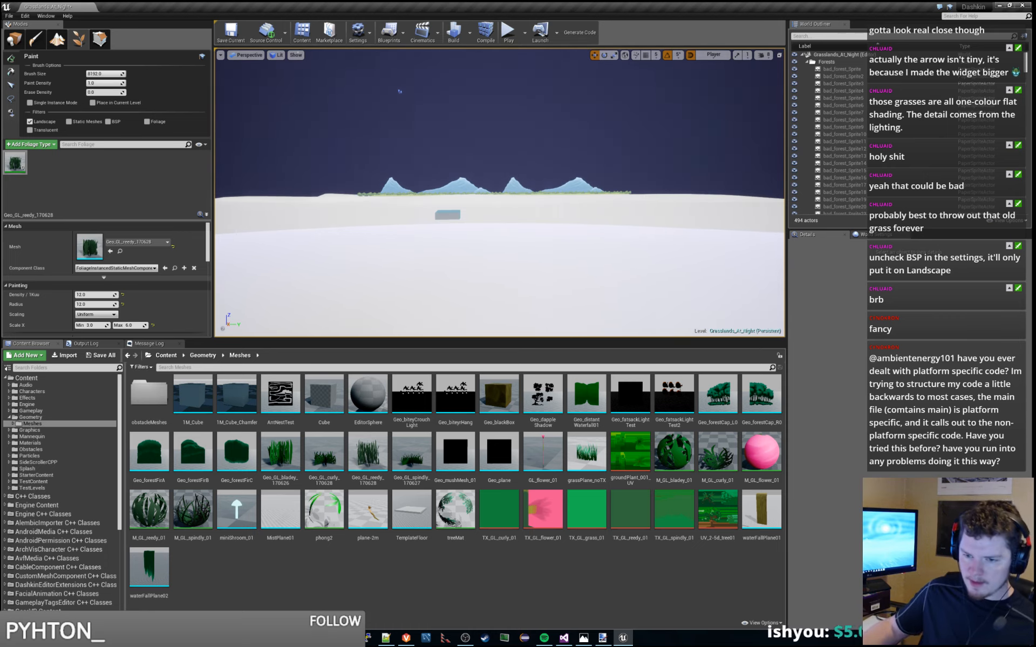
Step: Create a new folder named Landscape inside the TestContent folder
{"action": "left_click", "coordinate": [34, 481]}
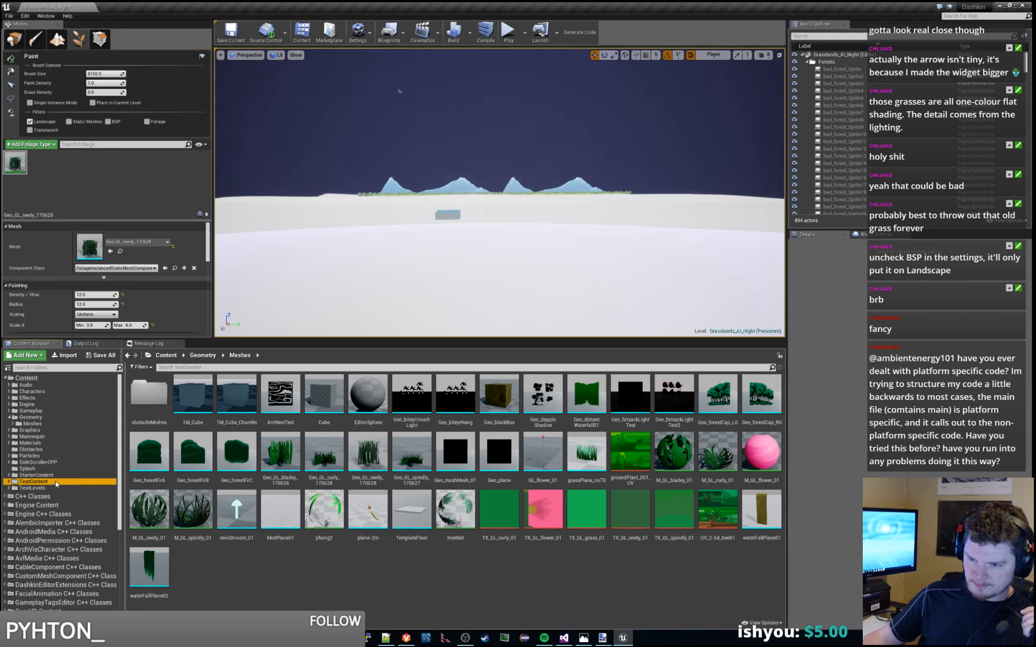
{"action": "left_click", "coordinate": [454, 531]}
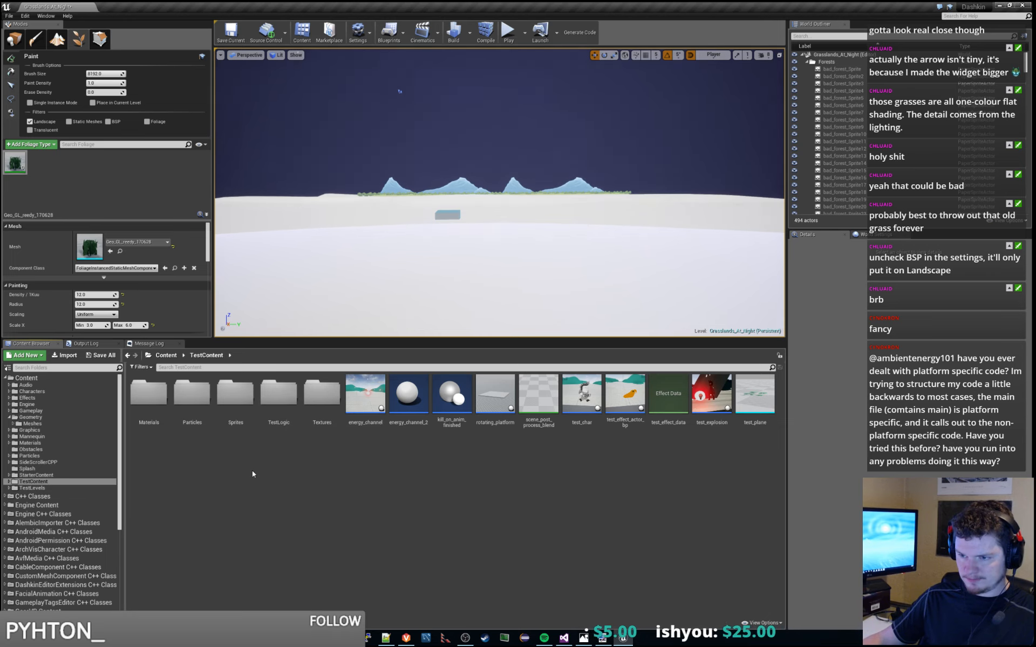
{"action": "right_click", "coordinate": [251, 470]}
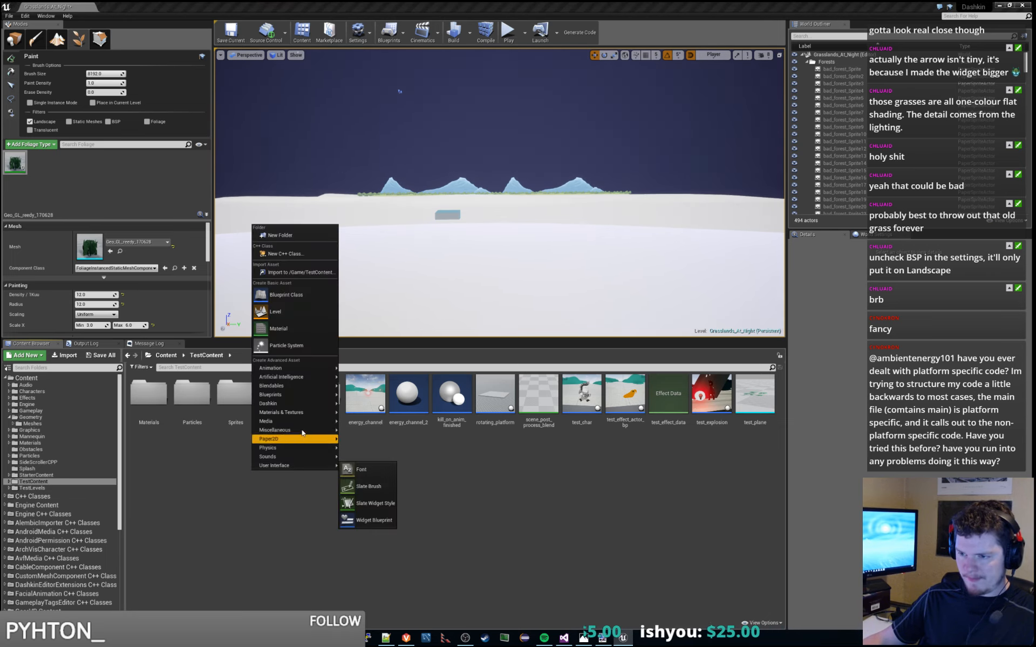
{"action": "left_click", "coordinate": [291, 236]}
{"action": "type", "text": "LAnd"}
{"action": "key", "text": "BackSpace"}
{"action": "key", "text": "BackSpace"}
{"action": "key", "text": "BackSpace"}
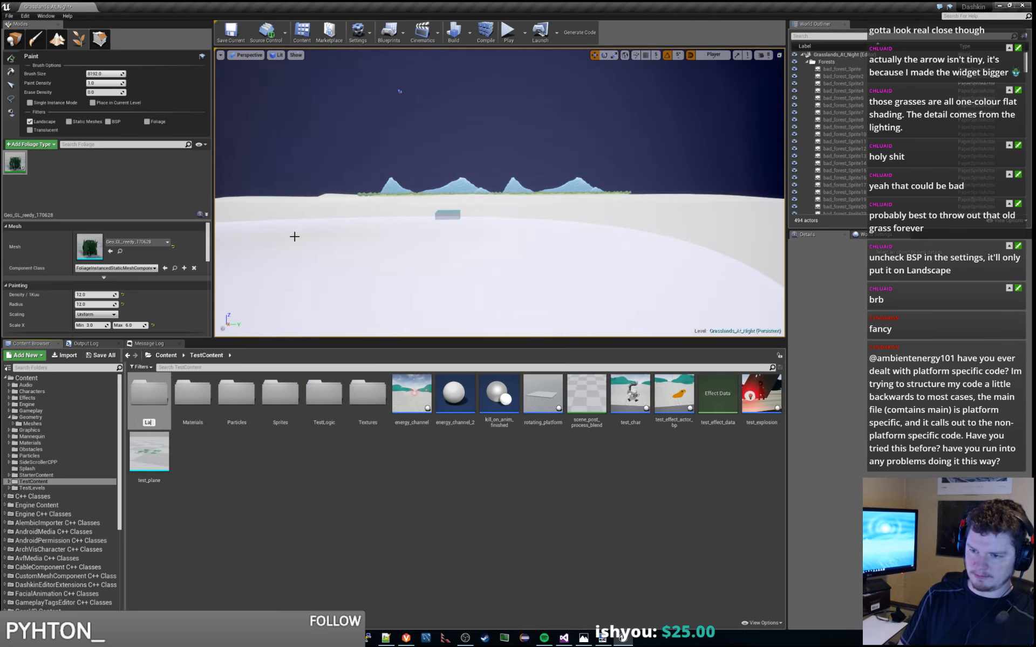
{"action": "type", "text": "andscape"}
{"action": "key", "text": "Return"}
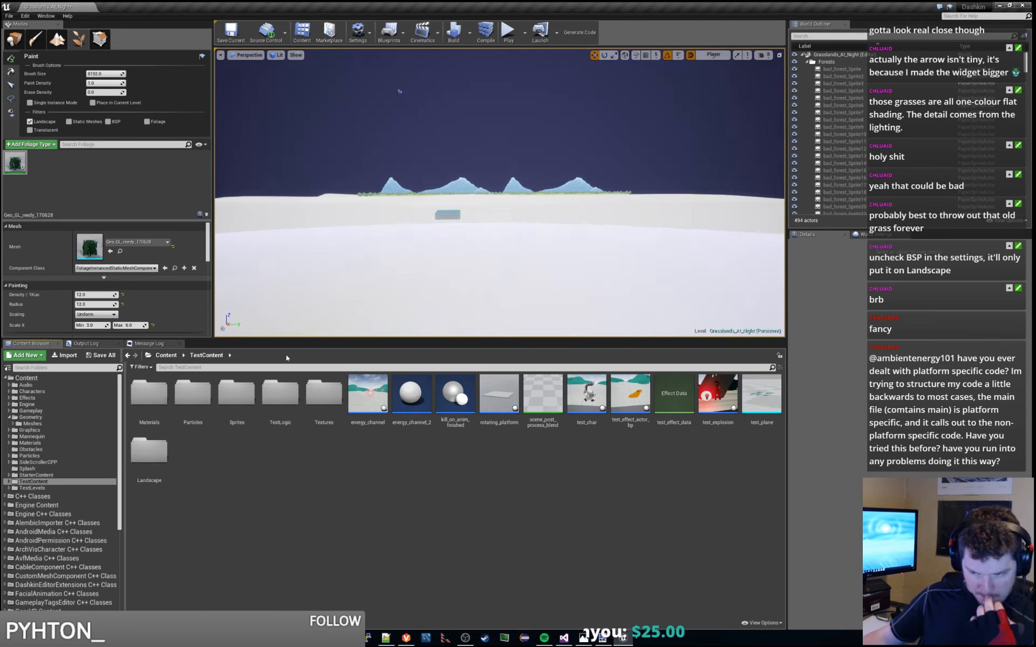
Step: Create a Landscape Grass Type asset named Test_Grass inside the new Landscape folder
{"action": "double_click", "coordinate": [151, 452]}
{"action": "right_click", "coordinate": [162, 456]}
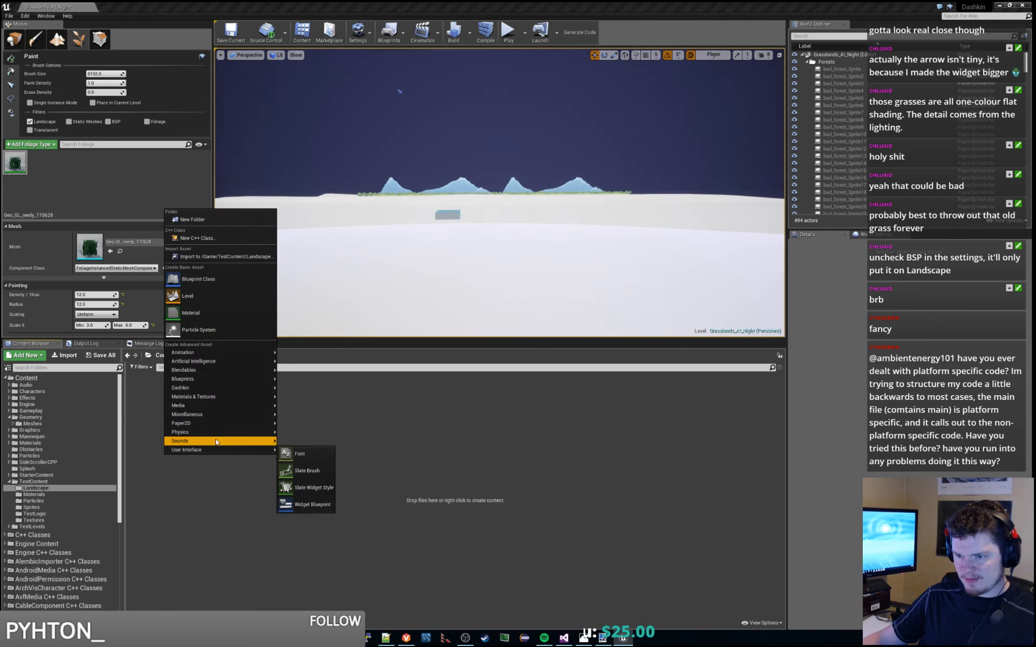
{"action": "mouse_move", "coordinate": [241, 413]}
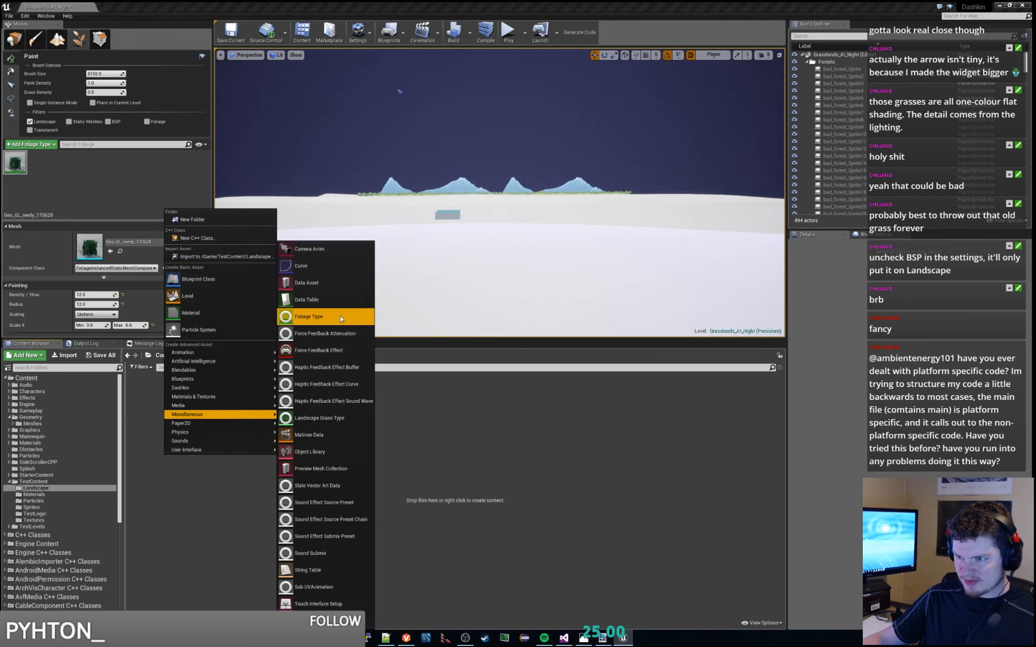
{"action": "left_click", "coordinate": [341, 424]}
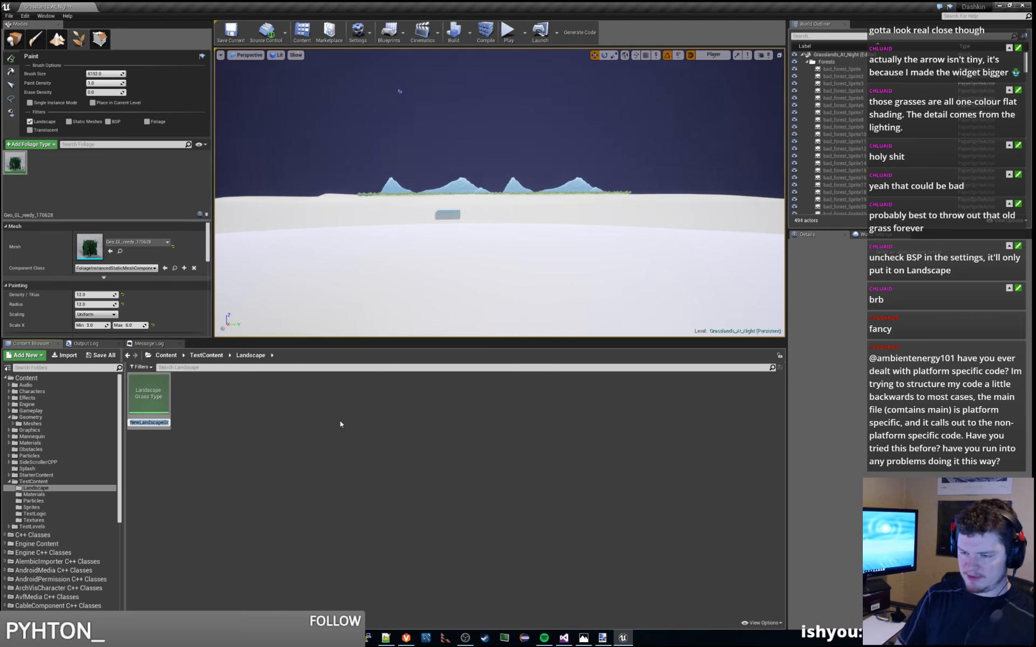
{"action": "type", "text": "Test_Grass"}
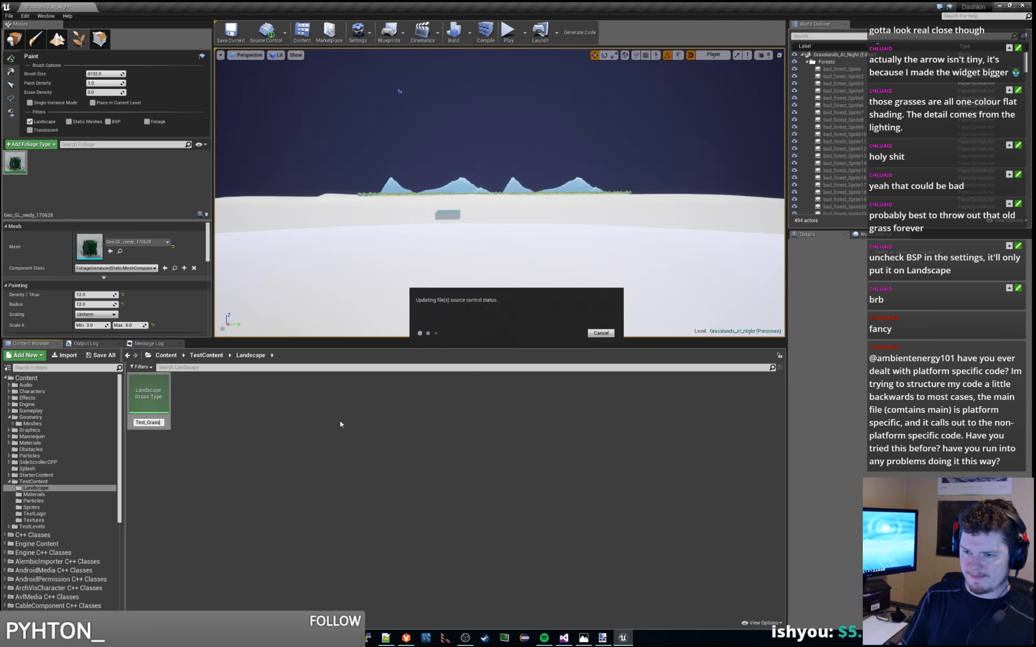
{"action": "key", "text": "Return"}
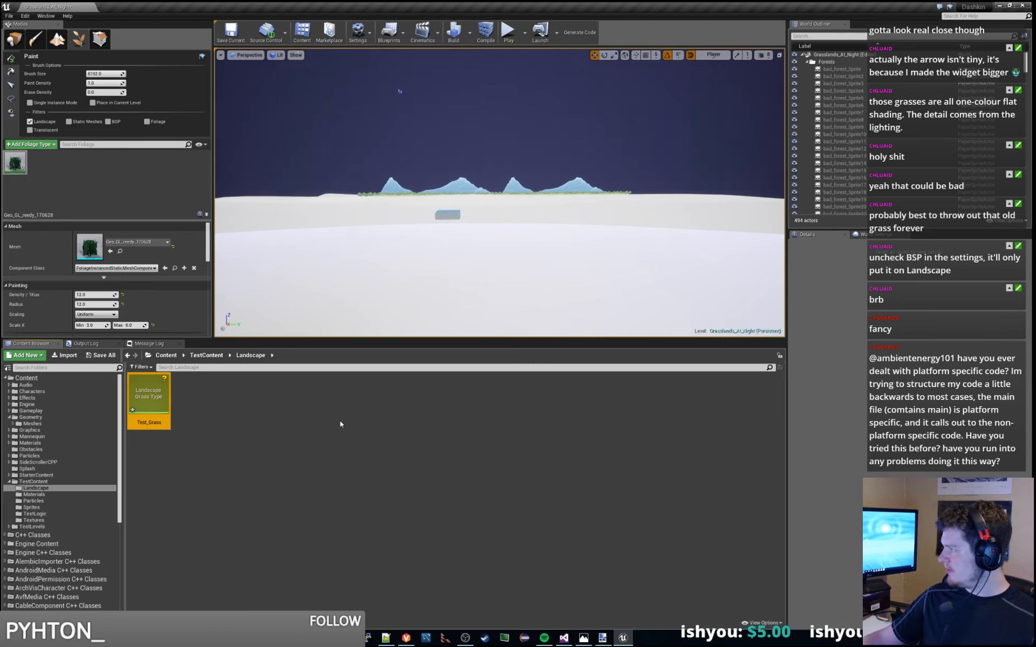
Step: Open the Test_Grass asset and add one element to its Grass Varieties array
{"action": "double_click", "coordinate": [156, 400]}
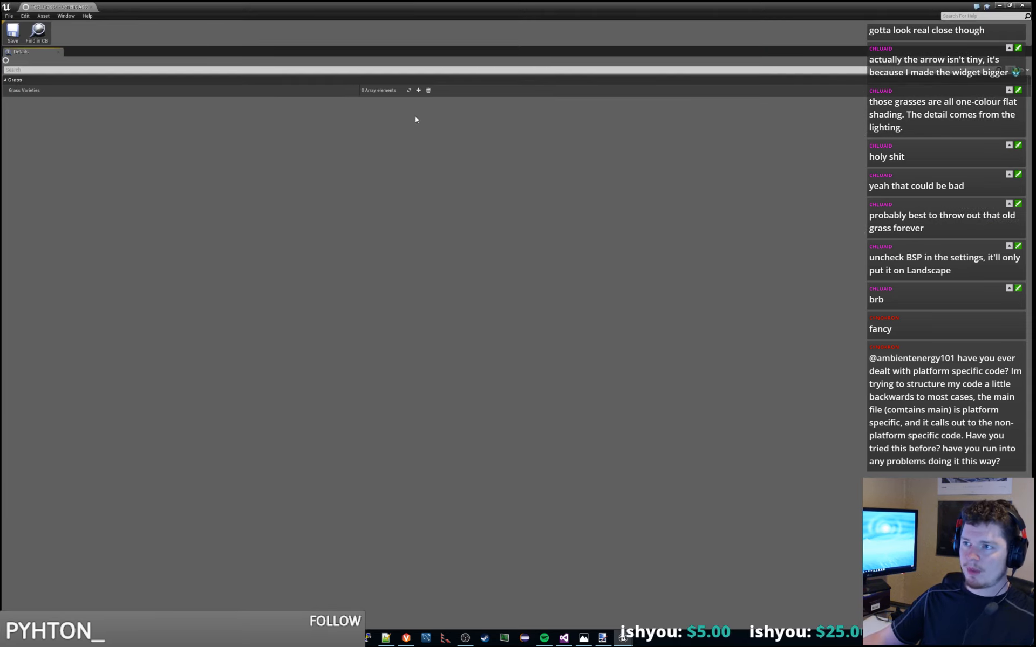
{"action": "left_click", "coordinate": [418, 90]}
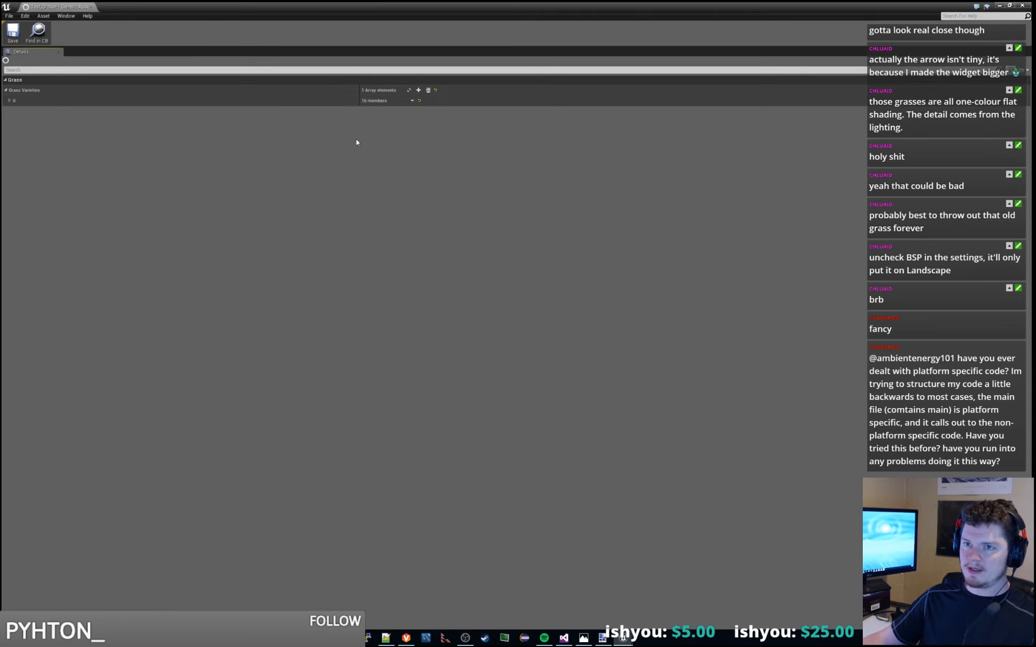
Step: Assign the Geo_GL_reedy_170628 mesh as the Grass Mesh of the first grass variety in Test_Grass
{"action": "left_click", "coordinate": [9, 100]}
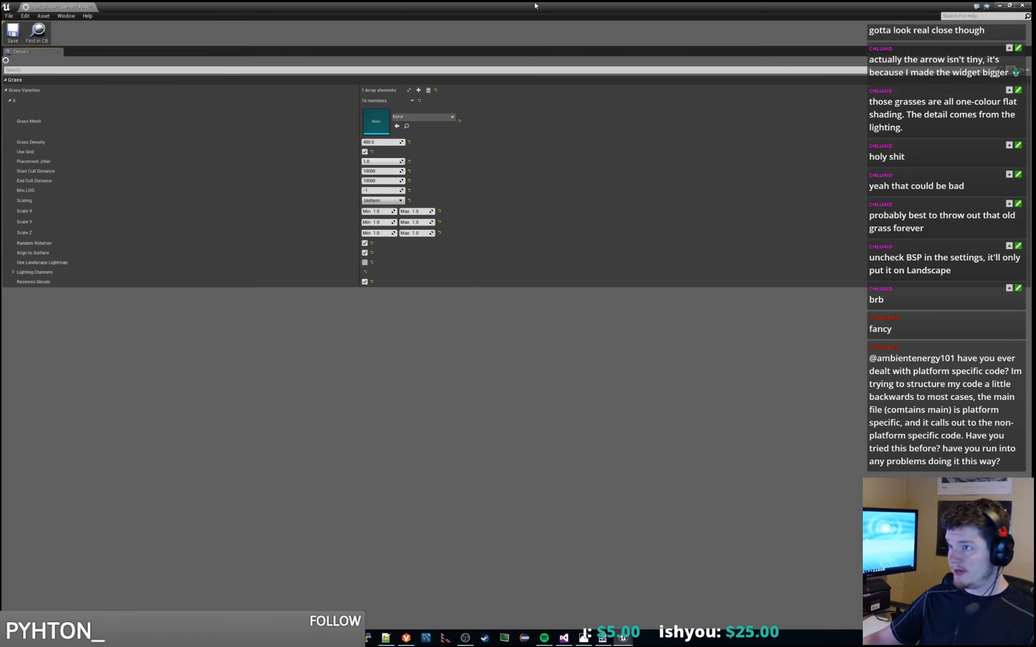
{"action": "left_click_drag", "start_coordinate": [534, 3], "coordinate": [750, 202]}
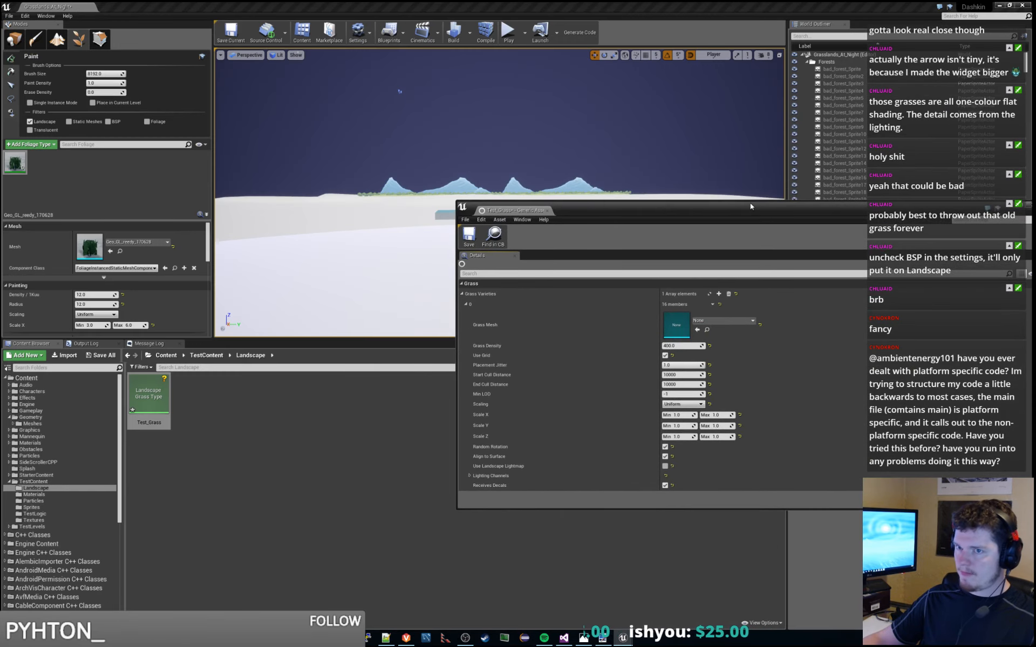
{"action": "left_click", "coordinate": [119, 251]}
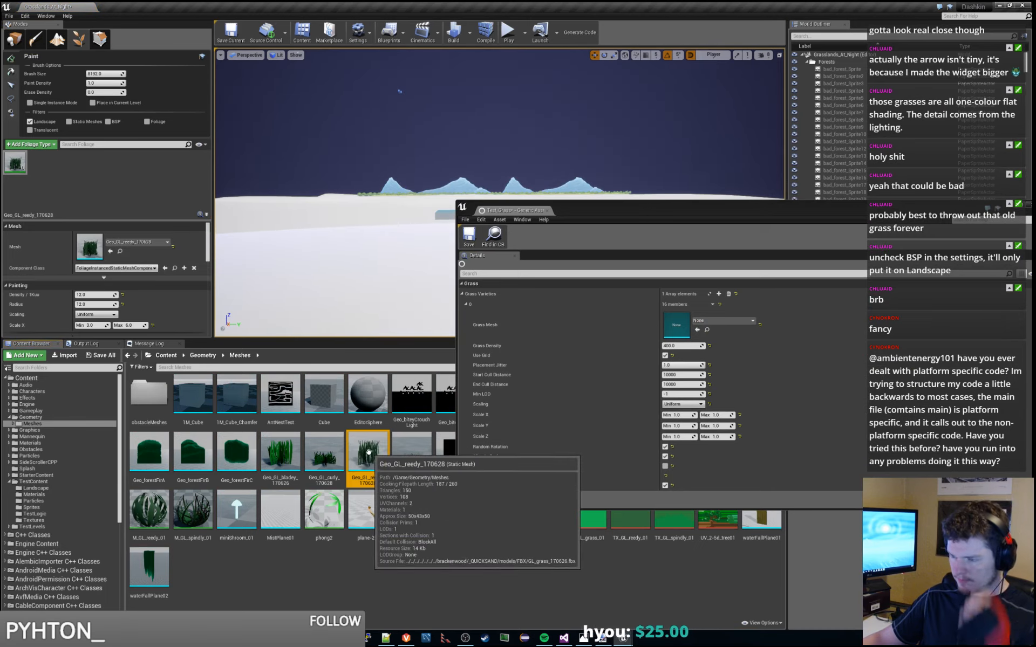
{"action": "left_click_drag", "start_coordinate": [374, 444], "coordinate": [690, 333]}
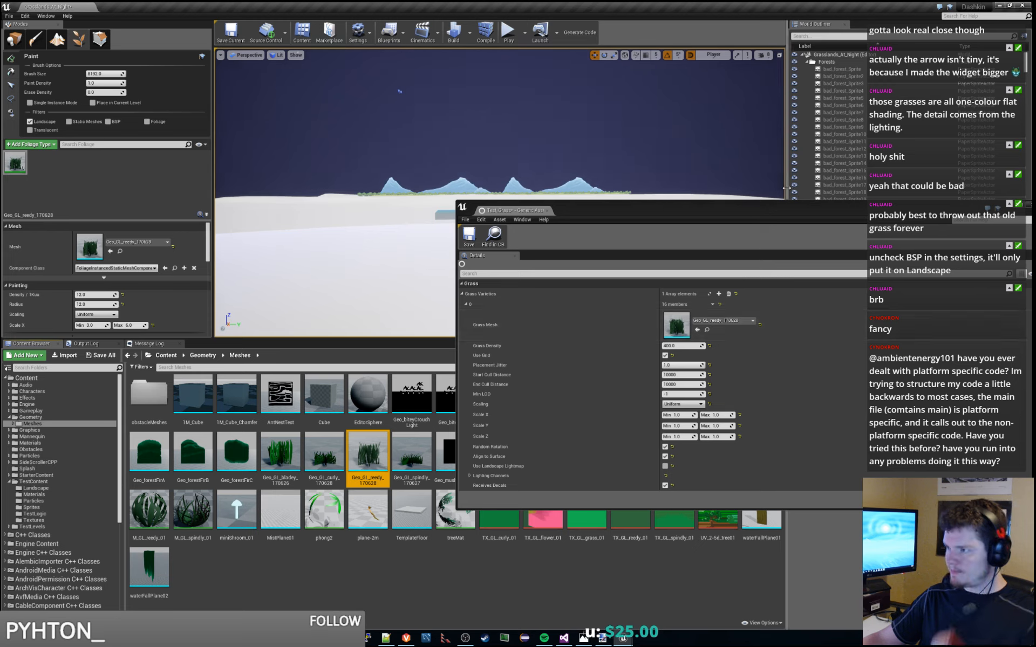
{"action": "double_click", "coordinate": [763, 210]}
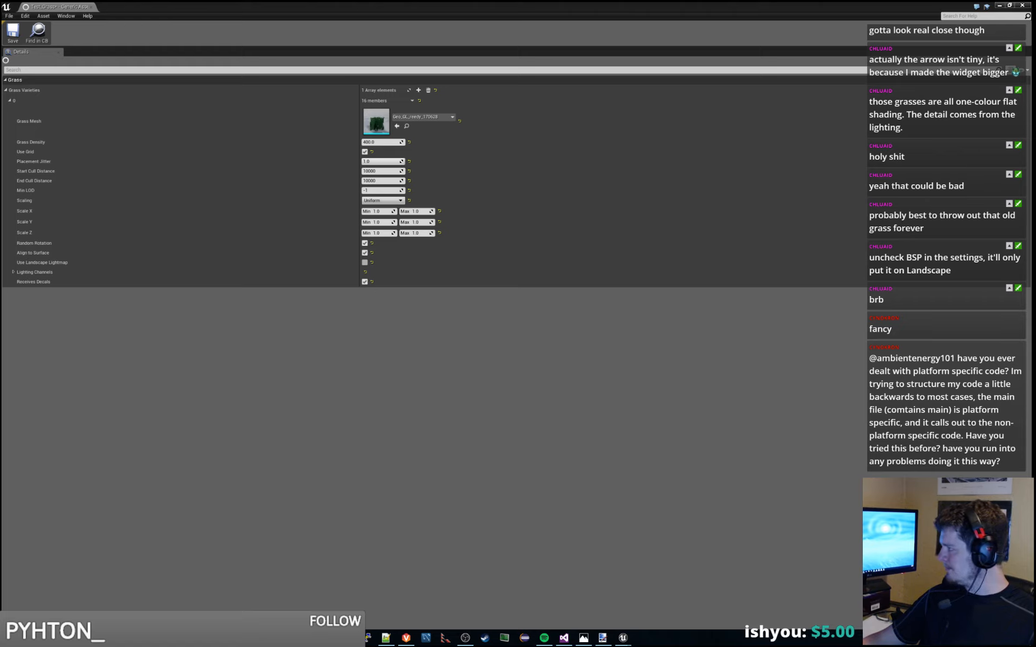
Step: Set the variety's Grass Density to 100 and its X, Y and Z scales to a minimum of 3 and a maximum of 6
{"action": "left_click", "coordinate": [380, 142]}
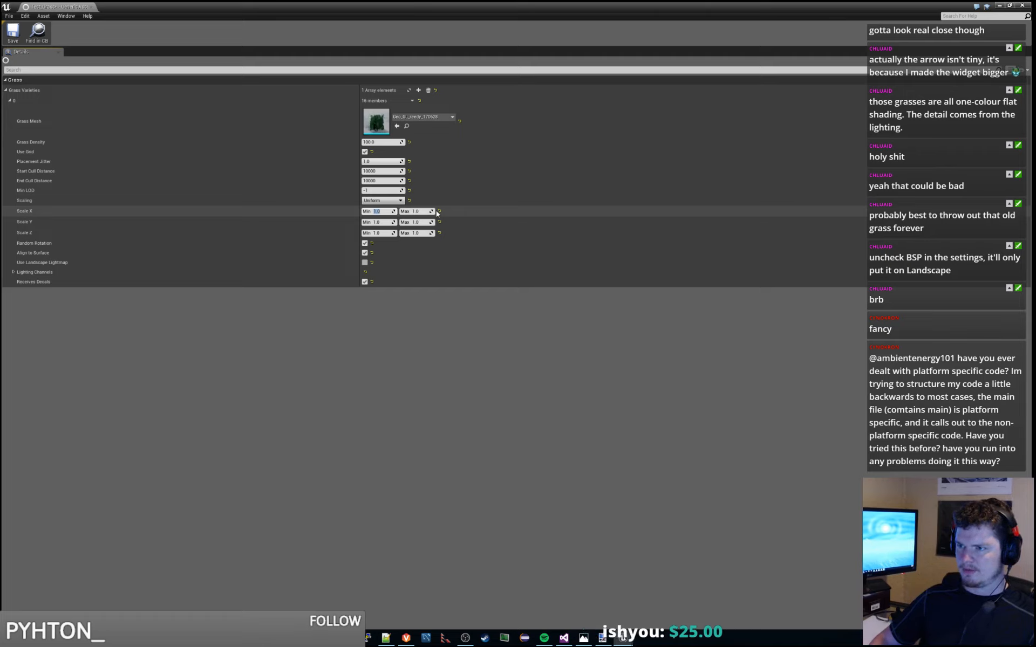
{"action": "type", "text": "3"}
{"action": "key", "text": "Tab"}
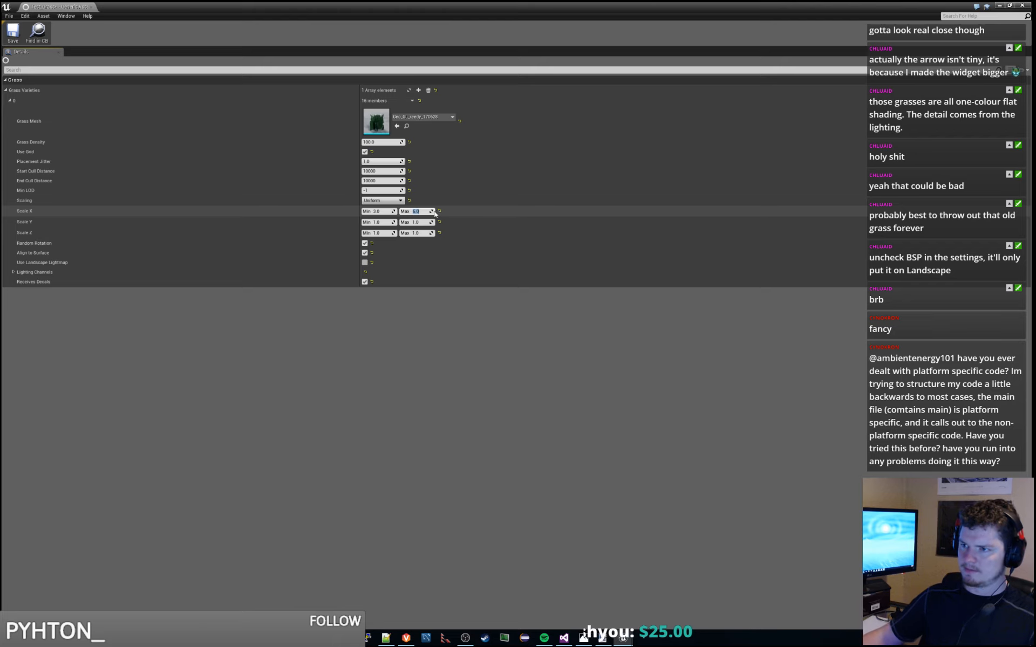
{"action": "key", "text": "Tab"}
{"action": "type", "text": "3"}
{"action": "key", "text": "Tab"}
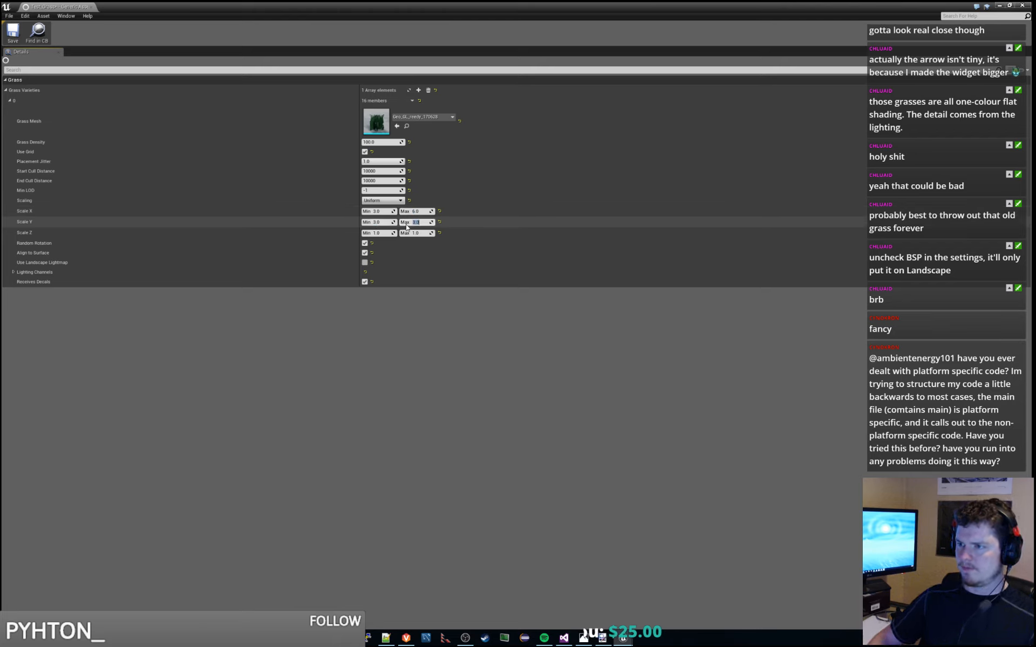
{"action": "type", "text": "6"}
{"action": "key", "text": "Tab"}
{"action": "type", "text": "3"}
{"action": "key", "text": "Tab"}
{"action": "type", "text": "6"}
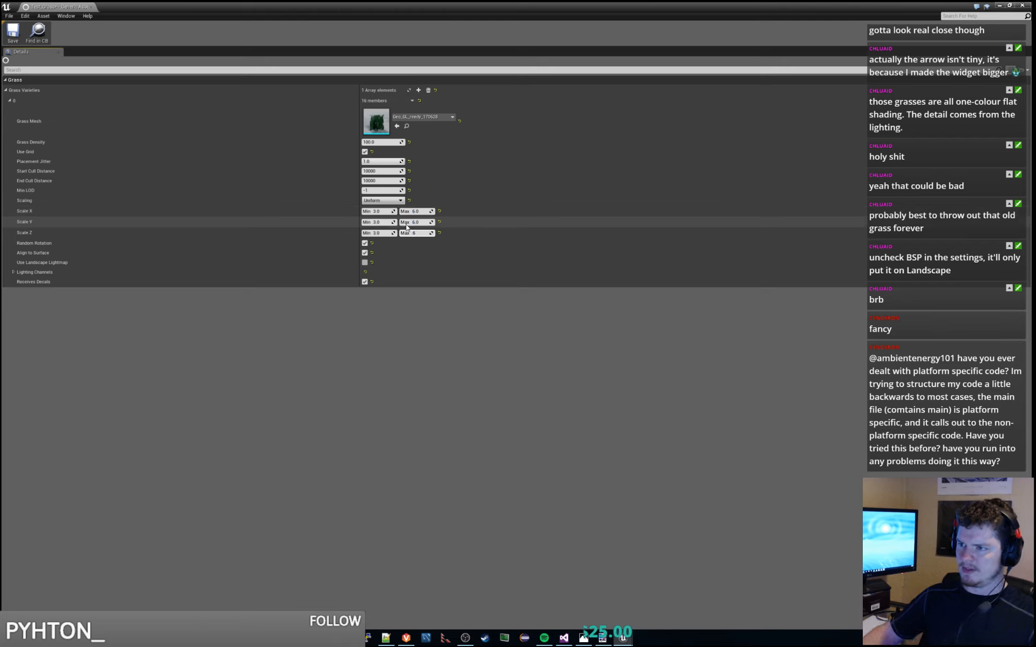
{"action": "key", "text": "Return"}
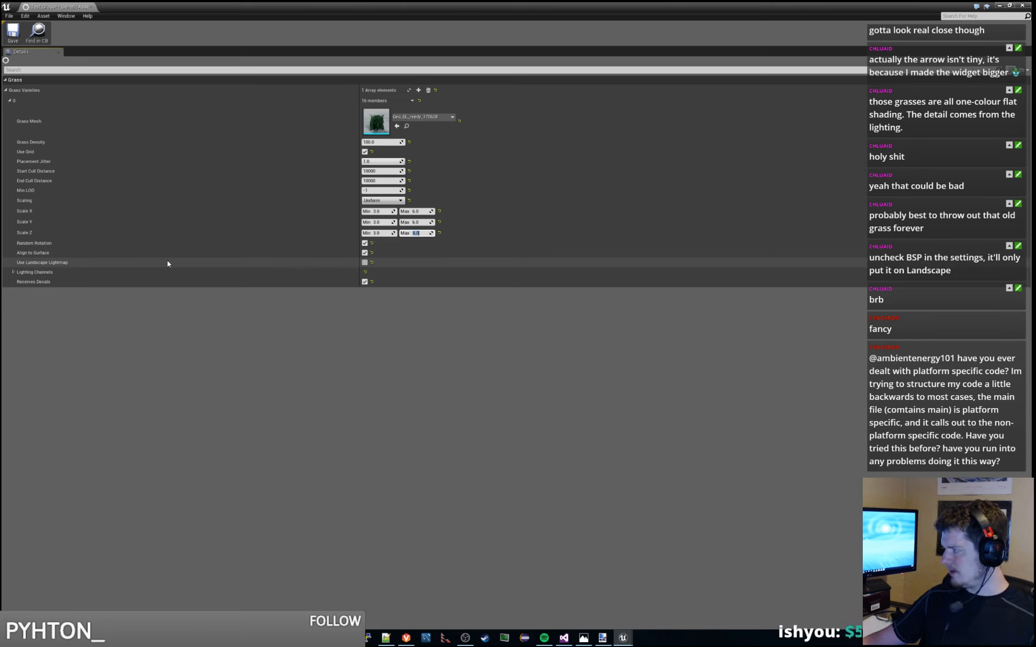
Step: Enable Use Landscape Lightmap for the grass variety and close the Test_Grass asset
{"action": "left_click", "coordinate": [371, 263]}
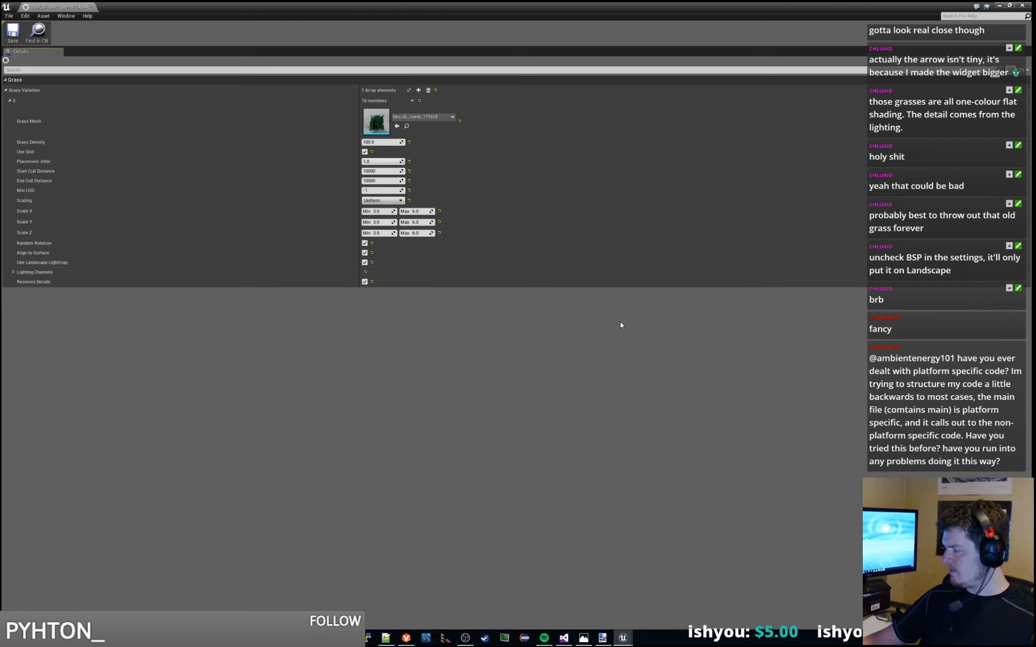
{"action": "double_click", "coordinate": [683, 14]}
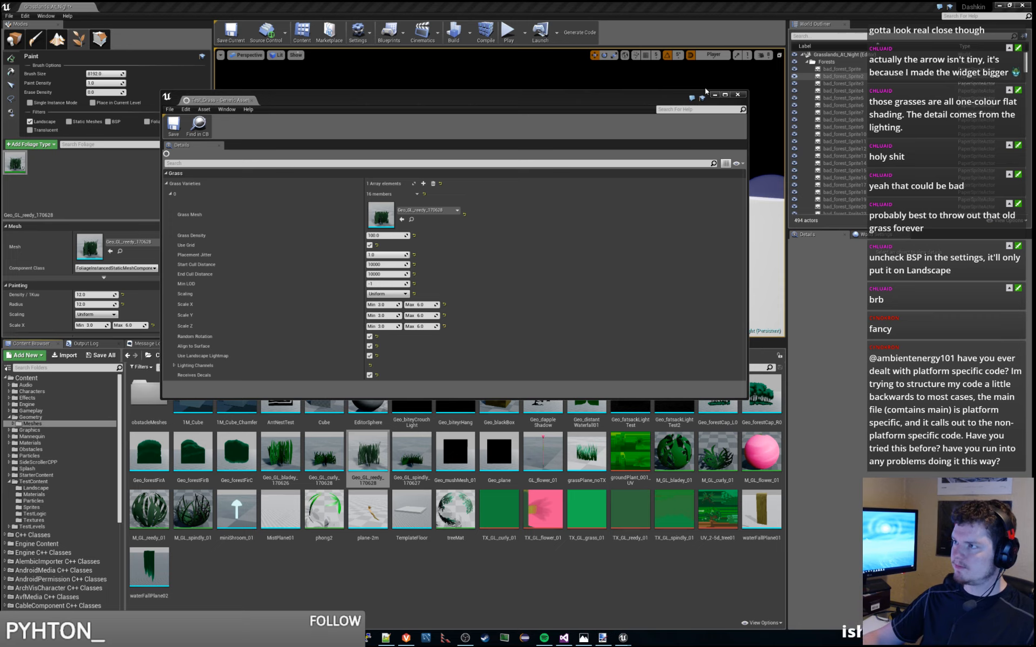
{"action": "left_click", "coordinate": [737, 94]}
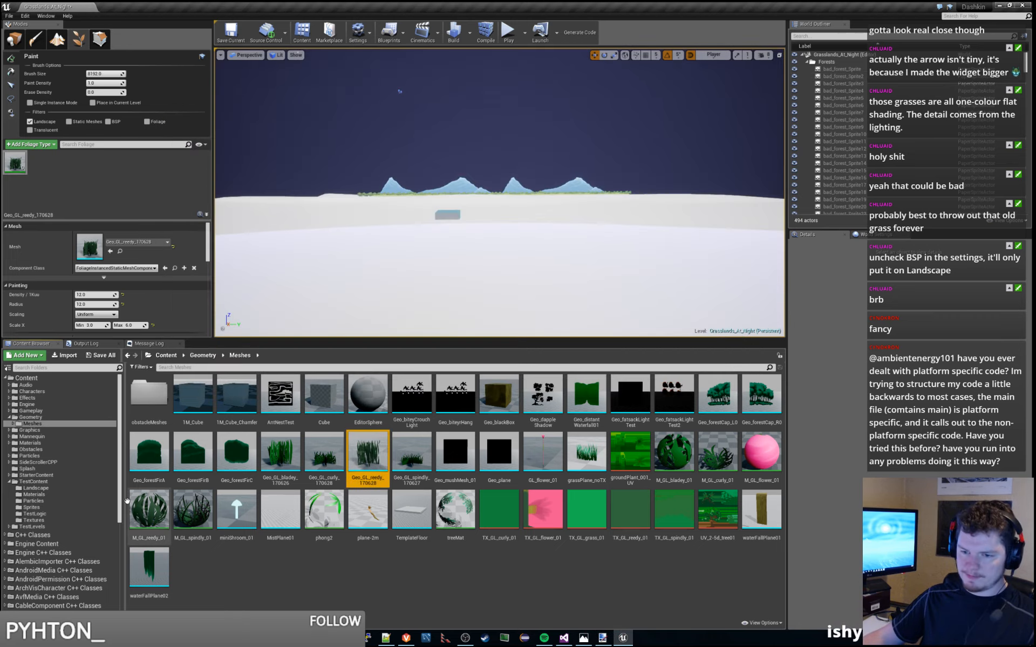
Step: Create a material named Test_Grass_Material in the TestContent/Landscape folder
{"action": "left_click", "coordinate": [33, 481]}
{"action": "double_click", "coordinate": [144, 390]}
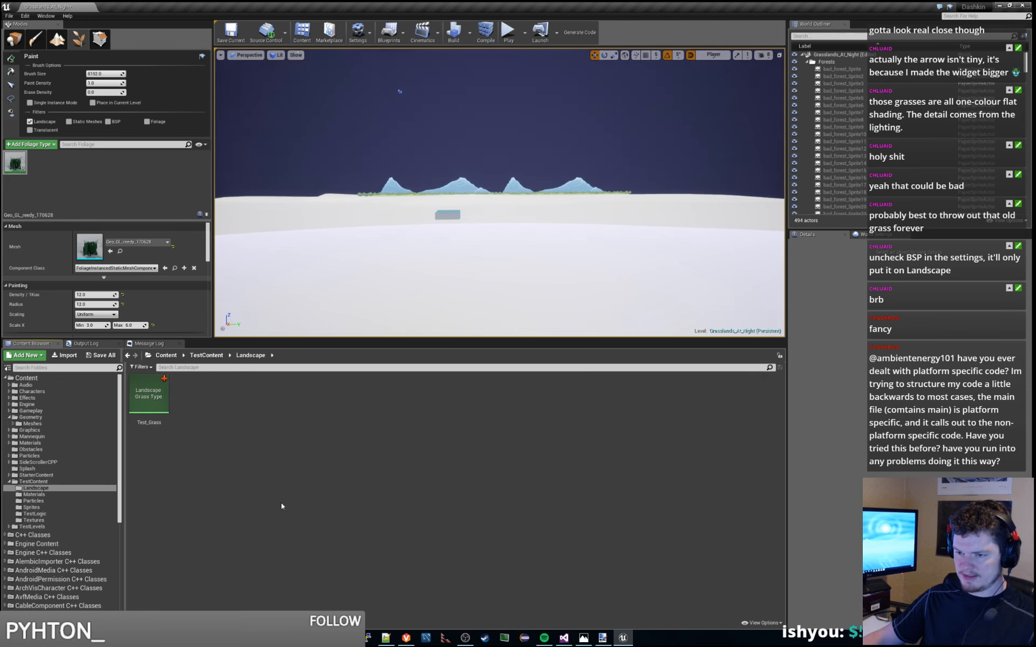
{"action": "right_click", "coordinate": [355, 539]}
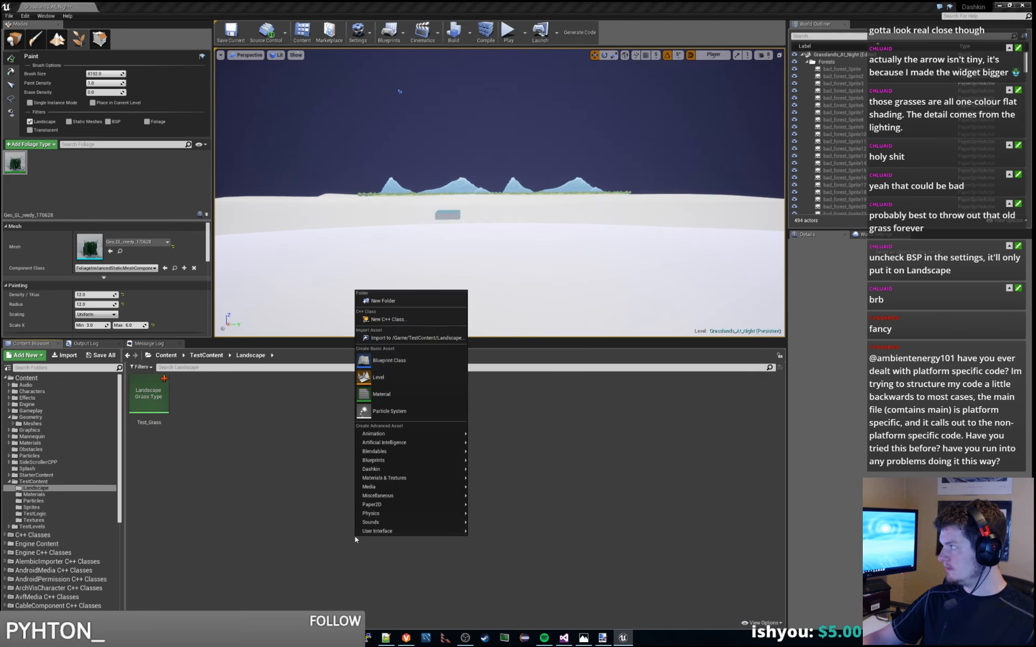
{"action": "left_click", "coordinate": [419, 396]}
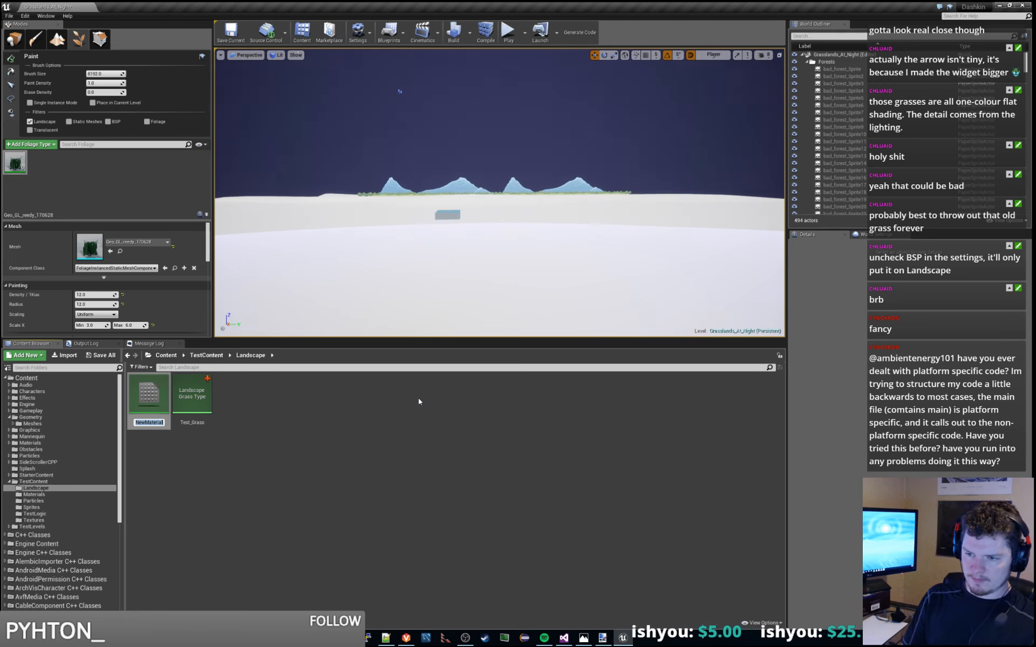
{"action": "type", "text": "Gr"}
{"action": "type", "text": "_Gra"}
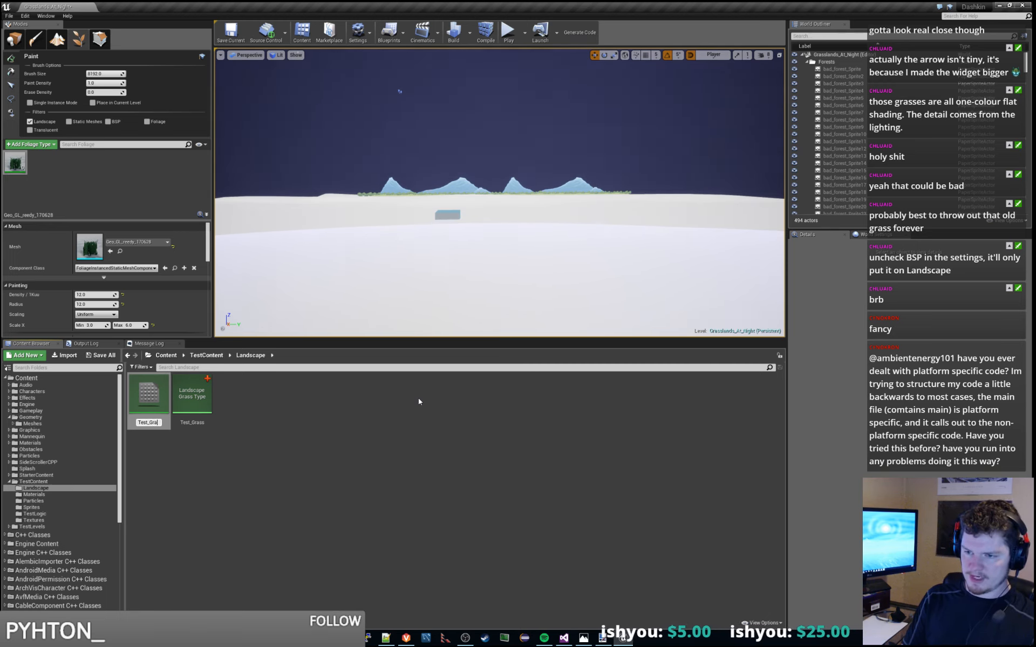
{"action": "type", "text": "ss_Material"}
{"action": "key", "text": "Return"}
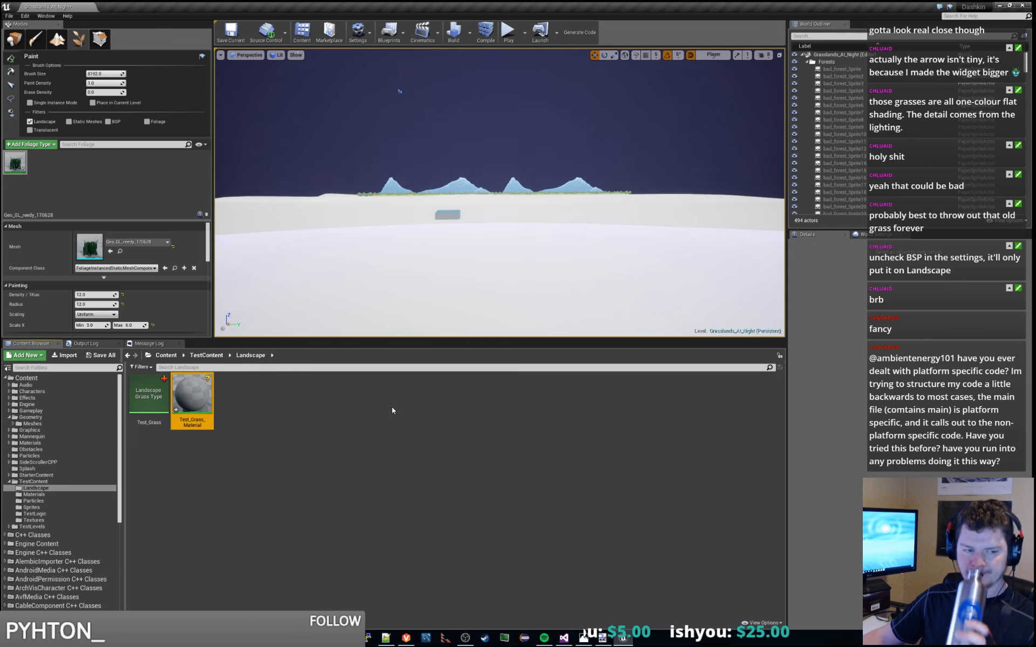
Step: Open Test_Grass_Material and enlarge its editor window to make room for nodes beside the material's output node
{"action": "double_click", "coordinate": [213, 396]}
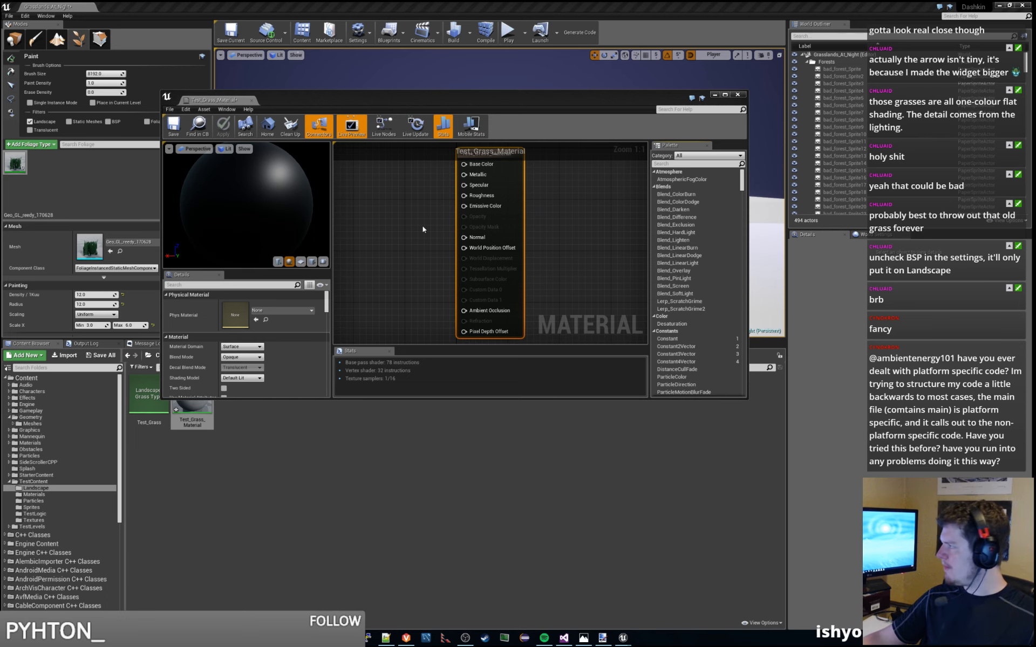
{"action": "scroll", "coordinate": [423, 230], "scroll_direction": "down", "scroll_amount": 2}
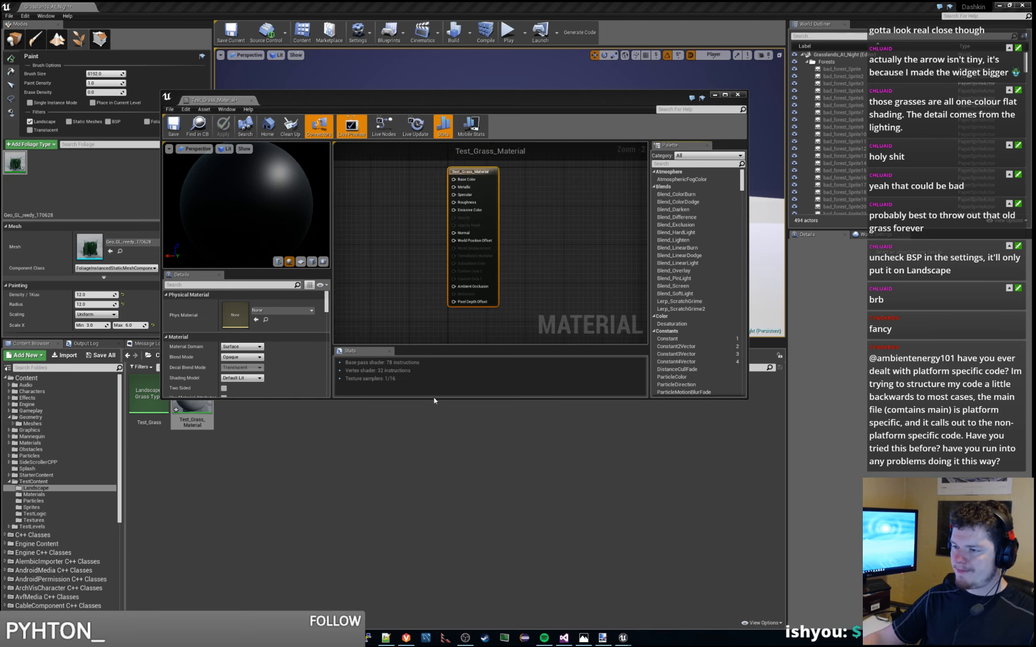
{"action": "left_click_drag", "start_coordinate": [433, 399], "coordinate": [378, 566]}
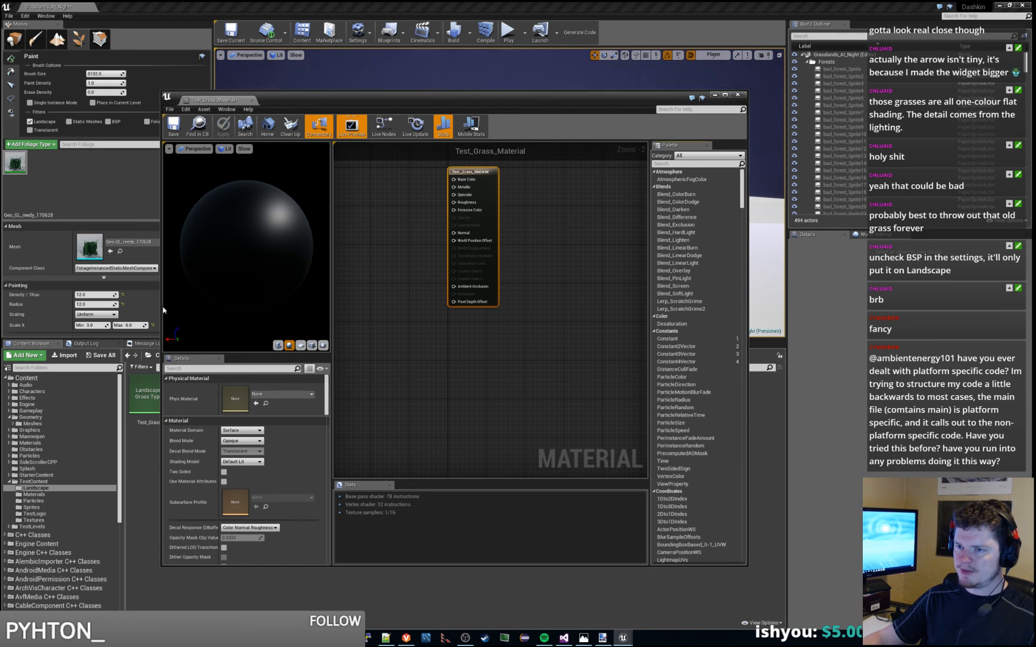
{"action": "left_click_drag", "start_coordinate": [160, 306], "coordinate": [41, 307]}
{"action": "right_click_drag", "start_coordinate": [363, 267], "coordinate": [535, 335]}
{"action": "left_click", "coordinate": [476, 324]}
{"action": "right_click_drag", "start_coordinate": [472, 323], "coordinate": [504, 315]}
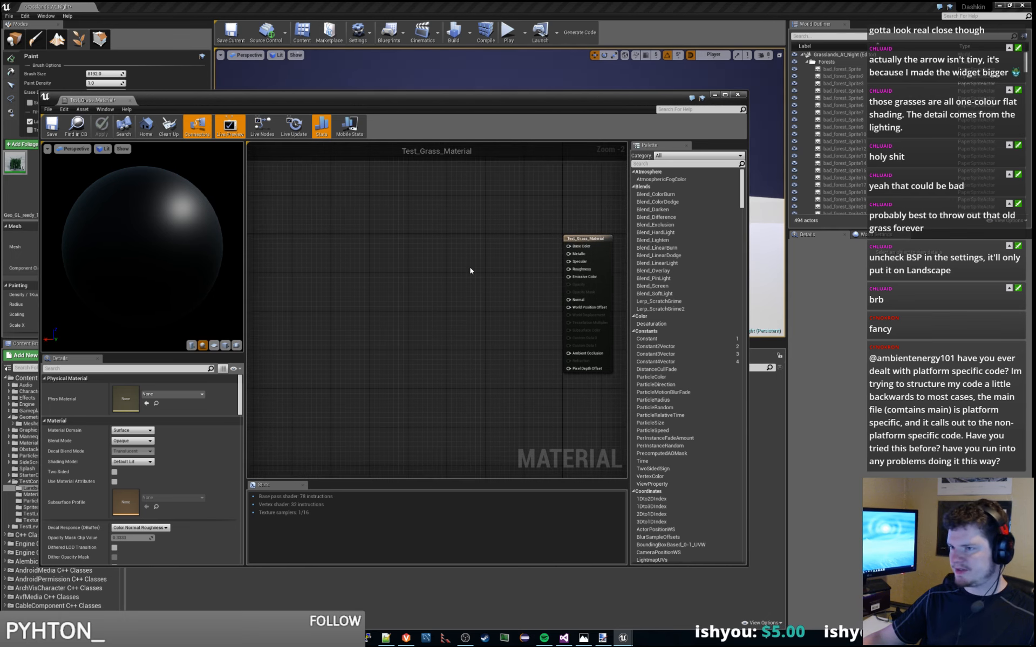
Step: Add two Texture Sample nodes to the material graph, stacked one above the other beside the output node
{"action": "right_click", "coordinate": [384, 258]}
{"action": "type", "text": "textur"}
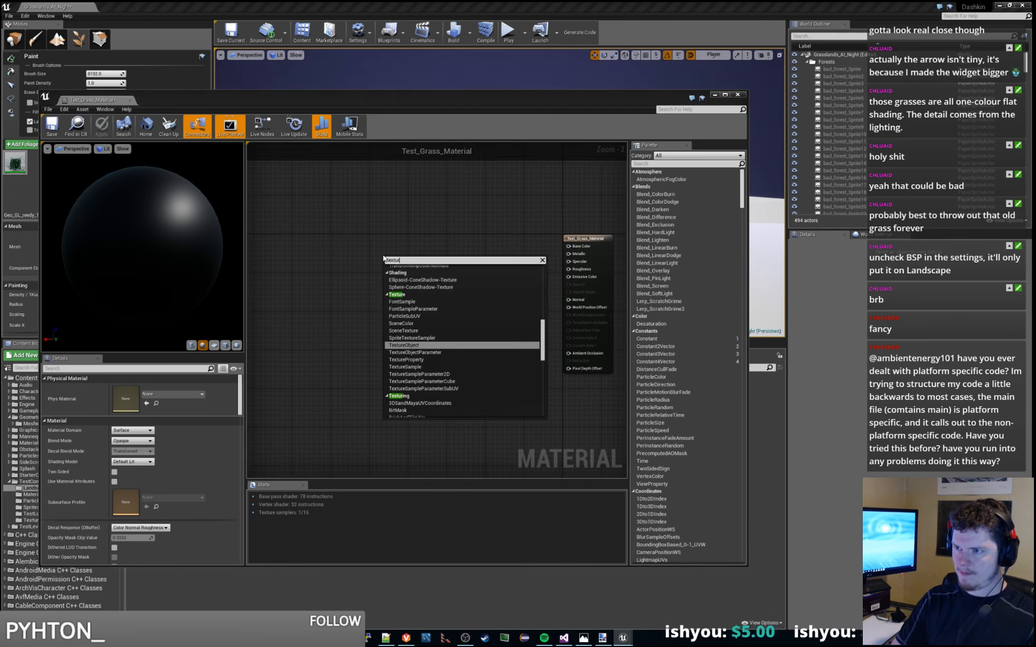
{"action": "type", "text": "esample"}
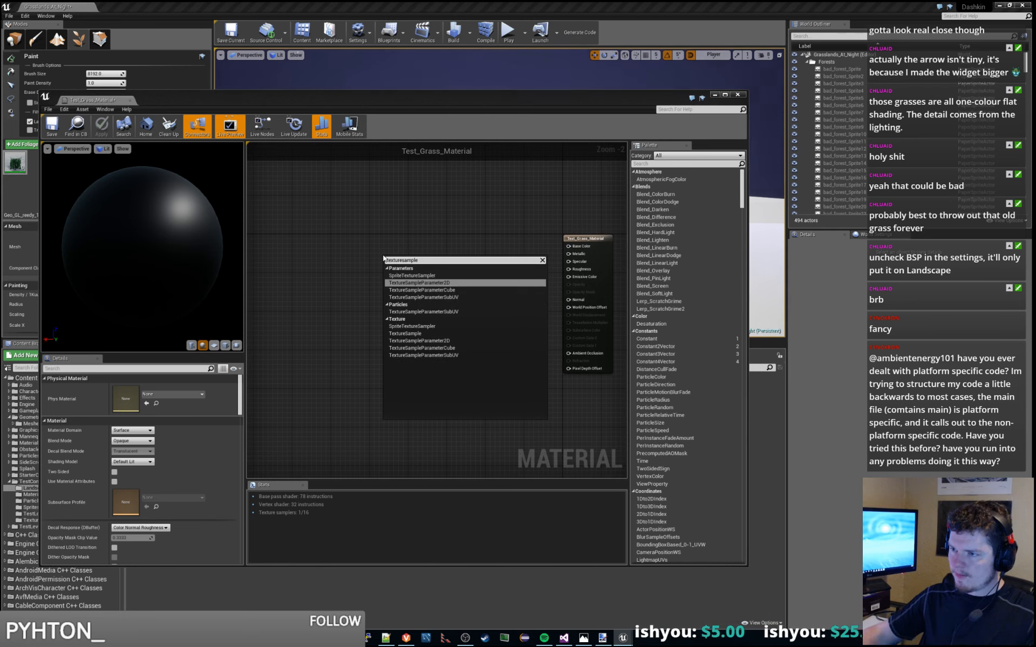
{"action": "left_click", "coordinate": [407, 334]}
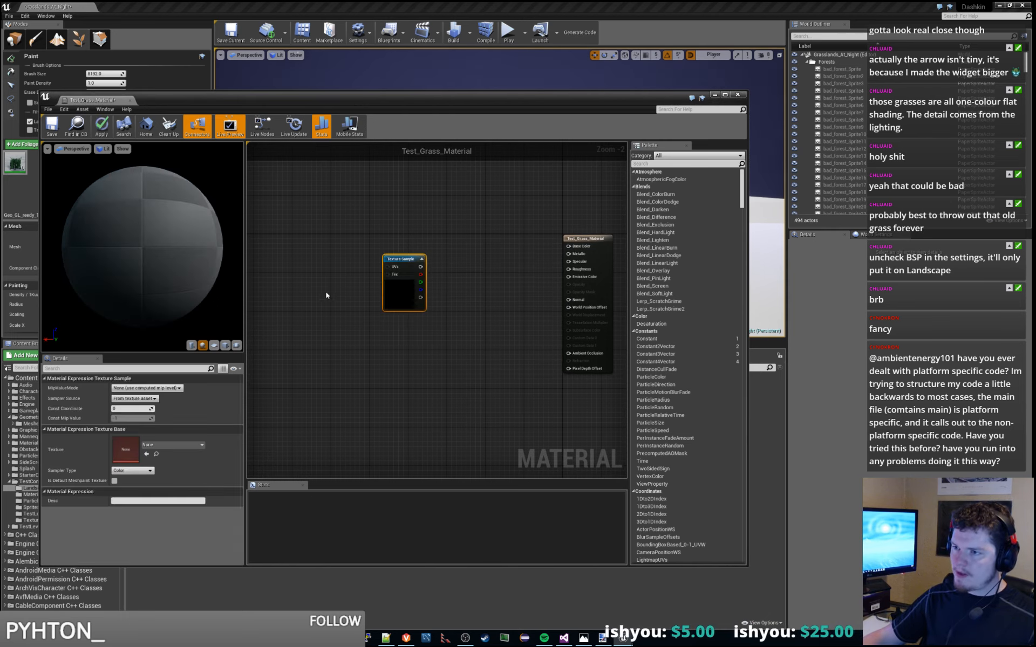
{"action": "left_click_drag", "start_coordinate": [406, 263], "coordinate": [366, 227]}
{"action": "key", "text": "ctrl+w"}
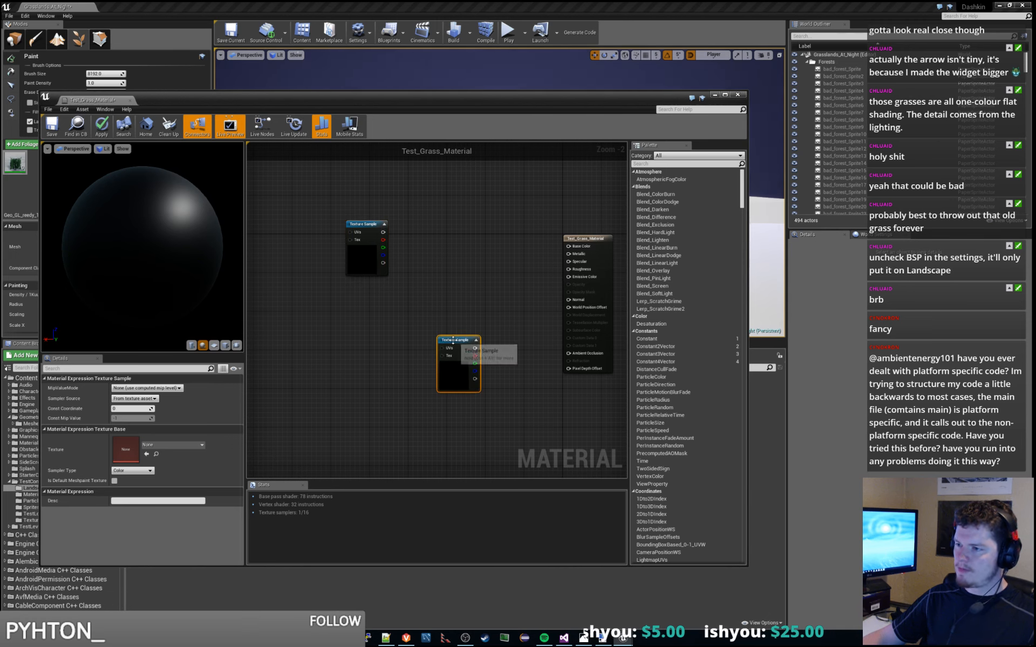
{"action": "left_click_drag", "start_coordinate": [454, 342], "coordinate": [357, 305]}
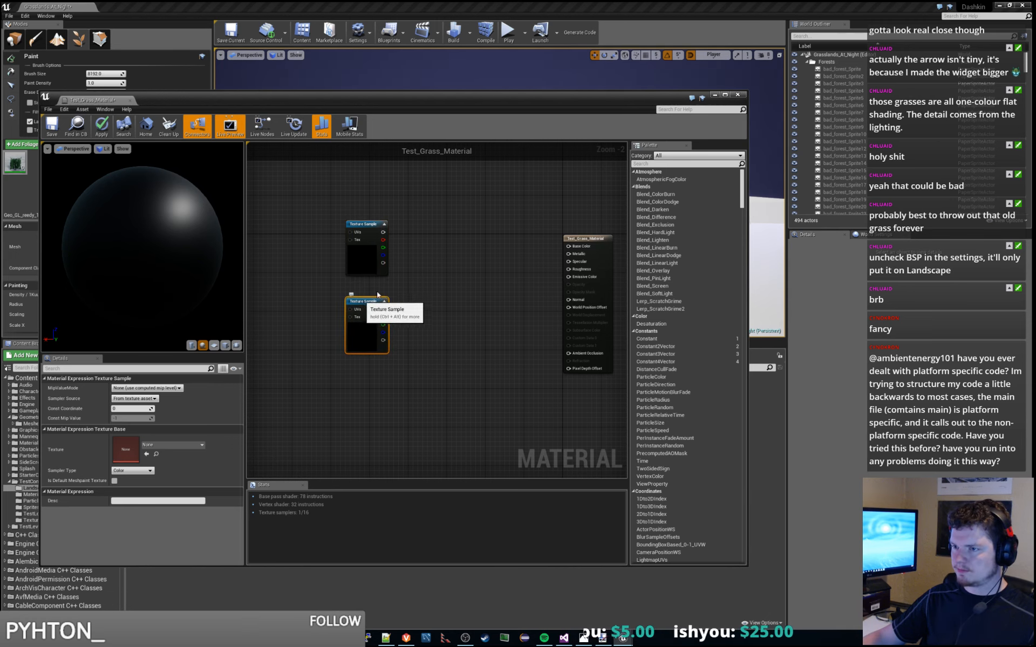
{"action": "left_click", "coordinate": [417, 281]}
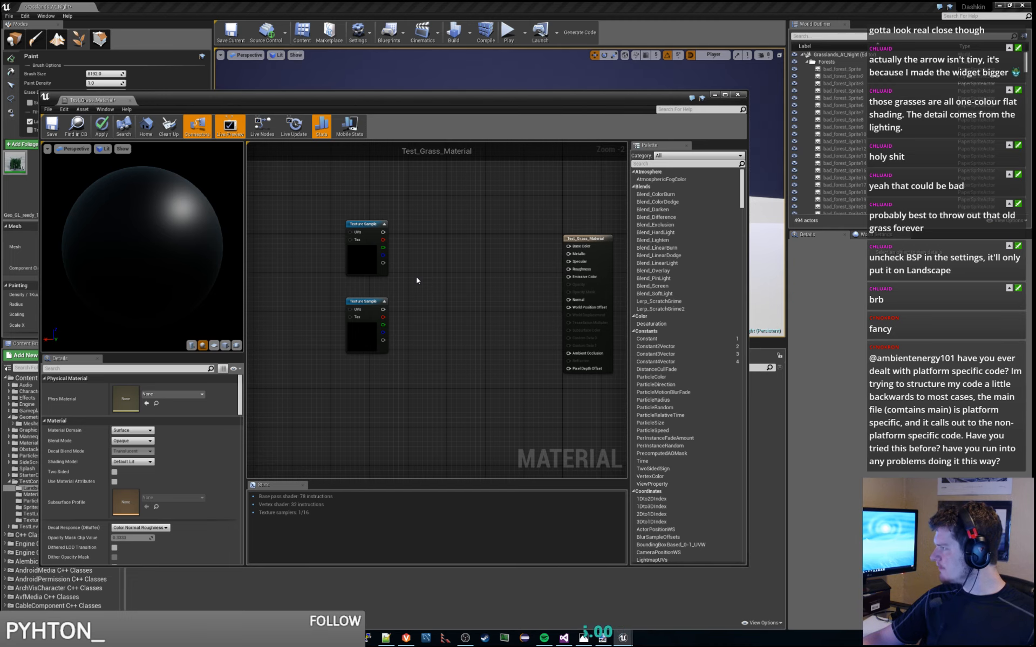
Step: Try to find a T_Alp texture for the upper Texture Sample node
{"action": "left_click", "coordinate": [365, 267]}
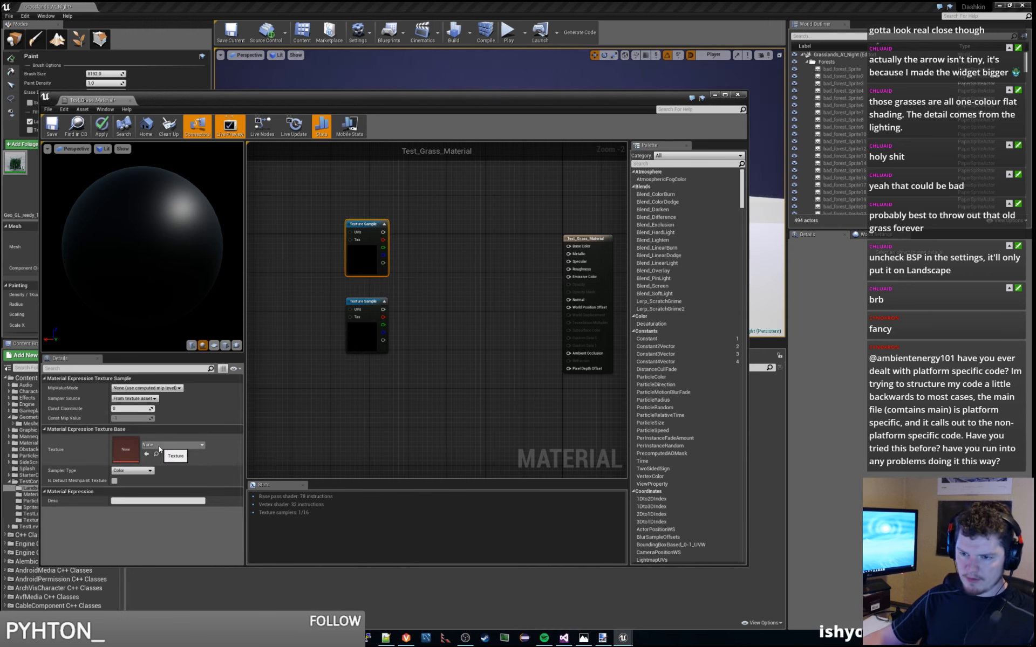
{"action": "left_click", "coordinate": [172, 445]}
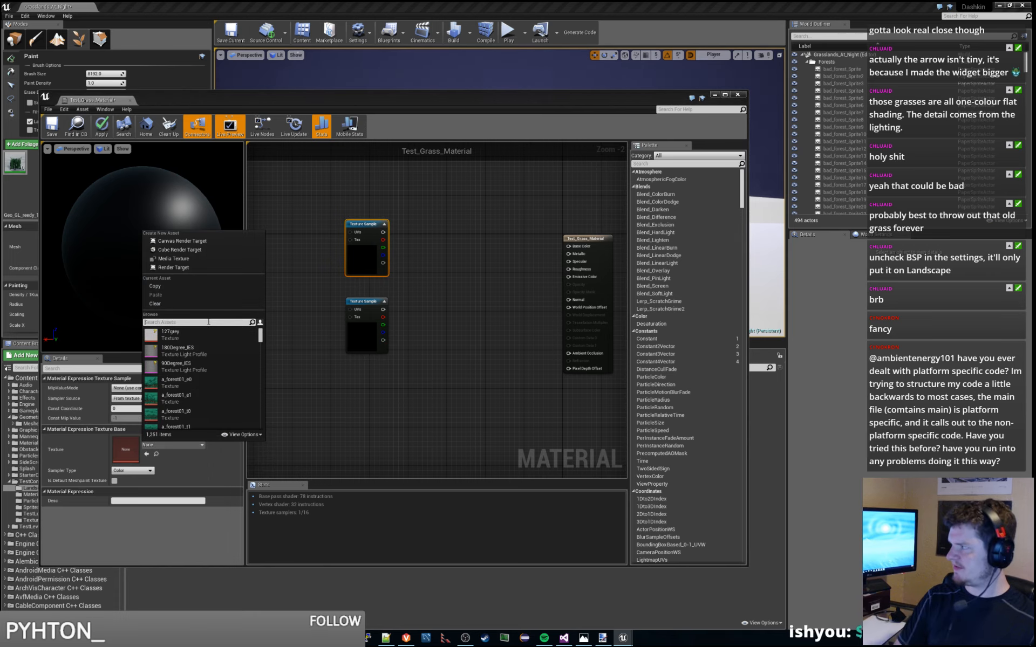
{"action": "type", "text": "T_Alp"}
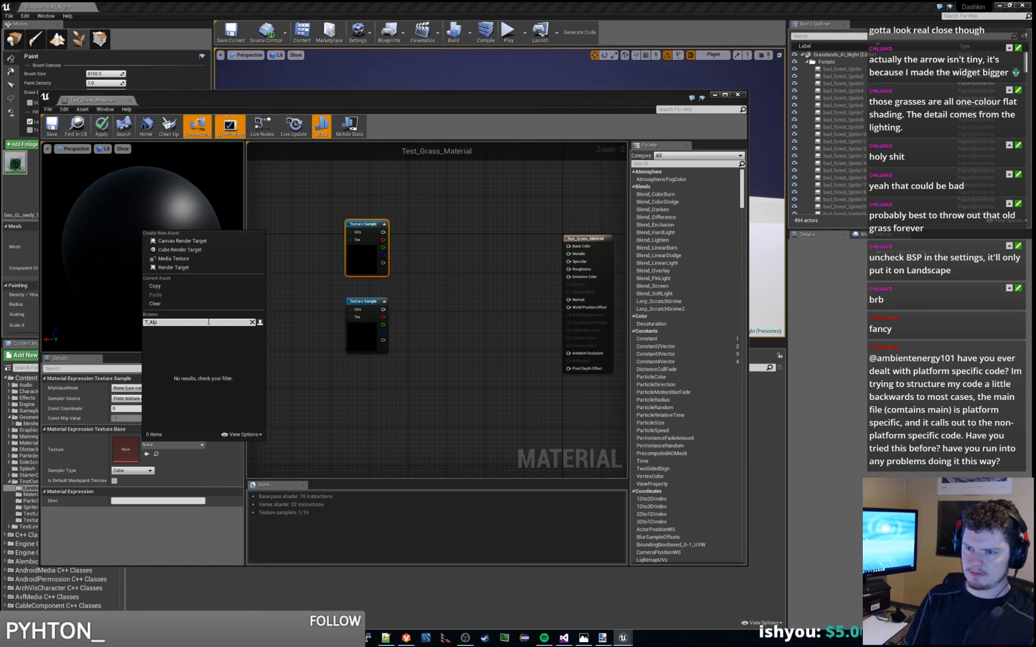
{"action": "key", "text": "ctrl+a"}
{"action": "key", "text": "BackSpace"}
{"action": "left_click", "coordinate": [308, 369]}
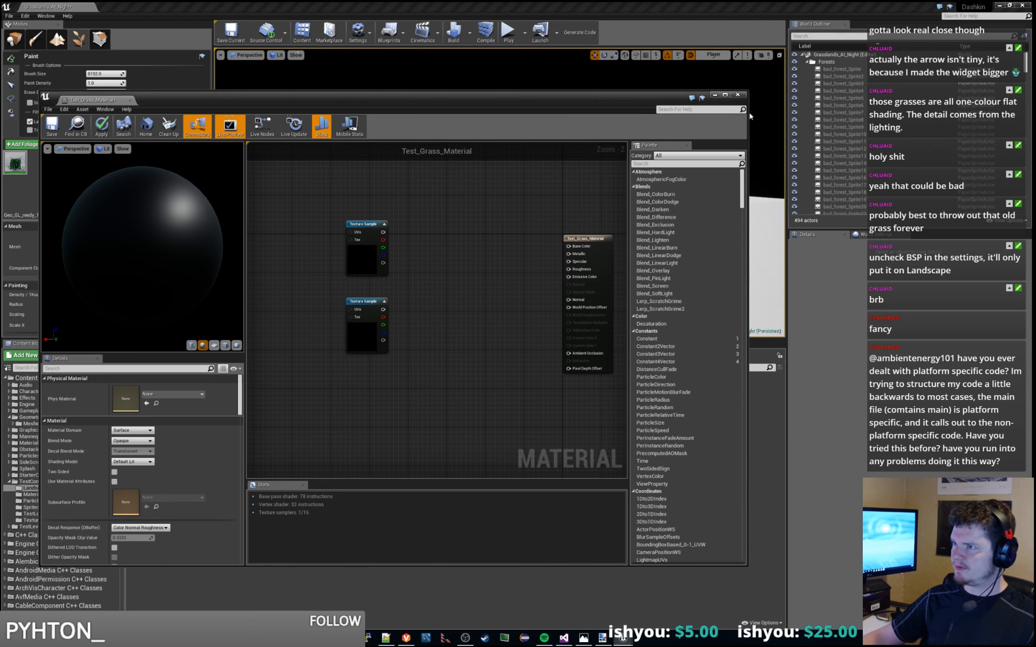
Step: Locate the foliage mesh Geo_GL_reedy_170628 in the project content and open the M_GL_reedy_01 material from the same folder
{"action": "left_click_drag", "start_coordinate": [566, 98], "coordinate": [1035, 104]}
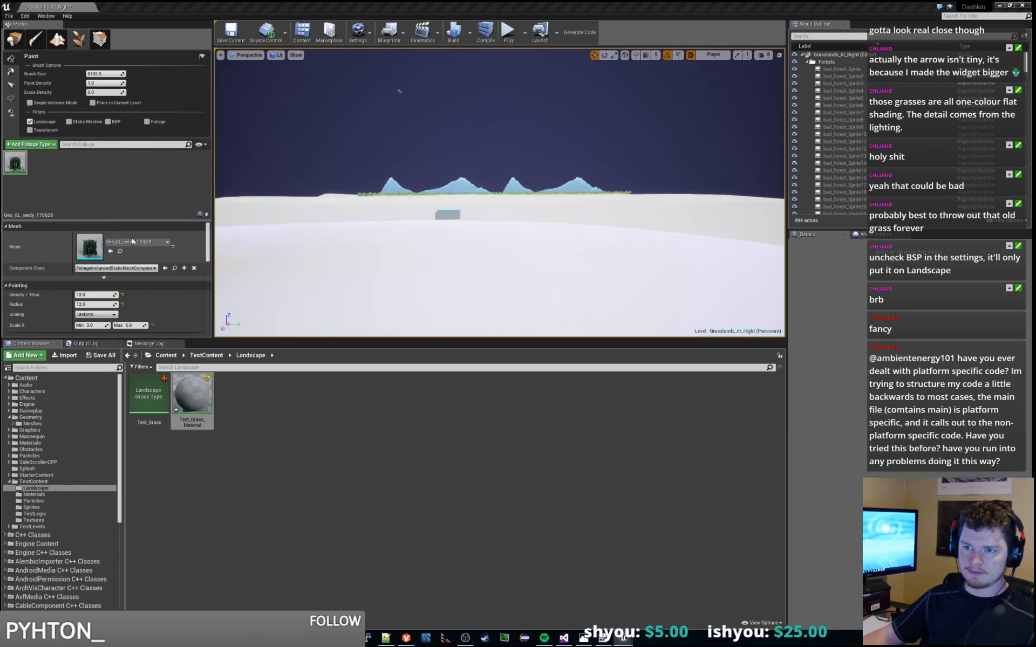
{"action": "left_click", "coordinate": [119, 252]}
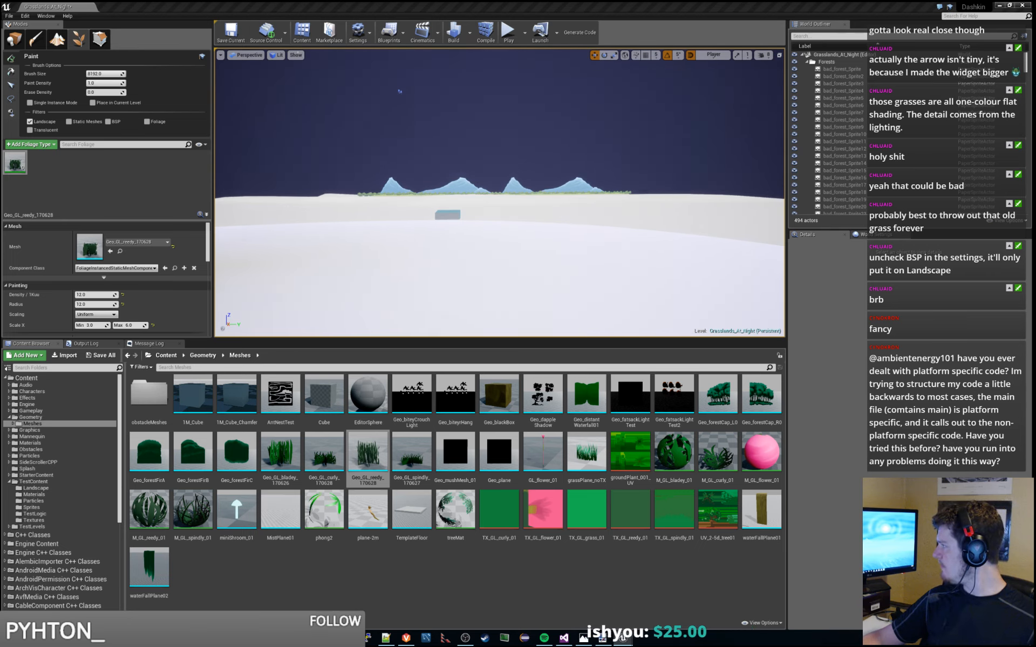
{"action": "left_click", "coordinate": [149, 516]}
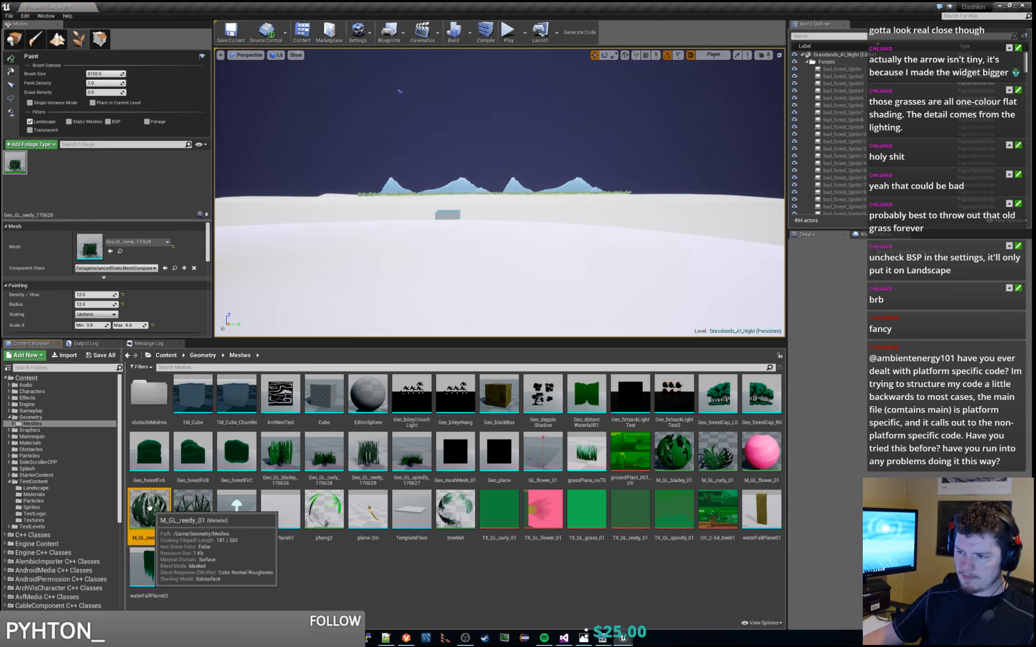
{"action": "double_click", "coordinate": [149, 507]}
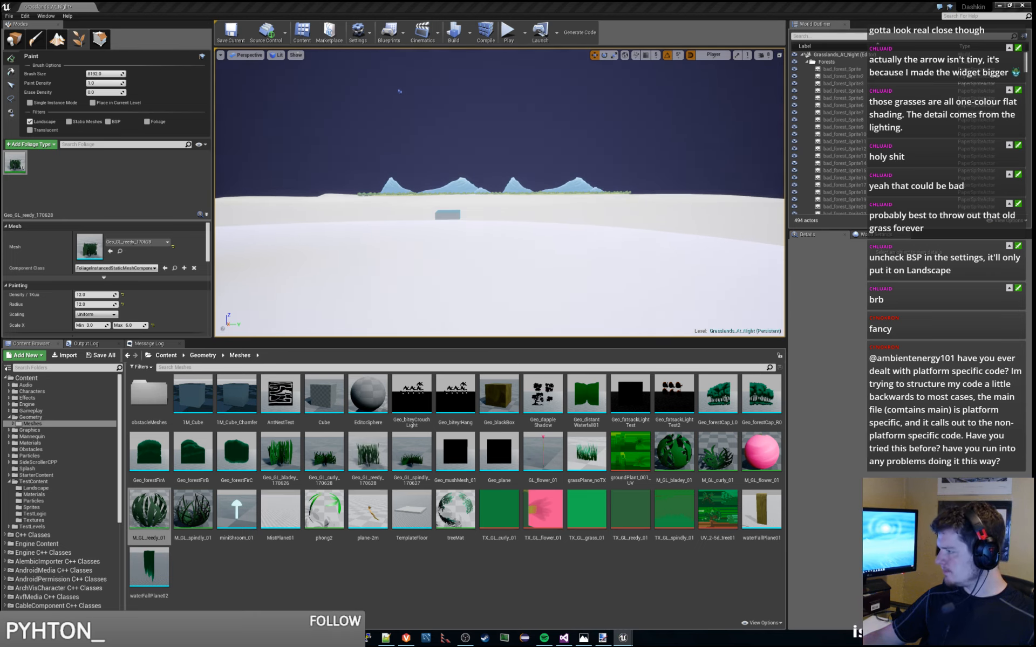
Step: Inspect the TX_GL_grass_01 and TX_GL_reedy_01 textures in the Geometry/Meshes folder
{"action": "left_click", "coordinate": [617, 519]}
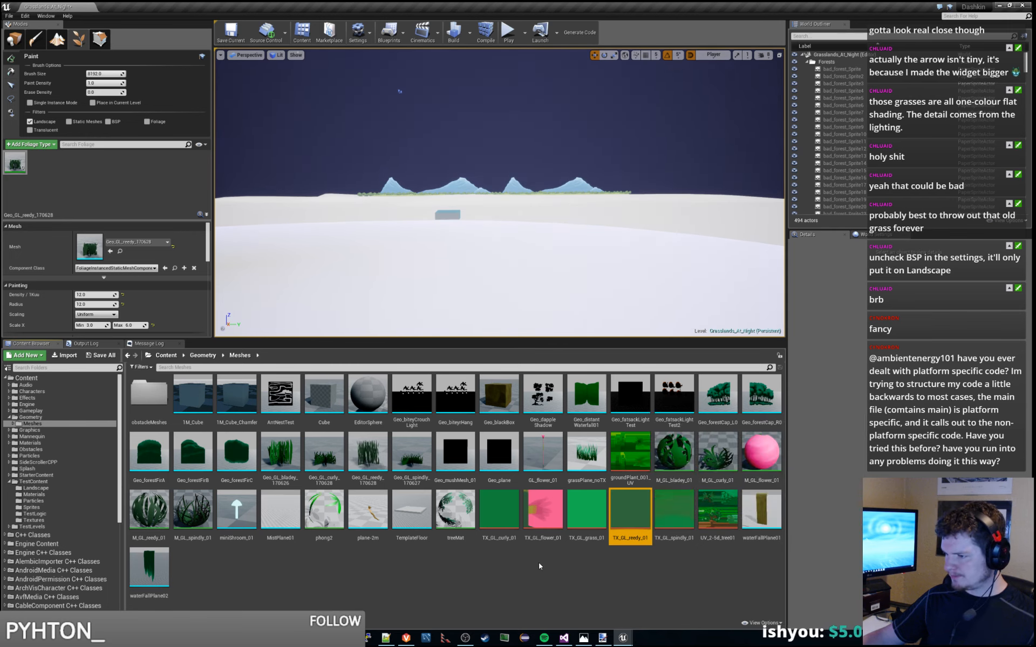
{"action": "left_click", "coordinate": [588, 510]}
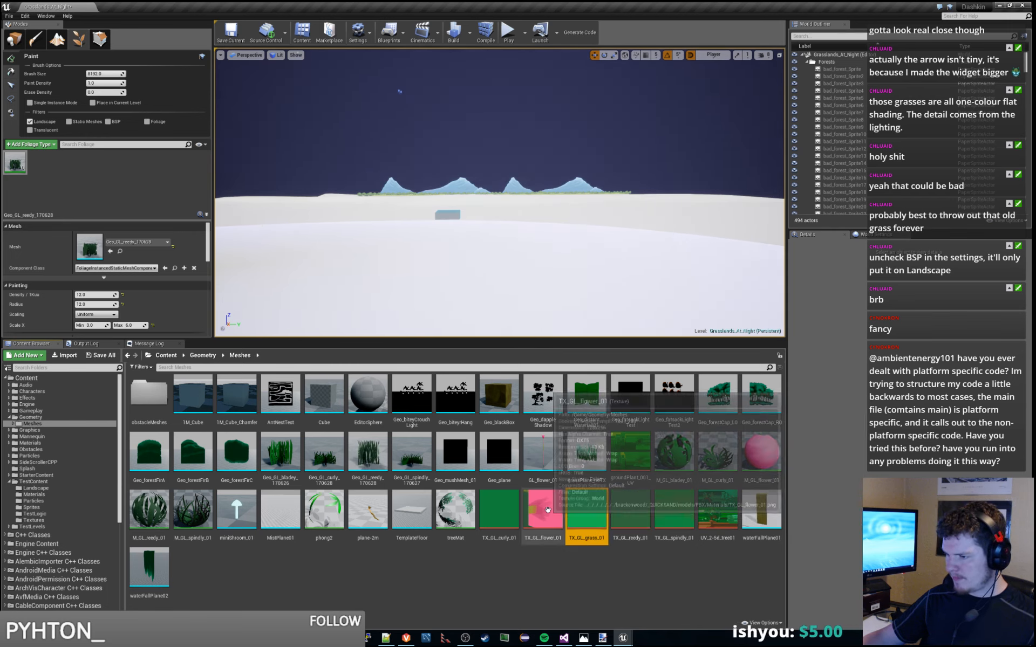
{"action": "left_click", "coordinate": [630, 510]}
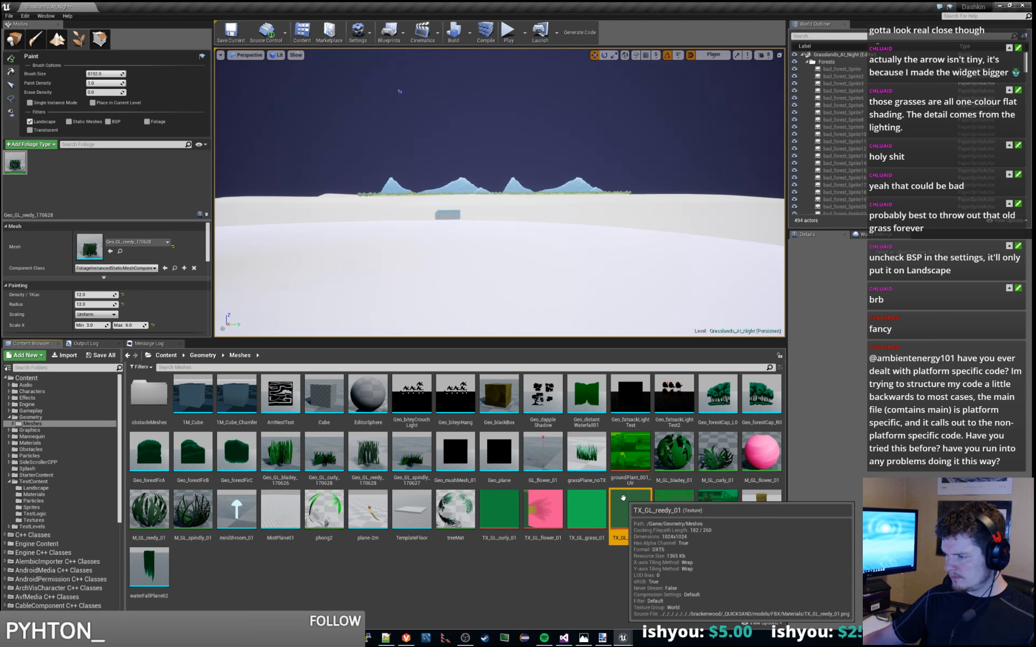
{"action": "double_click", "coordinate": [623, 497]}
Step: Assign the TX_GL_reedy_01 texture to the lower Texture Sample node in Test_Grass_Material
{"action": "left_click_drag", "start_coordinate": [834, 120], "coordinate": [607, 106]}
{"action": "left_click", "coordinate": [569, 85]}
{"action": "left_click", "coordinate": [406, 104]}
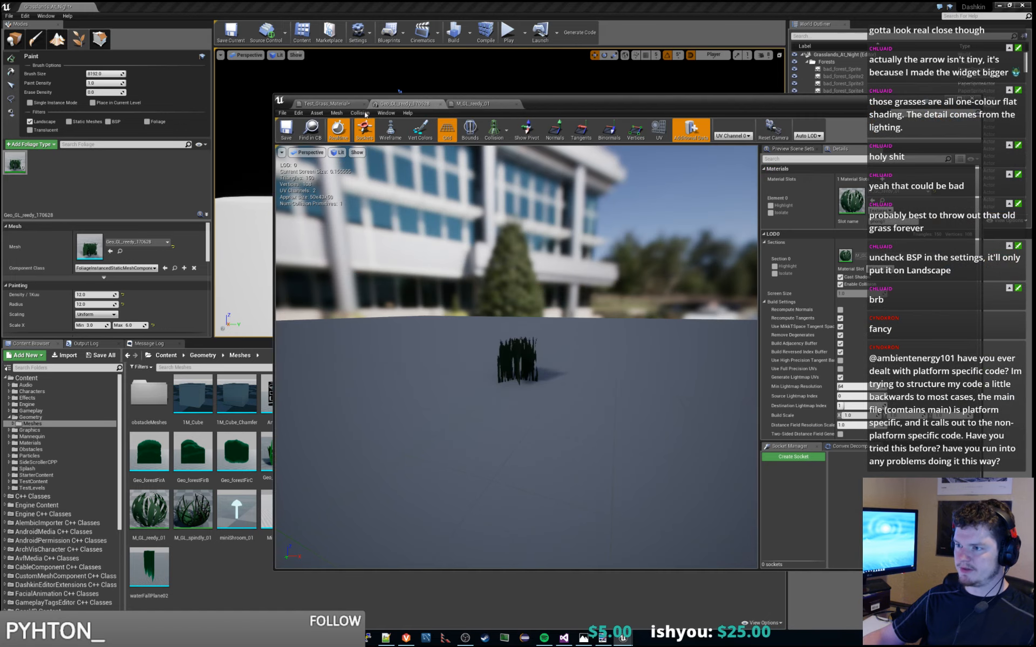
{"action": "left_click", "coordinate": [330, 103]}
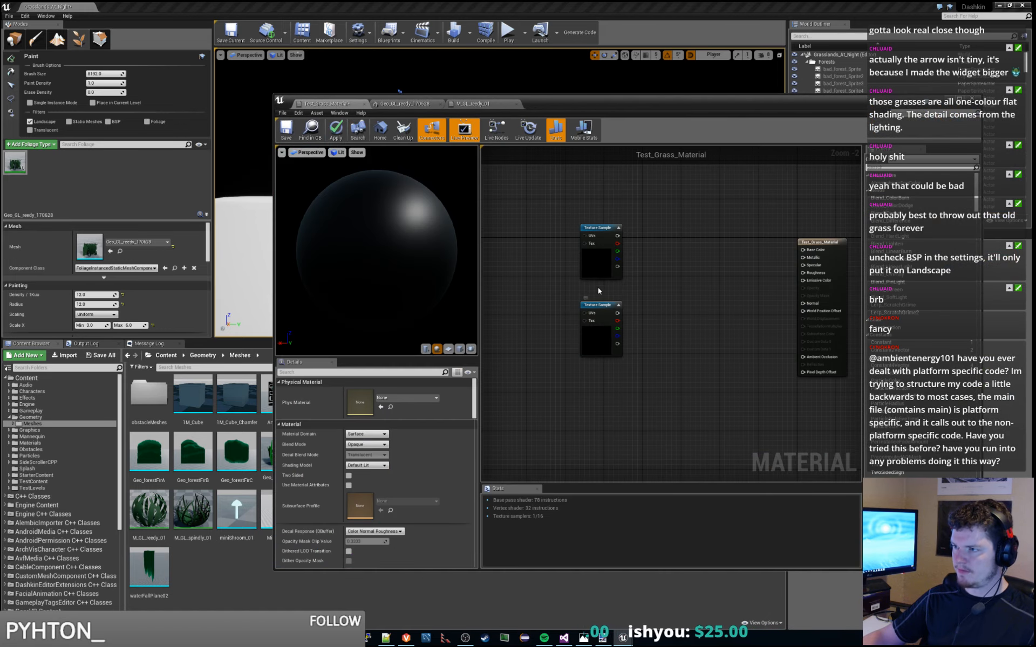
{"action": "left_click", "coordinate": [598, 337]}
{"action": "left_click", "coordinate": [407, 449]}
{"action": "type", "text": "reedy"}
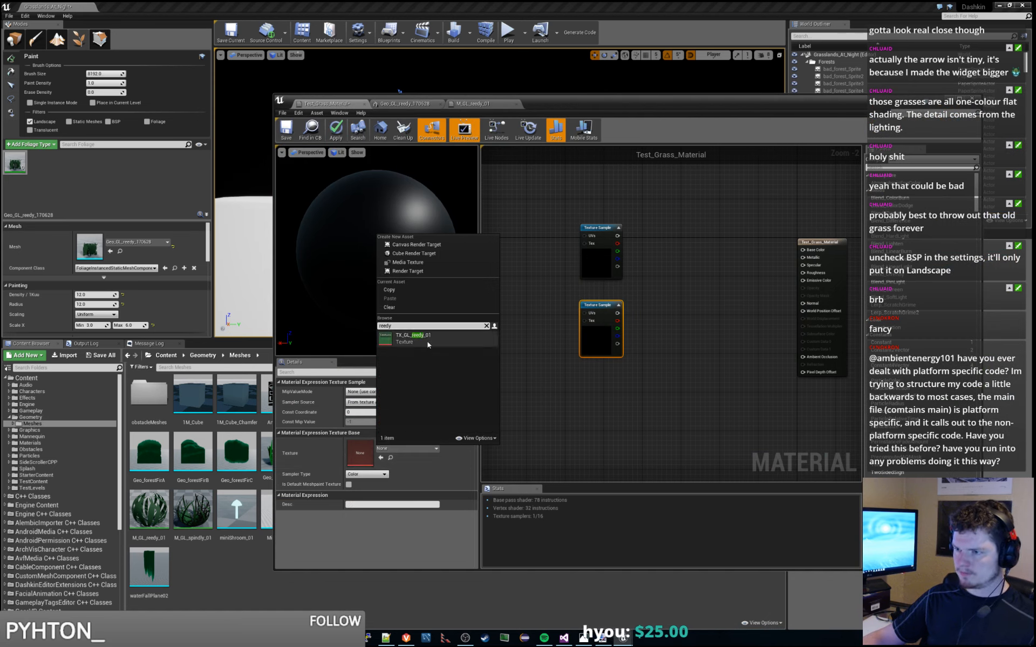
{"action": "left_click", "coordinate": [414, 338]}
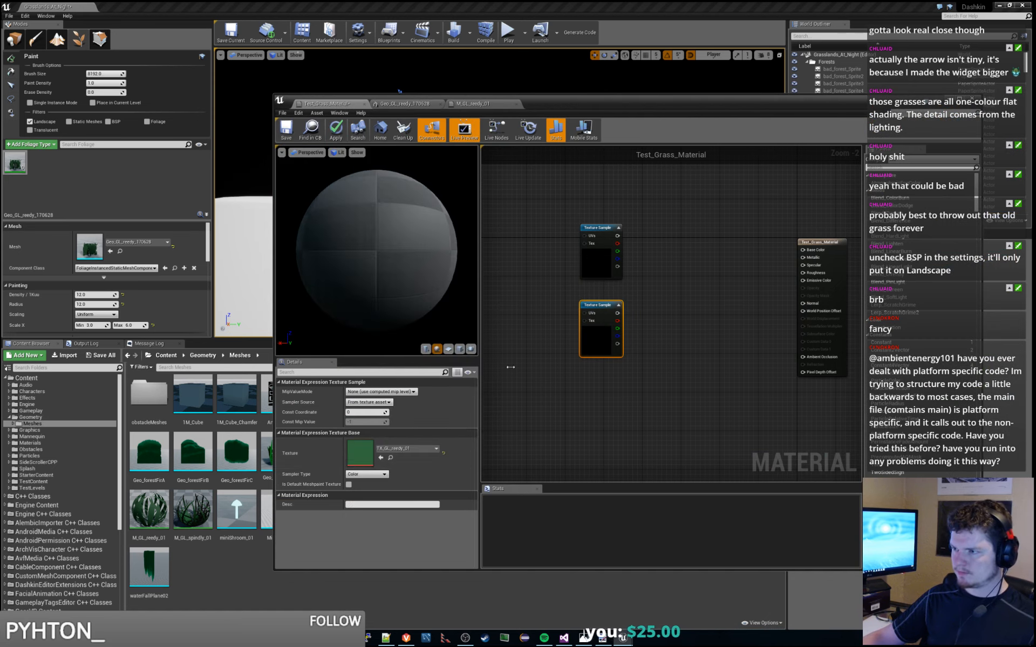
{"action": "left_click", "coordinate": [651, 398]}
{"action": "right_click_drag", "start_coordinate": [649, 389], "coordinate": [611, 387]}
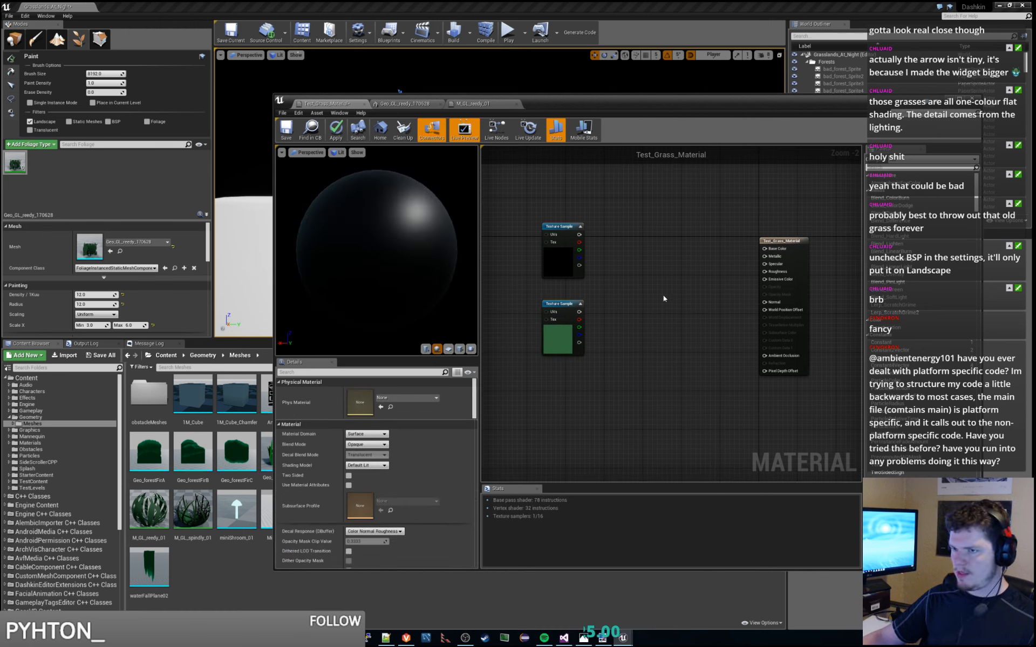
Step: Select the upper Texture Sample node and browse the Content/Materials folder for a texture to use in it
{"action": "left_click", "coordinate": [559, 264]}
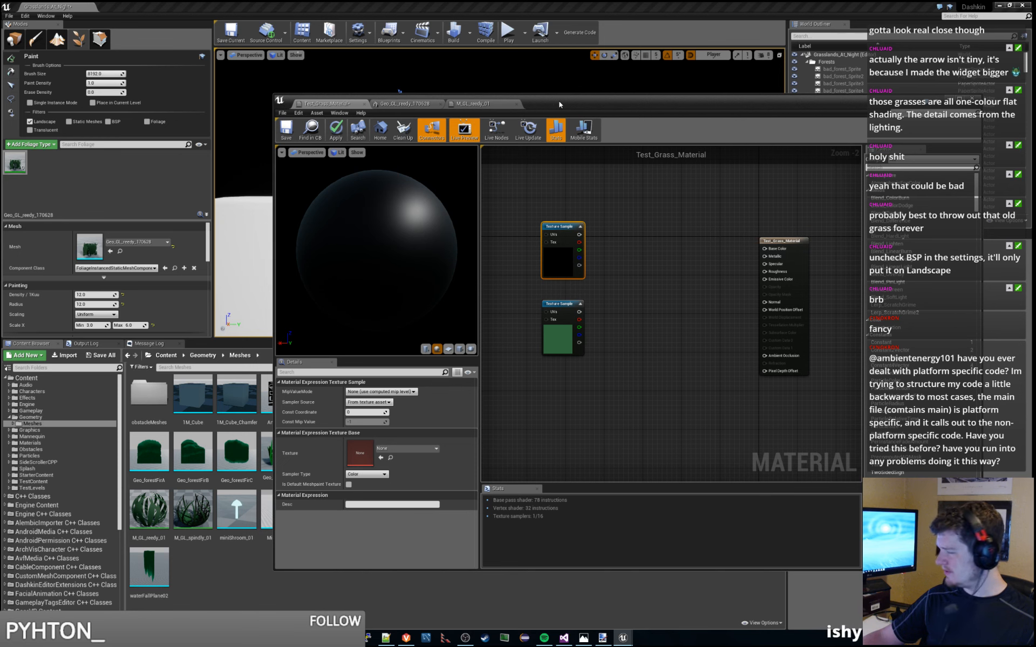
{"action": "left_click_drag", "start_coordinate": [559, 102], "coordinate": [953, 97]}
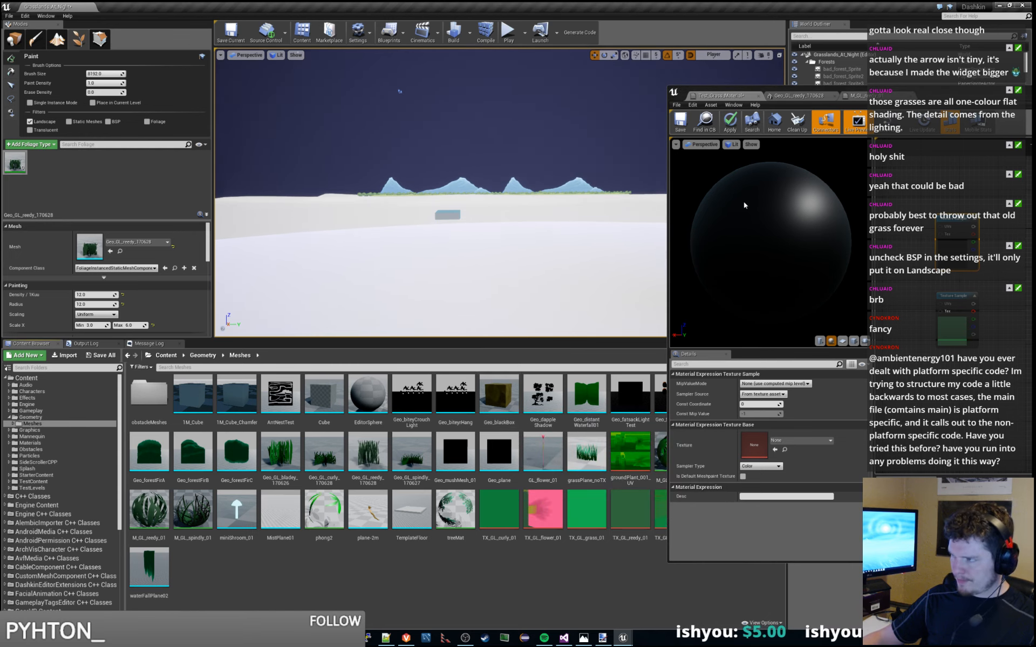
{"action": "left_click_drag", "start_coordinate": [938, 94], "coordinate": [1022, 100]}
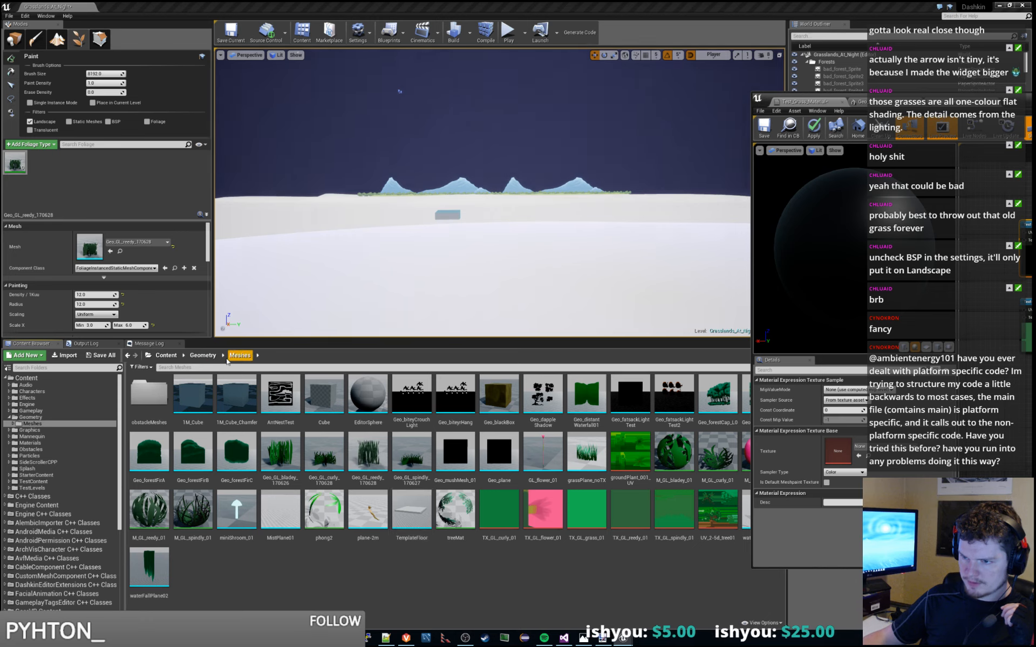
{"action": "left_click", "coordinate": [205, 355]}
{"action": "left_click", "coordinate": [166, 356]}
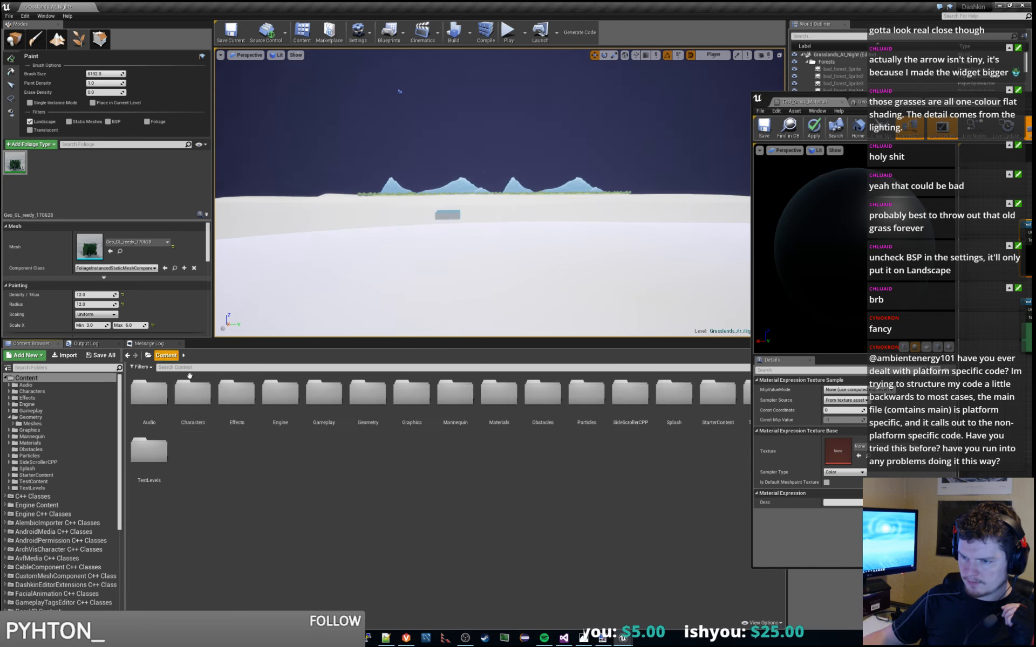
{"action": "double_click", "coordinate": [500, 398]}
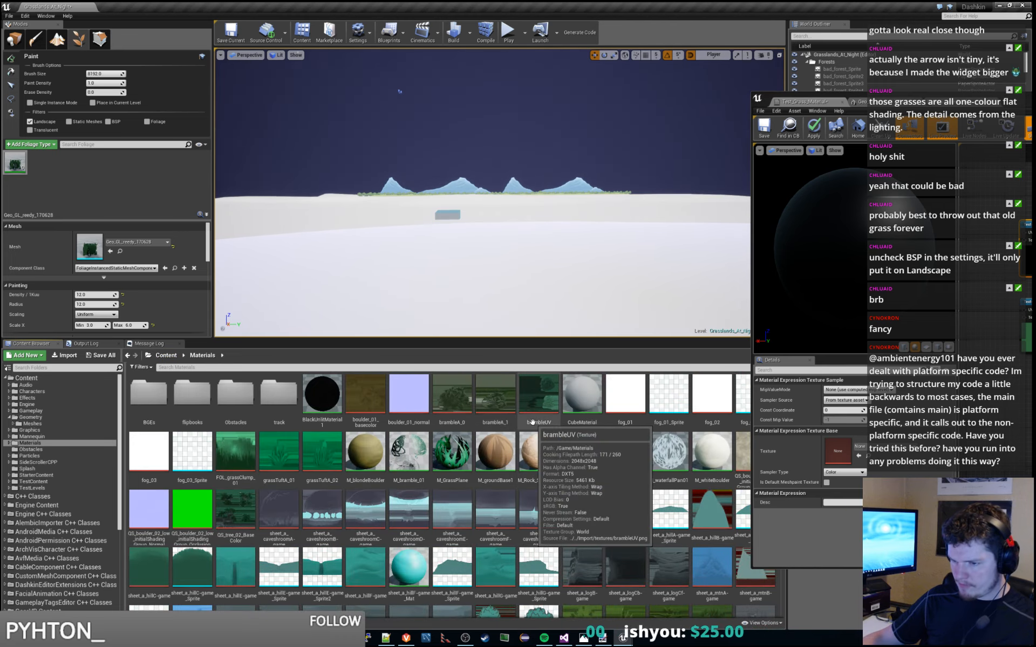